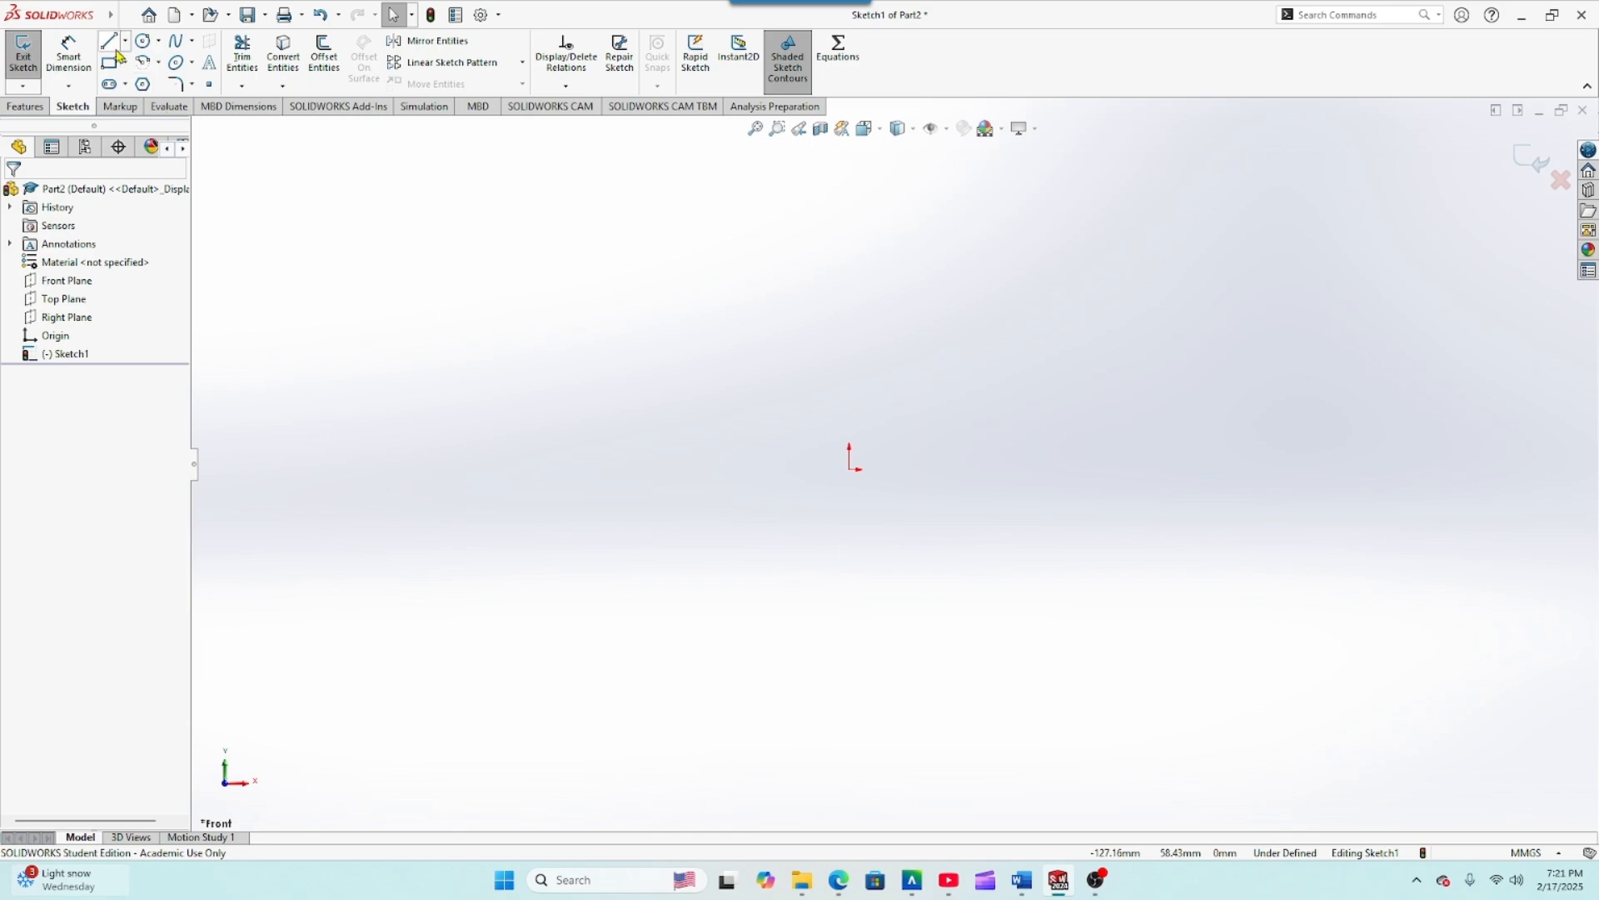
pyautogui.click(57, 281)
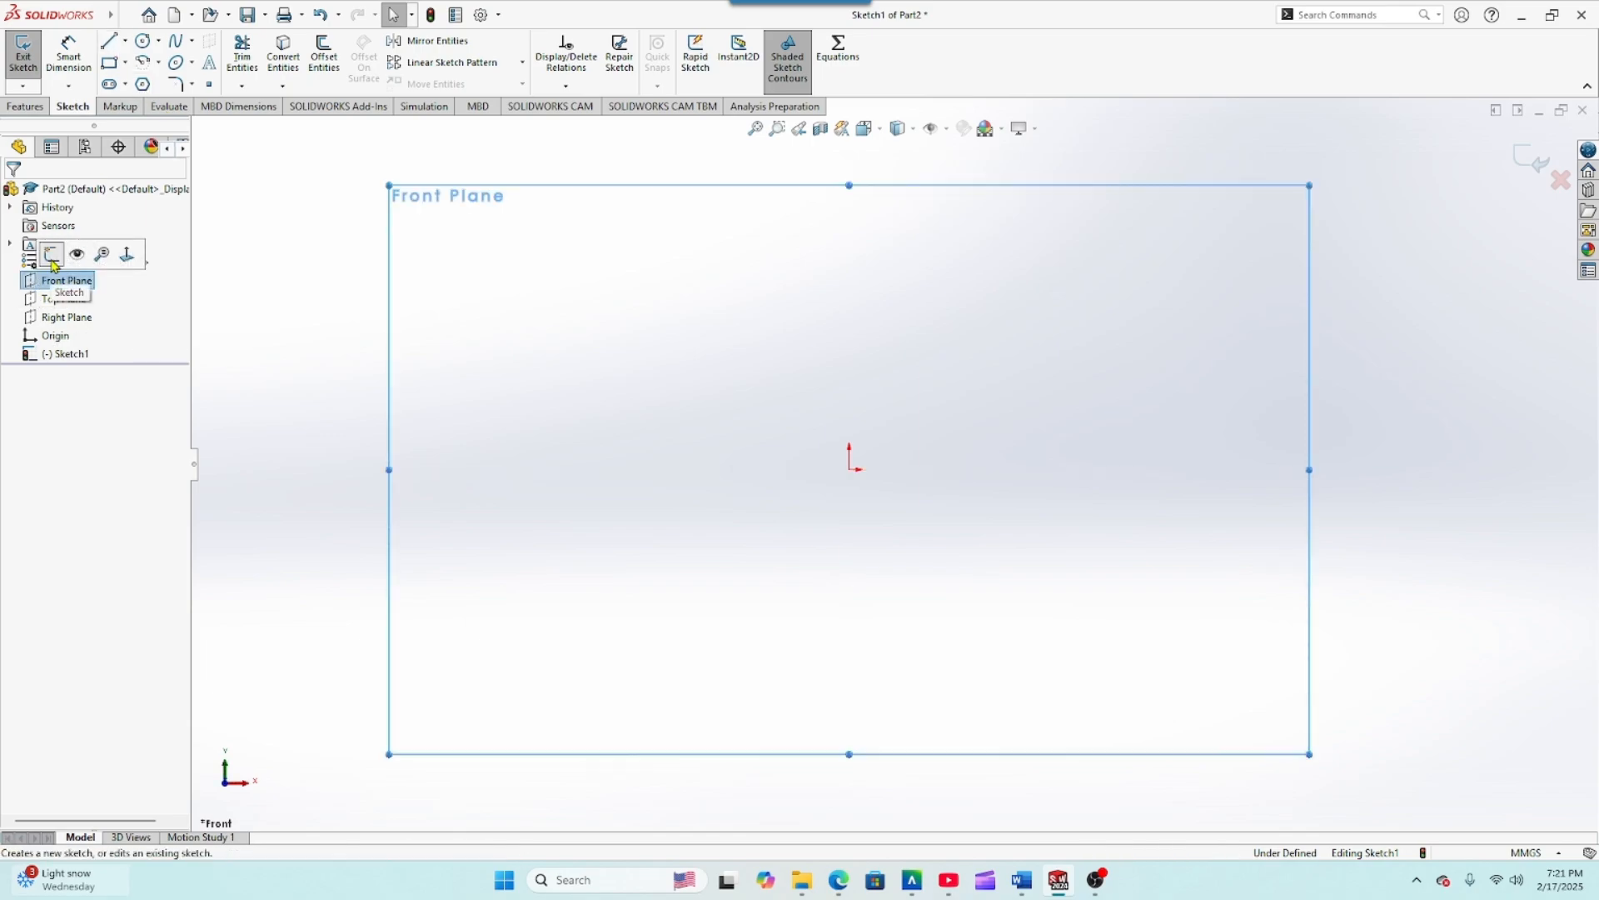
pyautogui.click(255, 335)
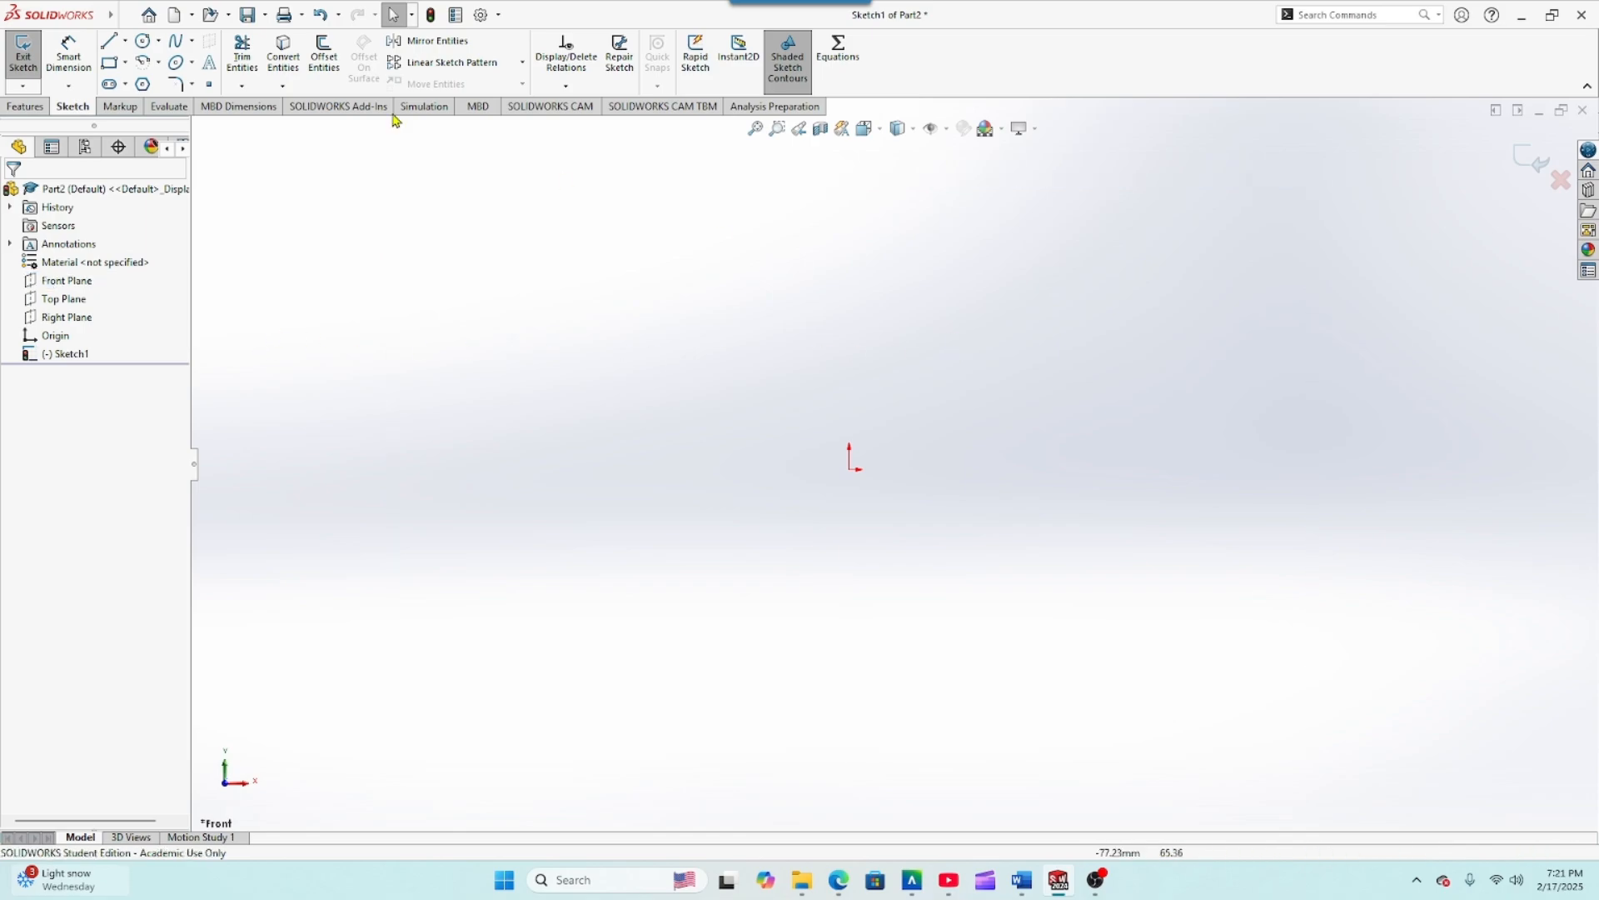
# Step: Sketch a horizontal midpoint construction line about 163 mm long, centred on the origin
pyautogui.click(125, 40)
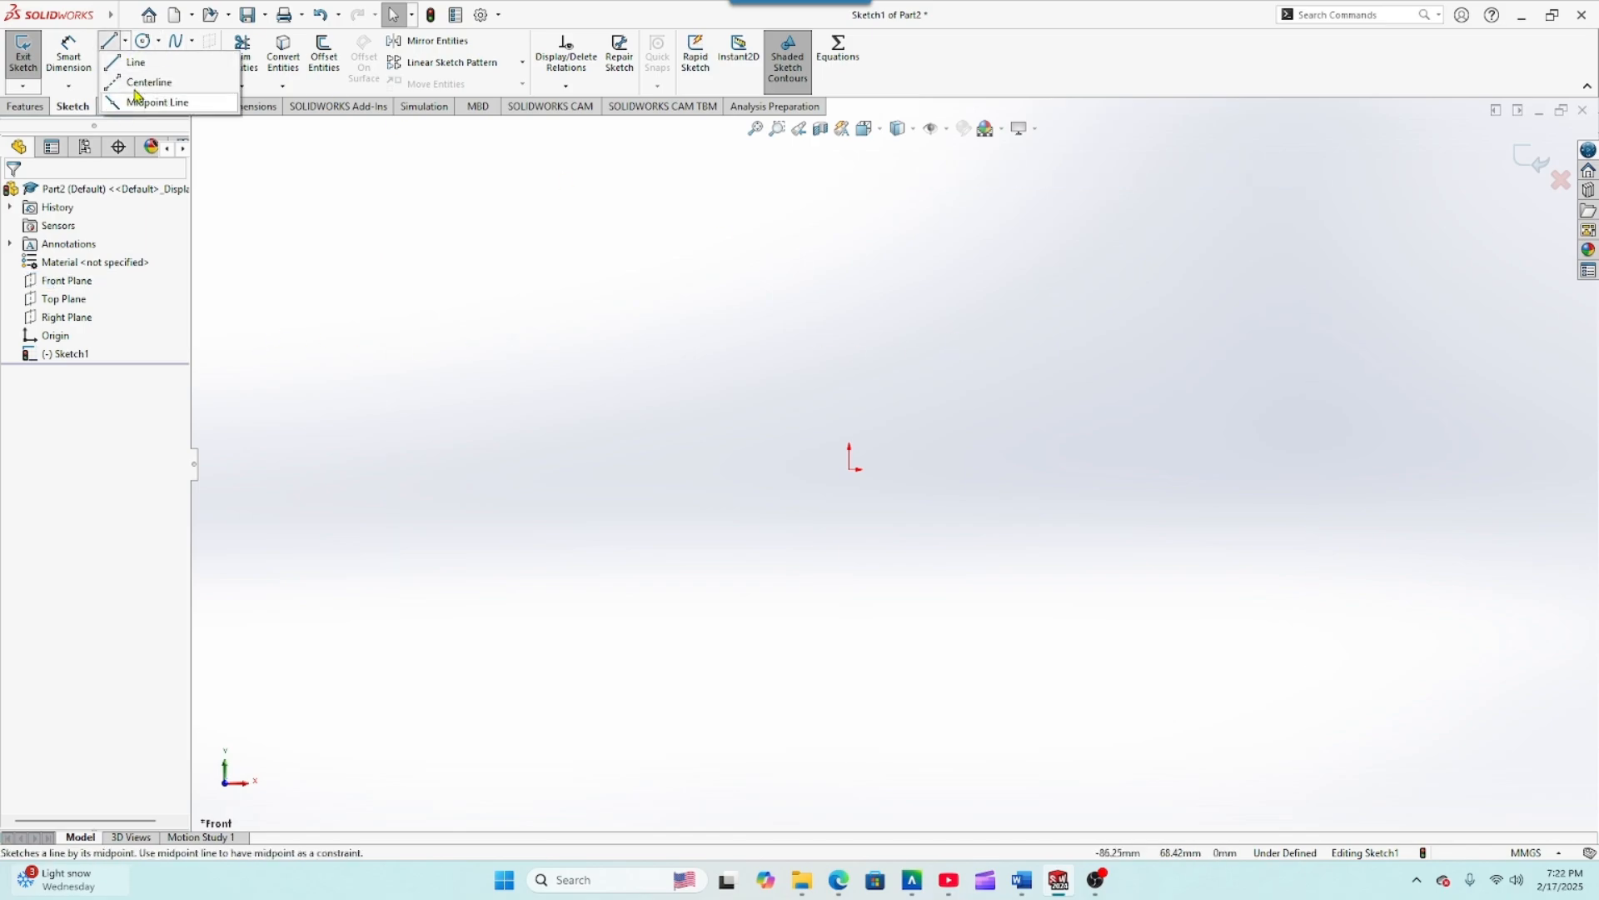
pyautogui.click(140, 82)
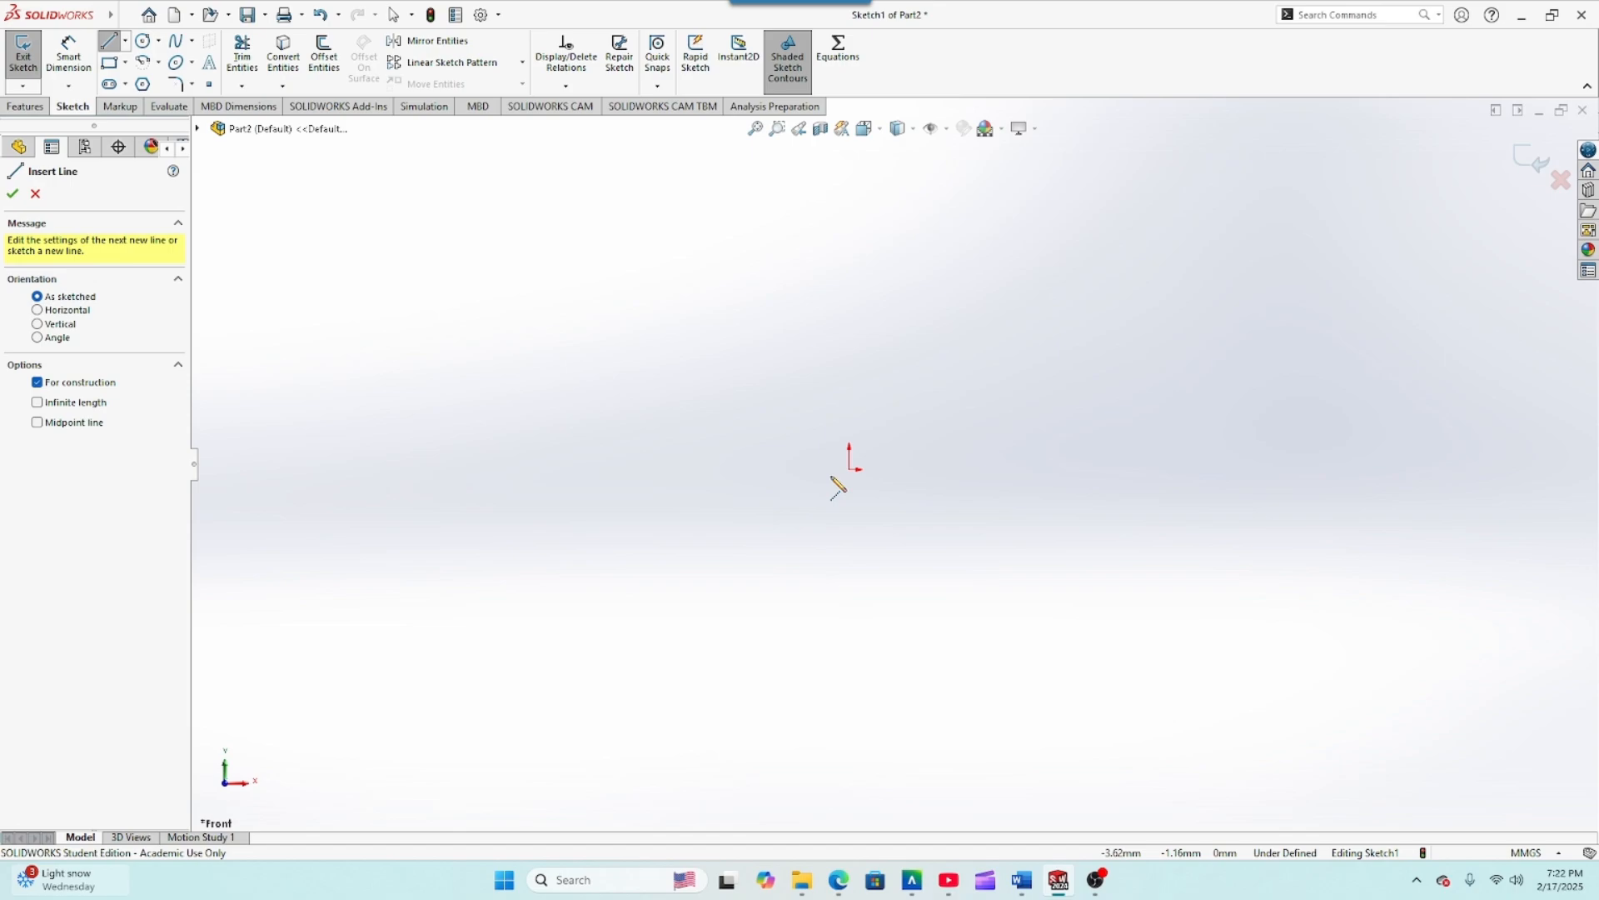
pyautogui.click(36, 422)
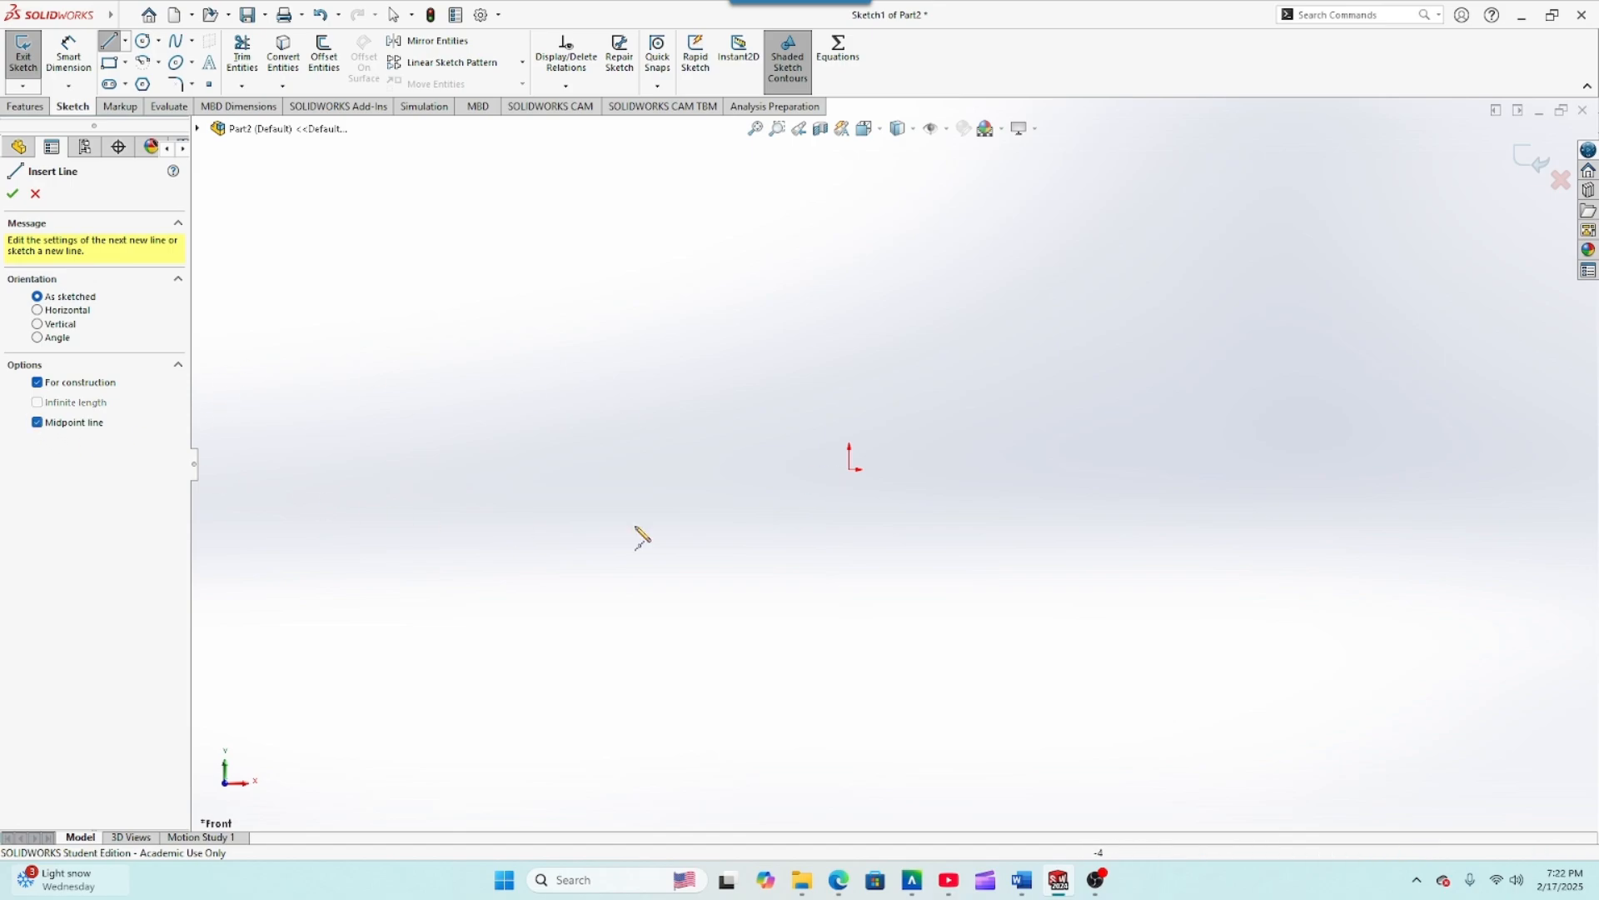
pyautogui.click(851, 469)
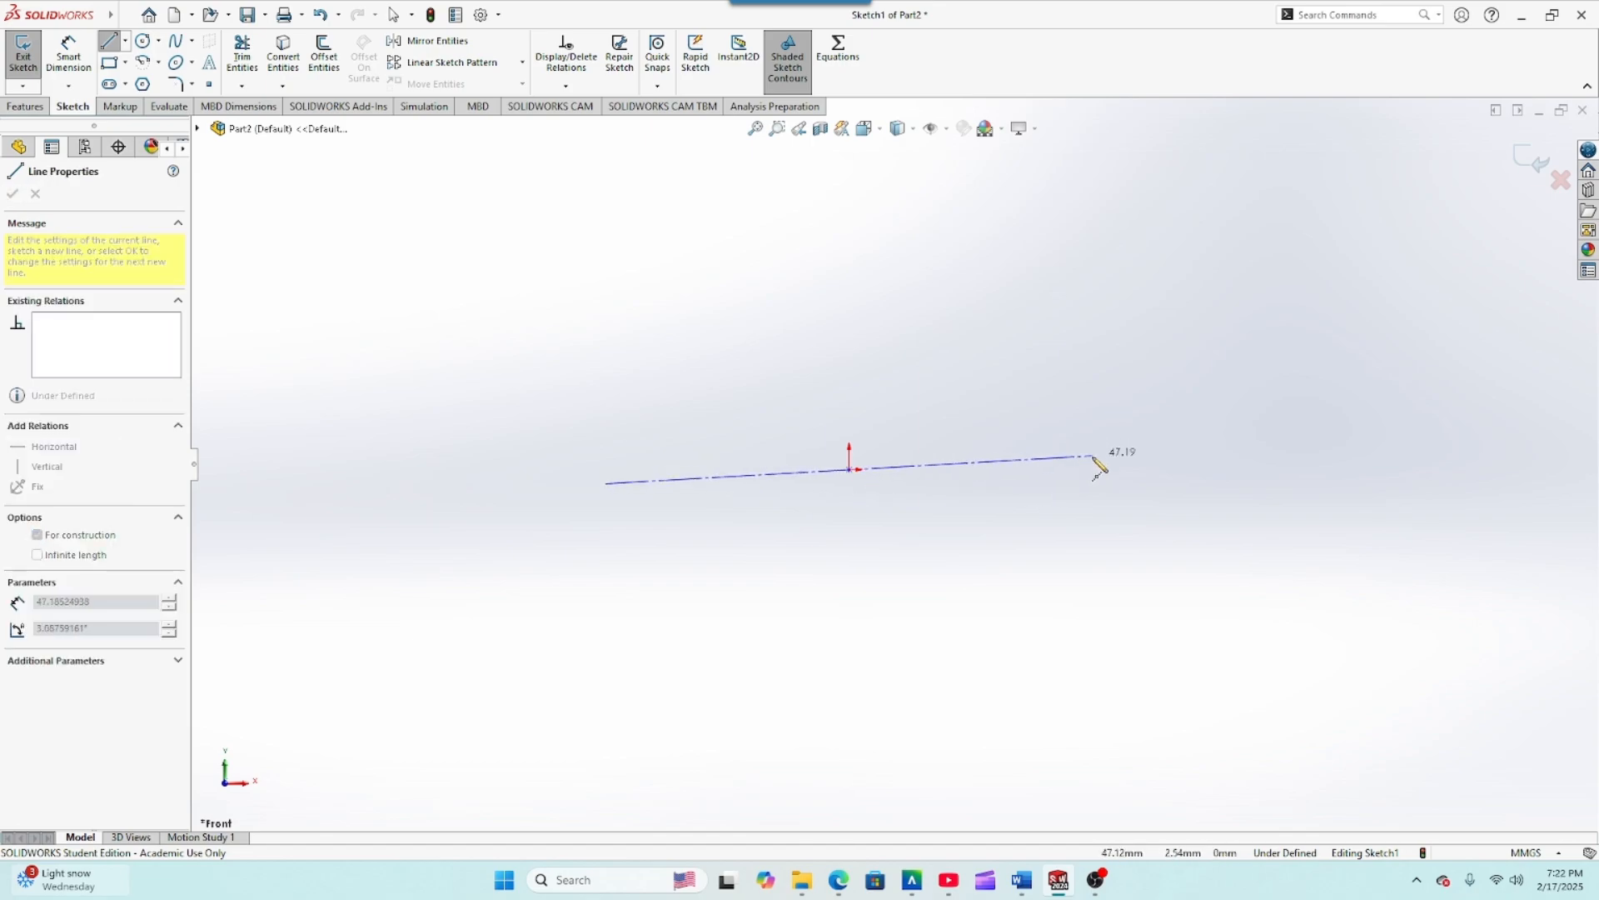
pyautogui.click(1272, 469)
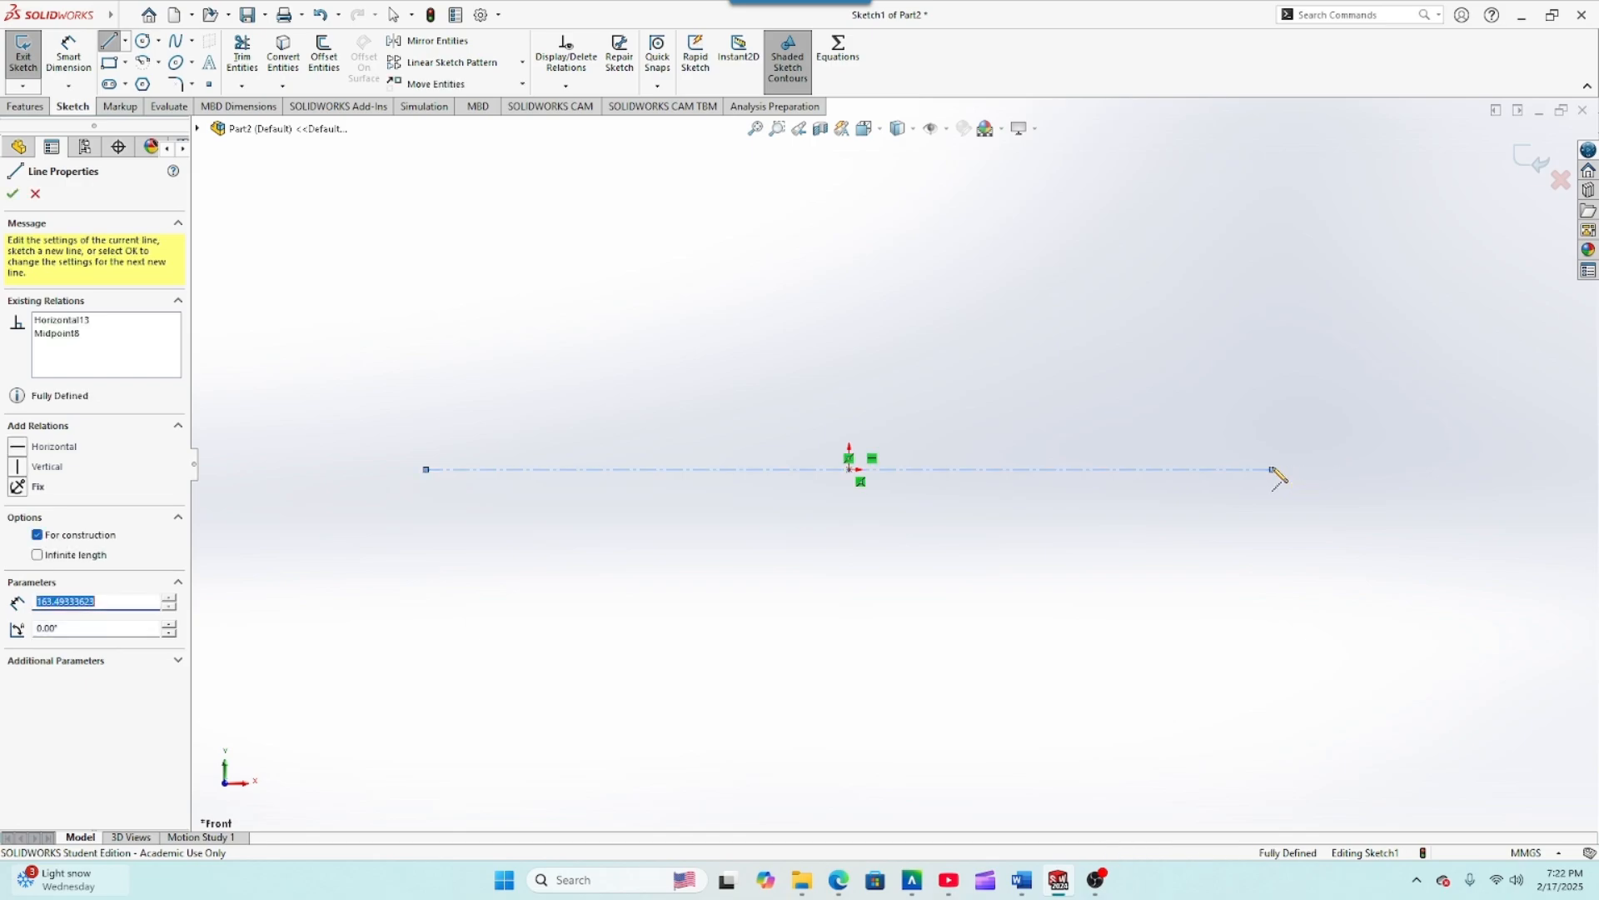
pyautogui.rightClick(1274, 470)
pyautogui.click(1300, 481)
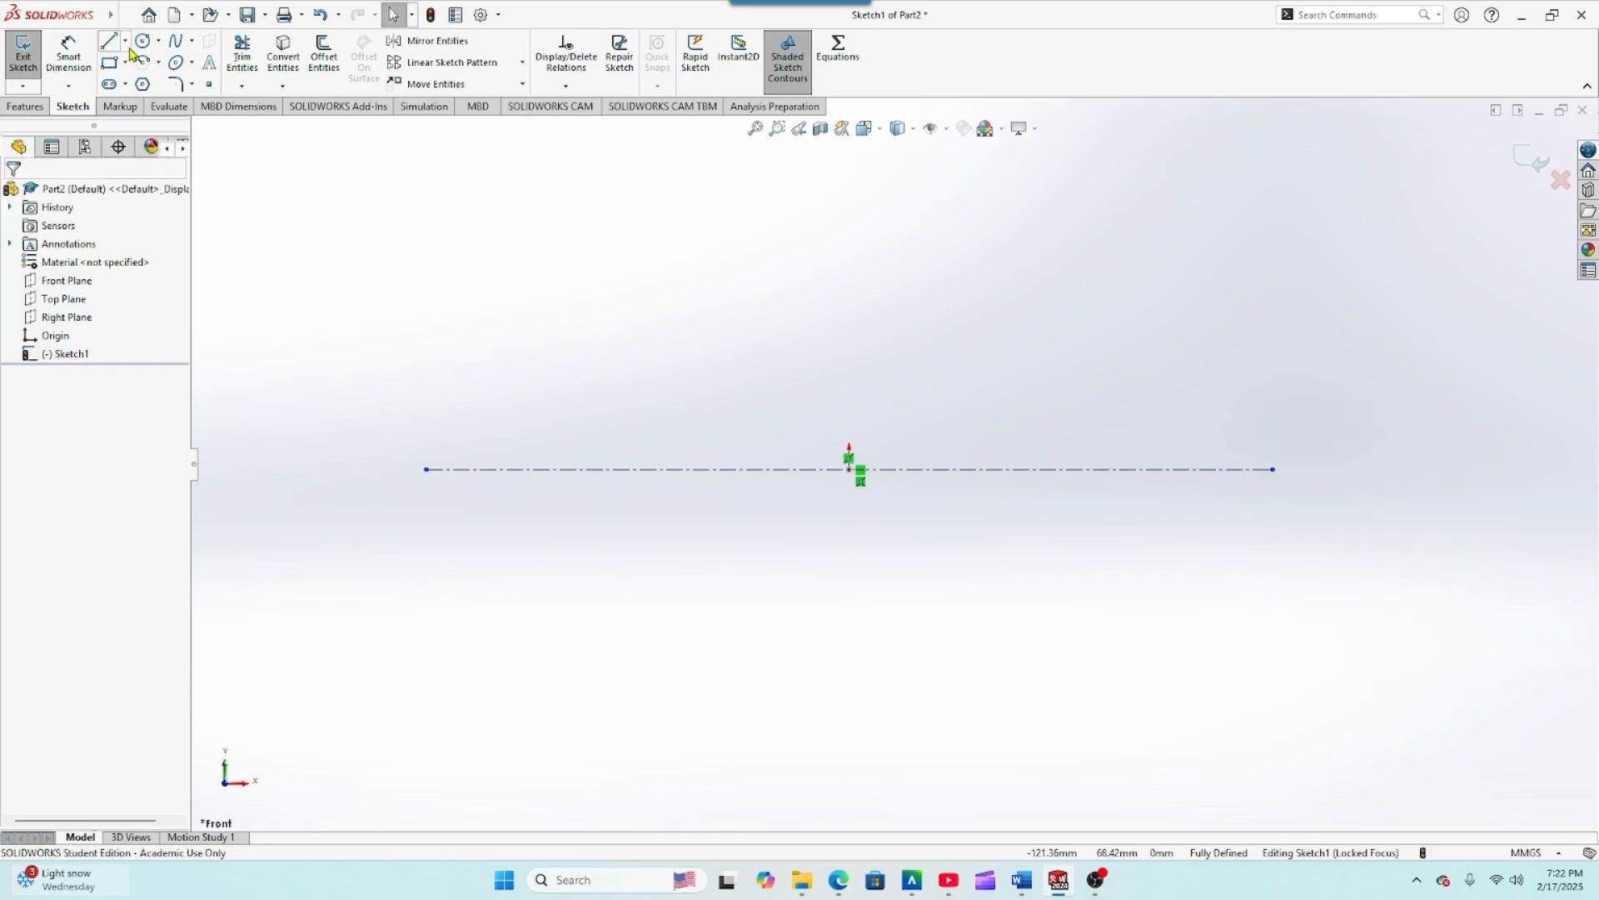
# Step: Sketch a vertical midpoint construction line about 110 mm long, centred on the origin
pyautogui.click(125, 40)
pyautogui.click(140, 79)
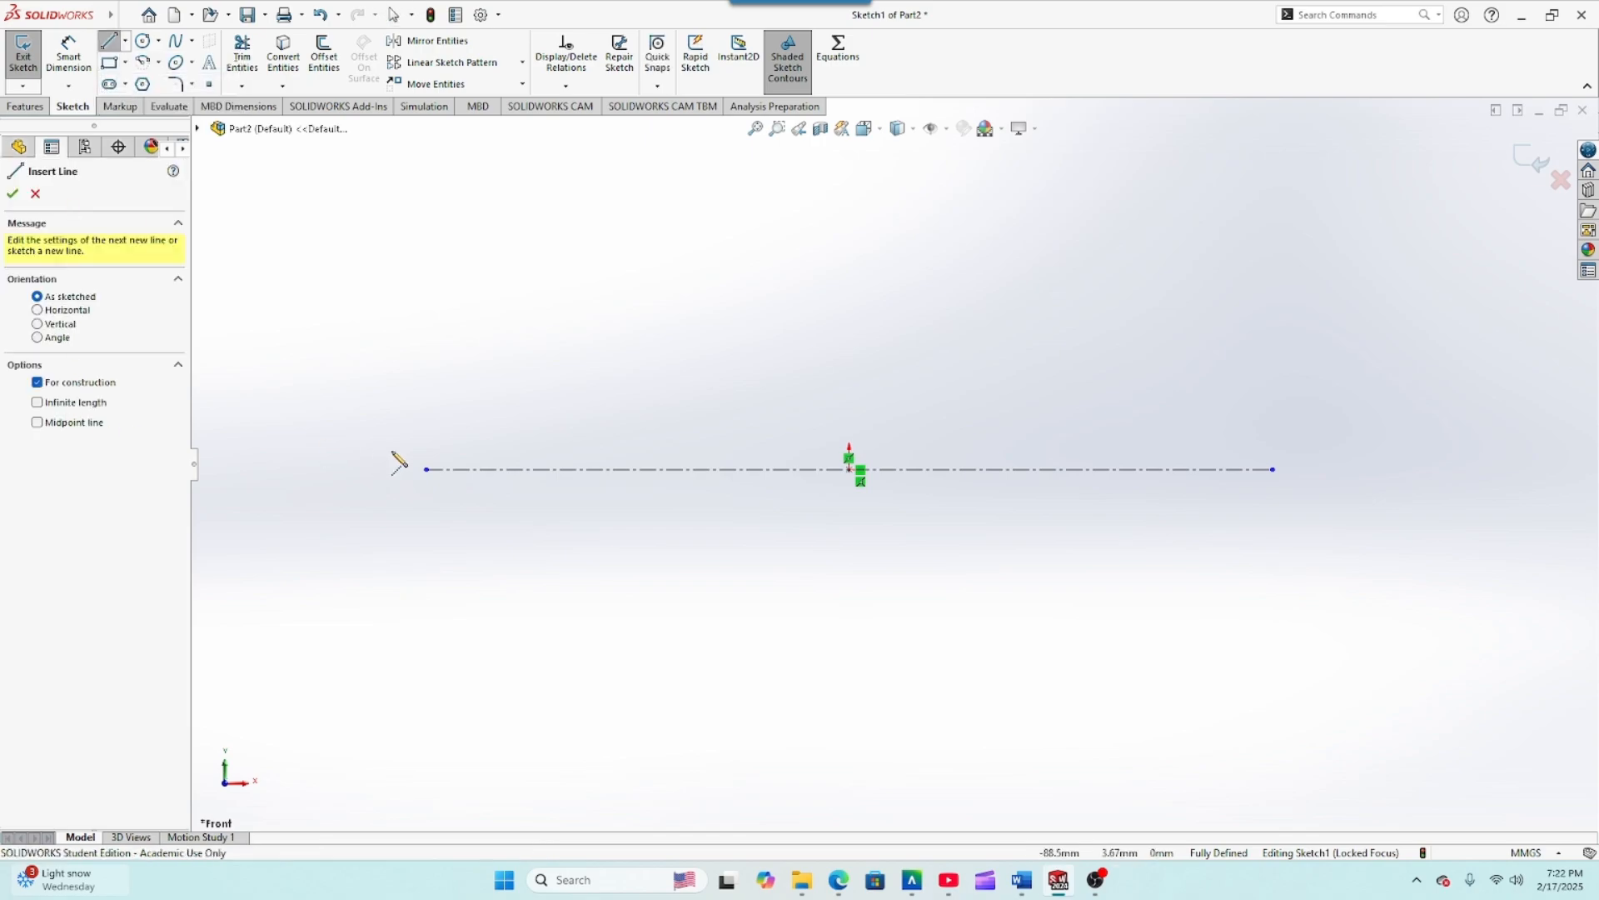
pyautogui.click(38, 423)
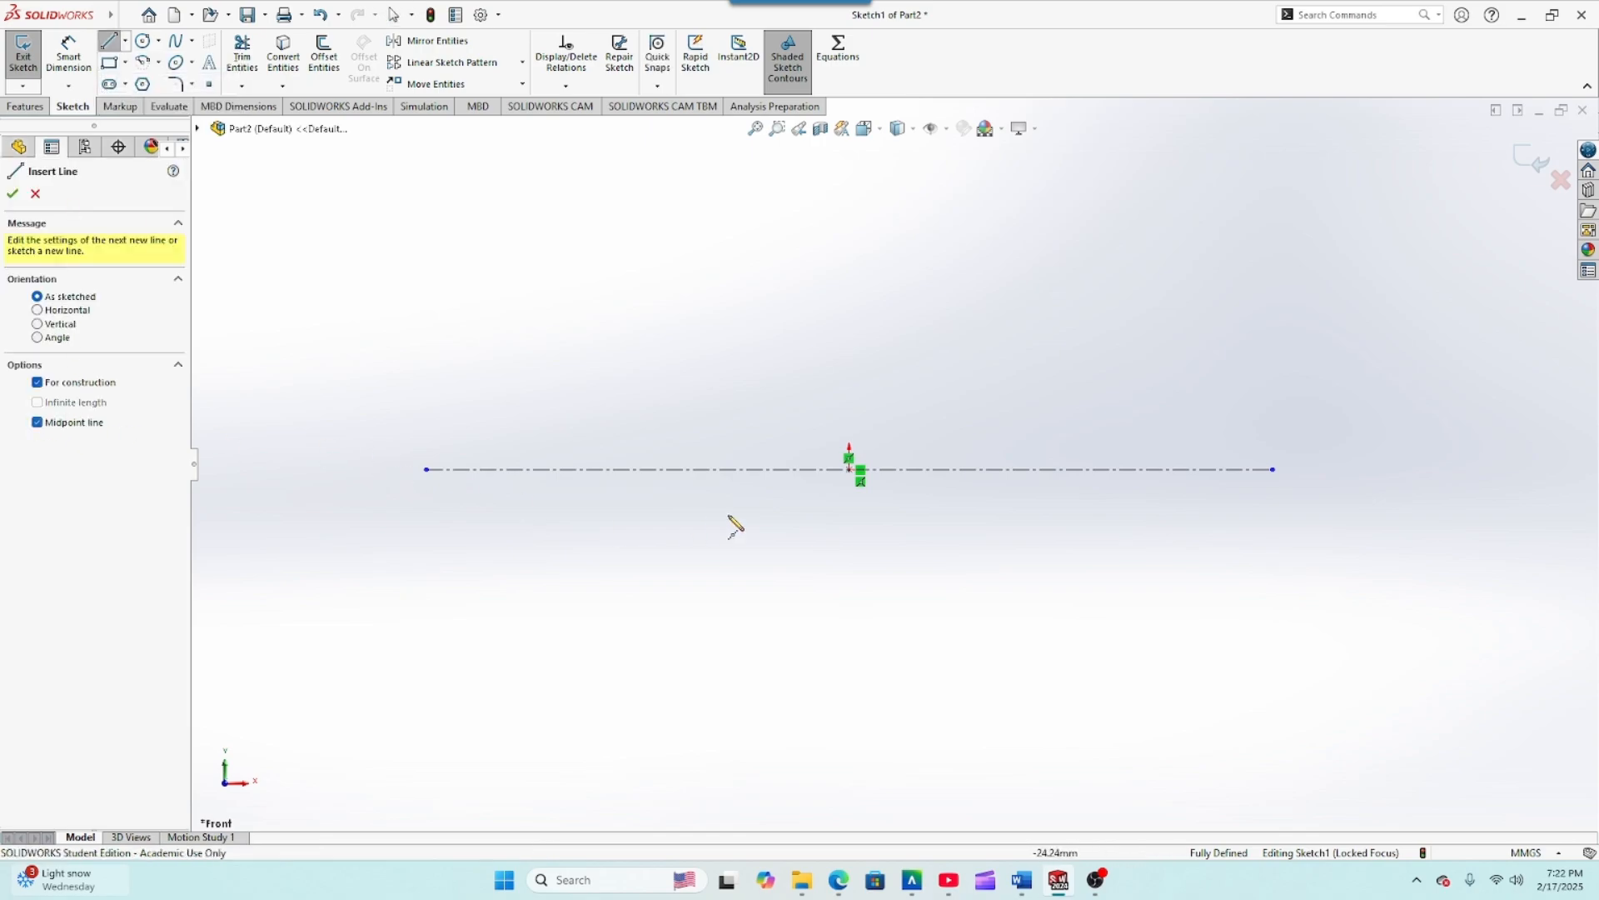
pyautogui.click(850, 470)
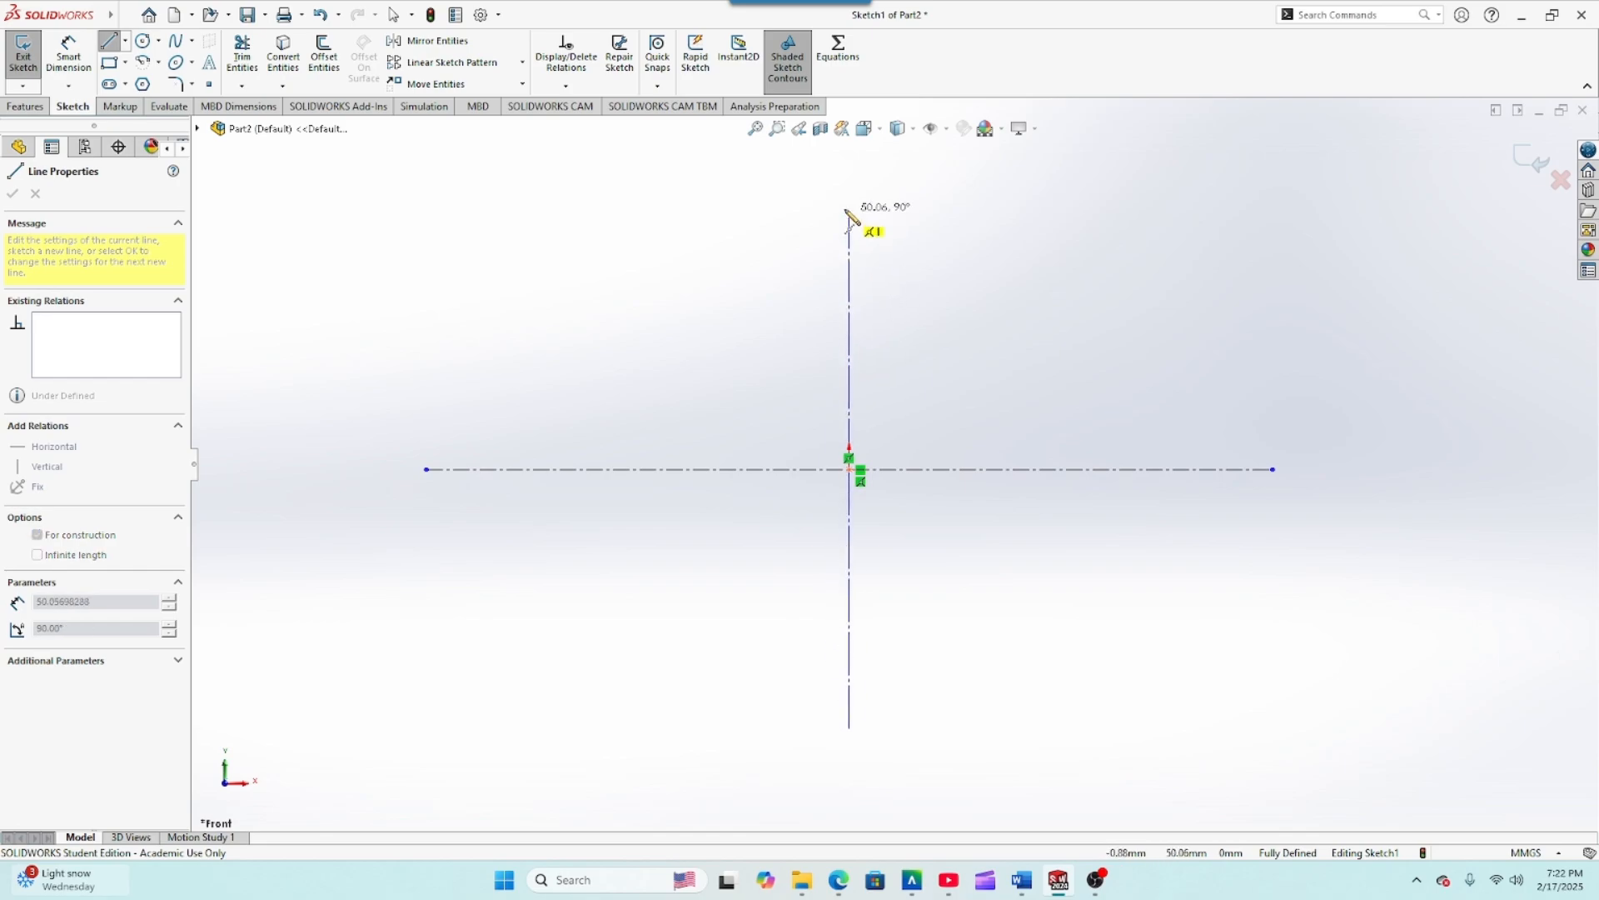
pyautogui.click(849, 187)
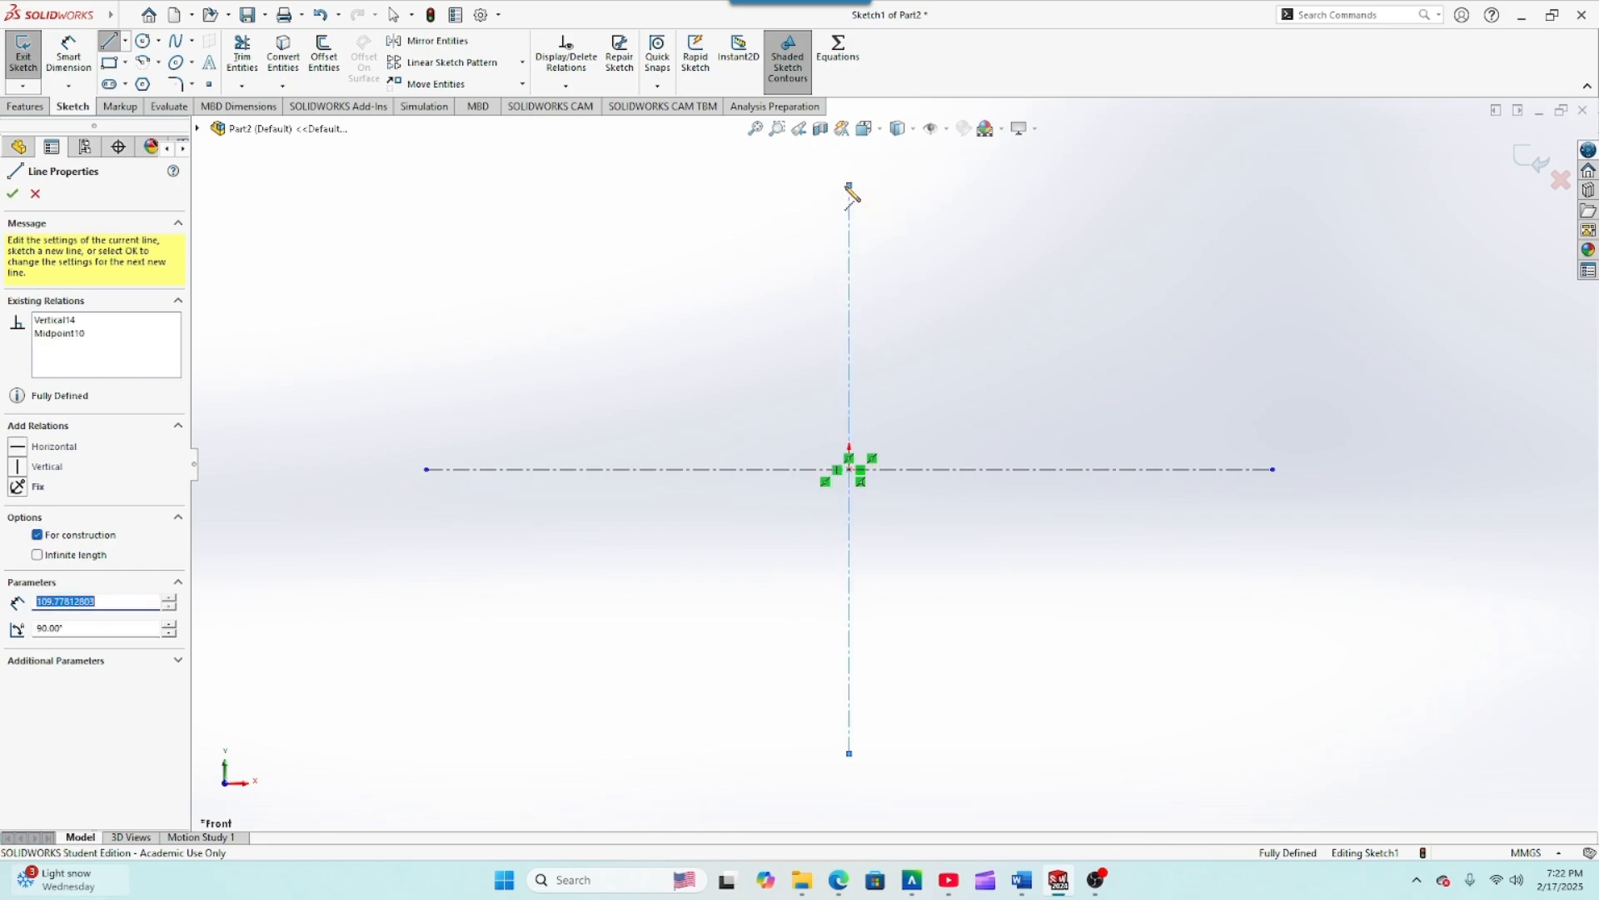
pyautogui.rightClick(850, 189)
pyautogui.click(885, 202)
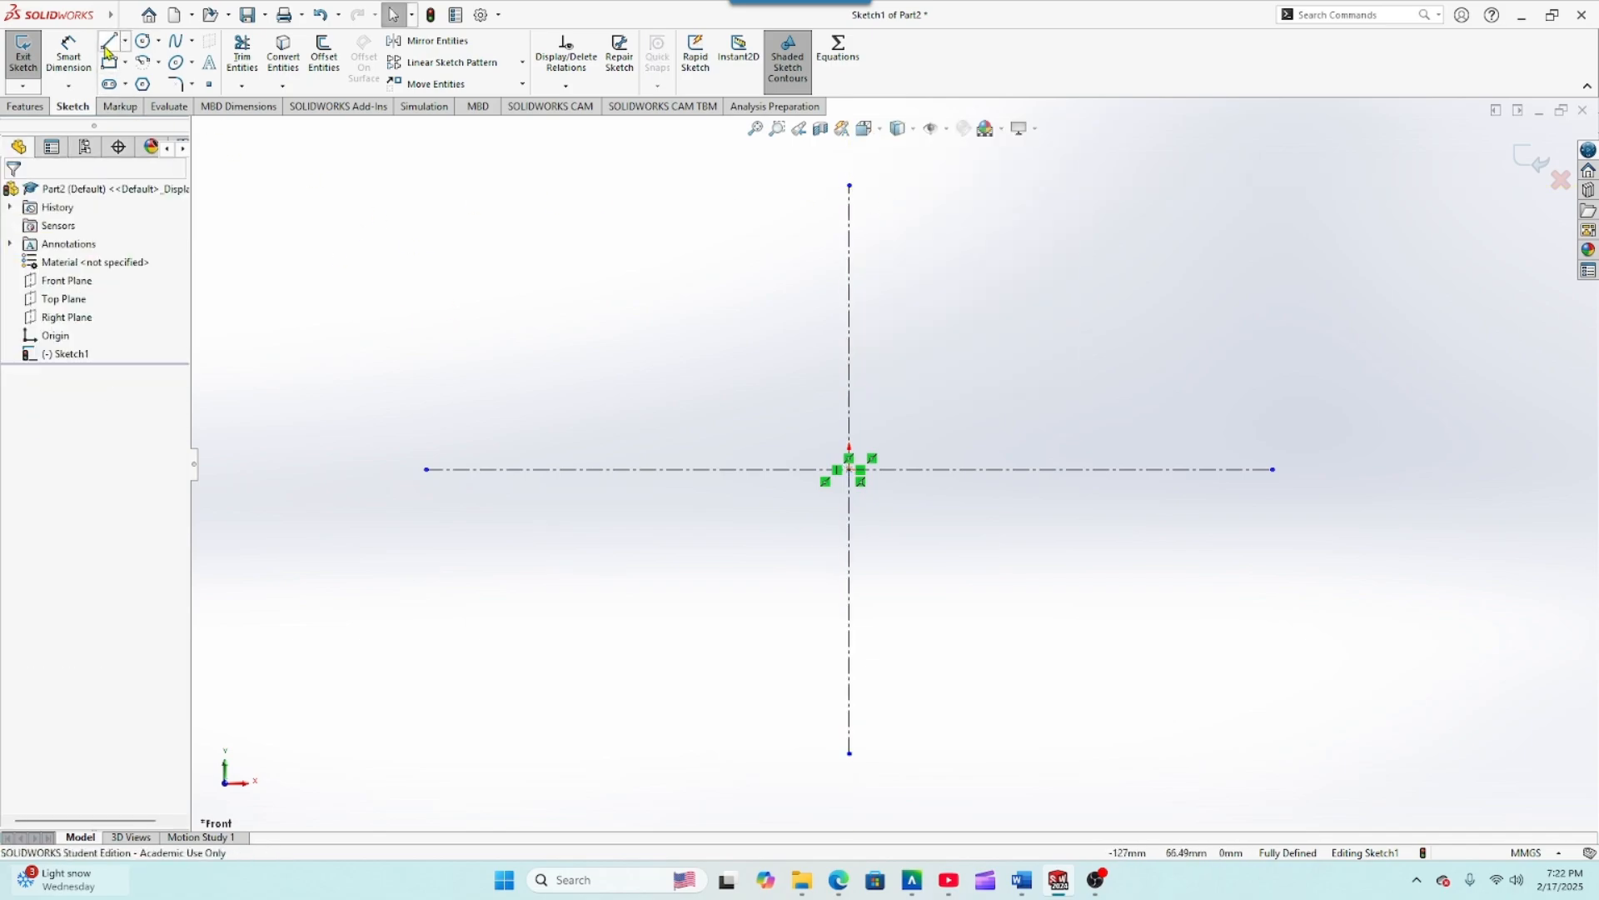
# Step: Sketch a solid vertical midpoint line about 92 mm long, centred on the horizontal centerline about 10 mm right of the origin
pyautogui.click(107, 43)
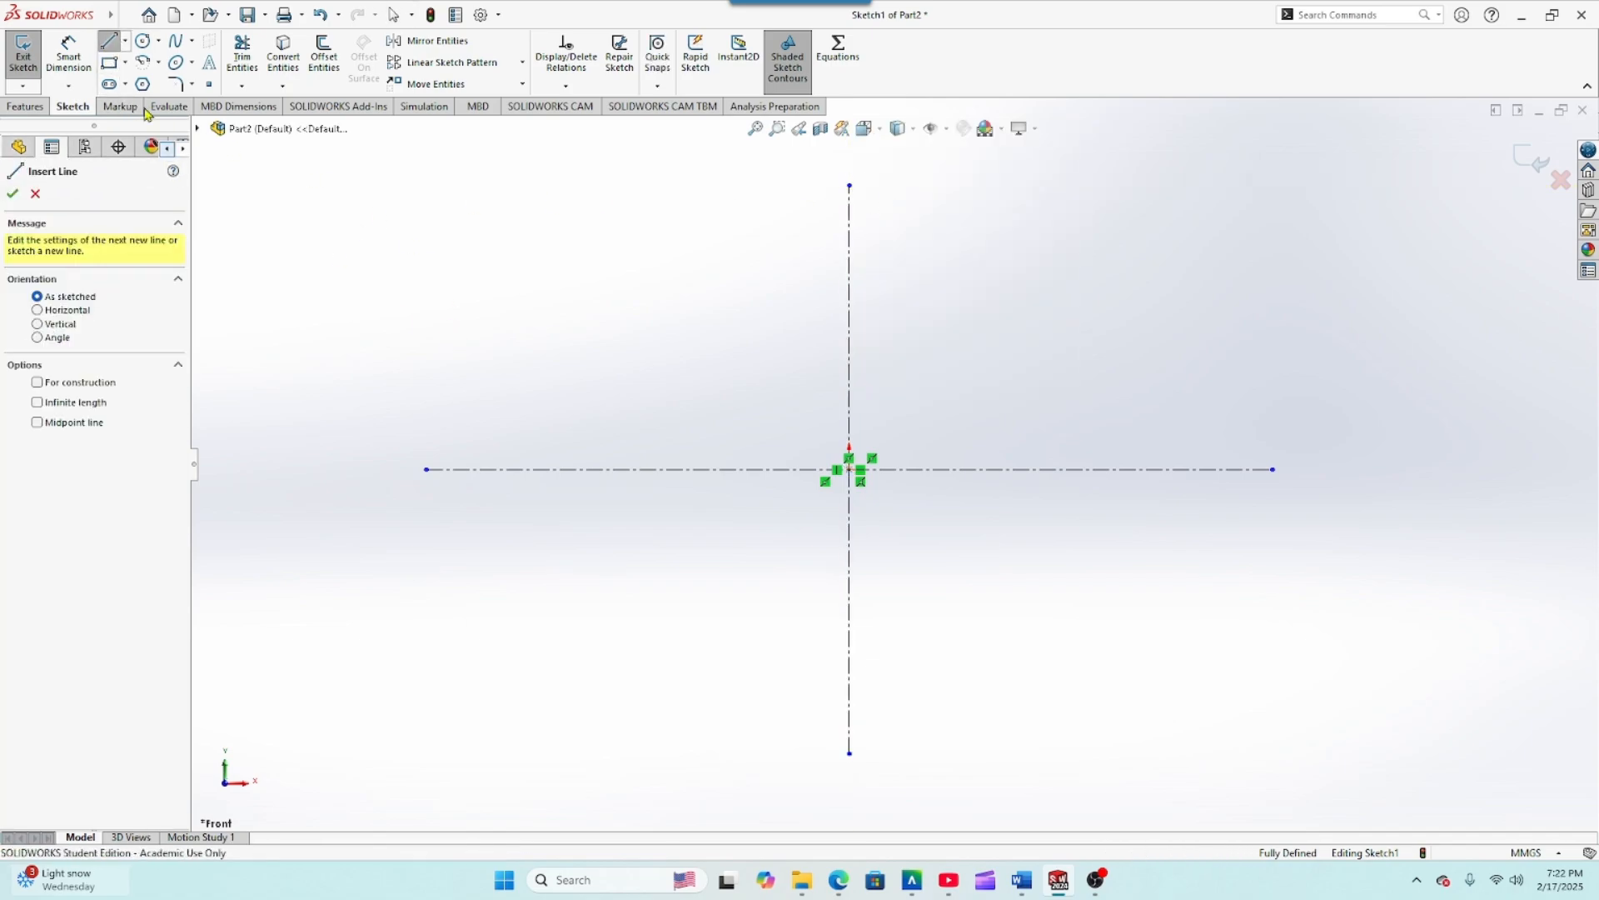
pyautogui.click(37, 423)
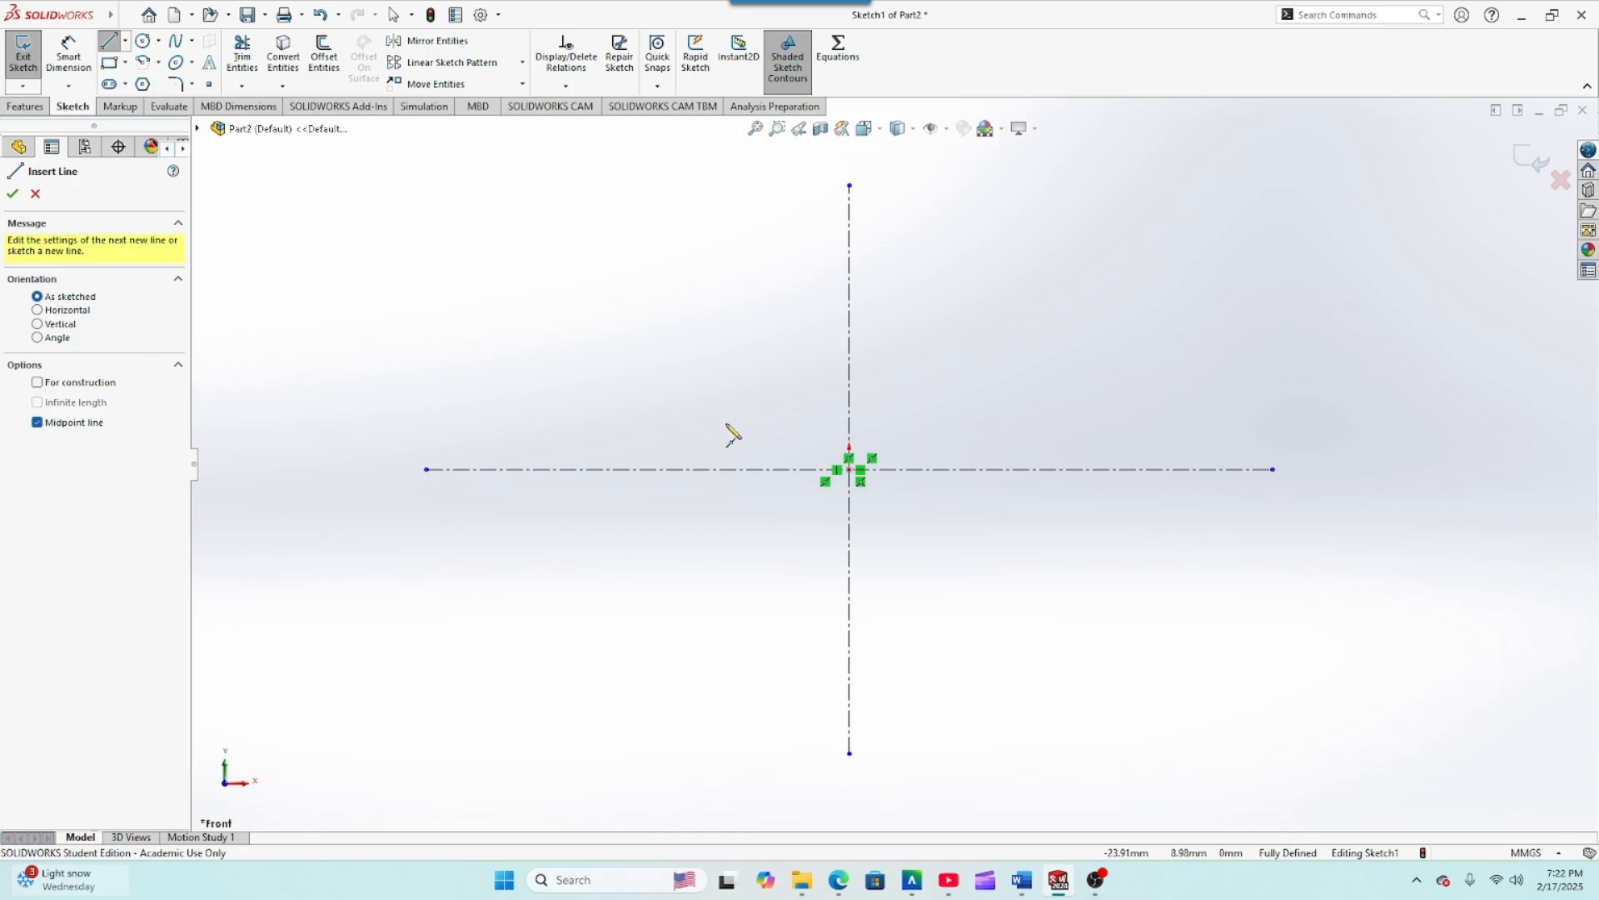
pyautogui.click(903, 470)
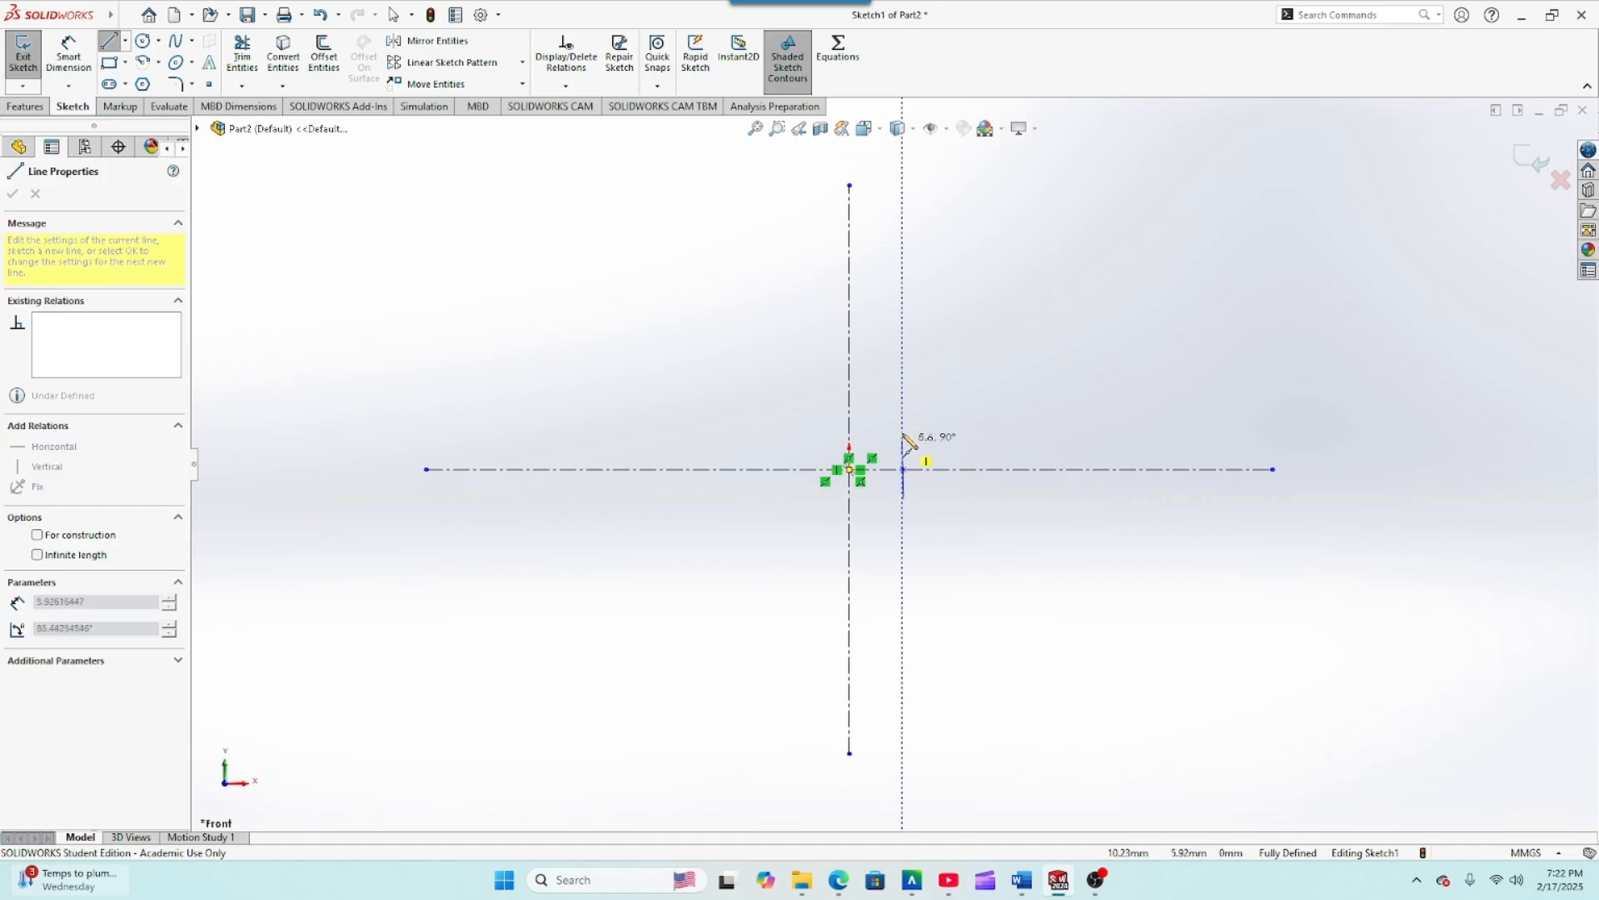
pyautogui.click(904, 233)
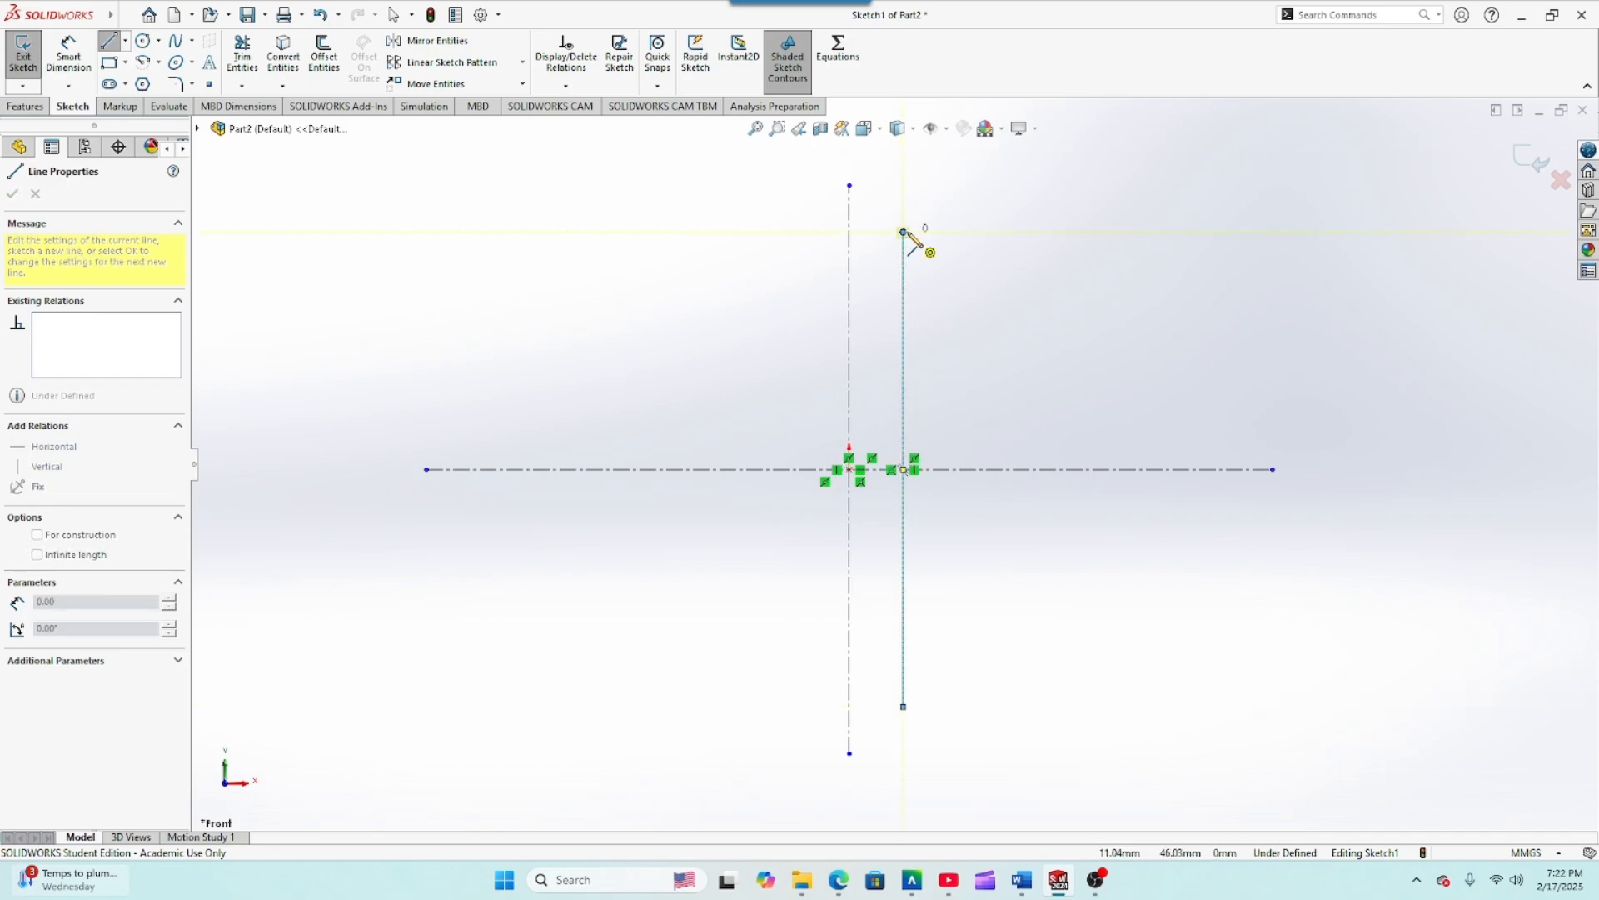
# Step: Continue the outline from its upper end: short step right, about 12 mm up, 7 mm right, 26 mm down, 6 mm right, 5 mm down
pyautogui.click(947, 233)
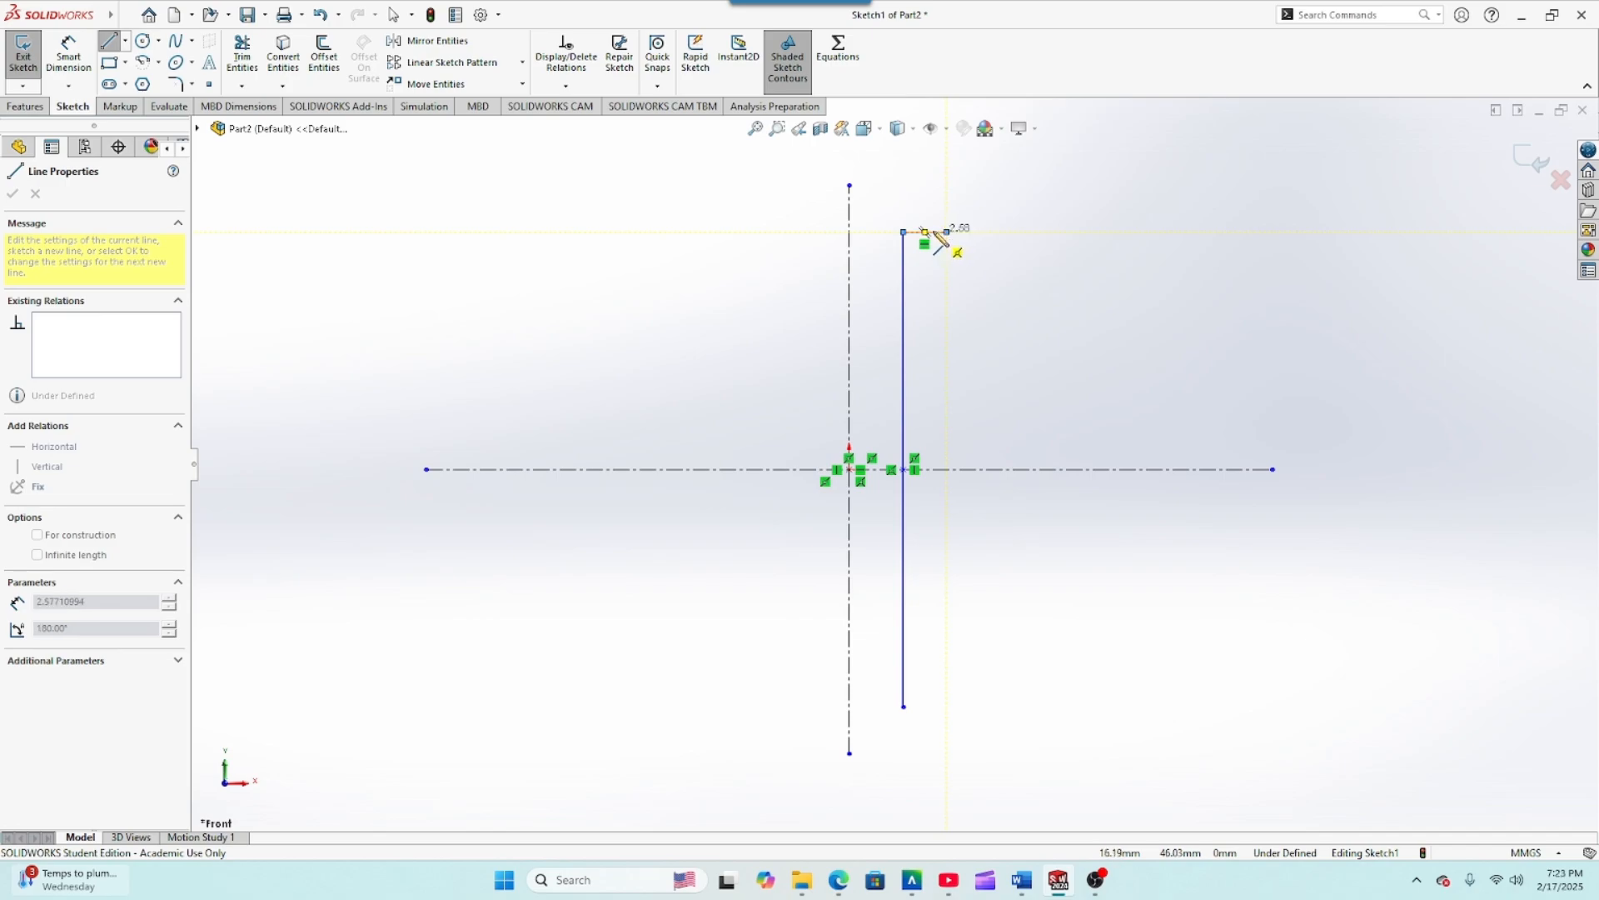
pyautogui.click(947, 233)
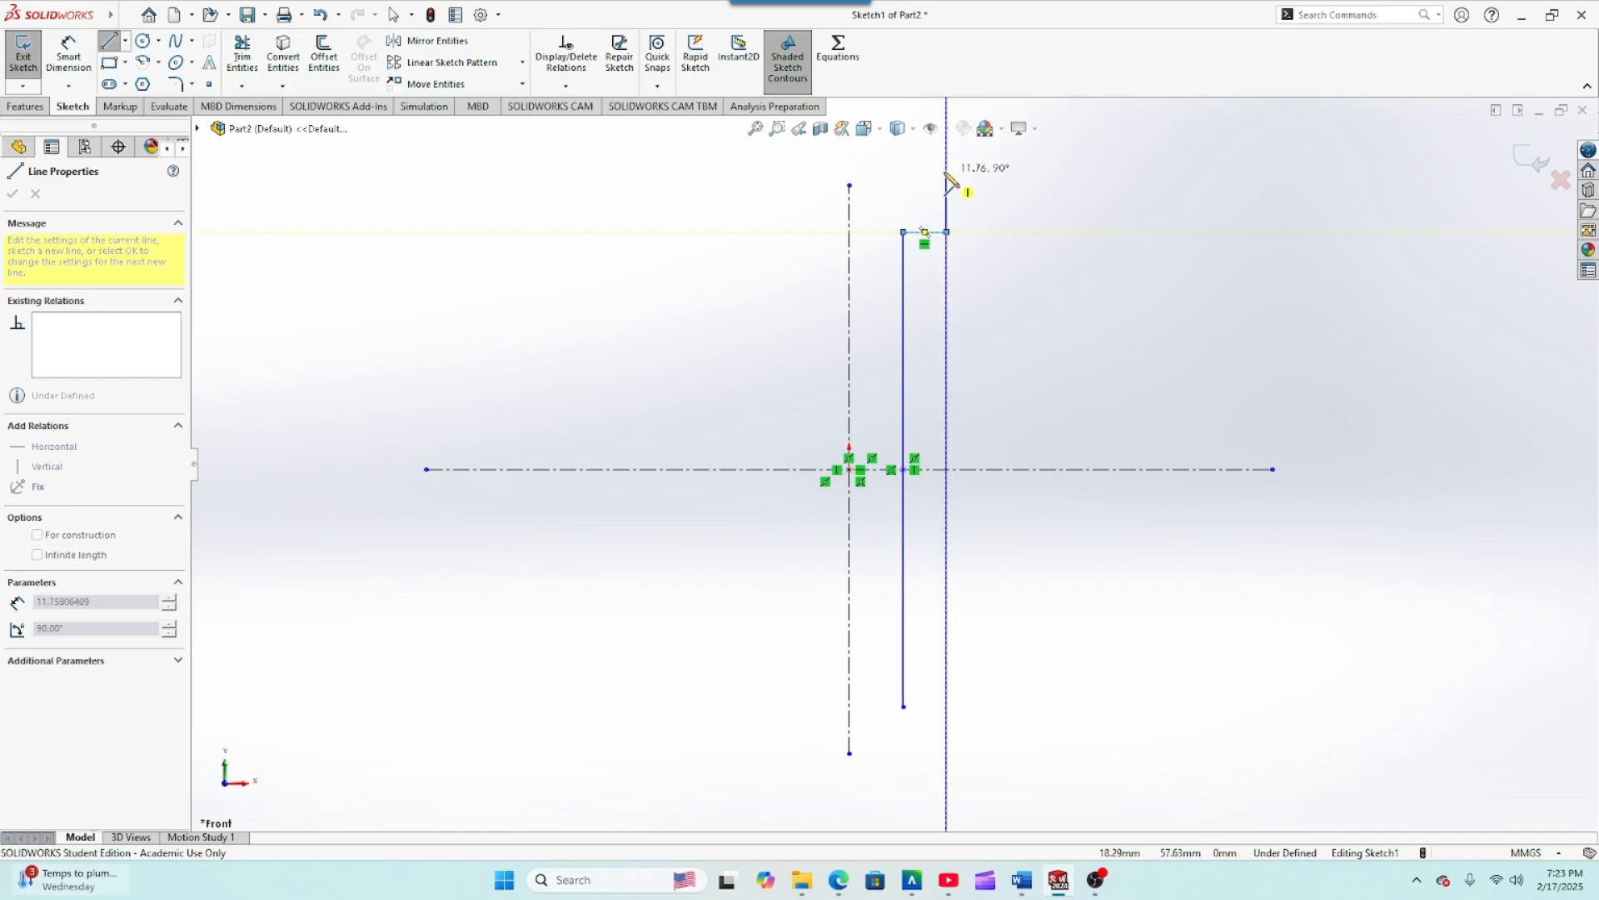
pyautogui.click(946, 170)
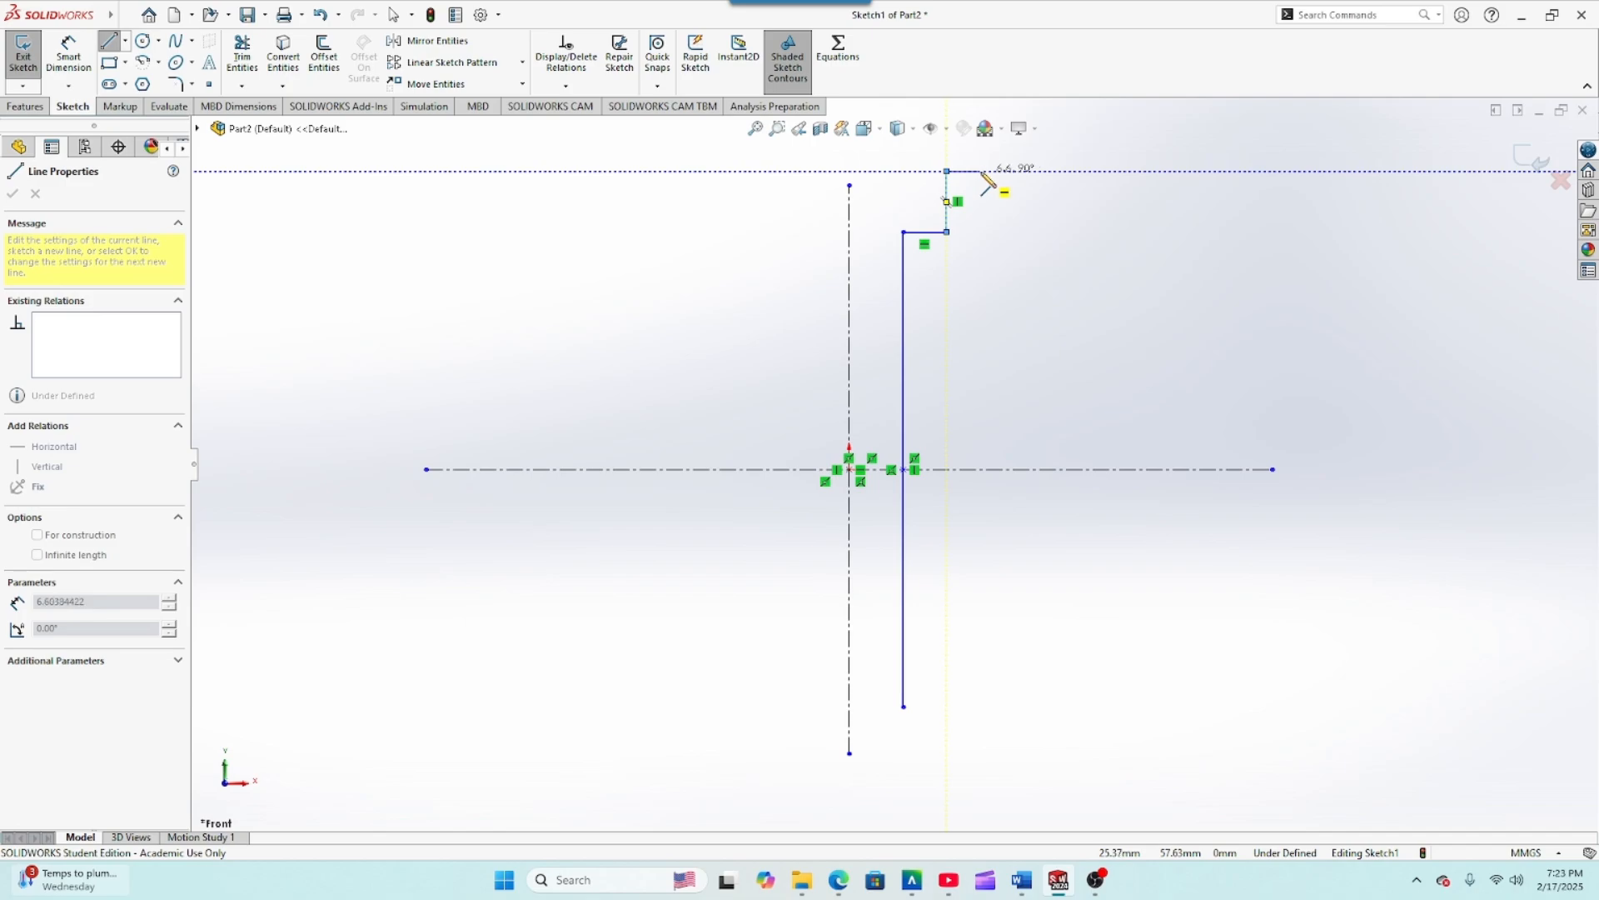
pyautogui.click(980, 171)
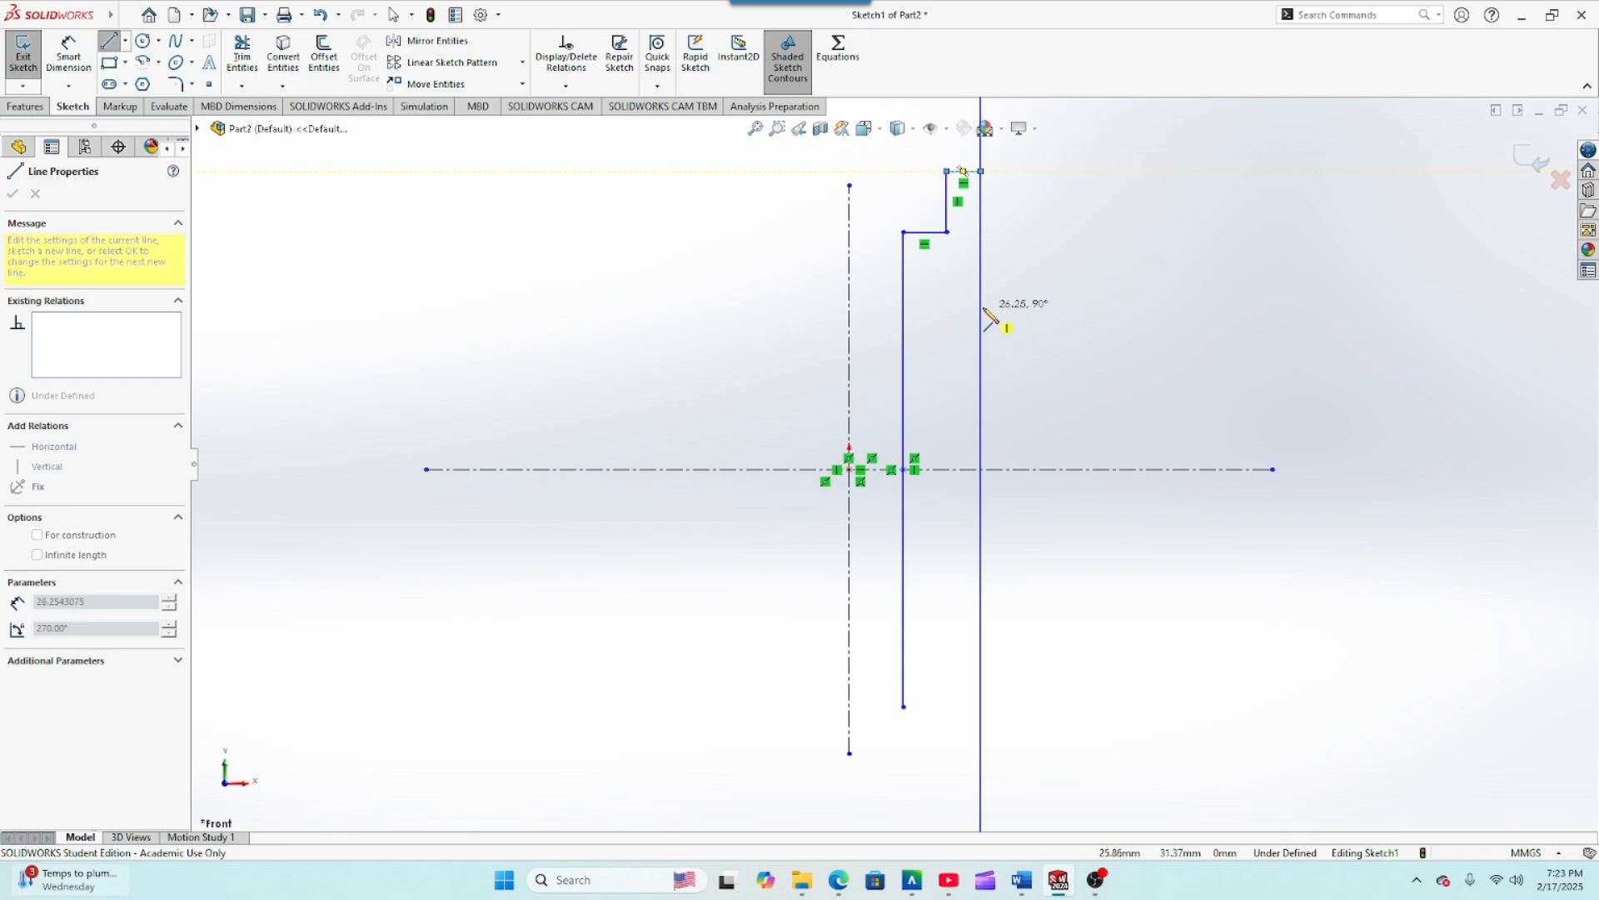
pyautogui.click(980, 304)
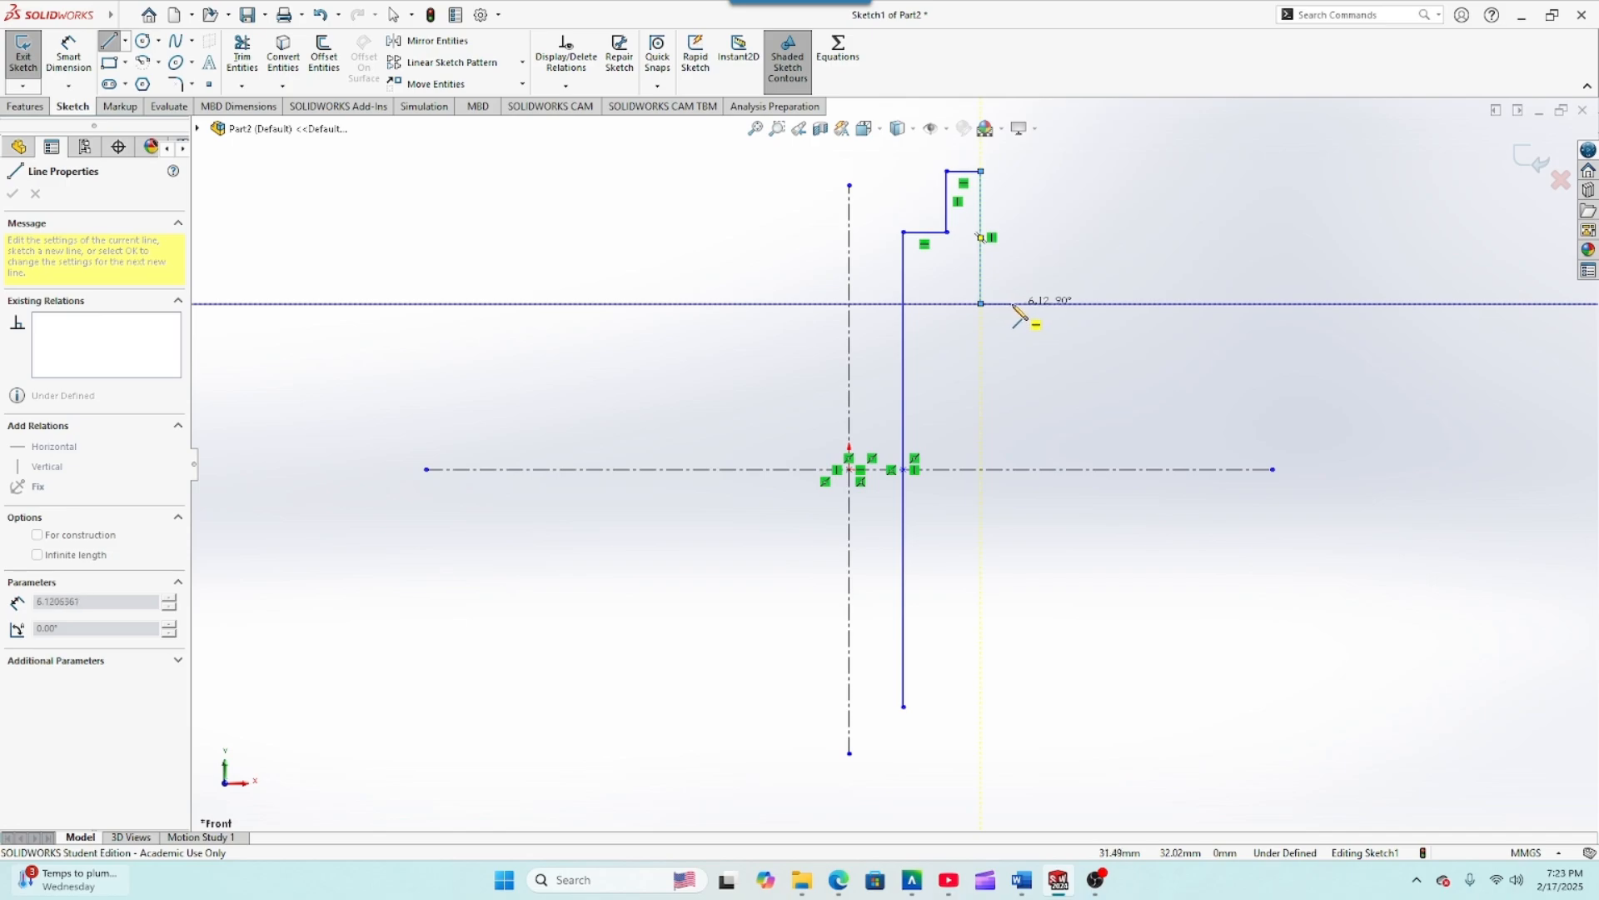
pyautogui.click(1013, 304)
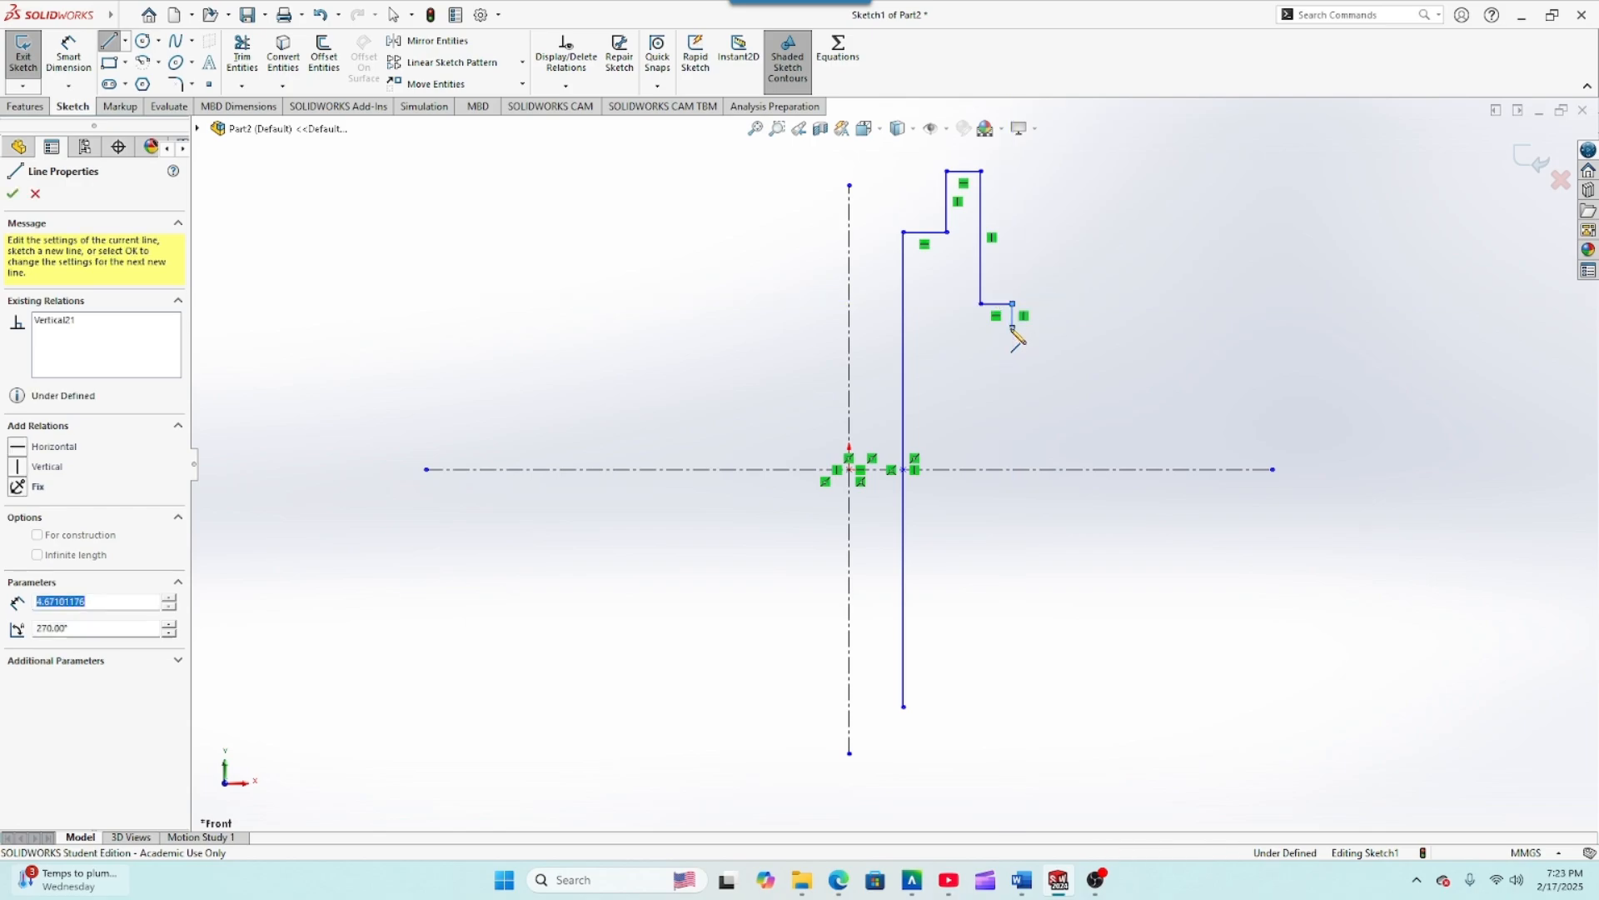
pyautogui.click(1013, 327)
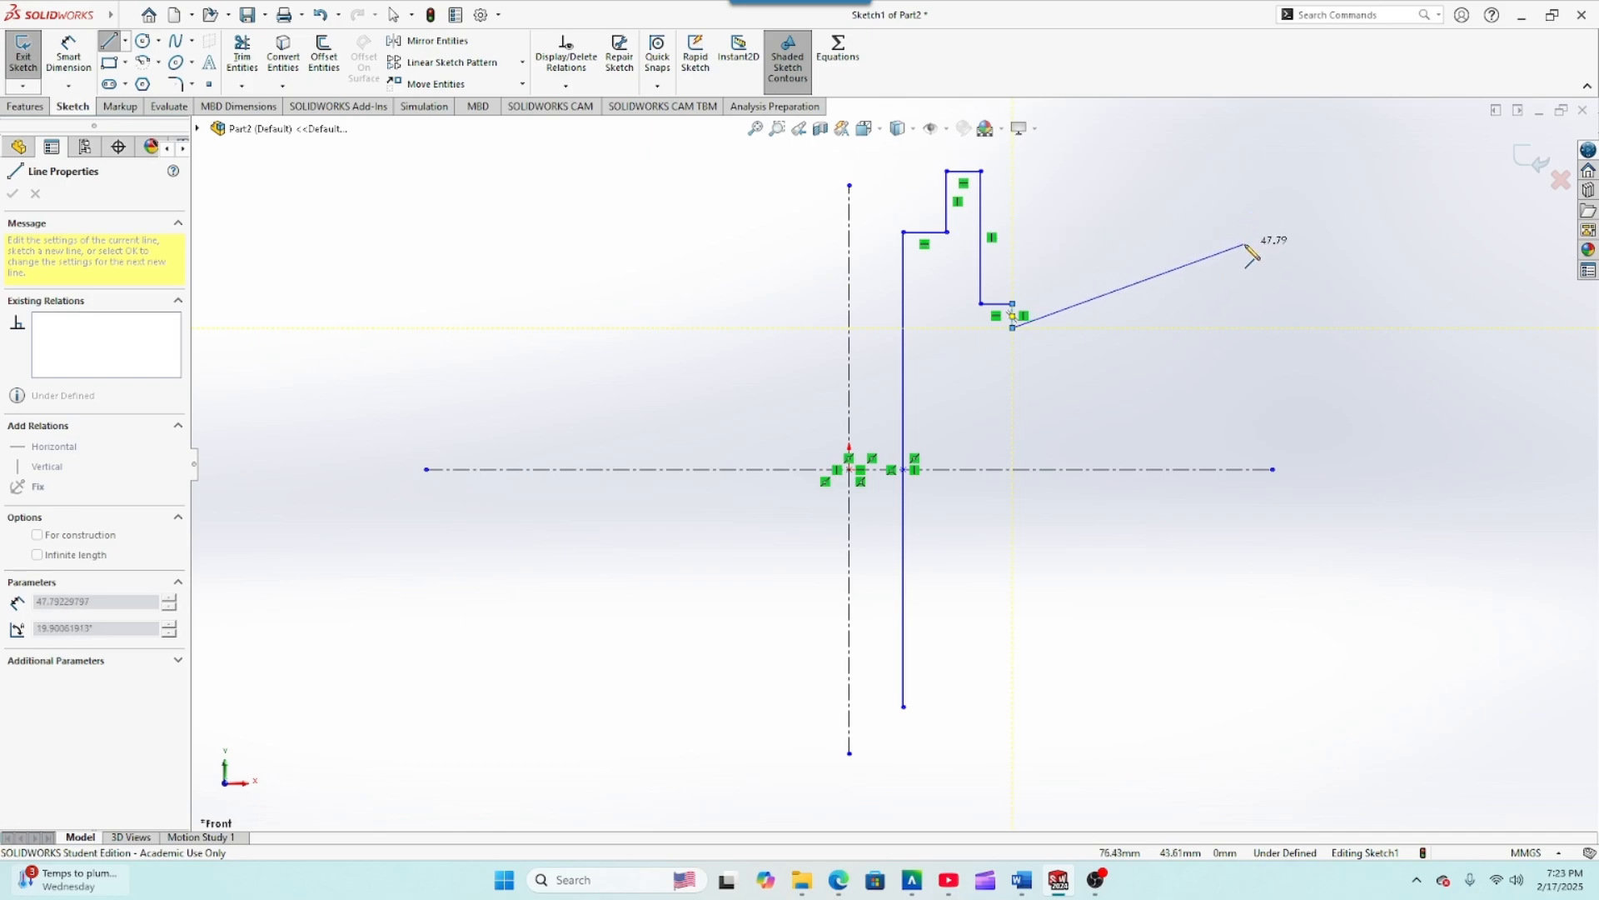
# Step: Extend the outline with a slanted line about 48 mm up to the right, 5 mm up, a short horizontal edge and about 9 mm down
pyautogui.click(1245, 244)
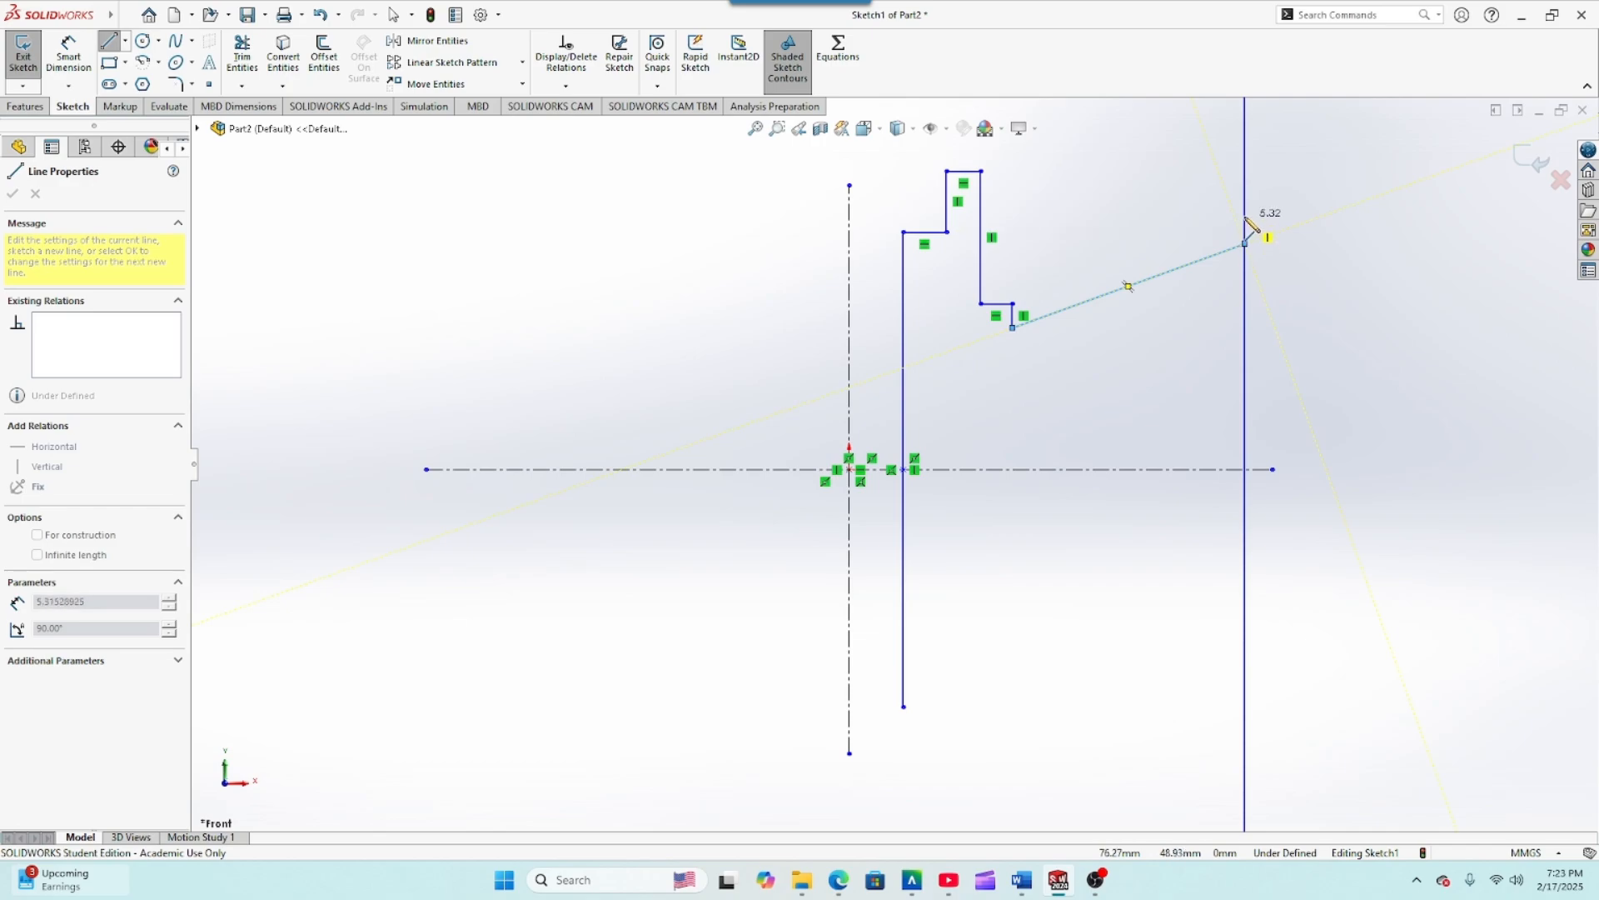
pyautogui.click(1246, 214)
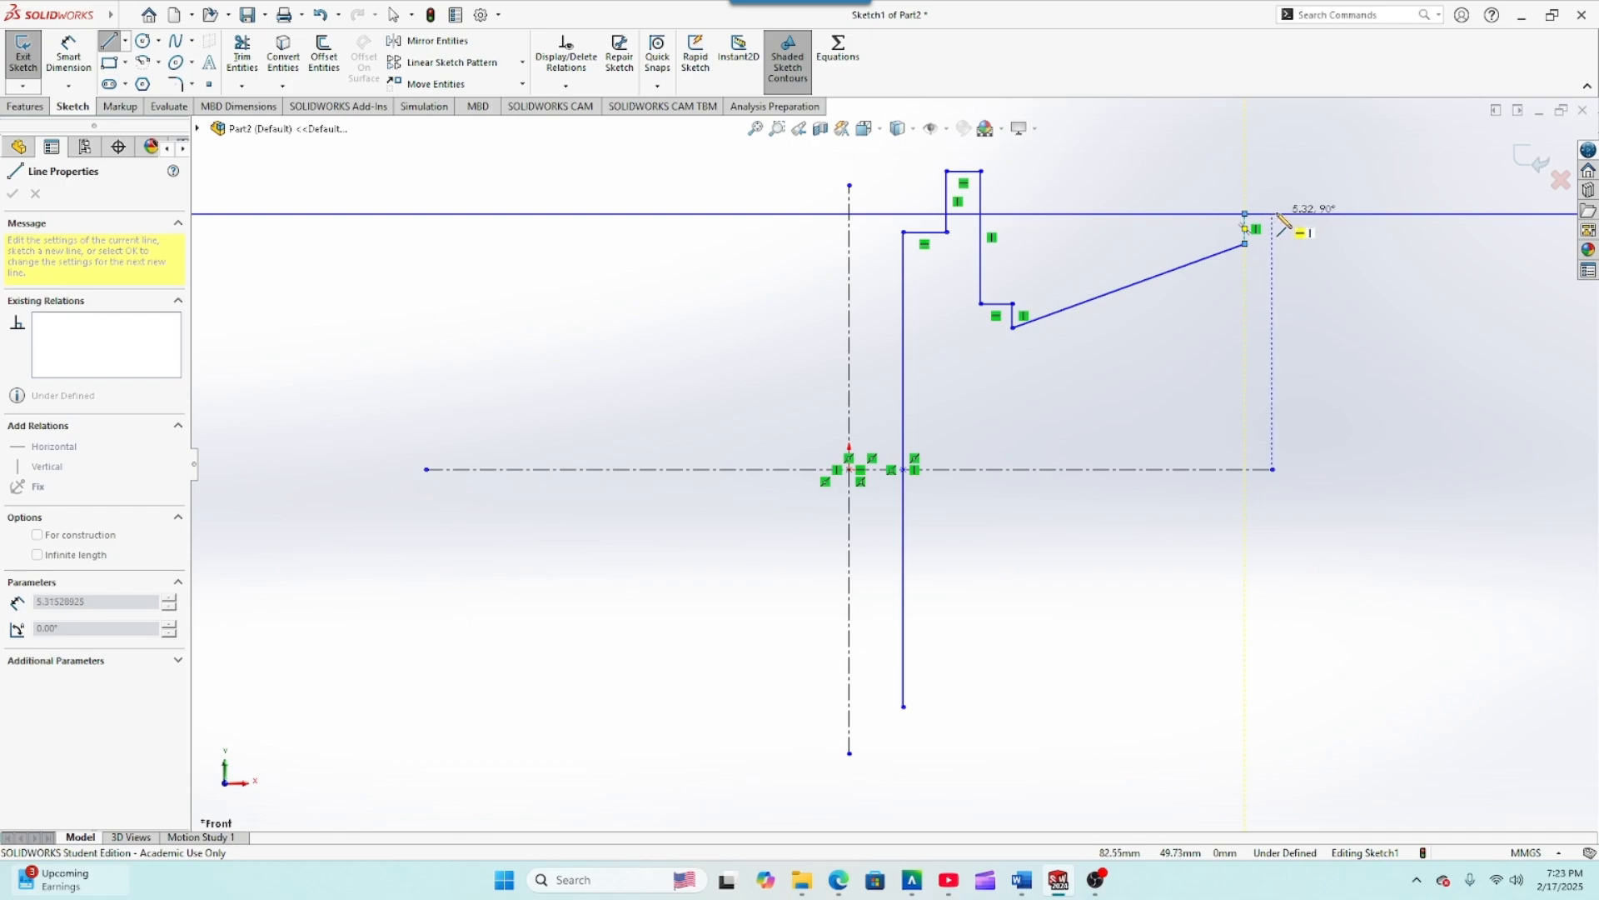
pyautogui.click(1281, 214)
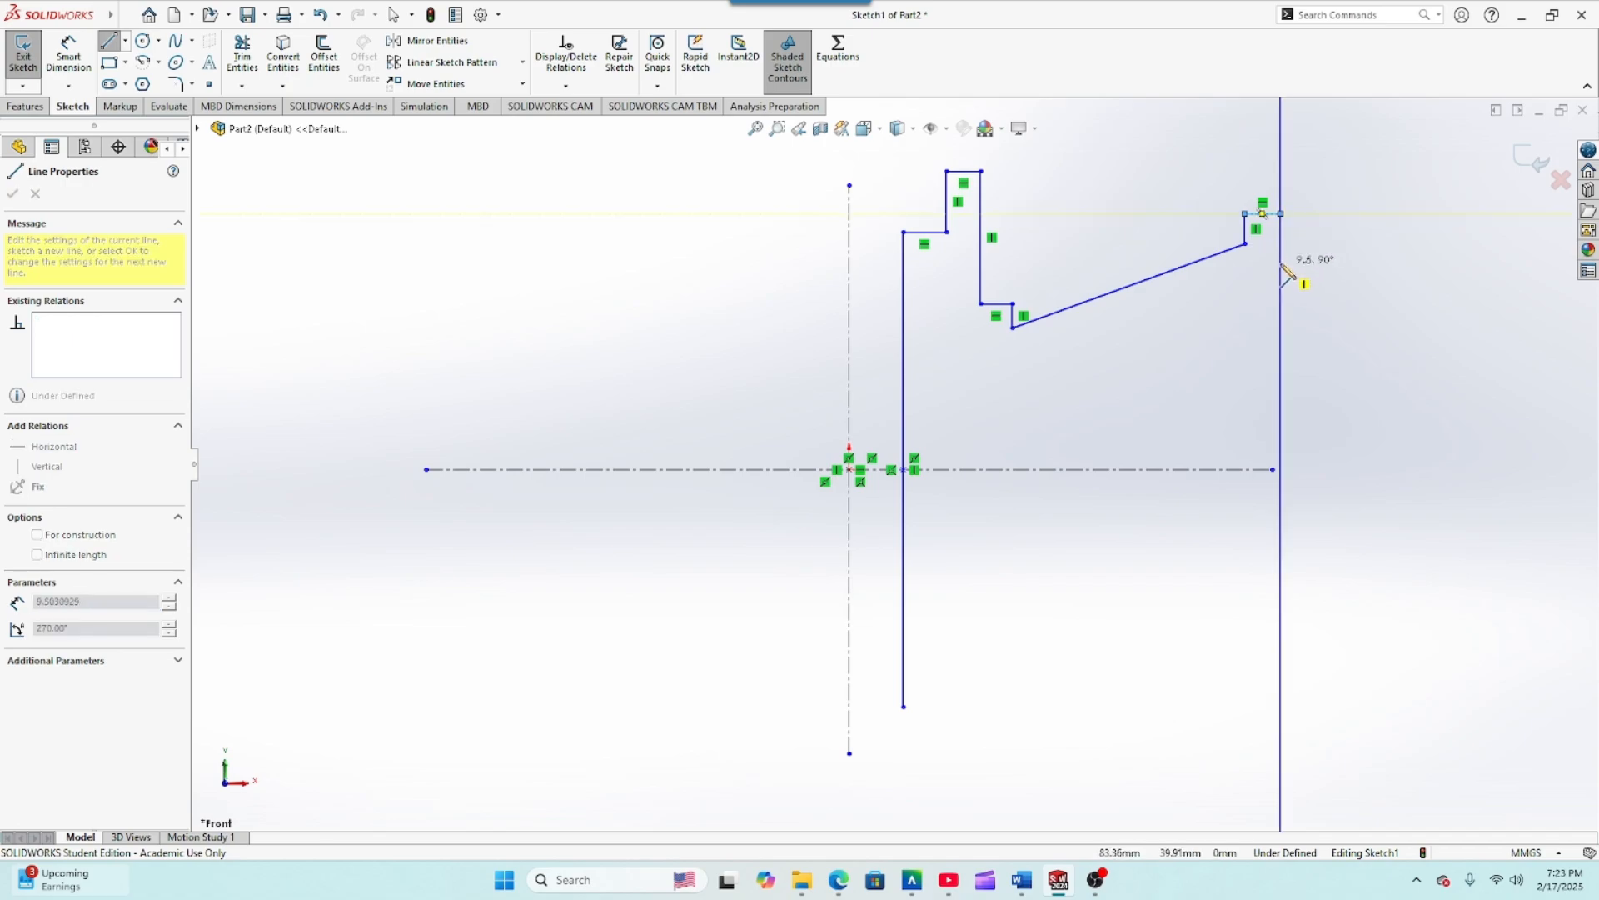
pyautogui.click(1281, 261)
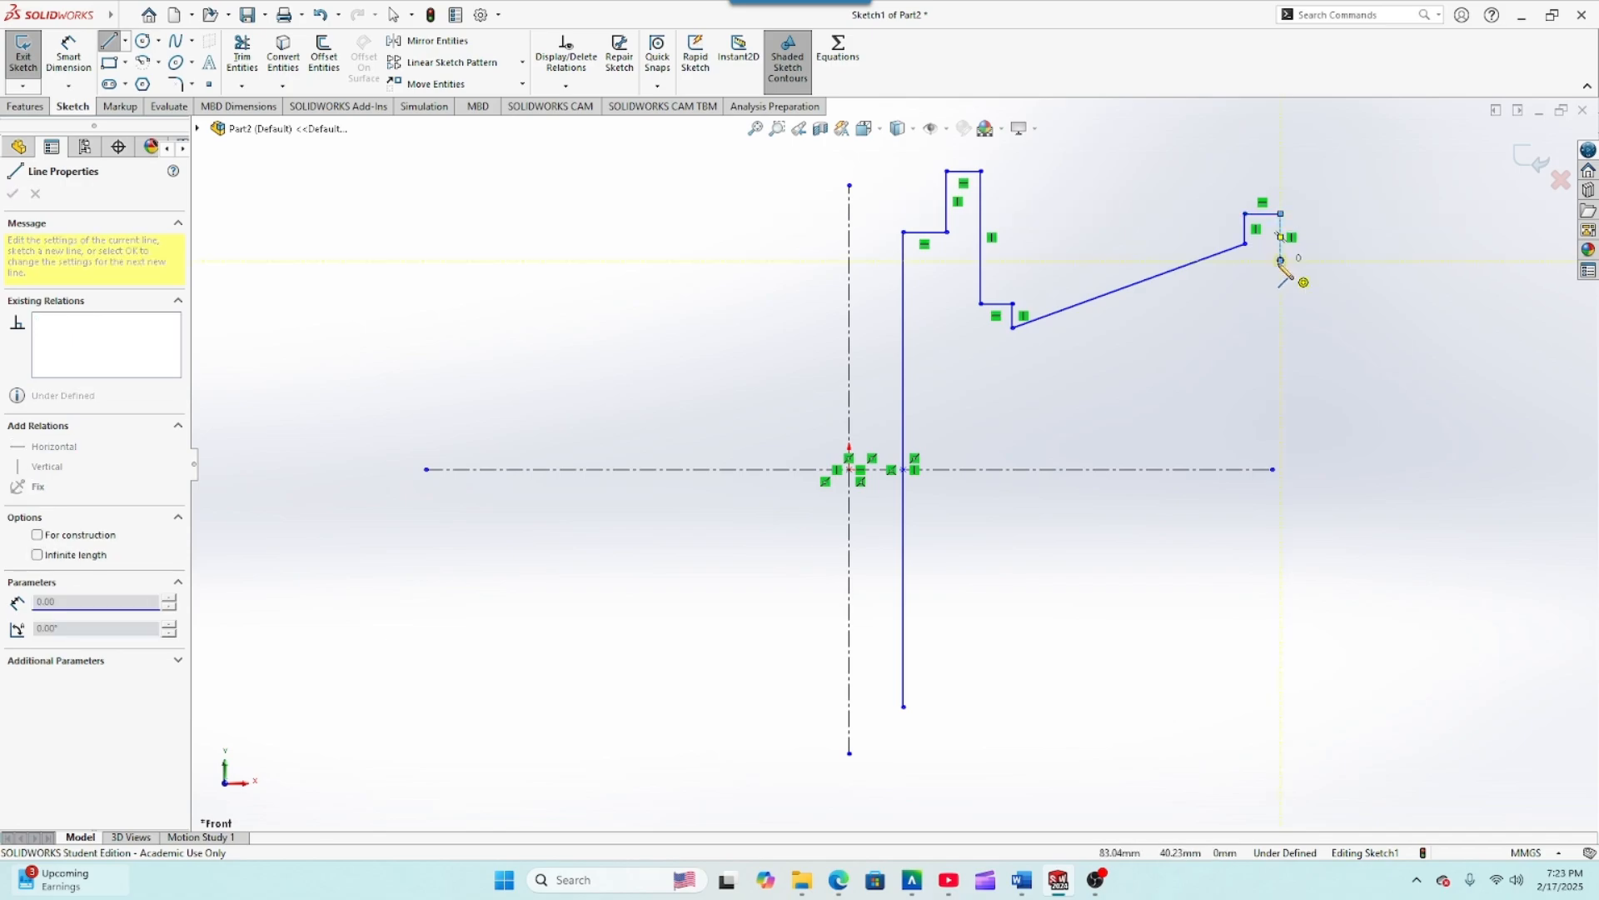
# Step: Draw a line back parallel to the slanted one and a vertical line about 27 mm down to the horizontal centerline, ending the chain
pyautogui.click(1084, 331)
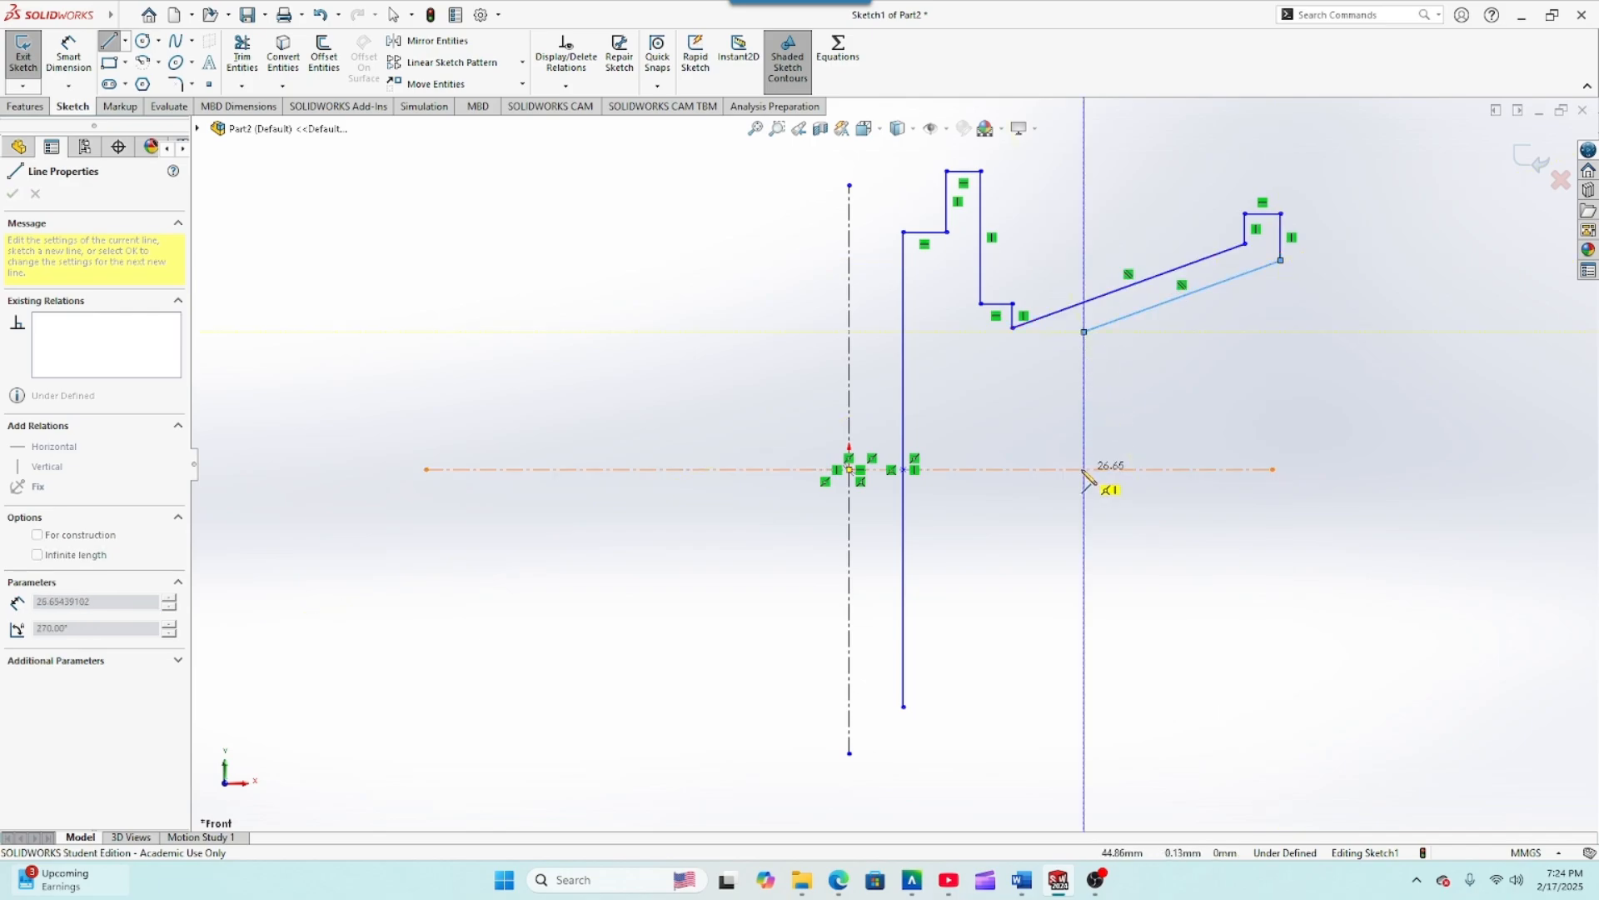
pyautogui.click(1083, 469)
pyautogui.rightClick(1008, 450)
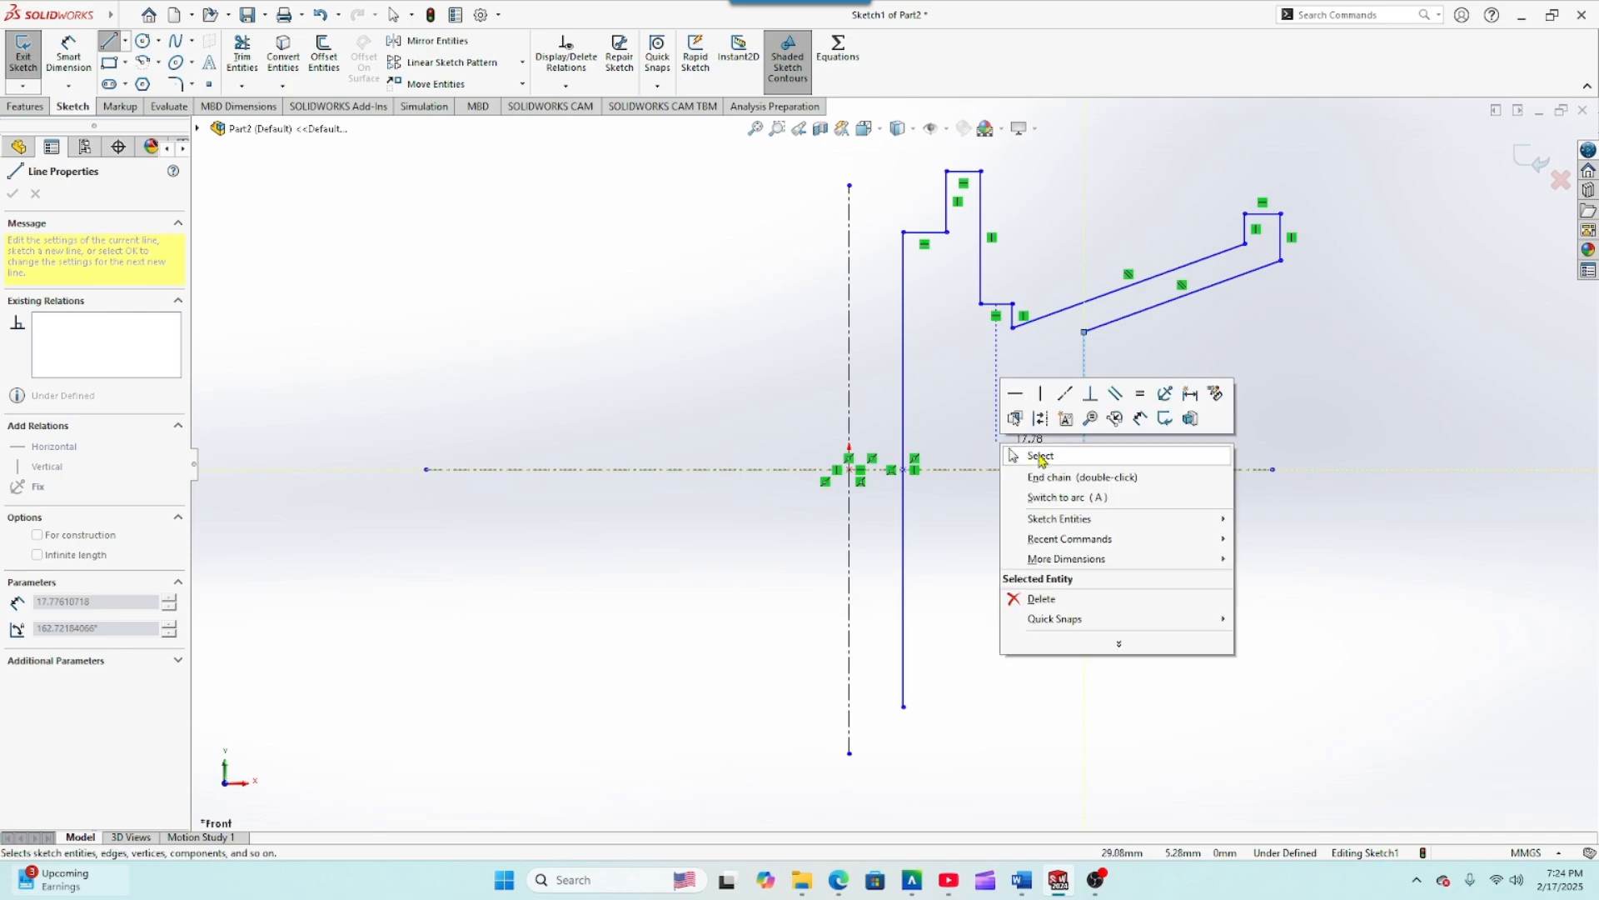
pyautogui.click(1040, 458)
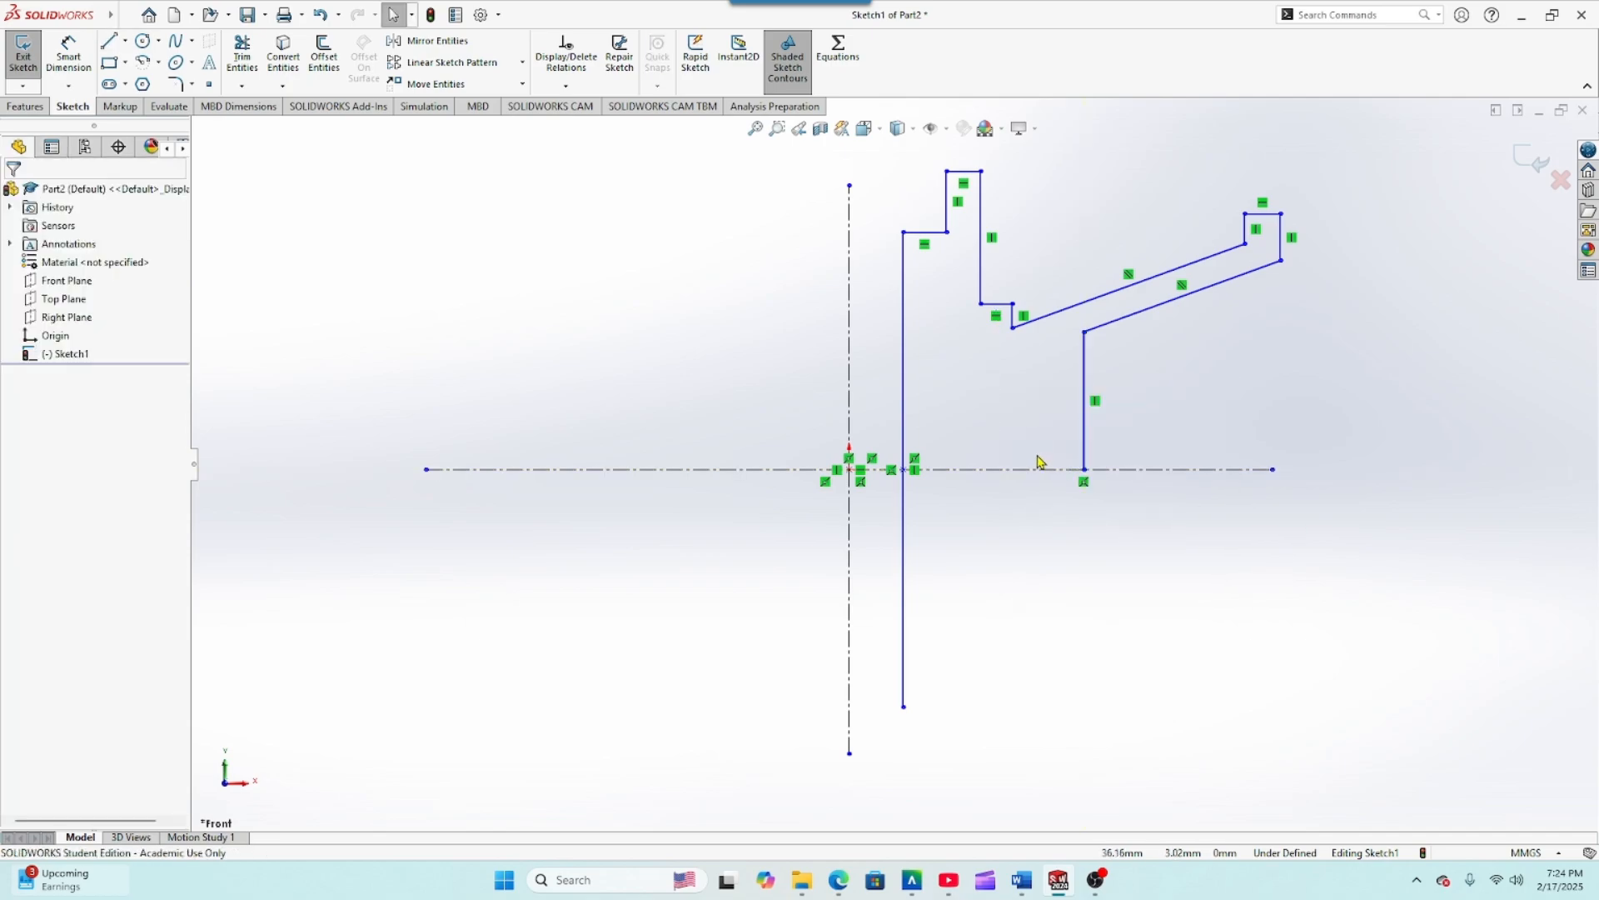
# Step: Dimension the distance from the origin to the long vertical line and set it to 15 mm
pyautogui.click(69, 52)
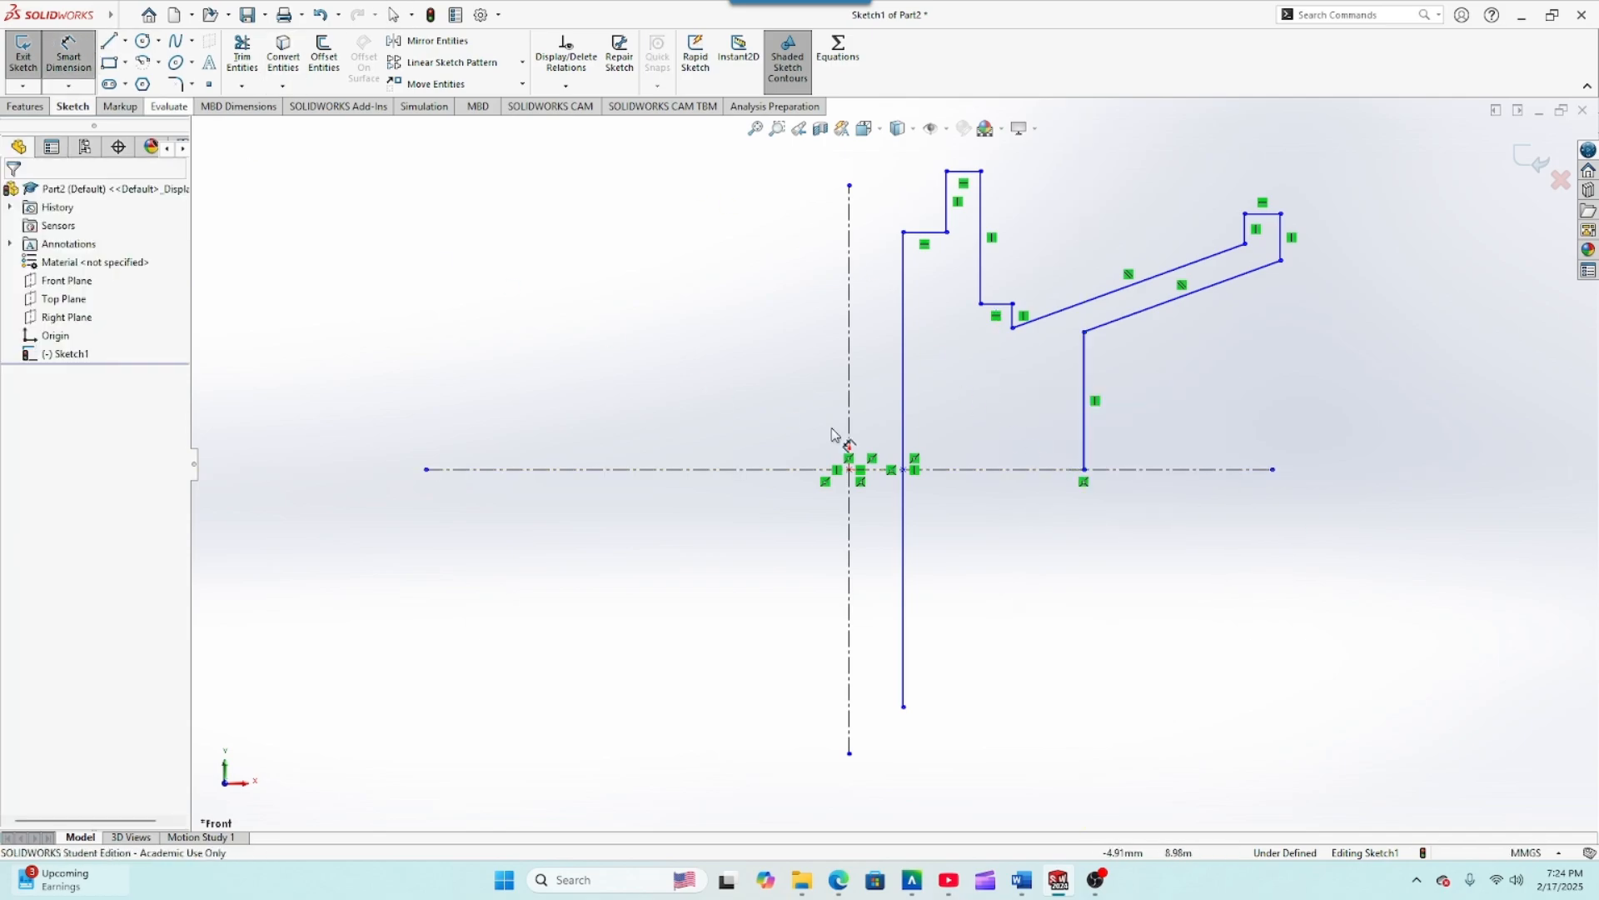
pyautogui.click(849, 469)
pyautogui.click(906, 529)
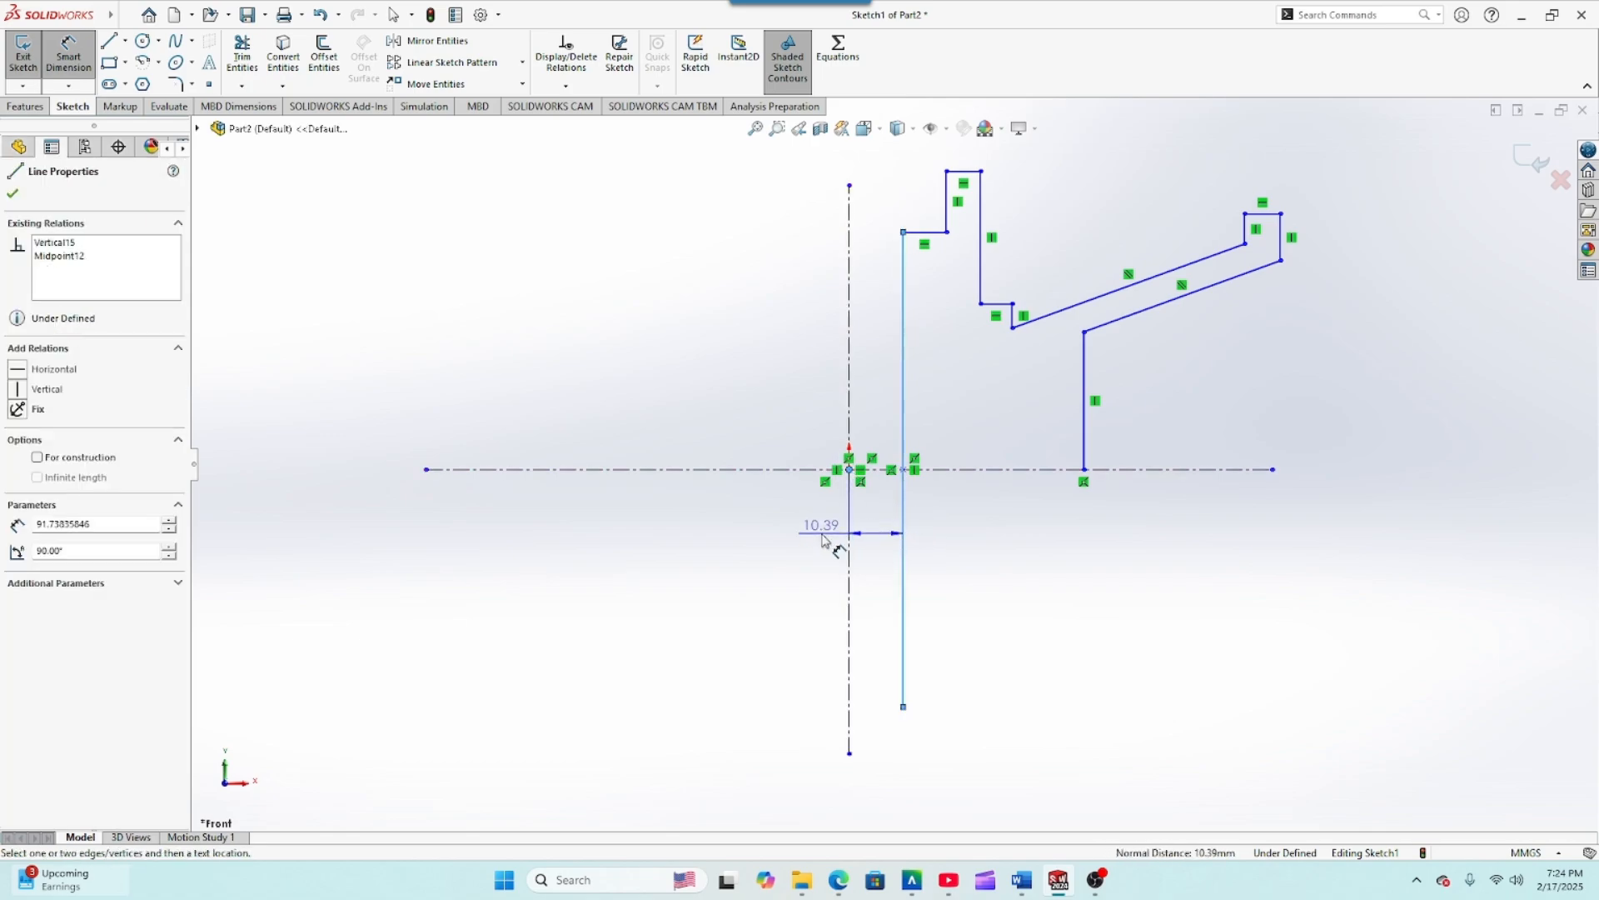
pyautogui.click(794, 542)
pyautogui.write('15')
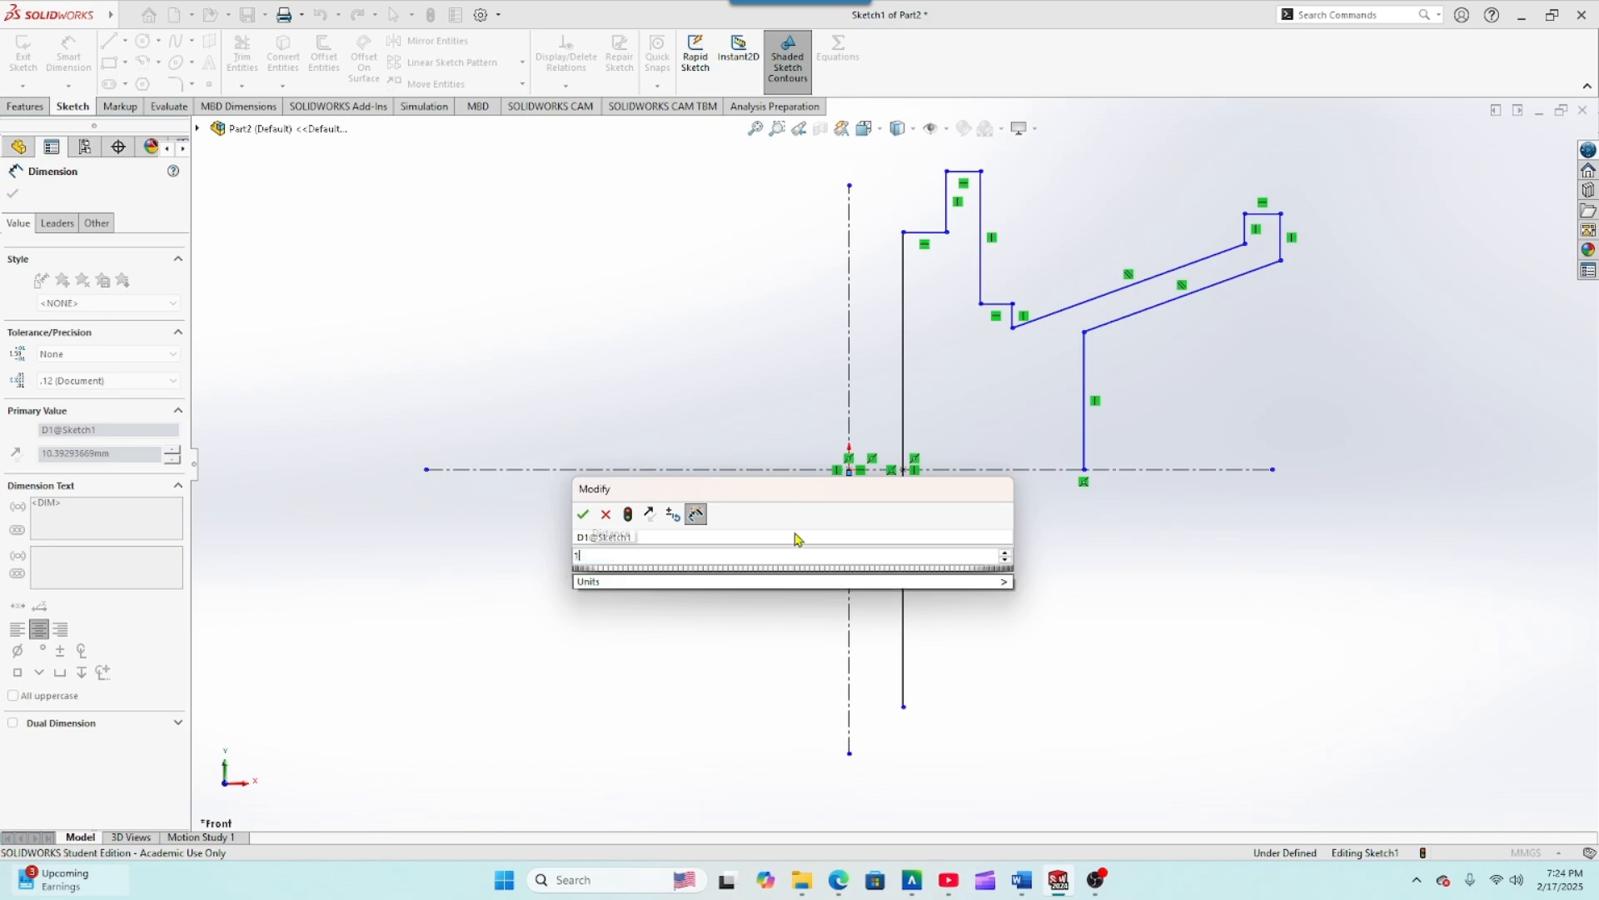
pyautogui.press('Return')
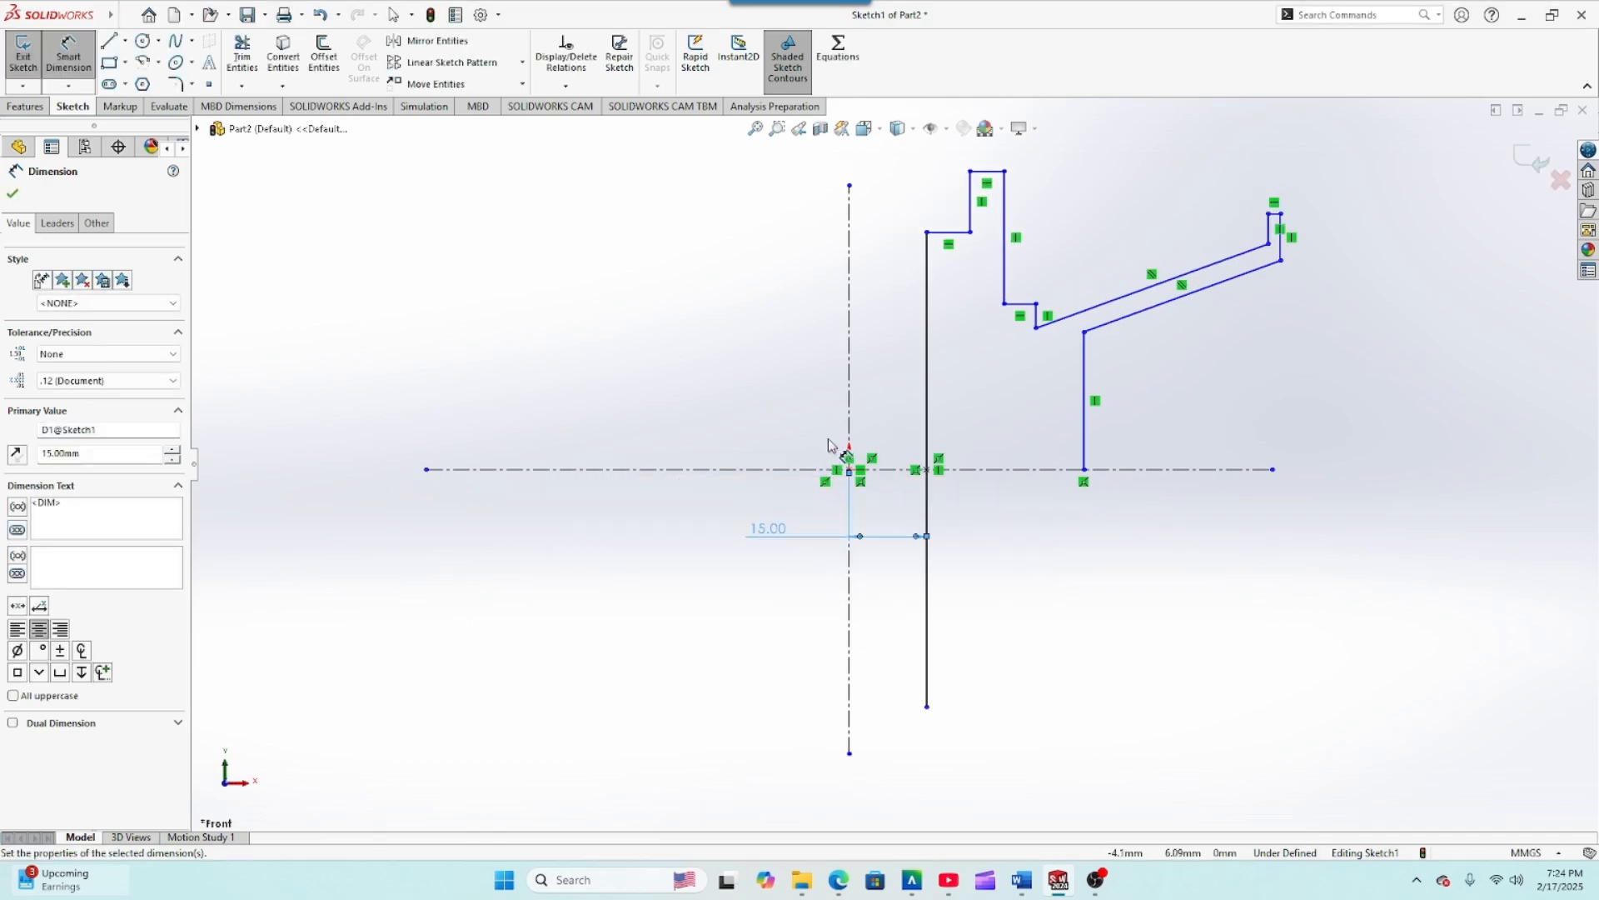
# Step: Dimension the length of the long vertical line and set it to 45 mm
pyautogui.click(925, 419)
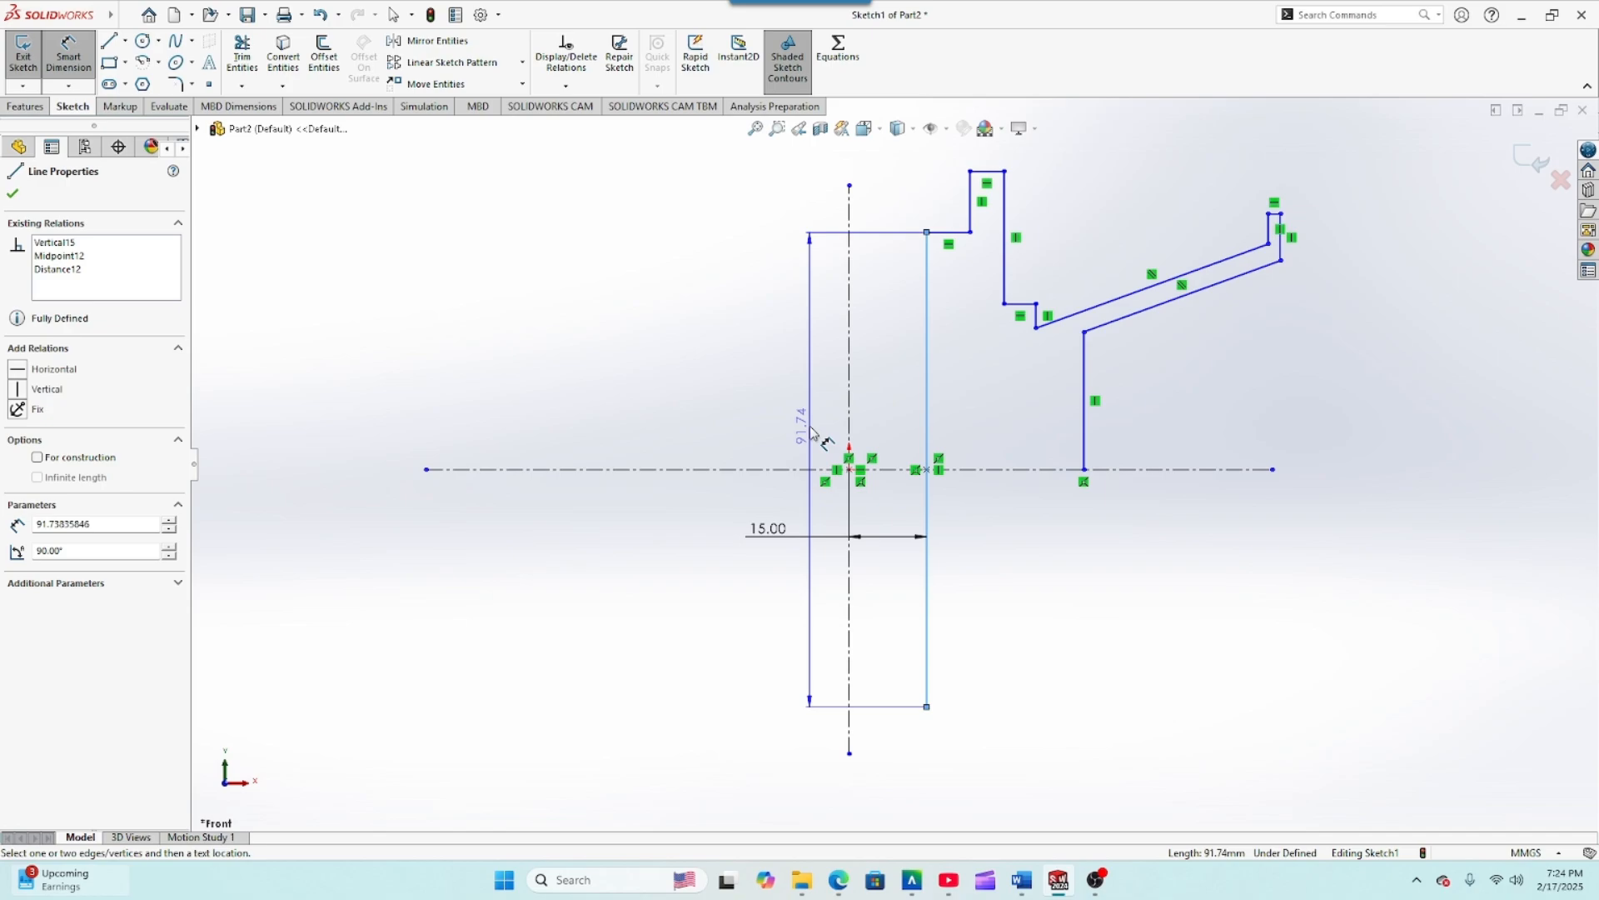
pyautogui.click(812, 428)
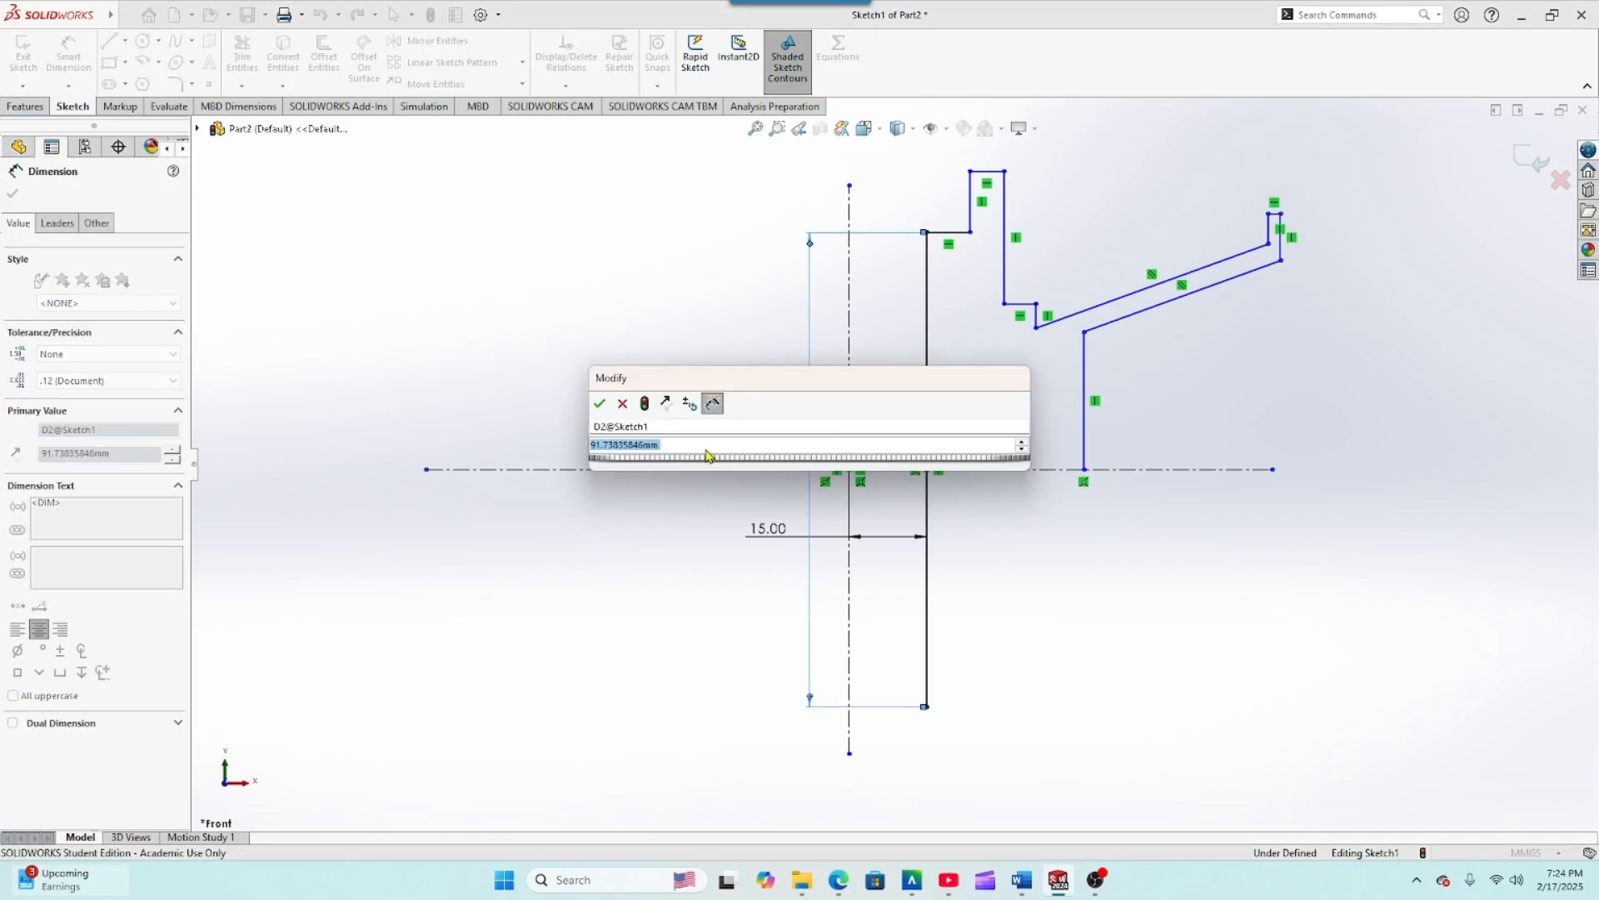
pyautogui.write('45')
pyautogui.press('Return')
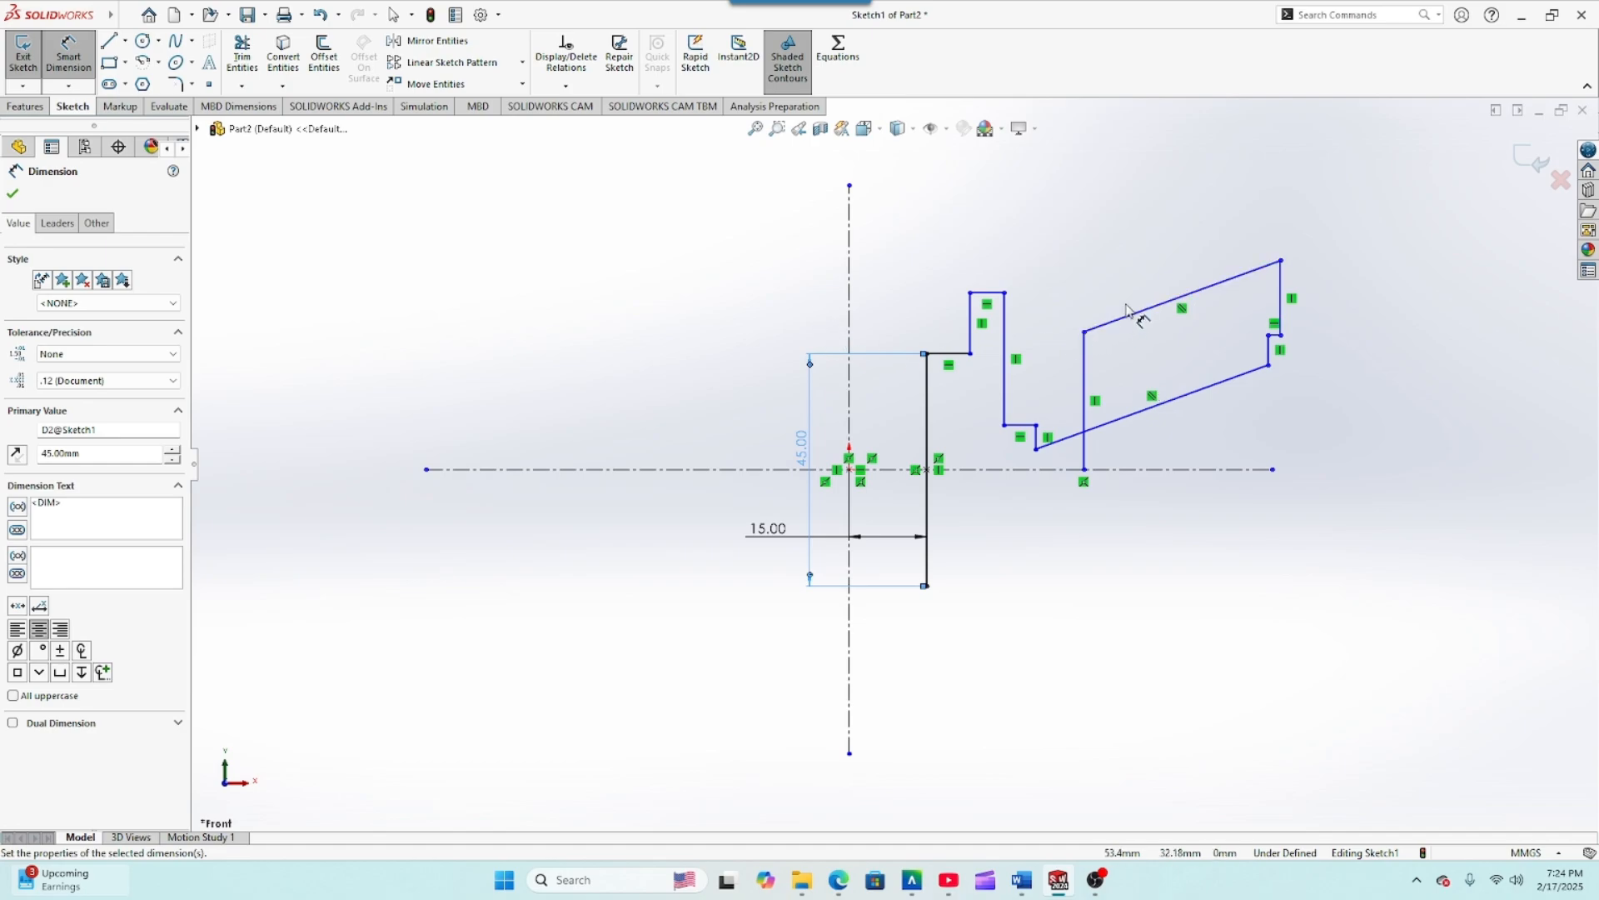
pyautogui.click(9, 194)
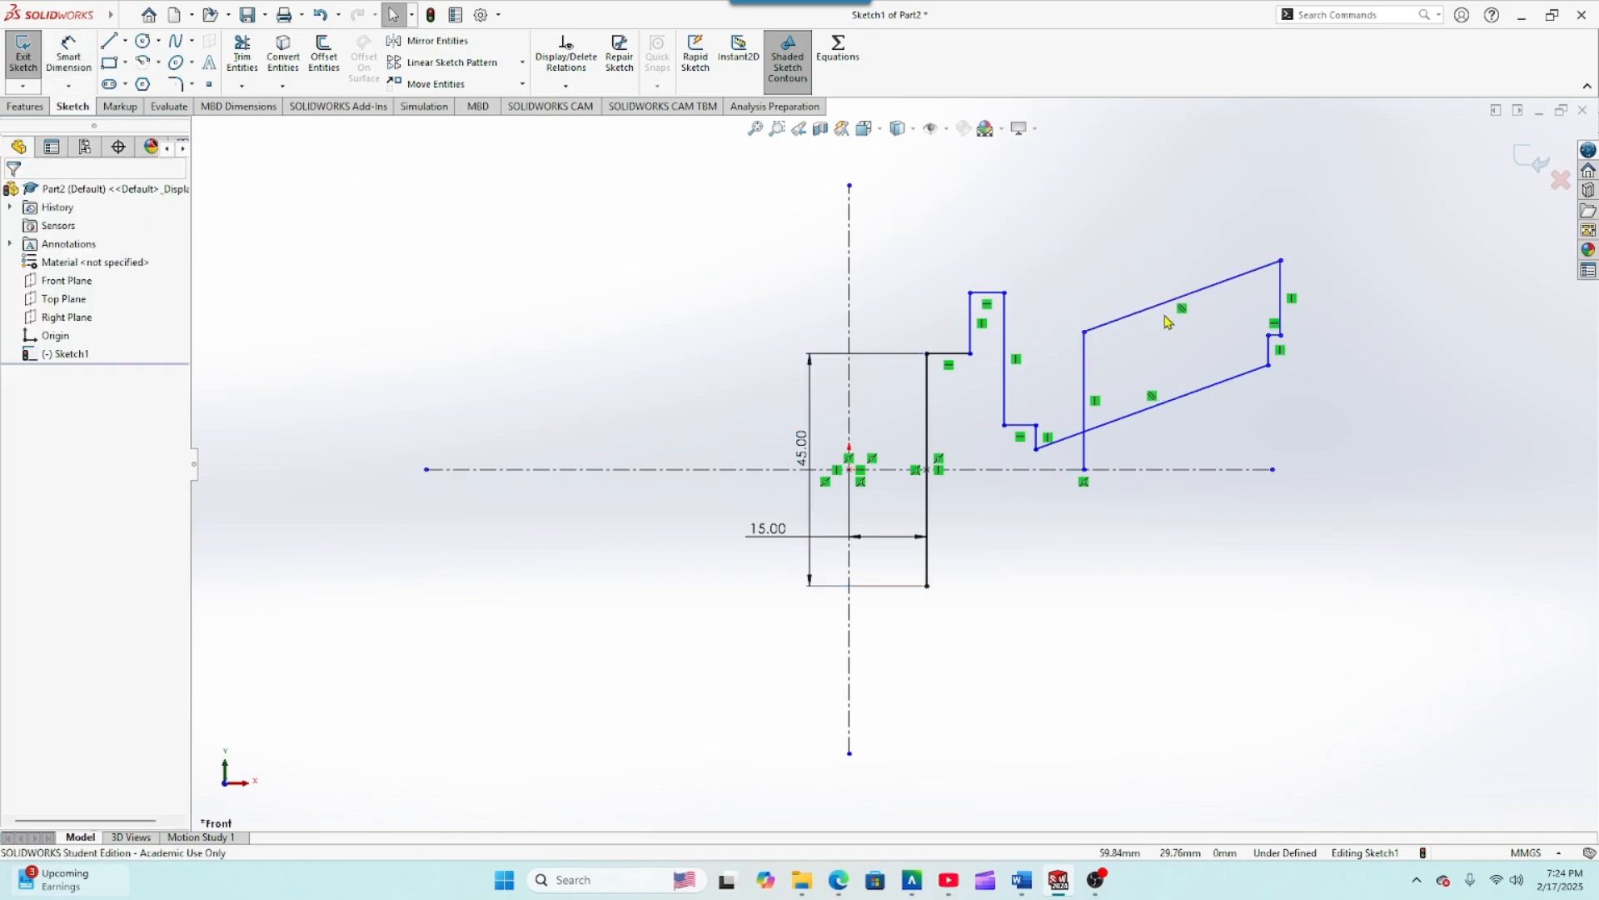
# Step: Move the detached parallel slanted line down so it lies just below the other slanted line
pyautogui.moveTo(1197, 300); pyautogui.dragTo(1241, 407)
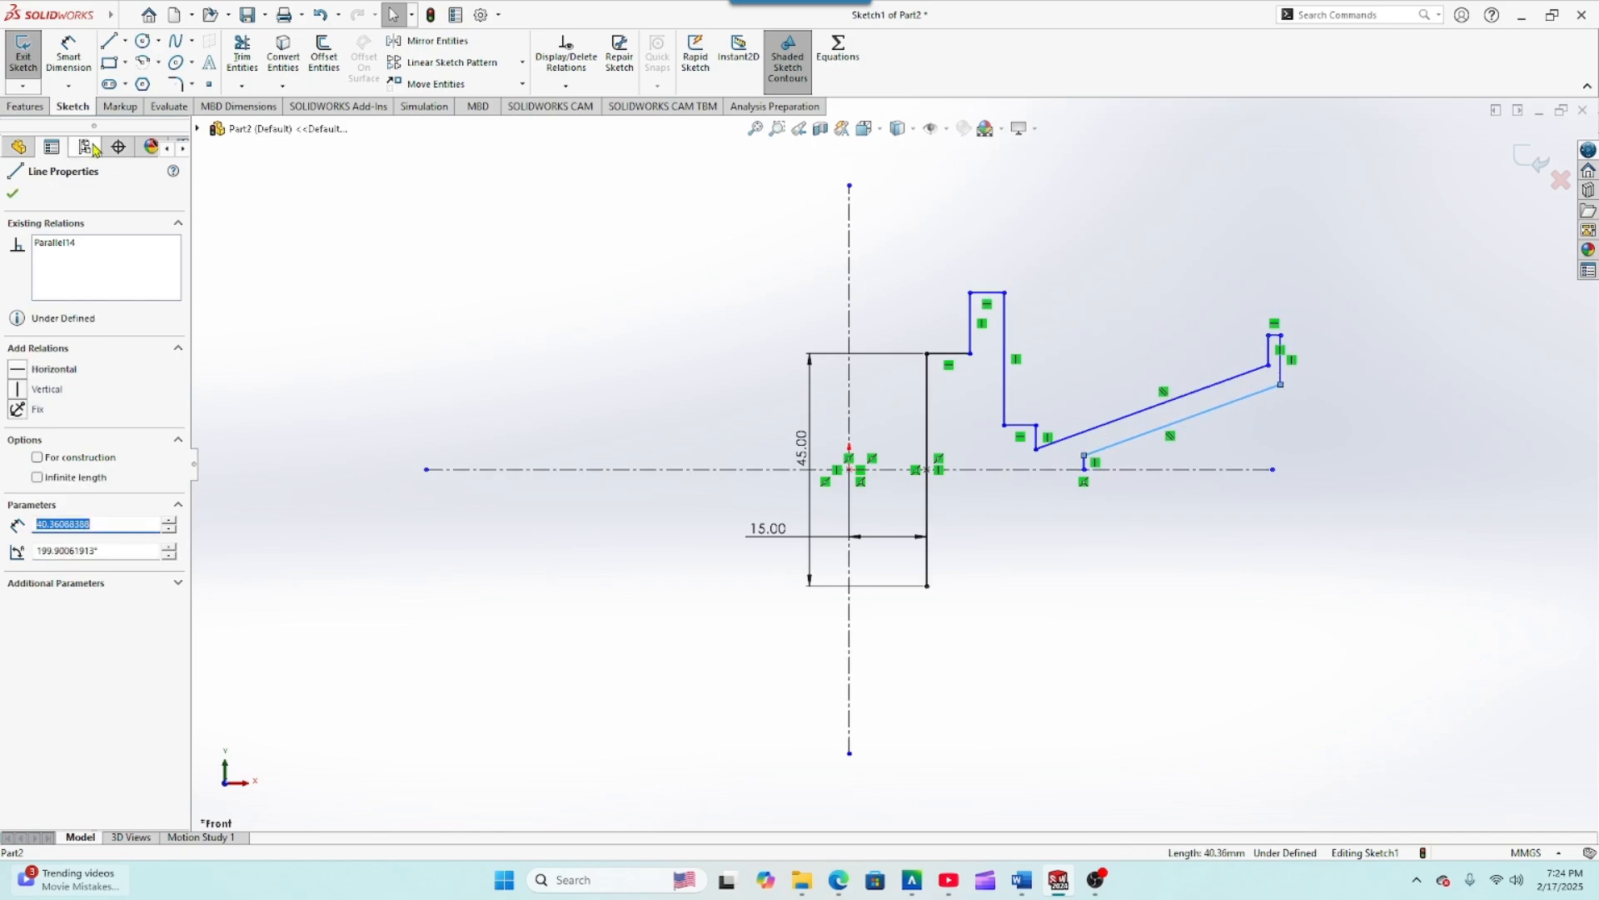
pyautogui.click(13, 194)
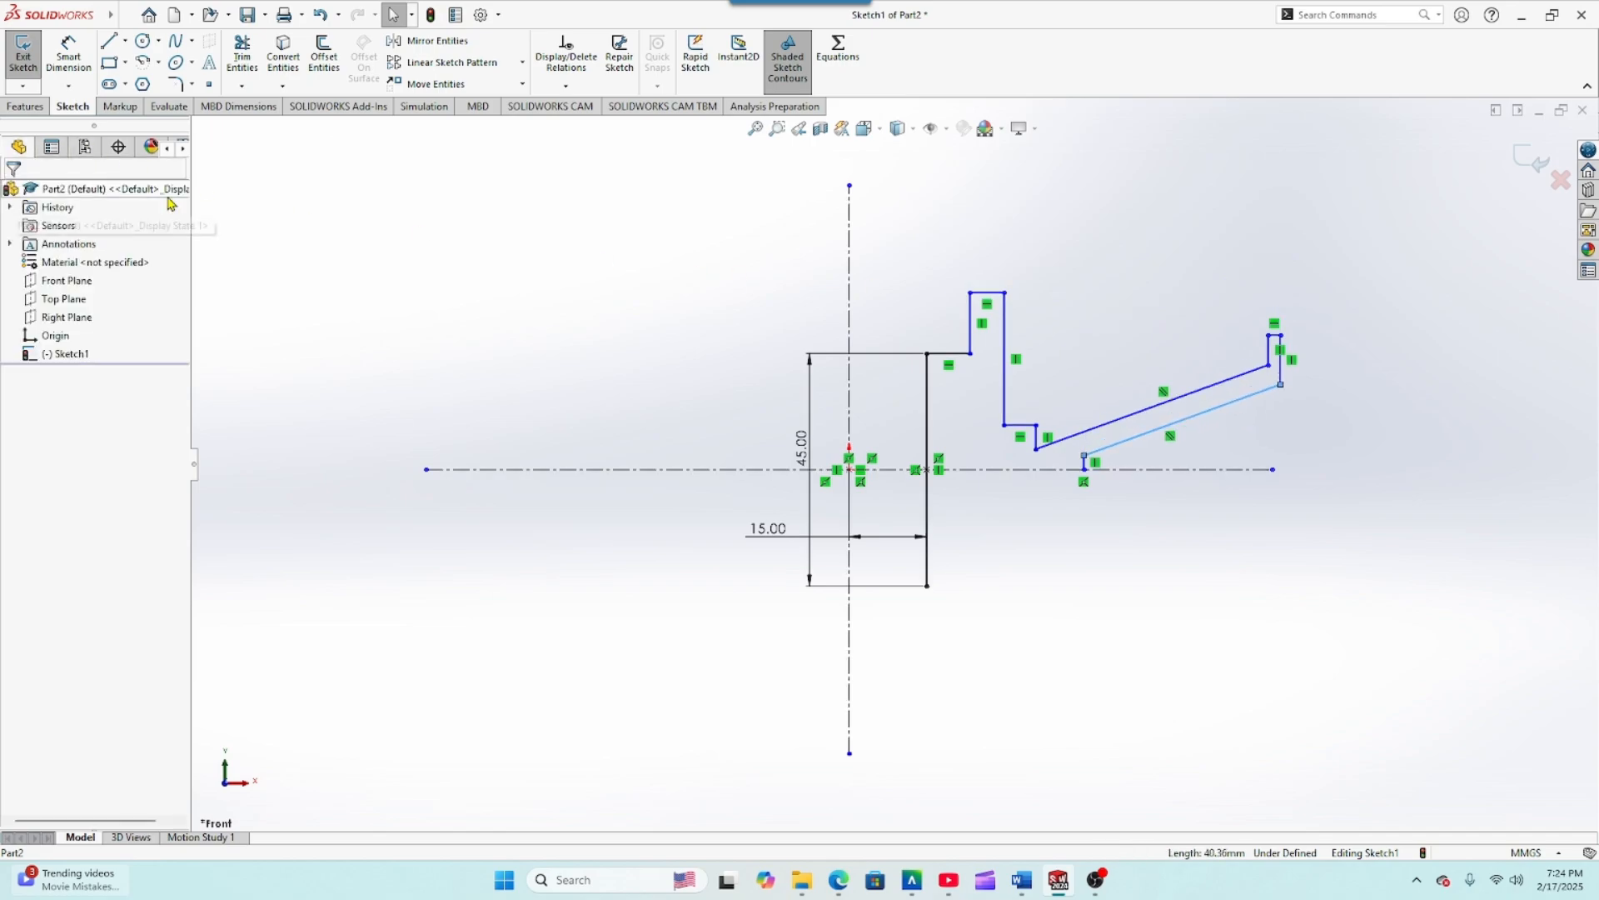
# Step: Dimension the horizontal distance from the origin to the near vertical edge of the tall upper step and set it to 23 mm
pyautogui.click(68, 54)
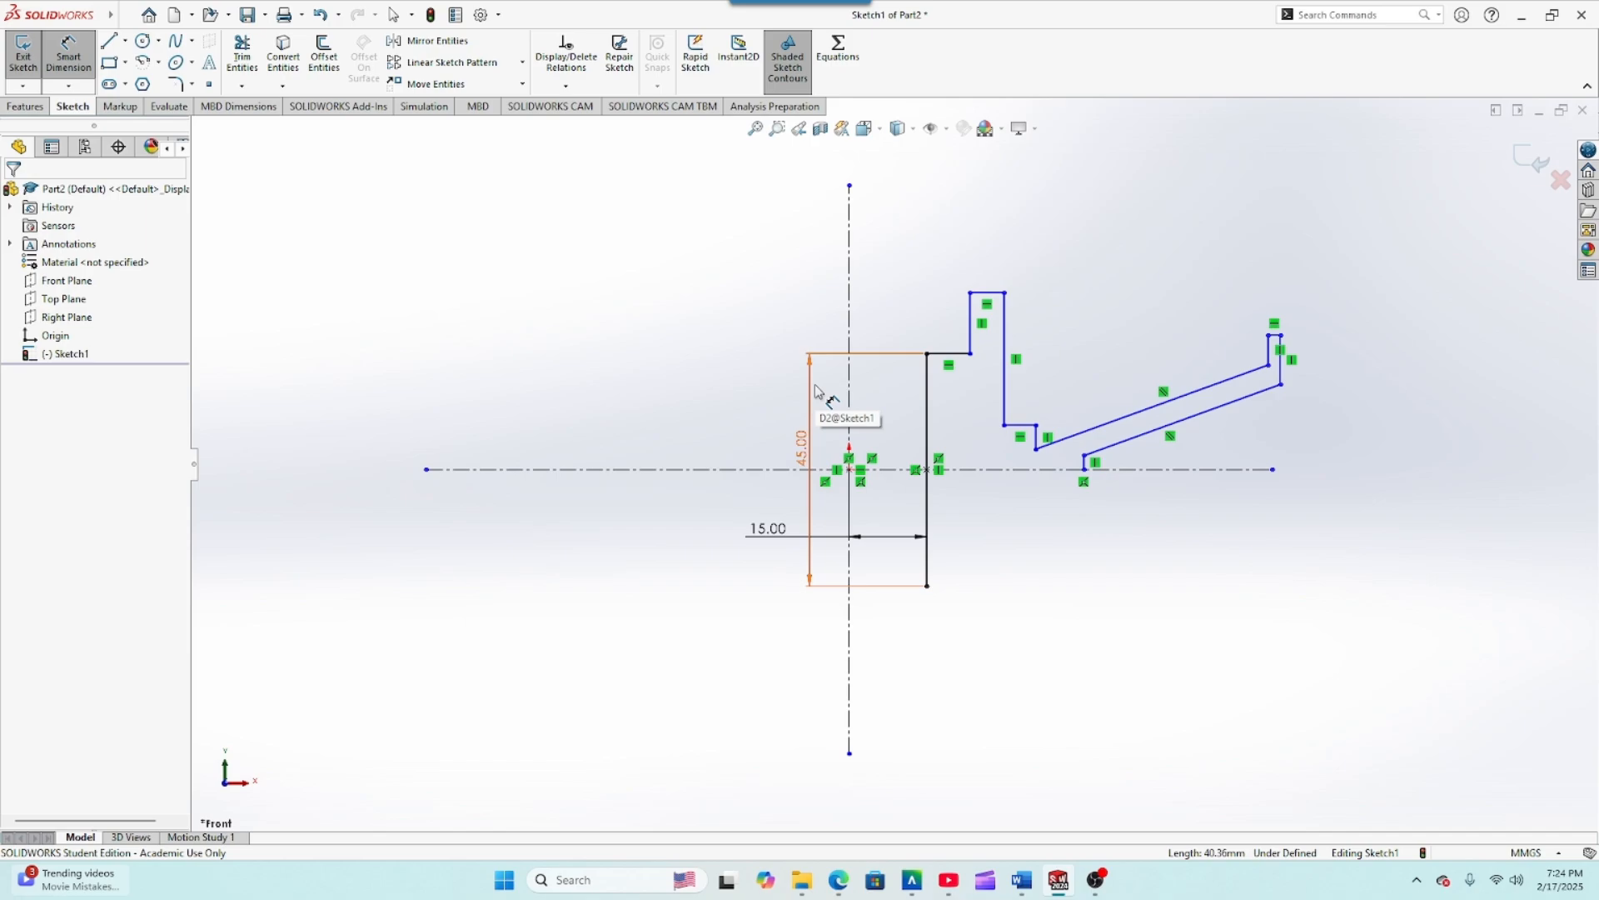
pyautogui.click(849, 471)
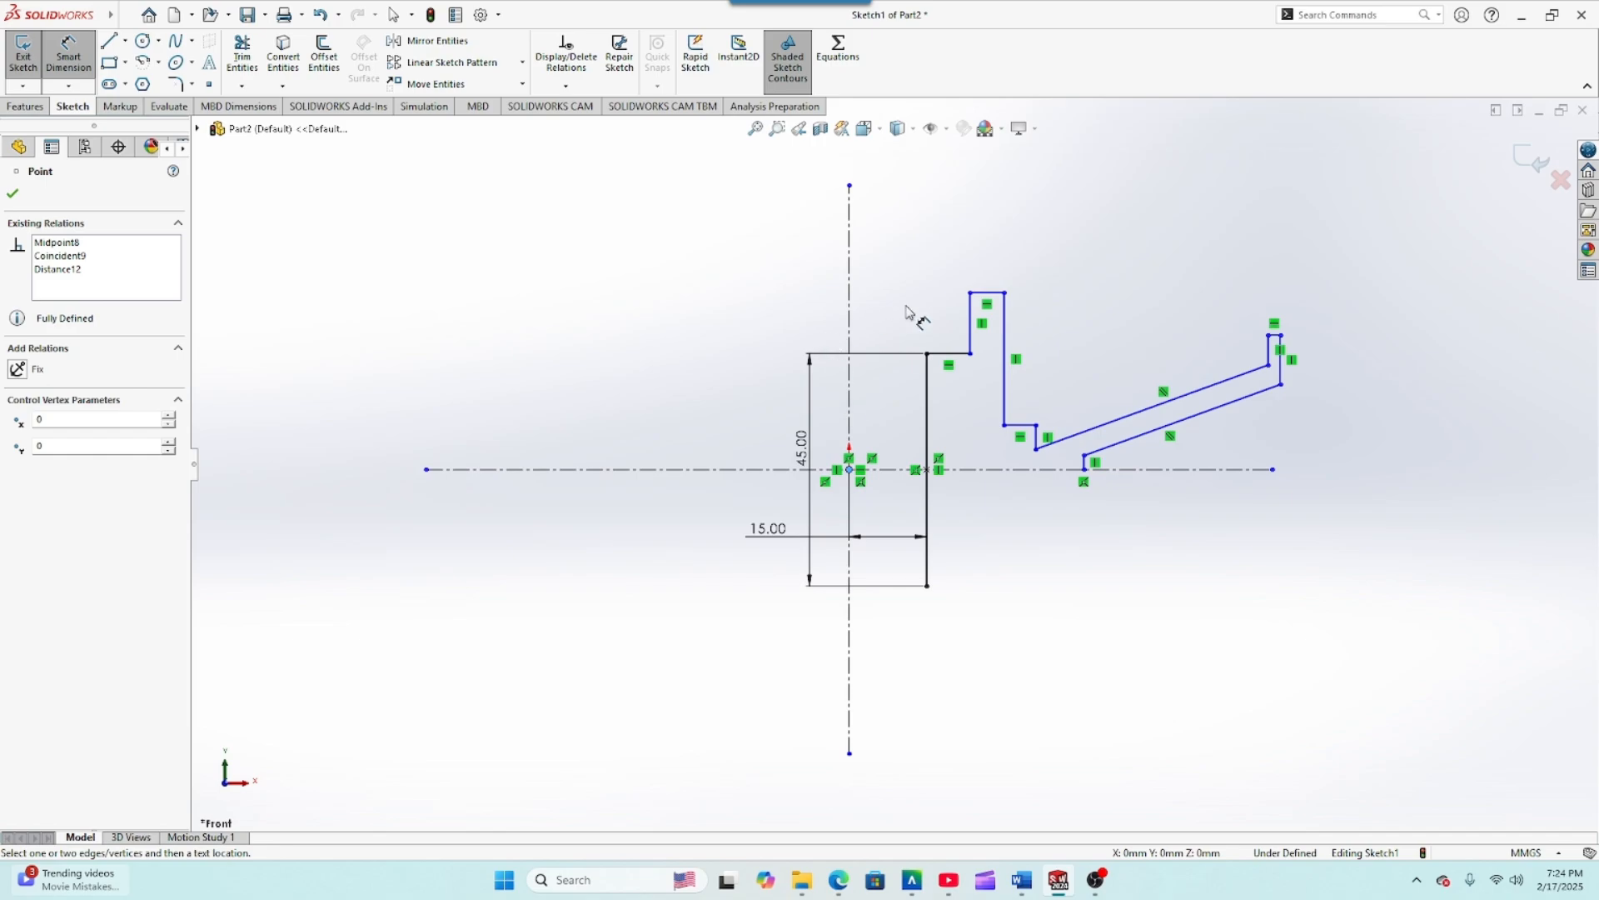
pyautogui.click(971, 336)
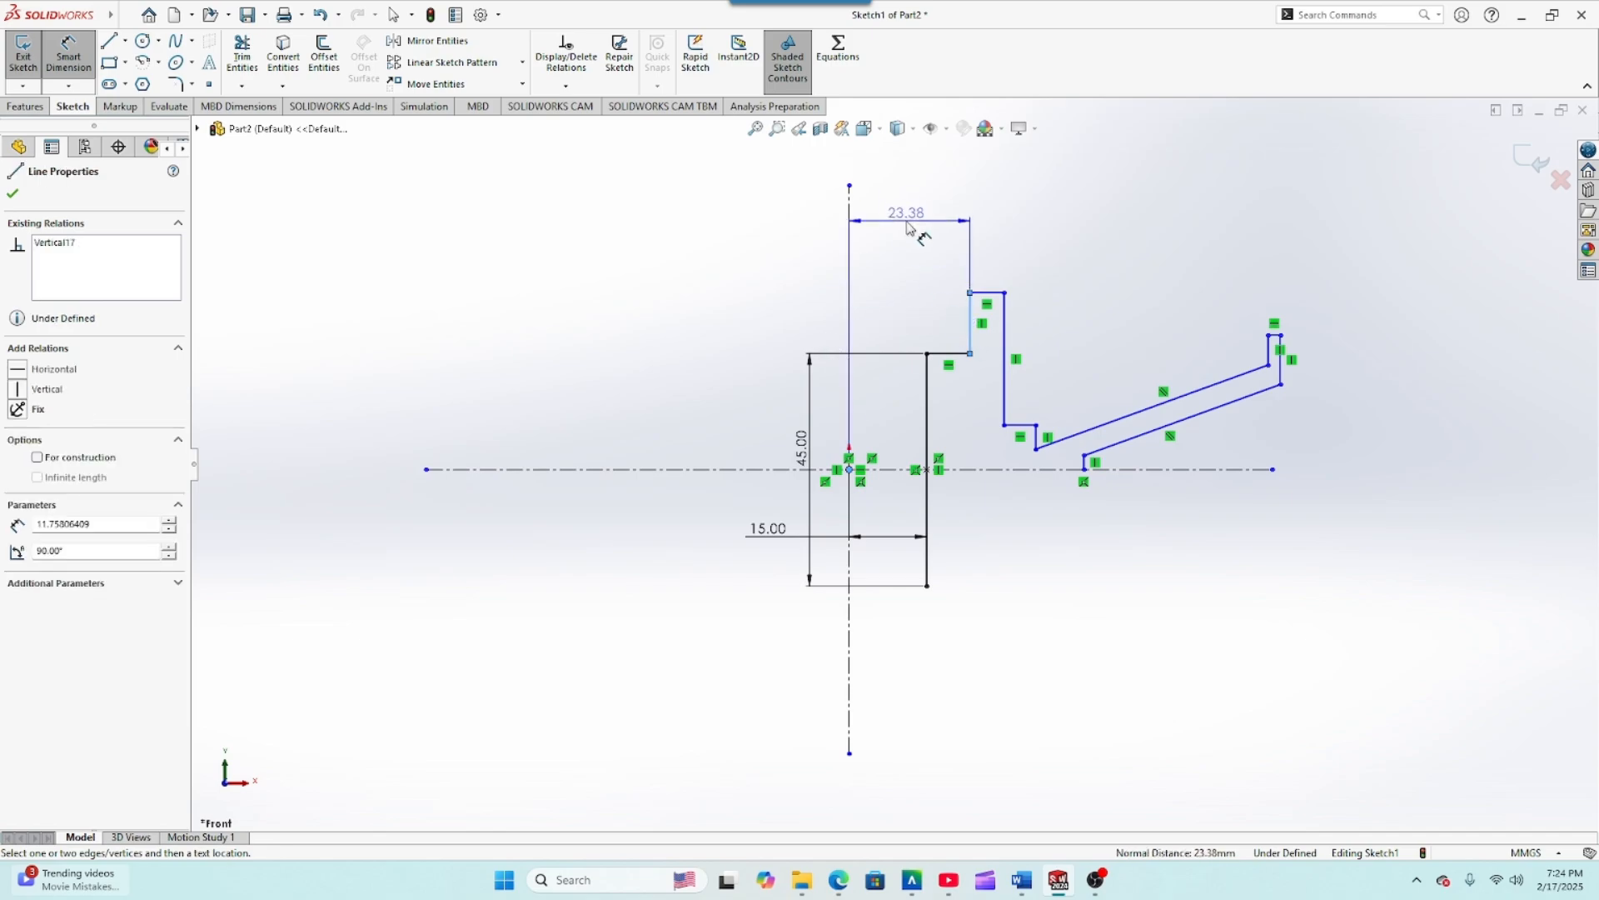
pyautogui.click(906, 225)
pyautogui.write('23')
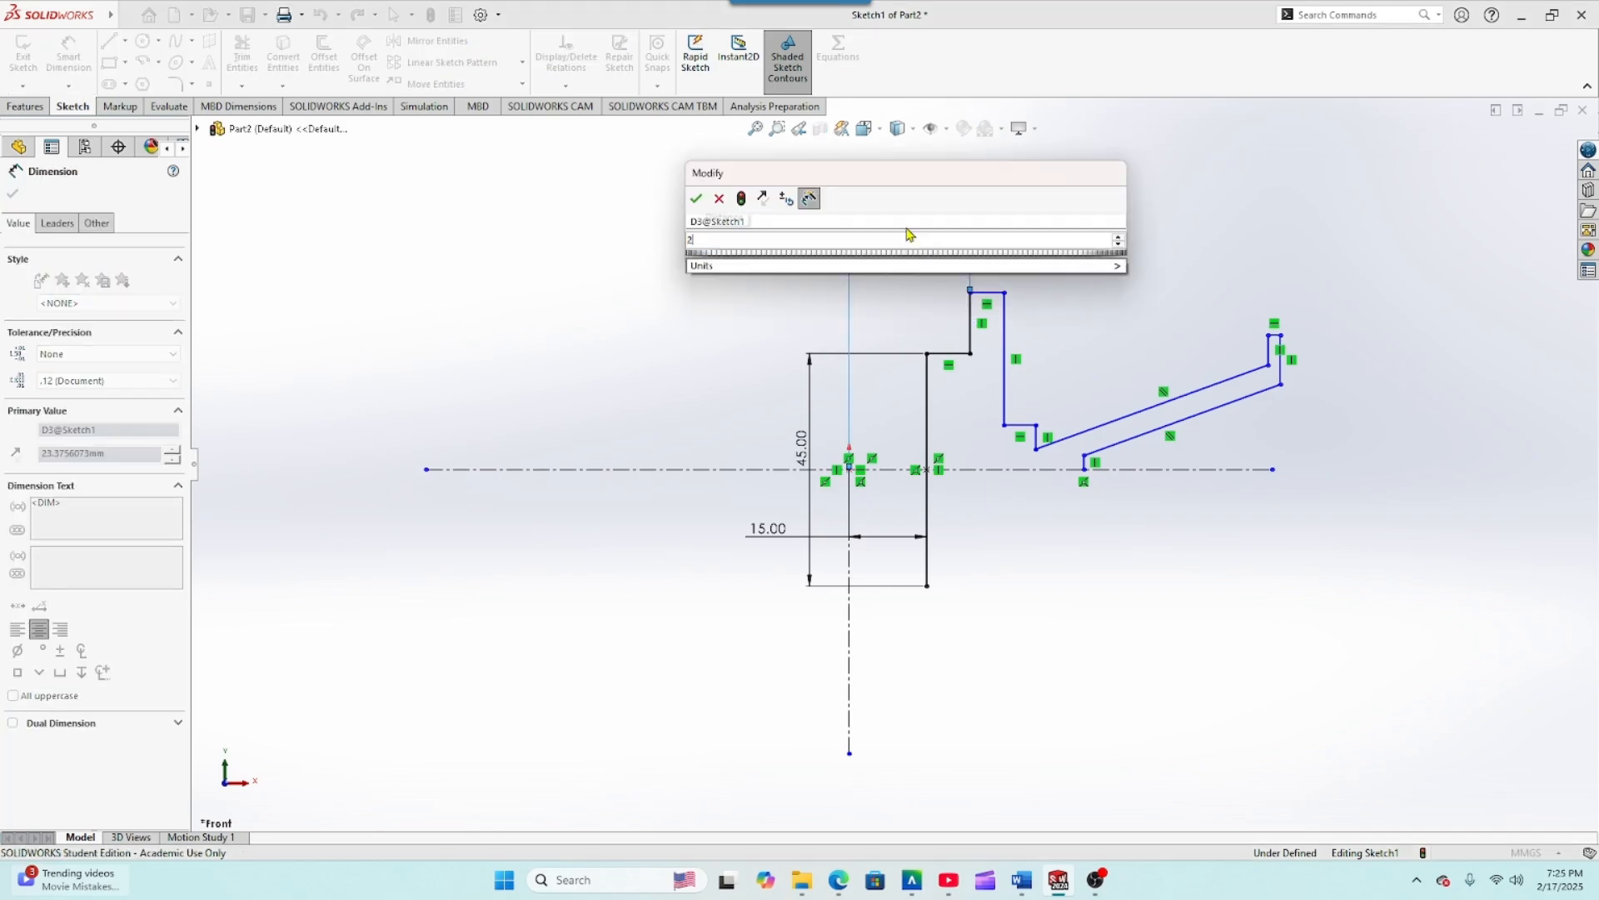
pyautogui.press('Return')
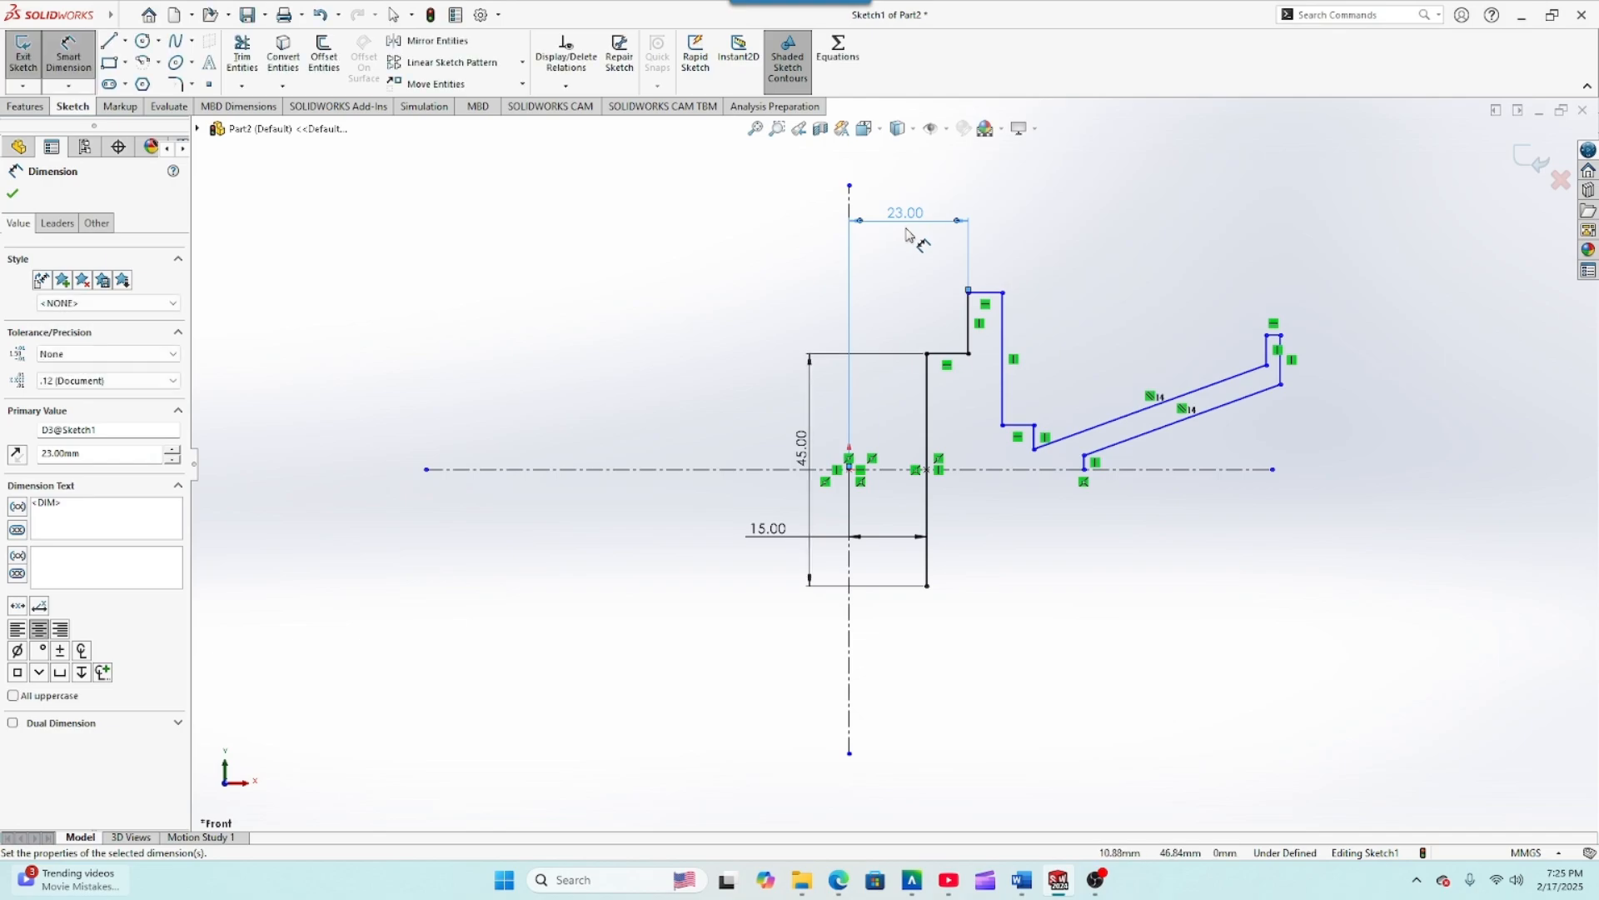
# Step: Dimension the horizontal distance from the origin to the far vertical edge of the tall upper step and set it to 29 mm
pyautogui.click(851, 471)
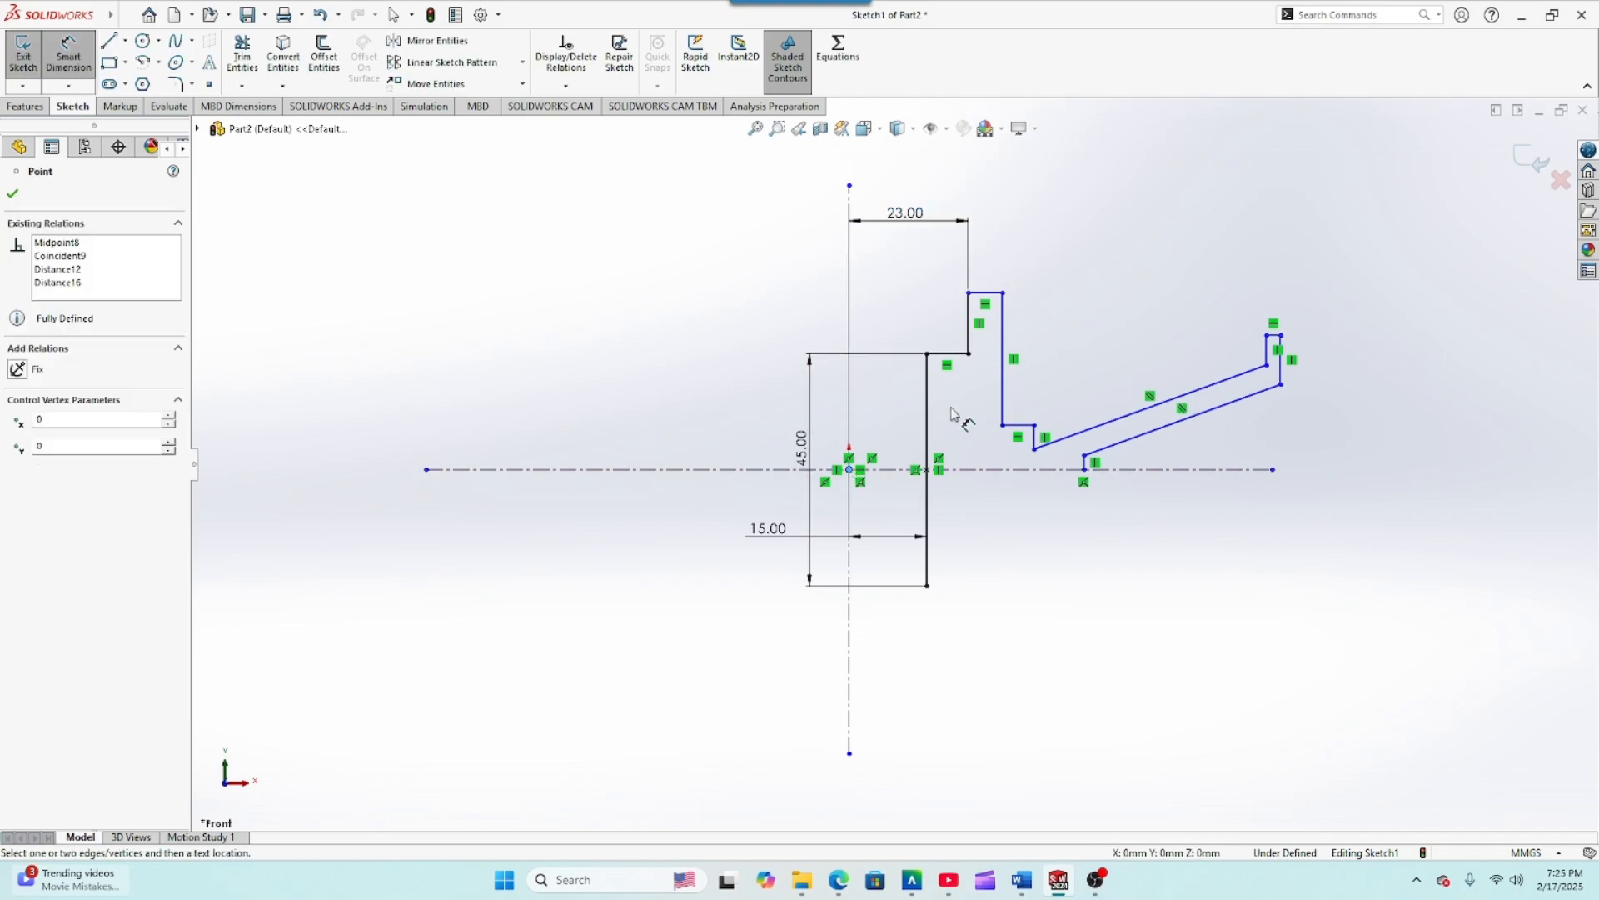
pyautogui.click(1000, 402)
pyautogui.click(916, 196)
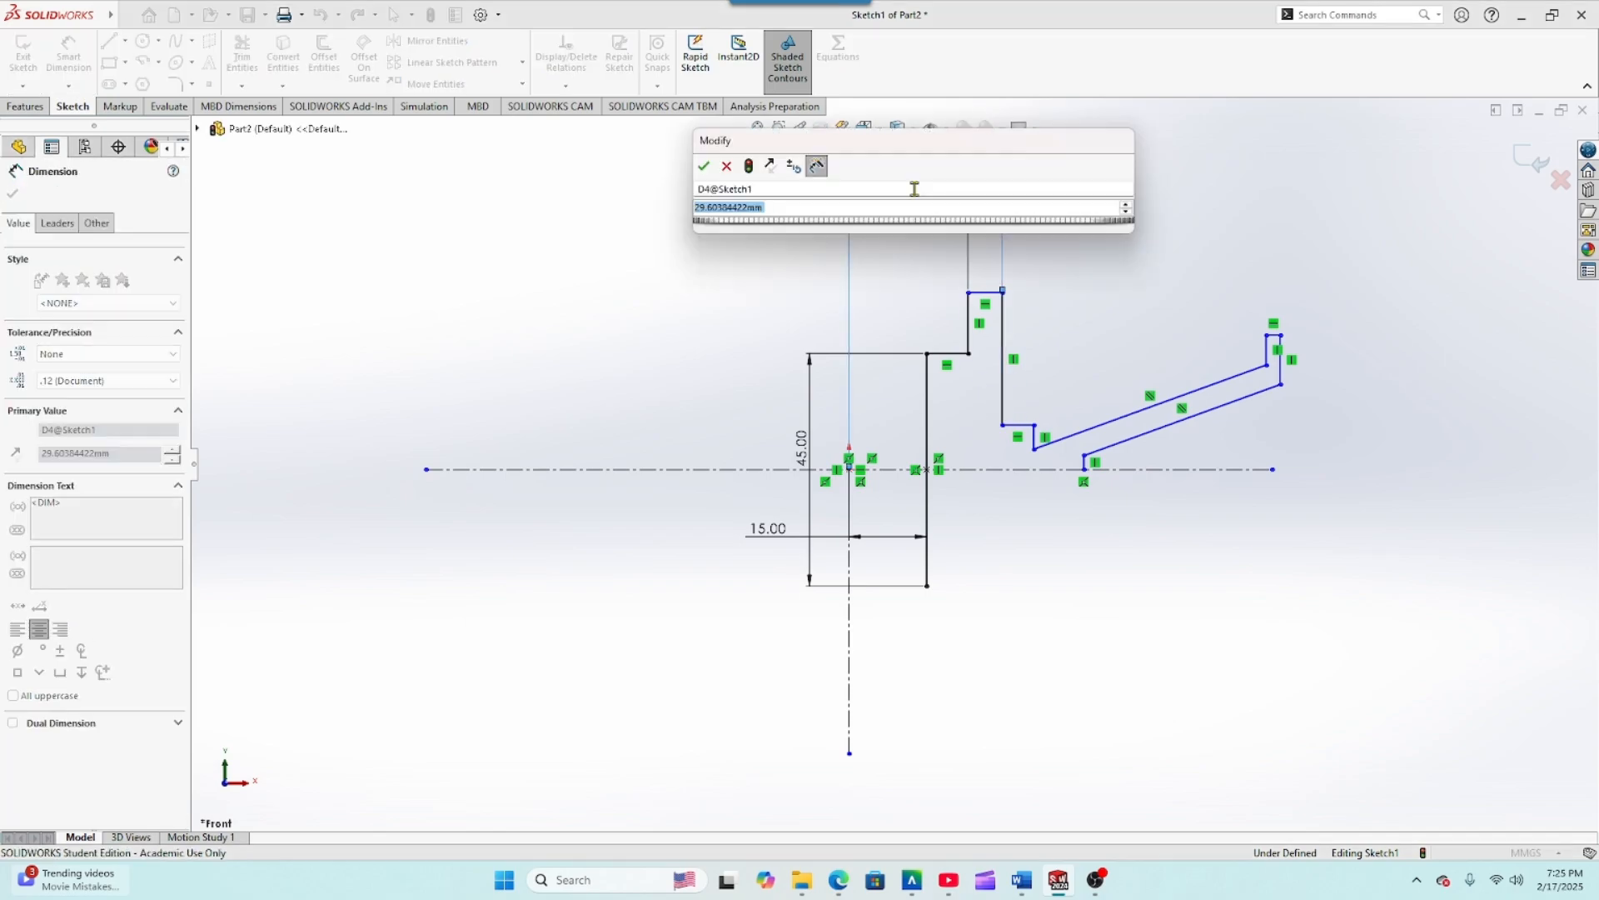
pyautogui.write('29')
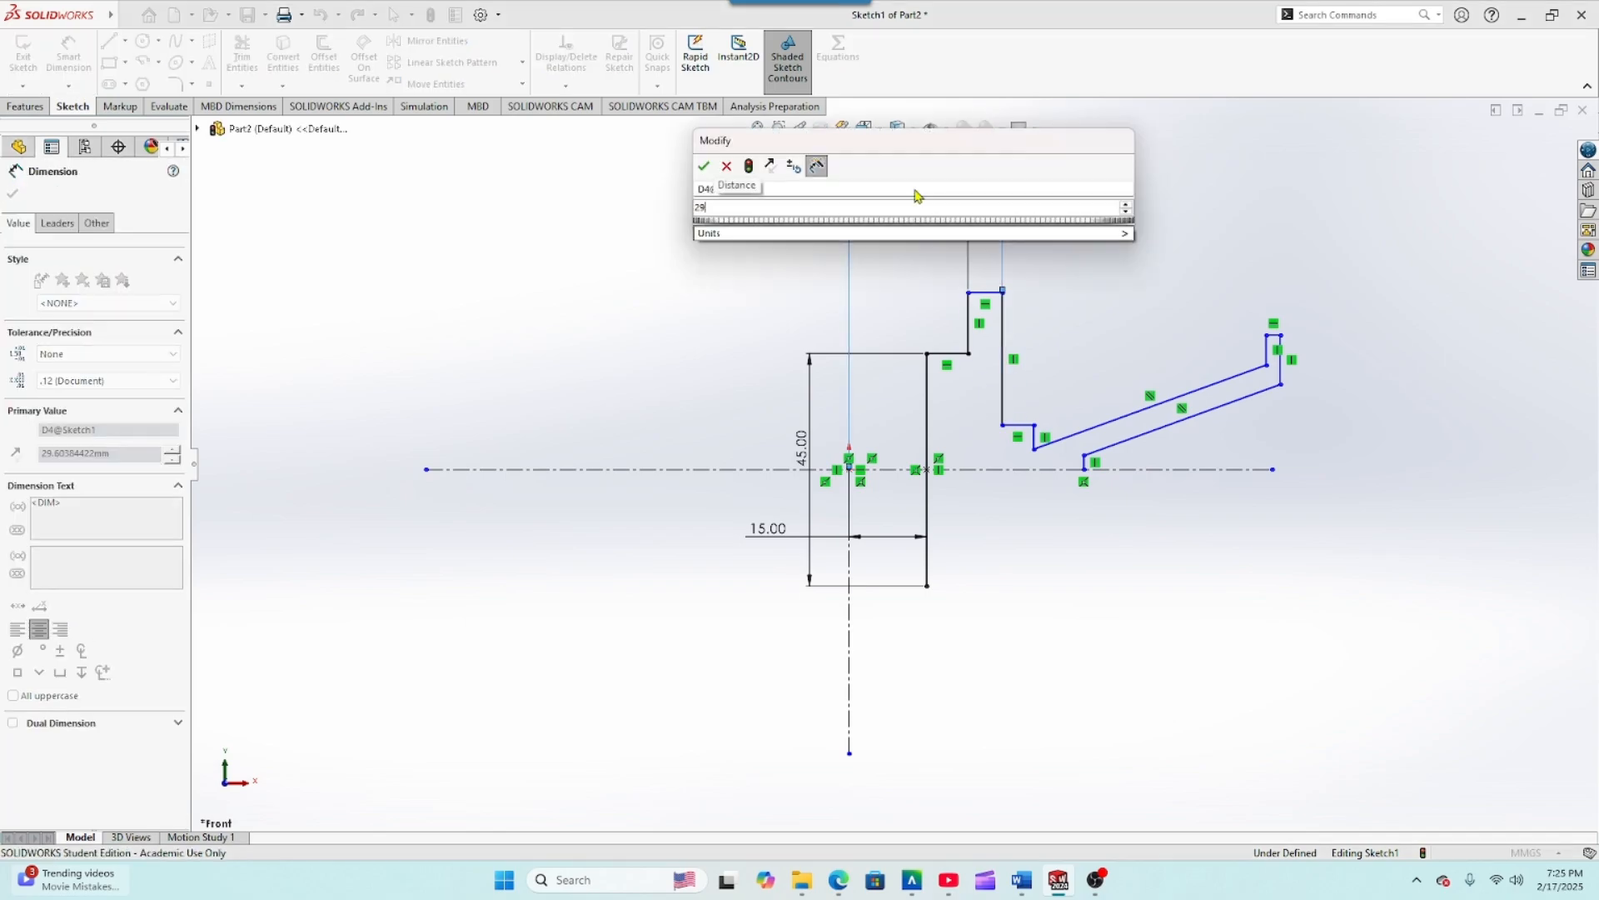
pyautogui.press('Return')
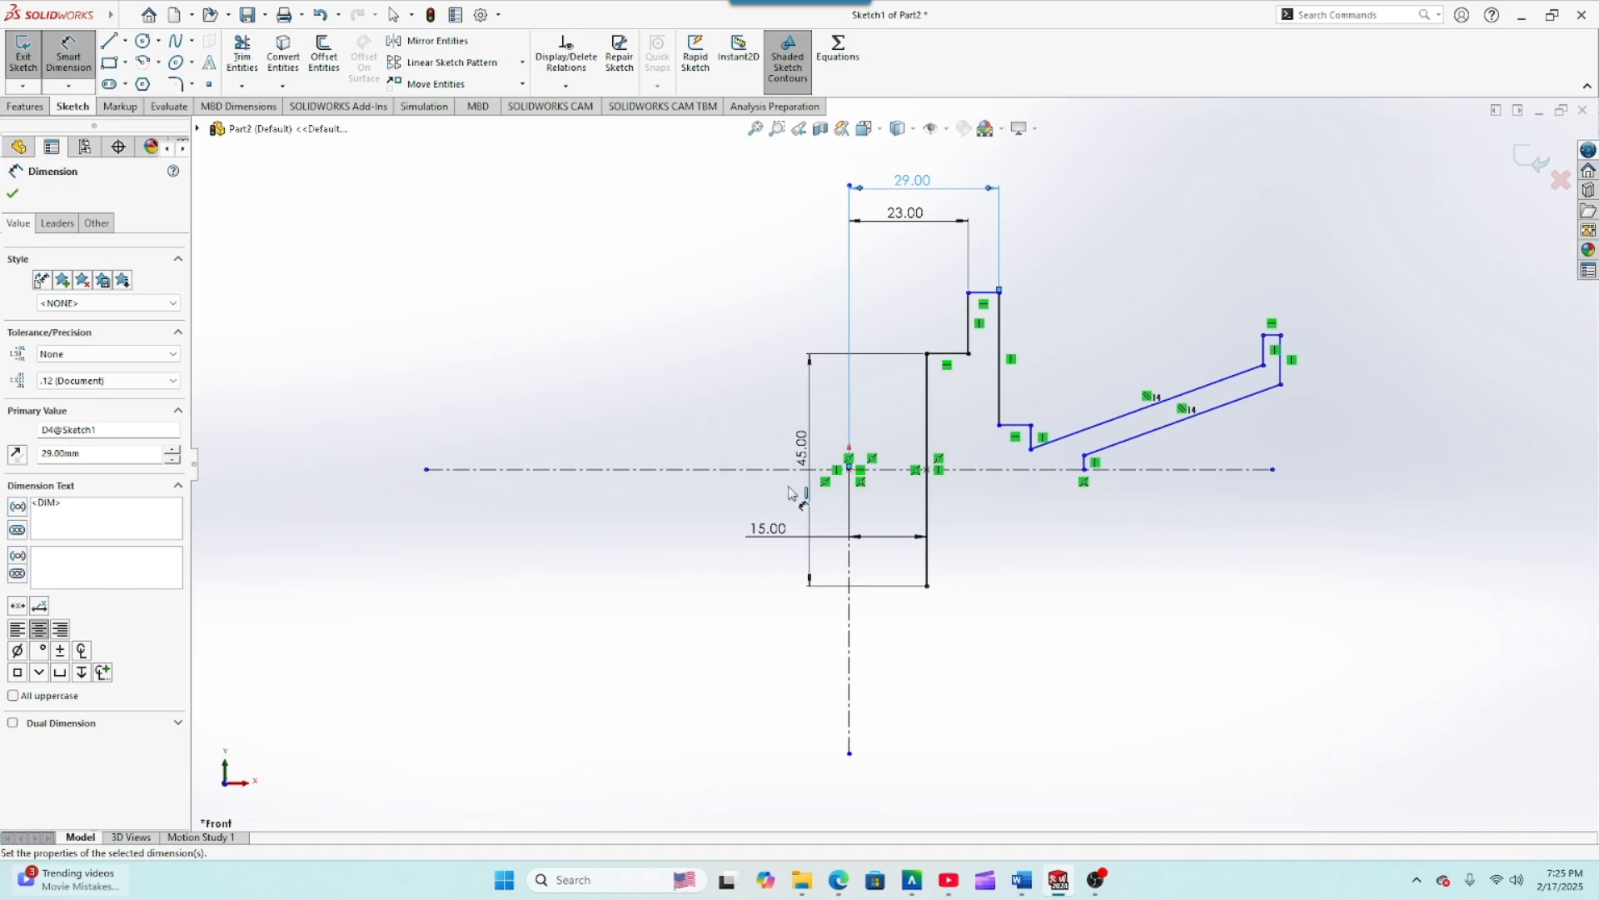
# Step: Dimension the distance from the origin to the inner vertical edge at the slanted arm's outer end and set it to 64 mm
pyautogui.click(849, 471)
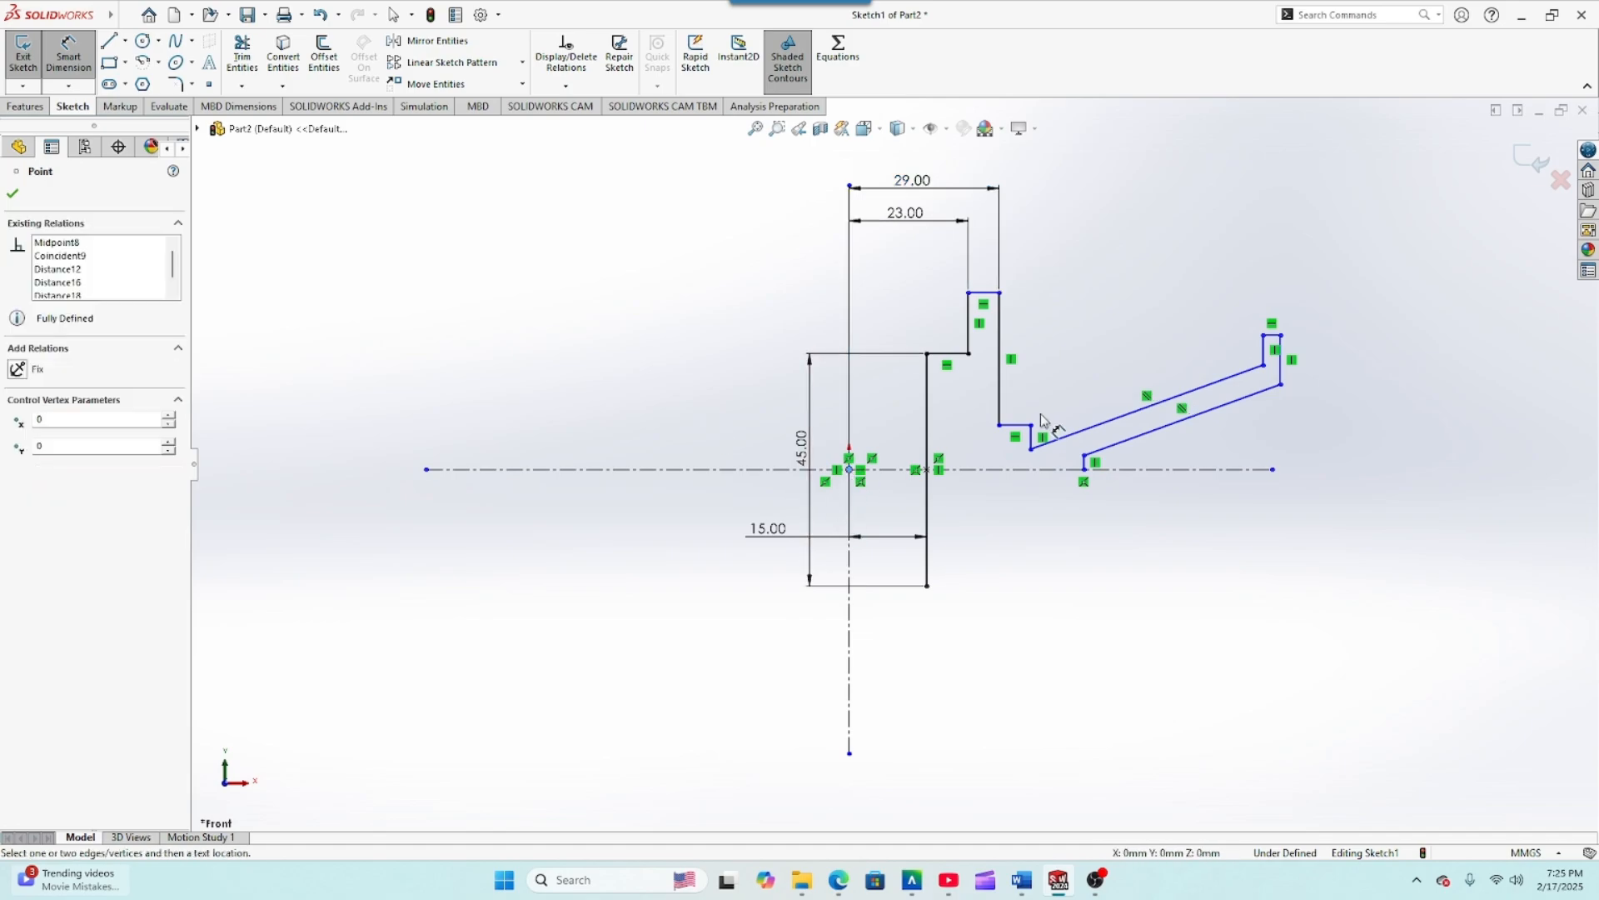
pyautogui.click(1264, 348)
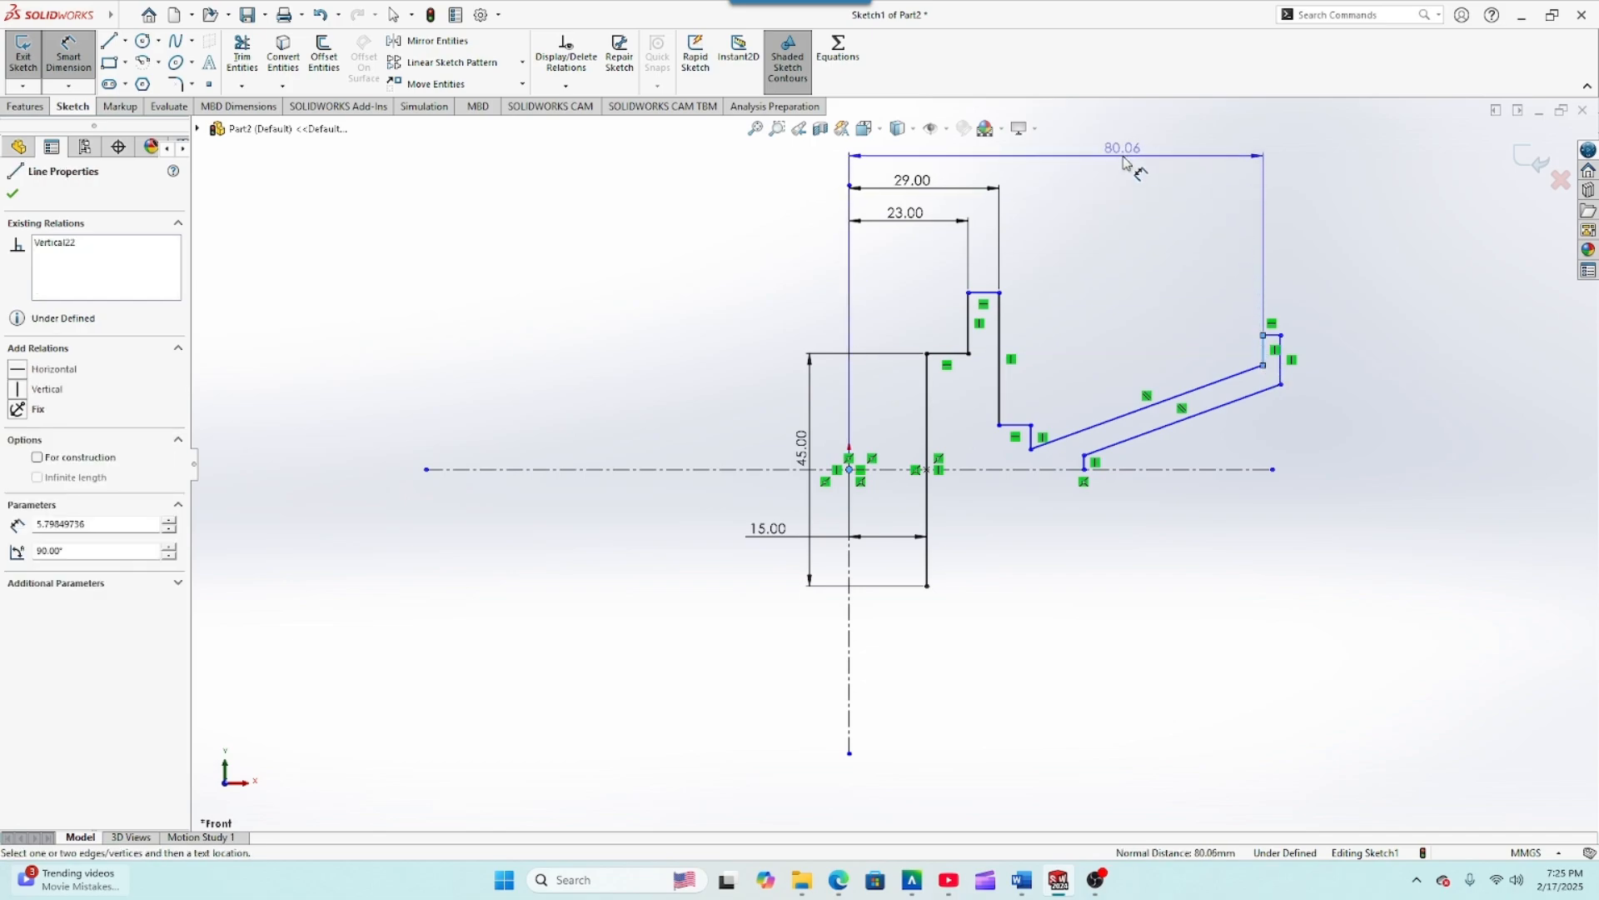
pyautogui.click(1123, 161)
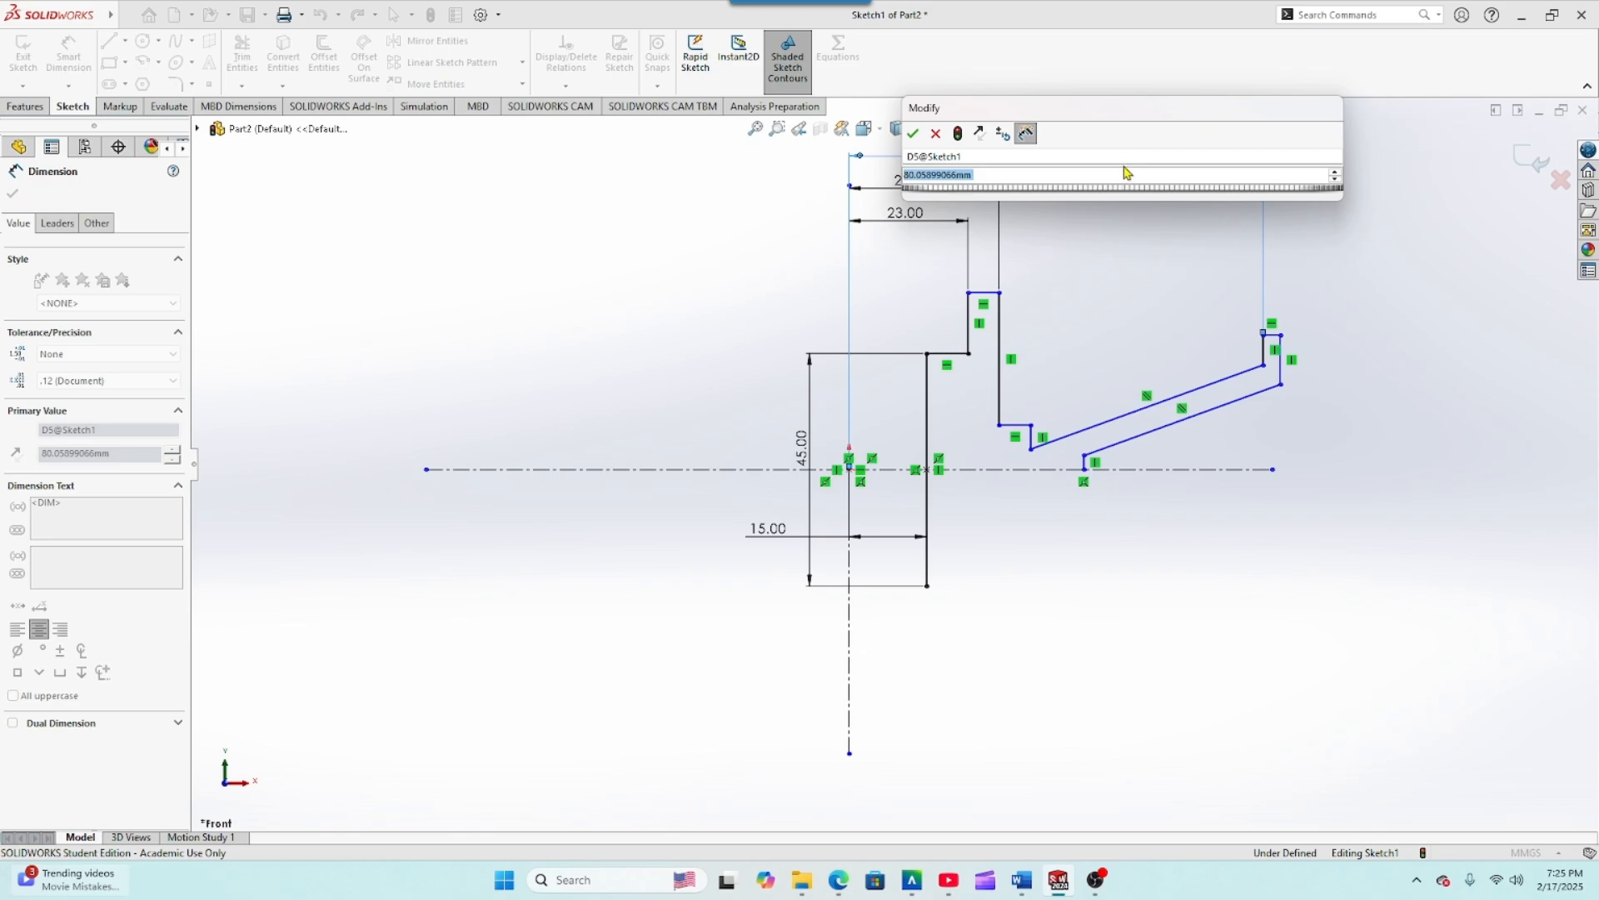
pyautogui.write('64')
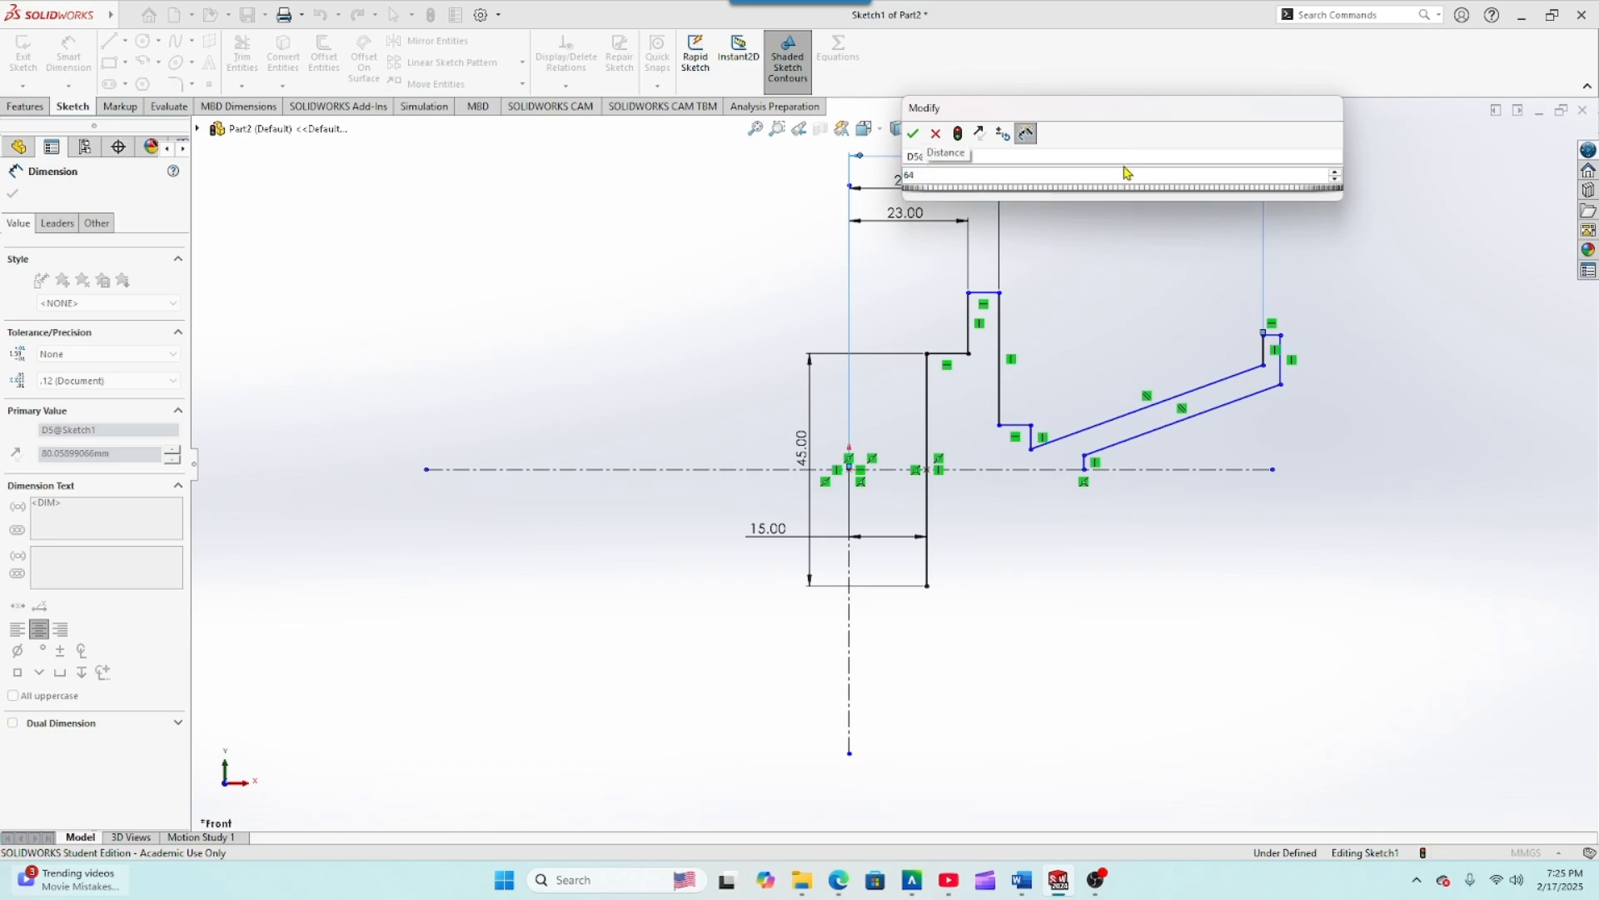
pyautogui.press('Return')
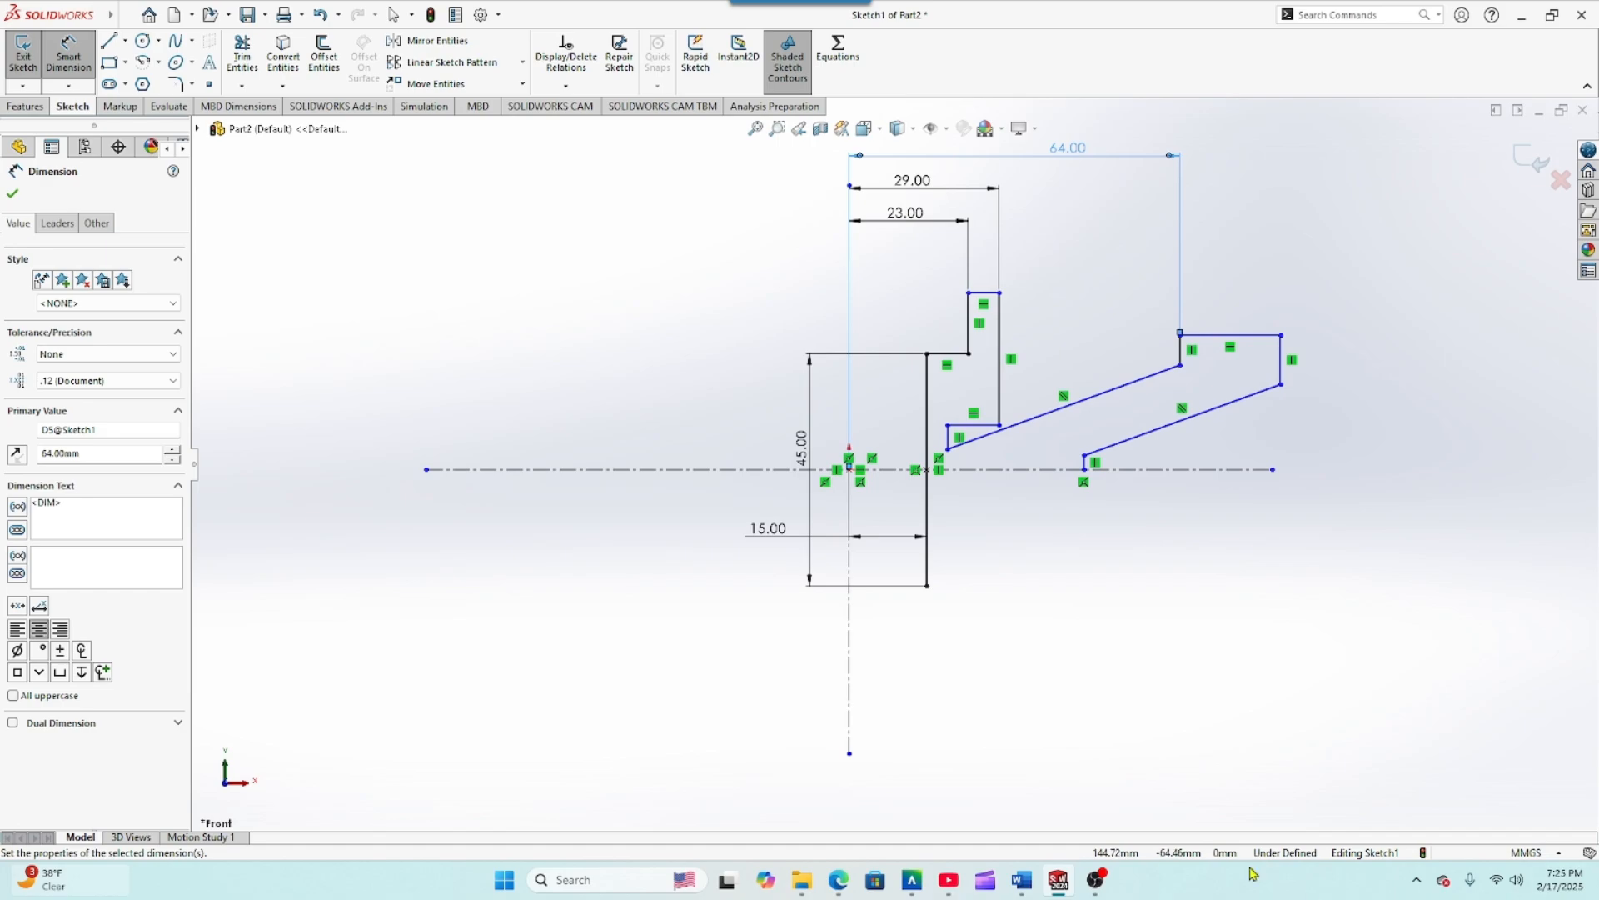
# Step: Dimension the distance from the origin to the outermost vertical edge of the slanted arm and set it to 69 mm
pyautogui.click(851, 471)
pyautogui.click(1282, 363)
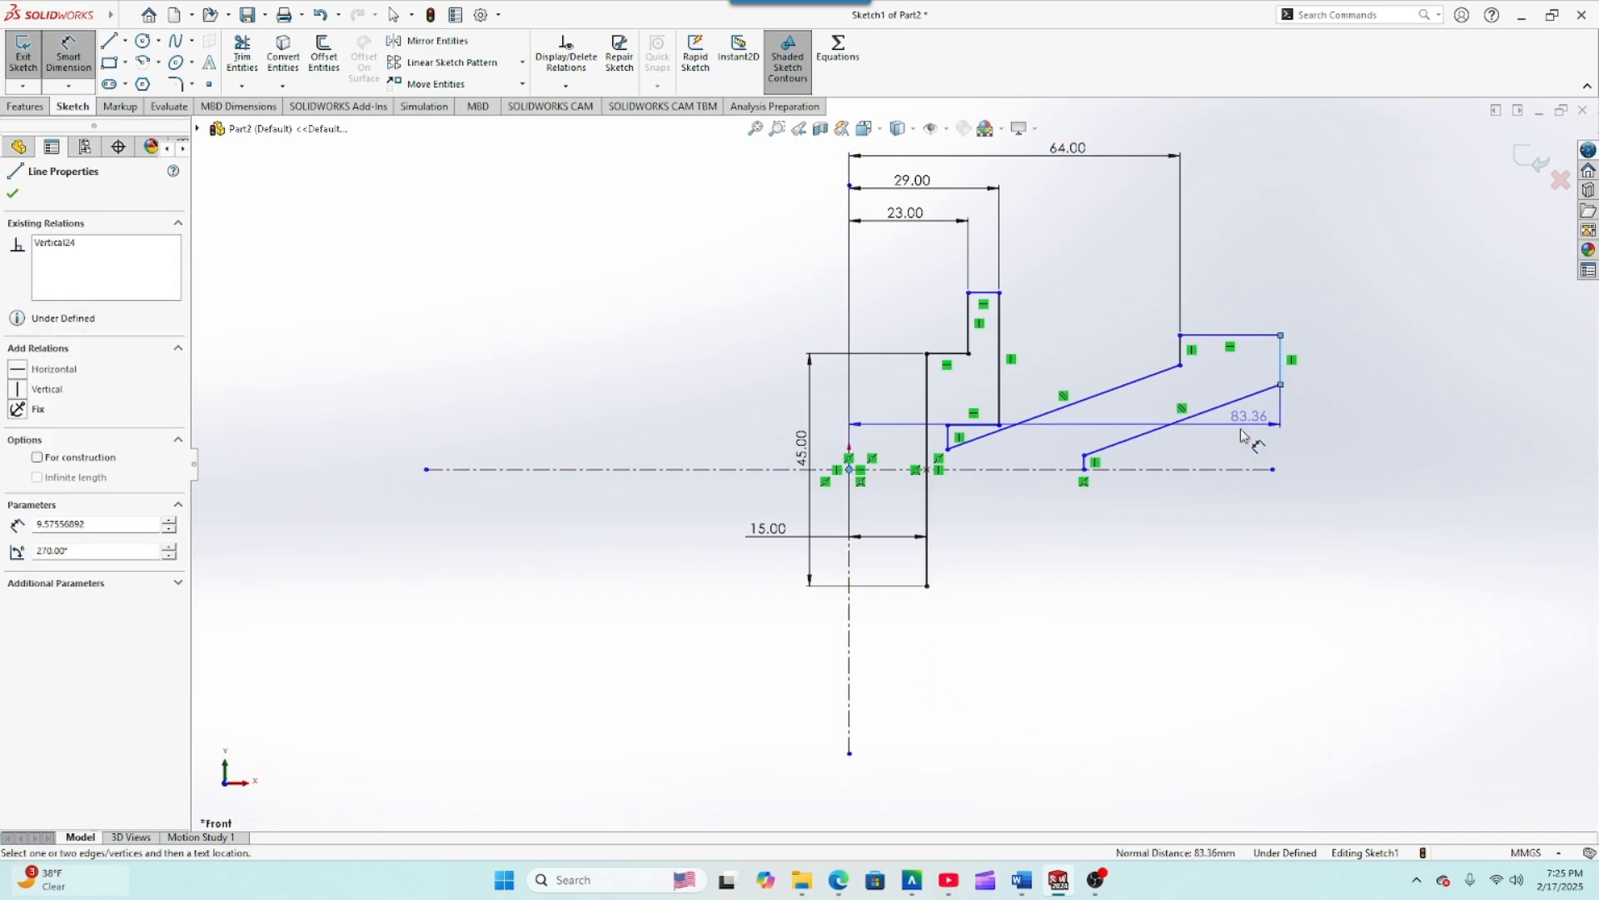
pyautogui.scroll(3, 1241, 435)
pyautogui.click(1011, 254)
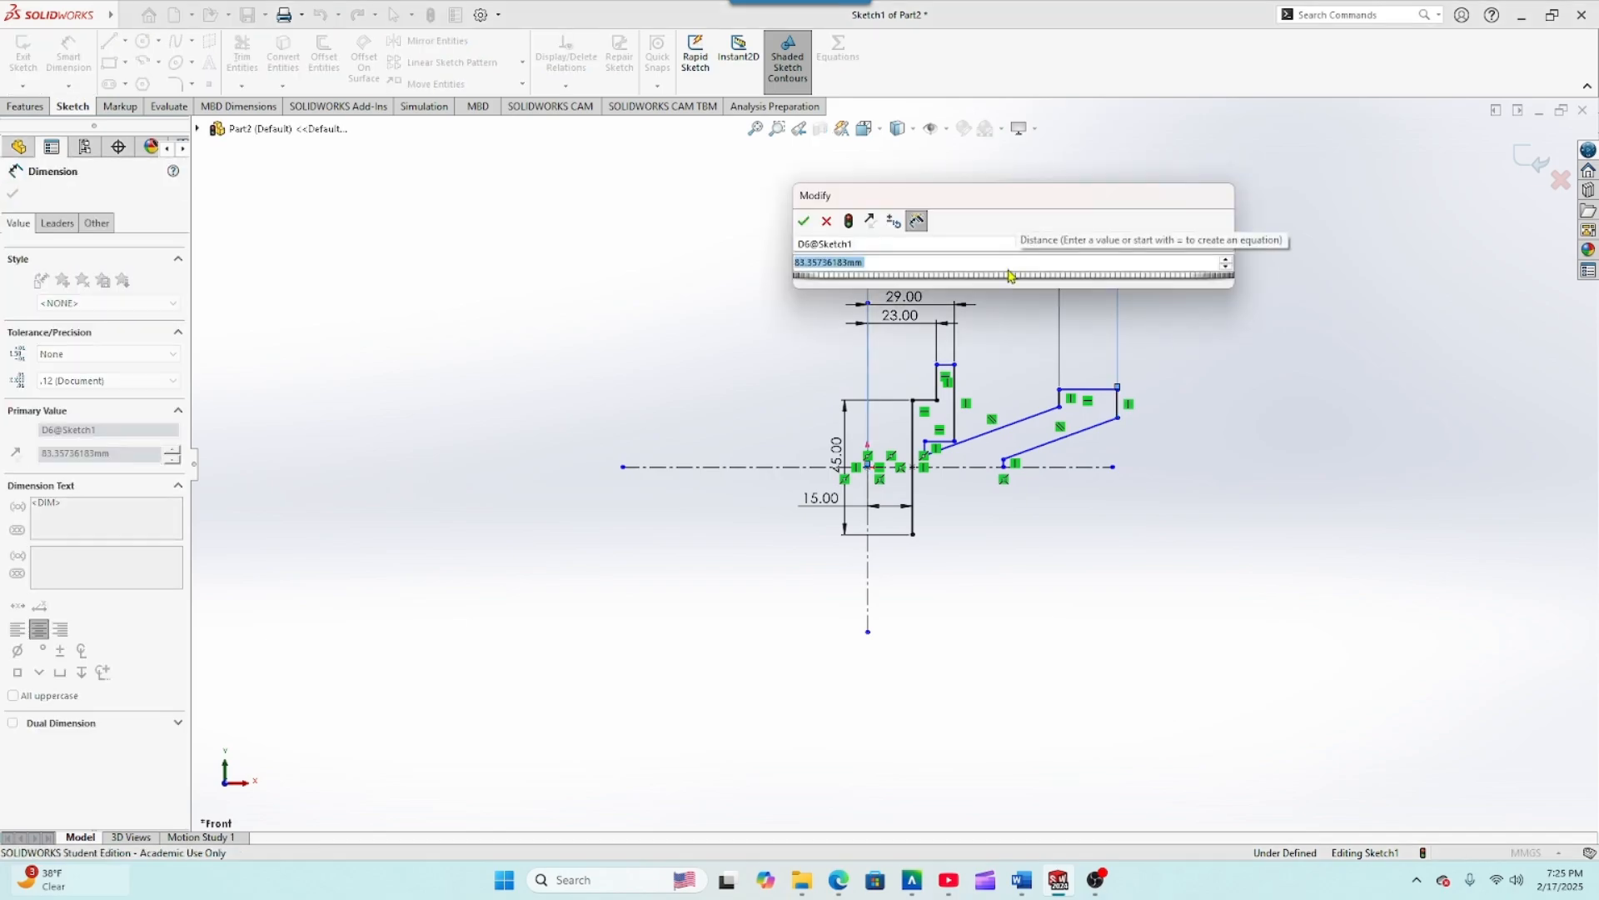
pyautogui.write('69')
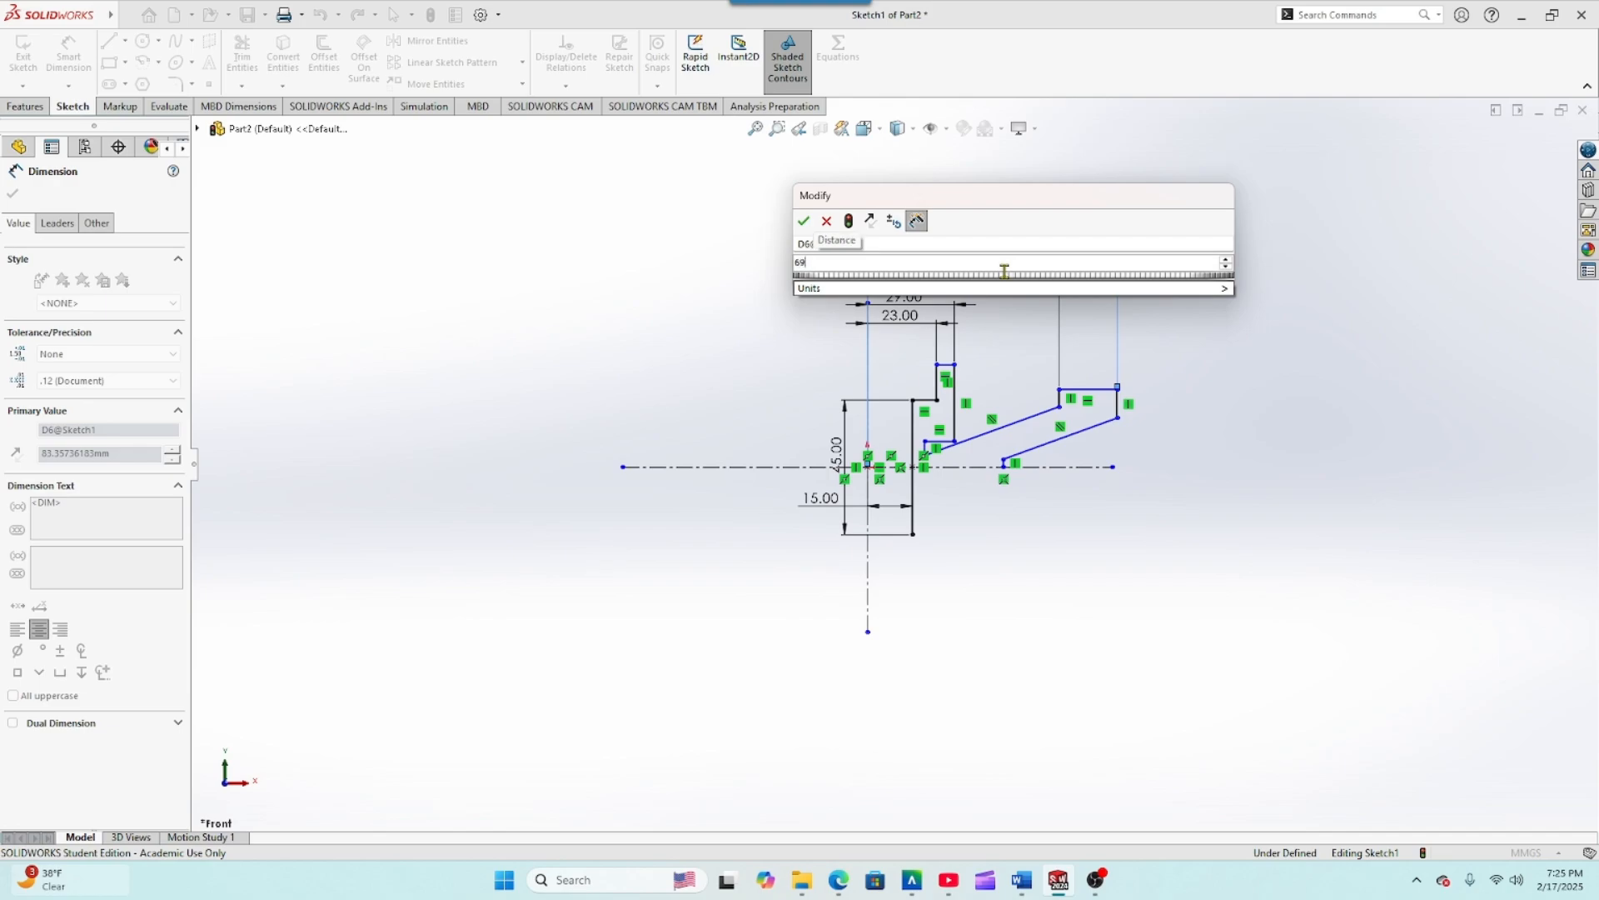
pyautogui.write('9')
pyautogui.press('BackSpace')
pyautogui.press('Return')
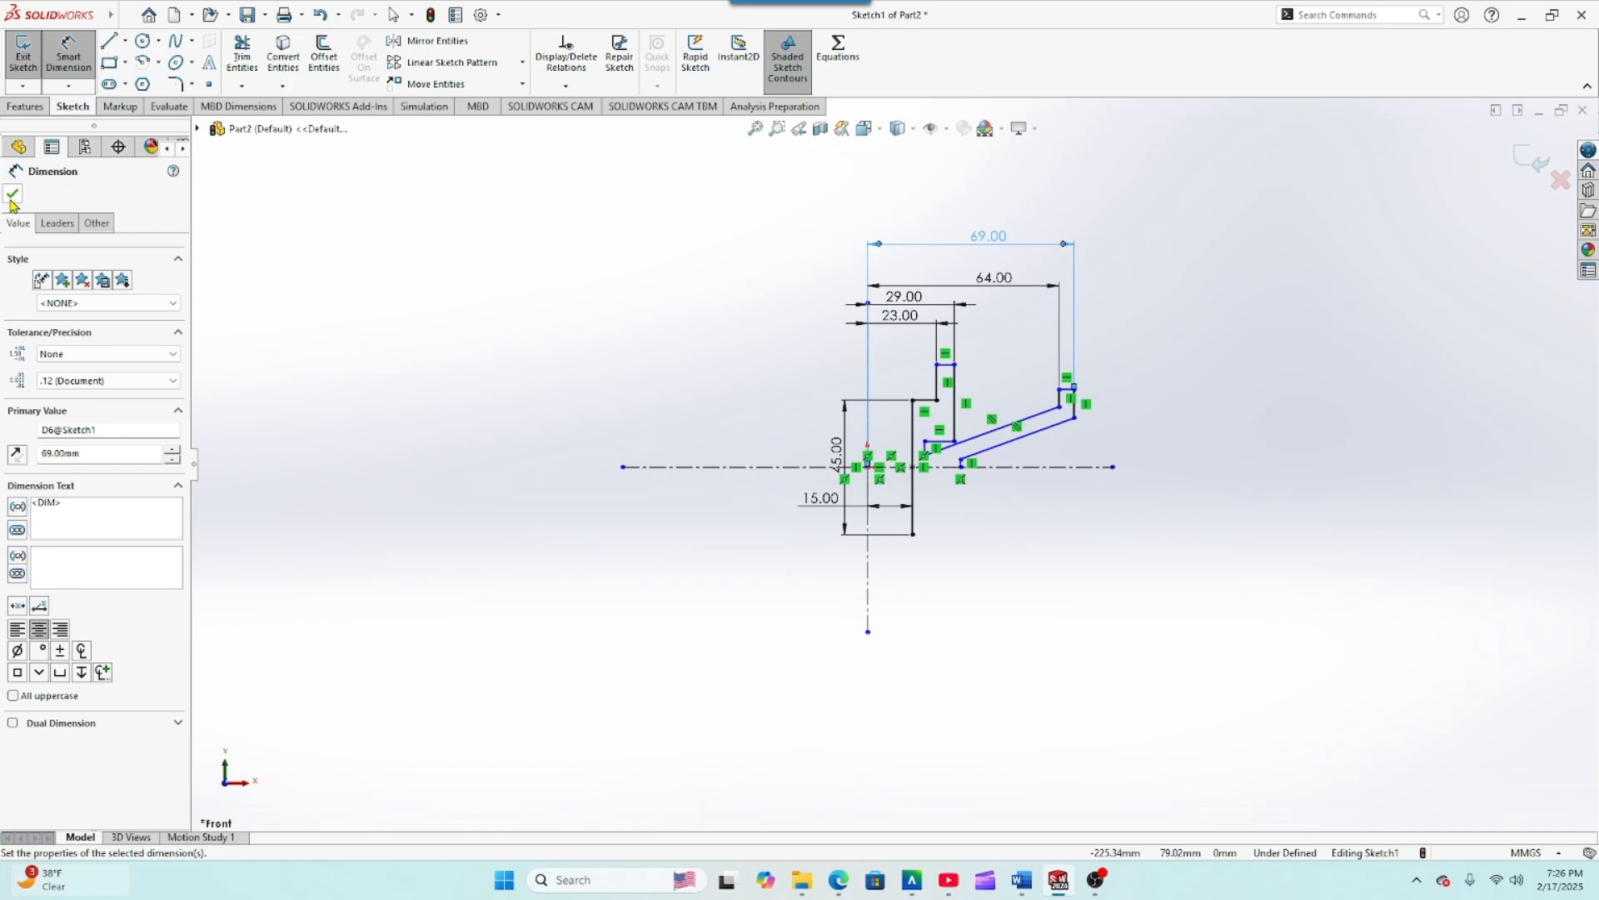
pyautogui.click(12, 194)
# Step: Move the short vertical line at the upper slanted line's inner end just past the tall step's far vertical edge
pyautogui.scroll(-2, 962, 452)
pyautogui.scroll(-3, 962, 451)
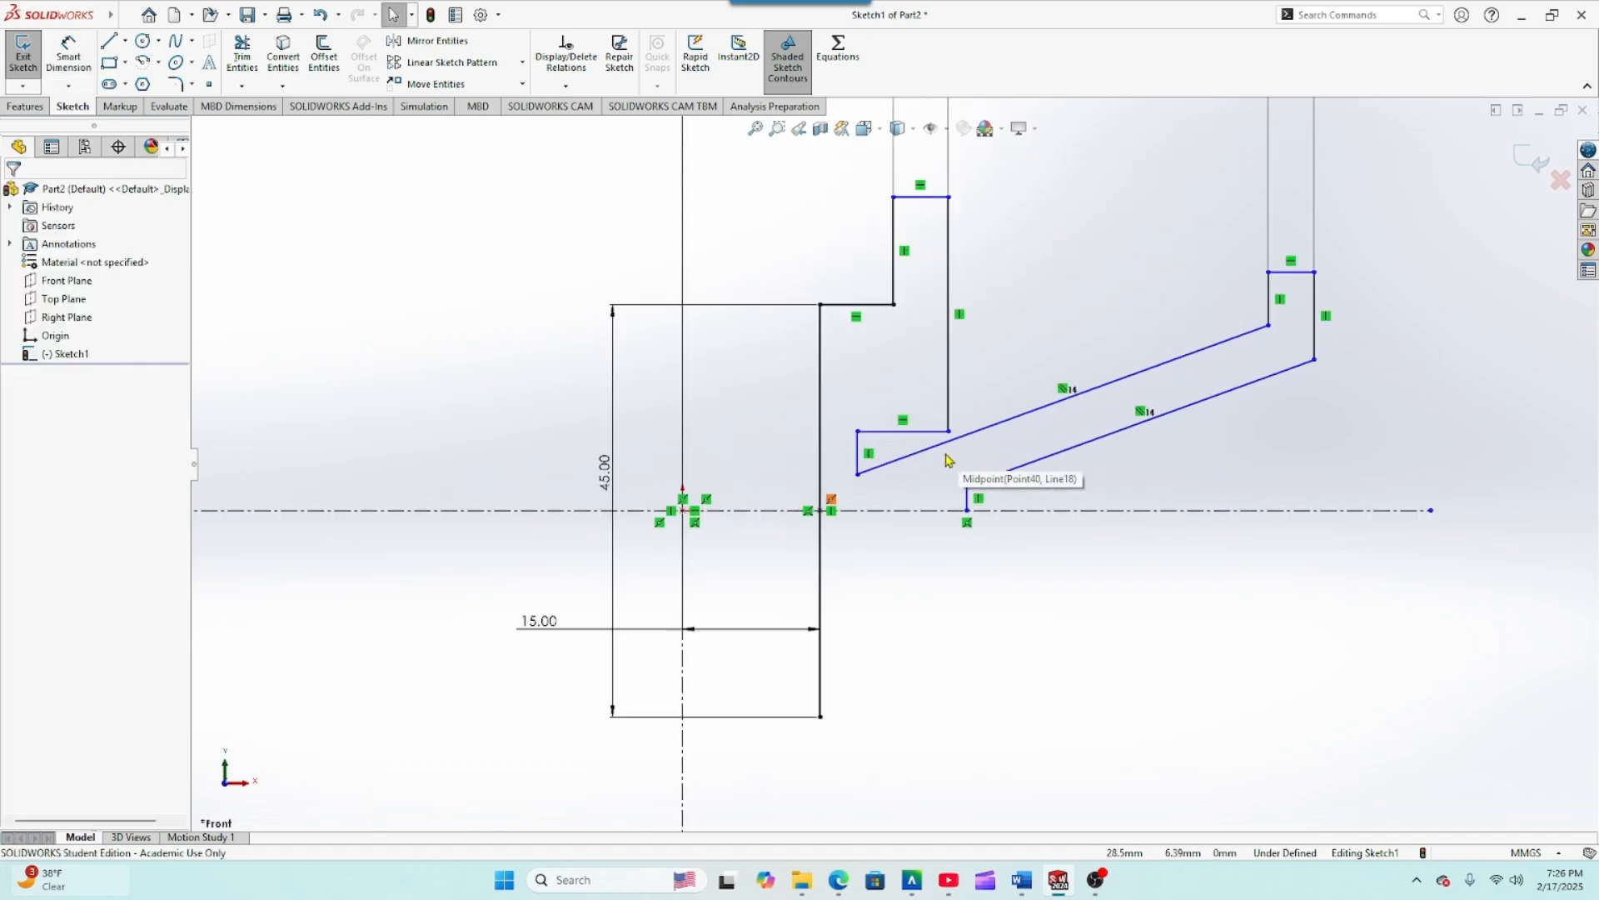
pyautogui.click(861, 450)
pyautogui.moveTo(869, 446); pyautogui.dragTo(957, 443)
pyautogui.scroll(3, 1003, 453)
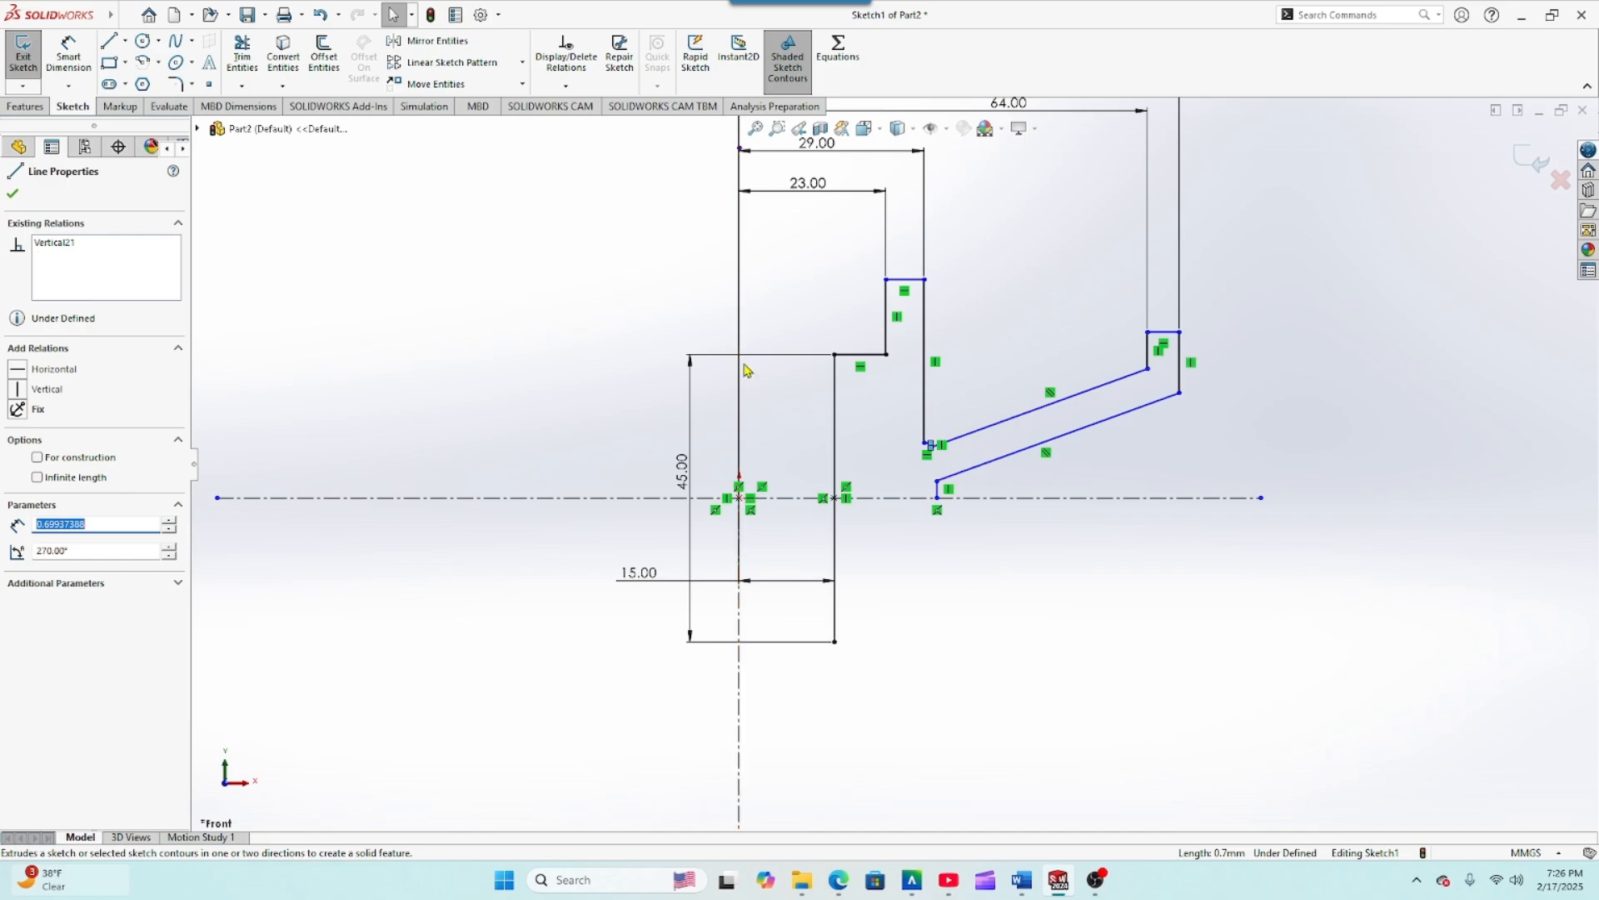
pyautogui.click(13, 196)
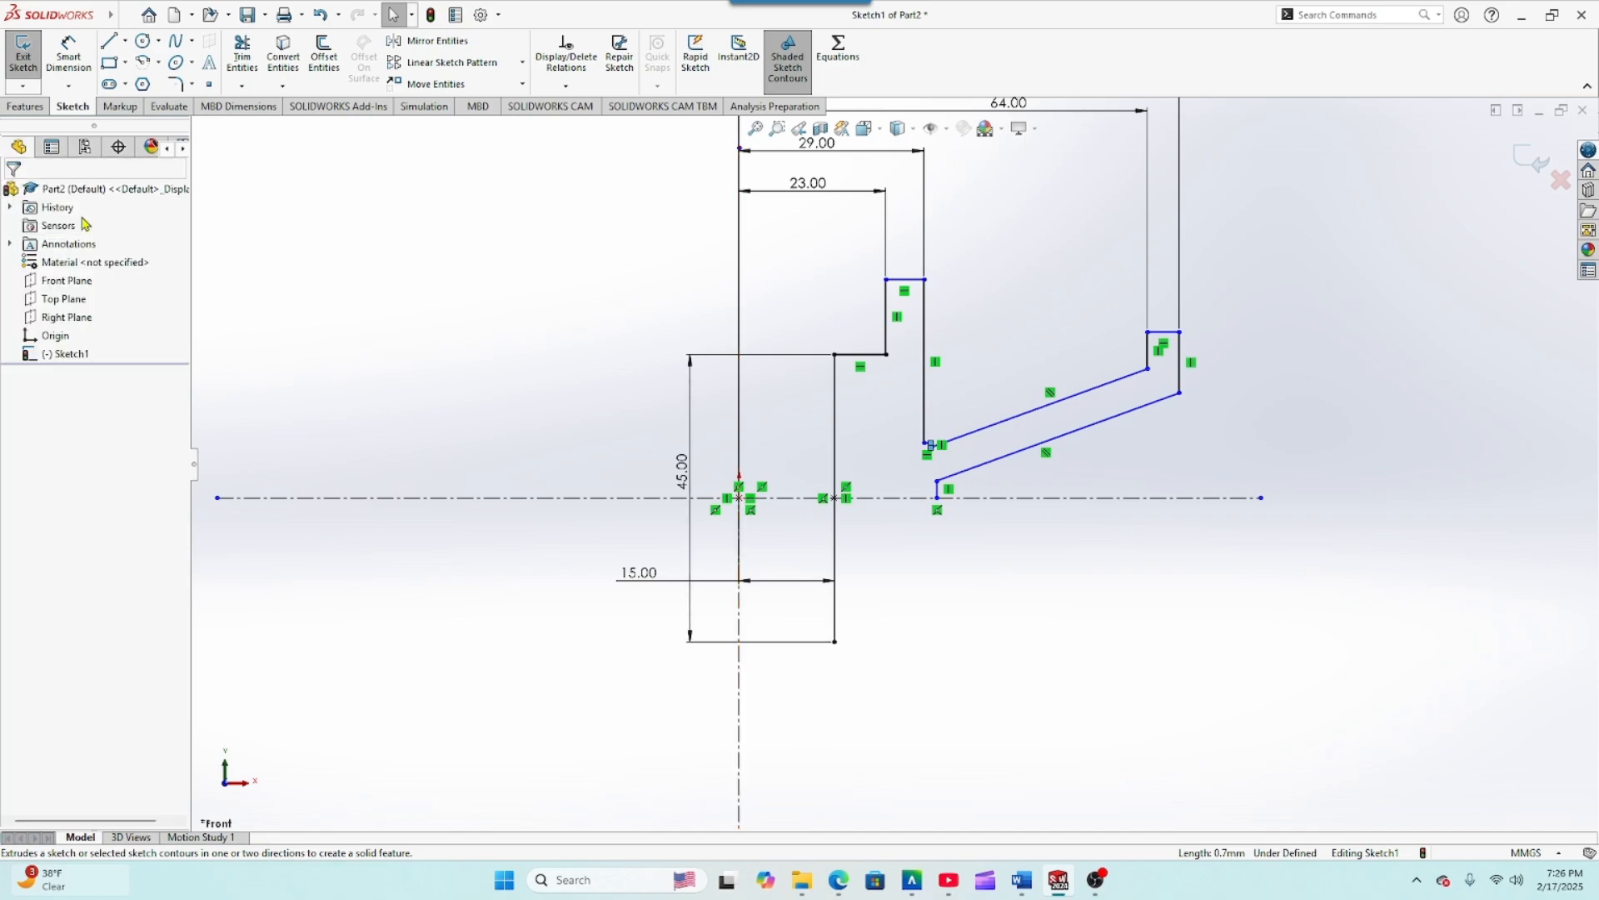
# Step: Dimension the short vertical line rising from the horizontal centerline to the lower slanted line and set it to 2.5 mm
pyautogui.click(68, 54)
pyautogui.scroll(-5, 945, 489)
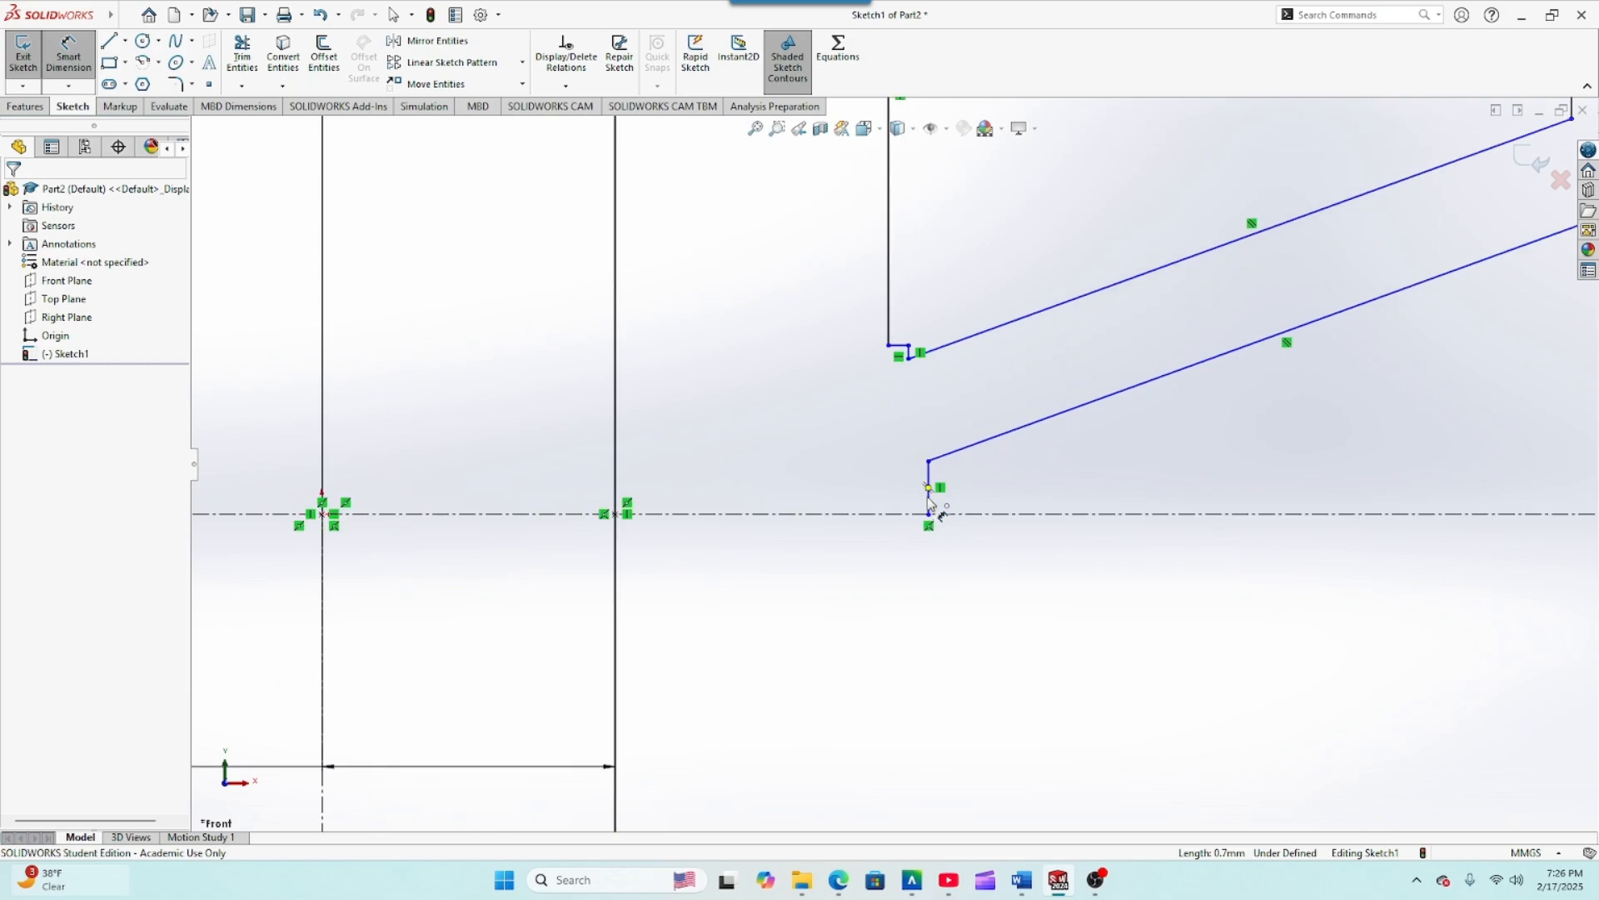
pyautogui.click(930, 497)
pyautogui.click(1030, 498)
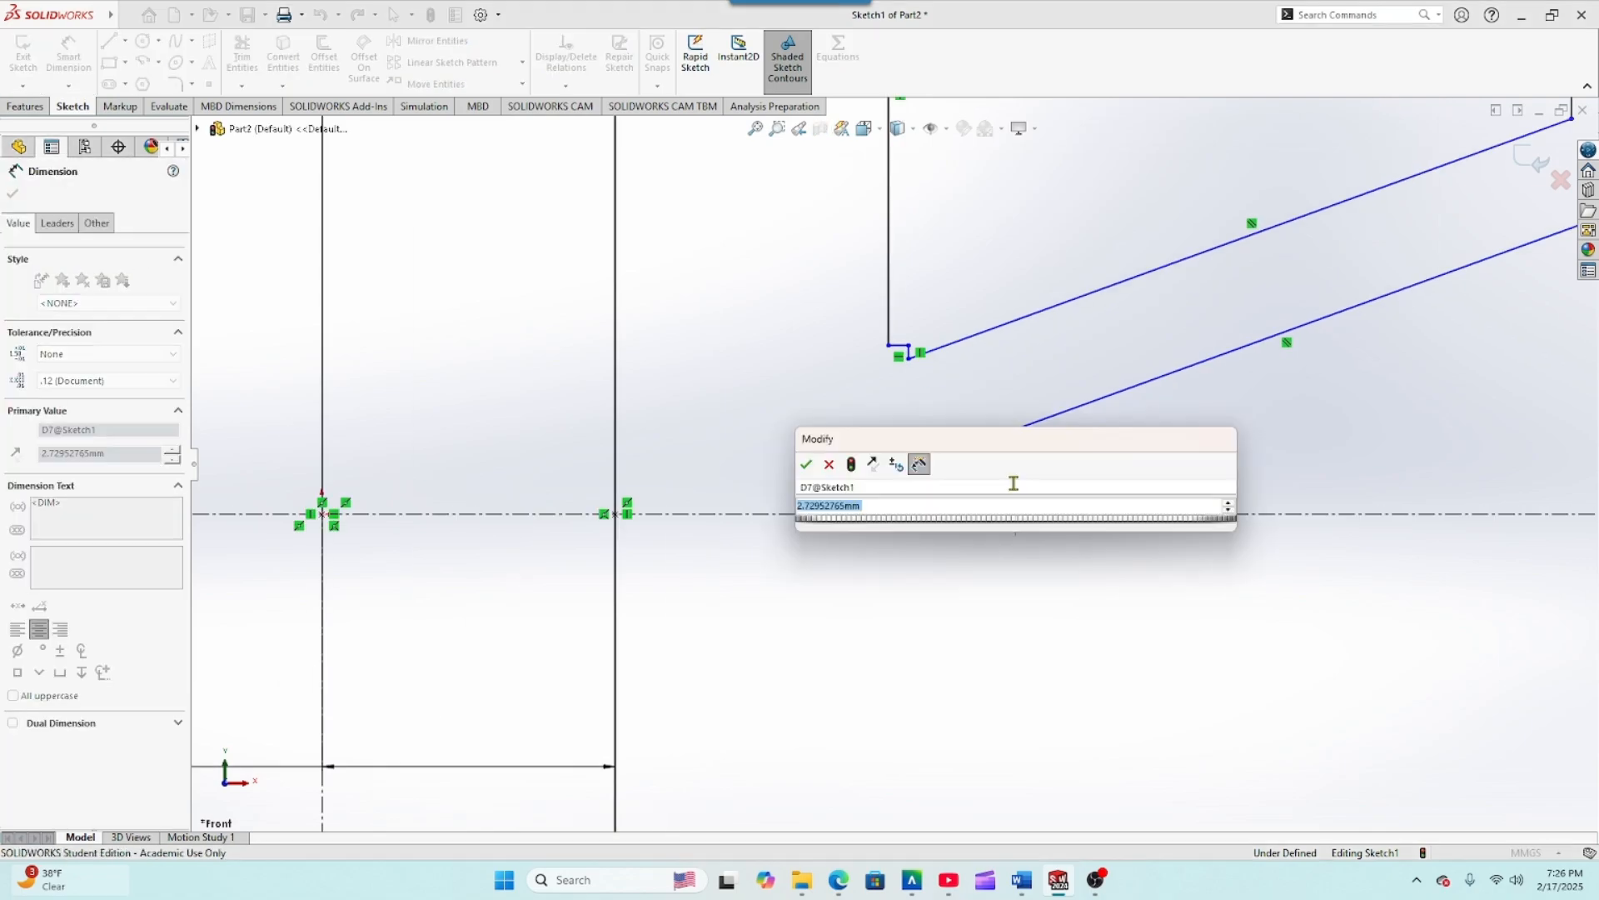
pyautogui.write('2.')
pyautogui.write('5')
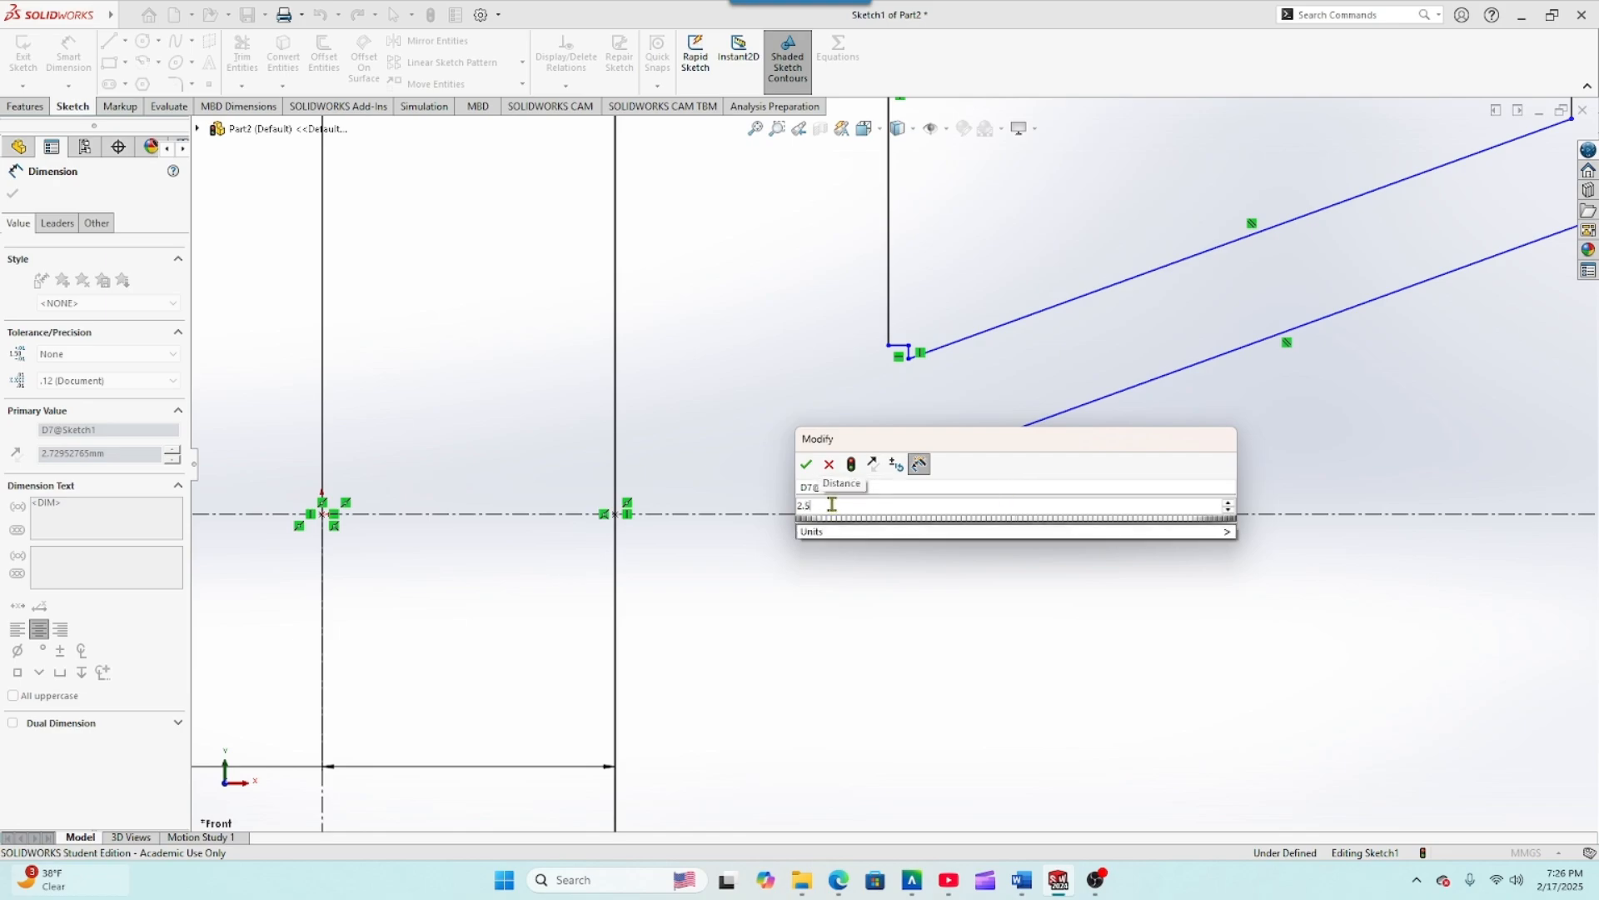
pyautogui.click(805, 464)
# Step: Dimension the length of the outermost vertical edge at the slanted arm's outer end and set it to 8 mm
pyautogui.scroll(5, 808, 483)
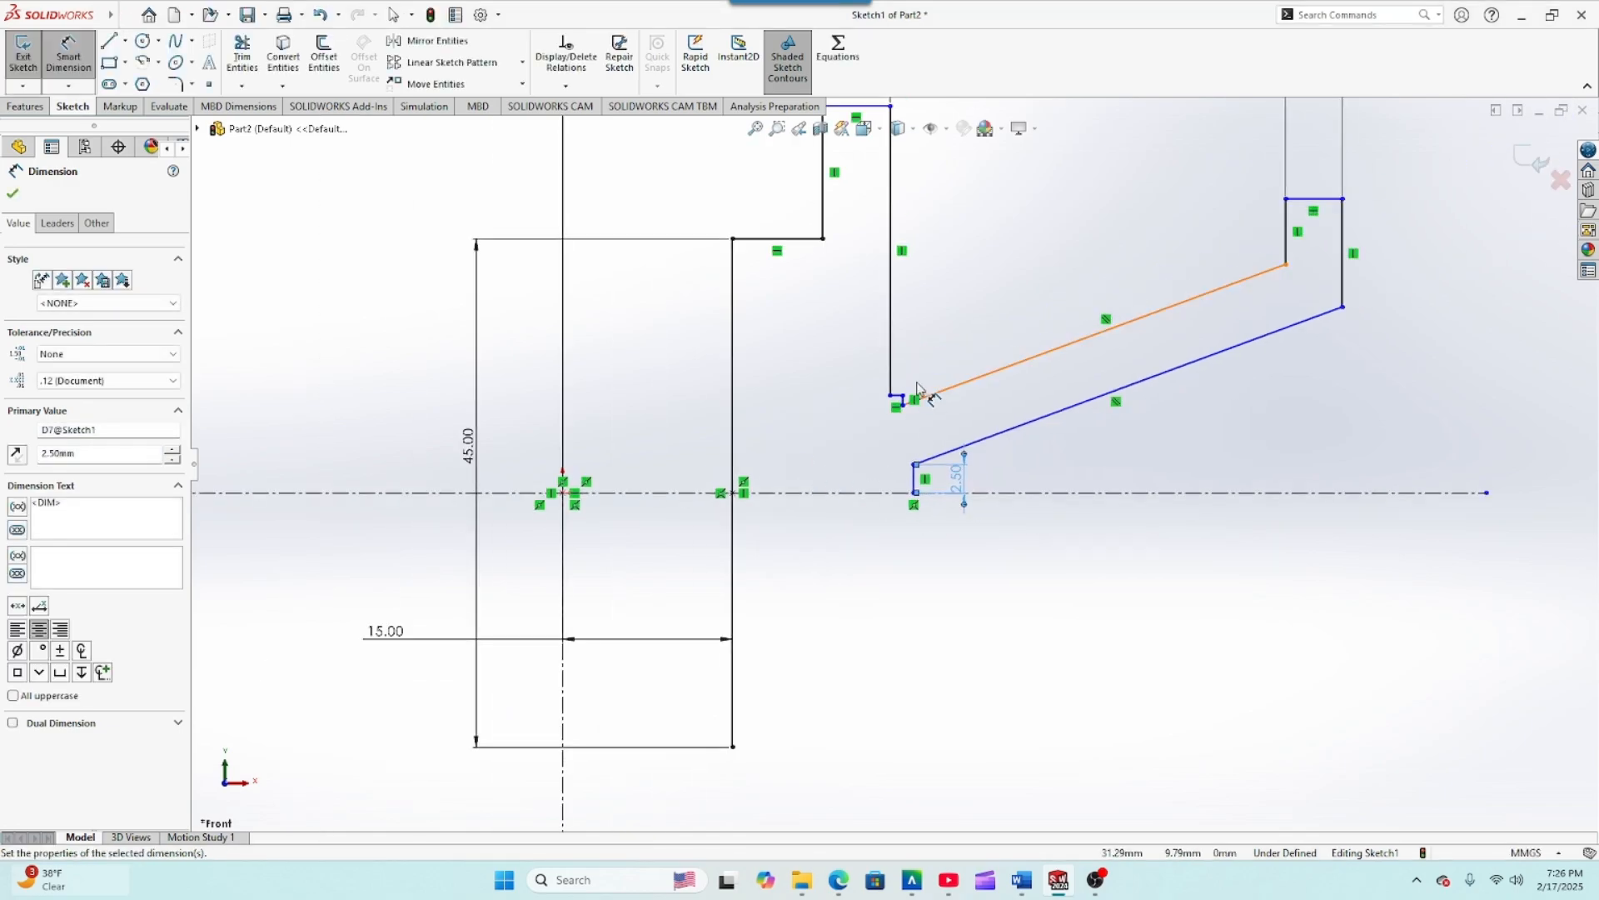
pyautogui.scroll(-2, 909, 418)
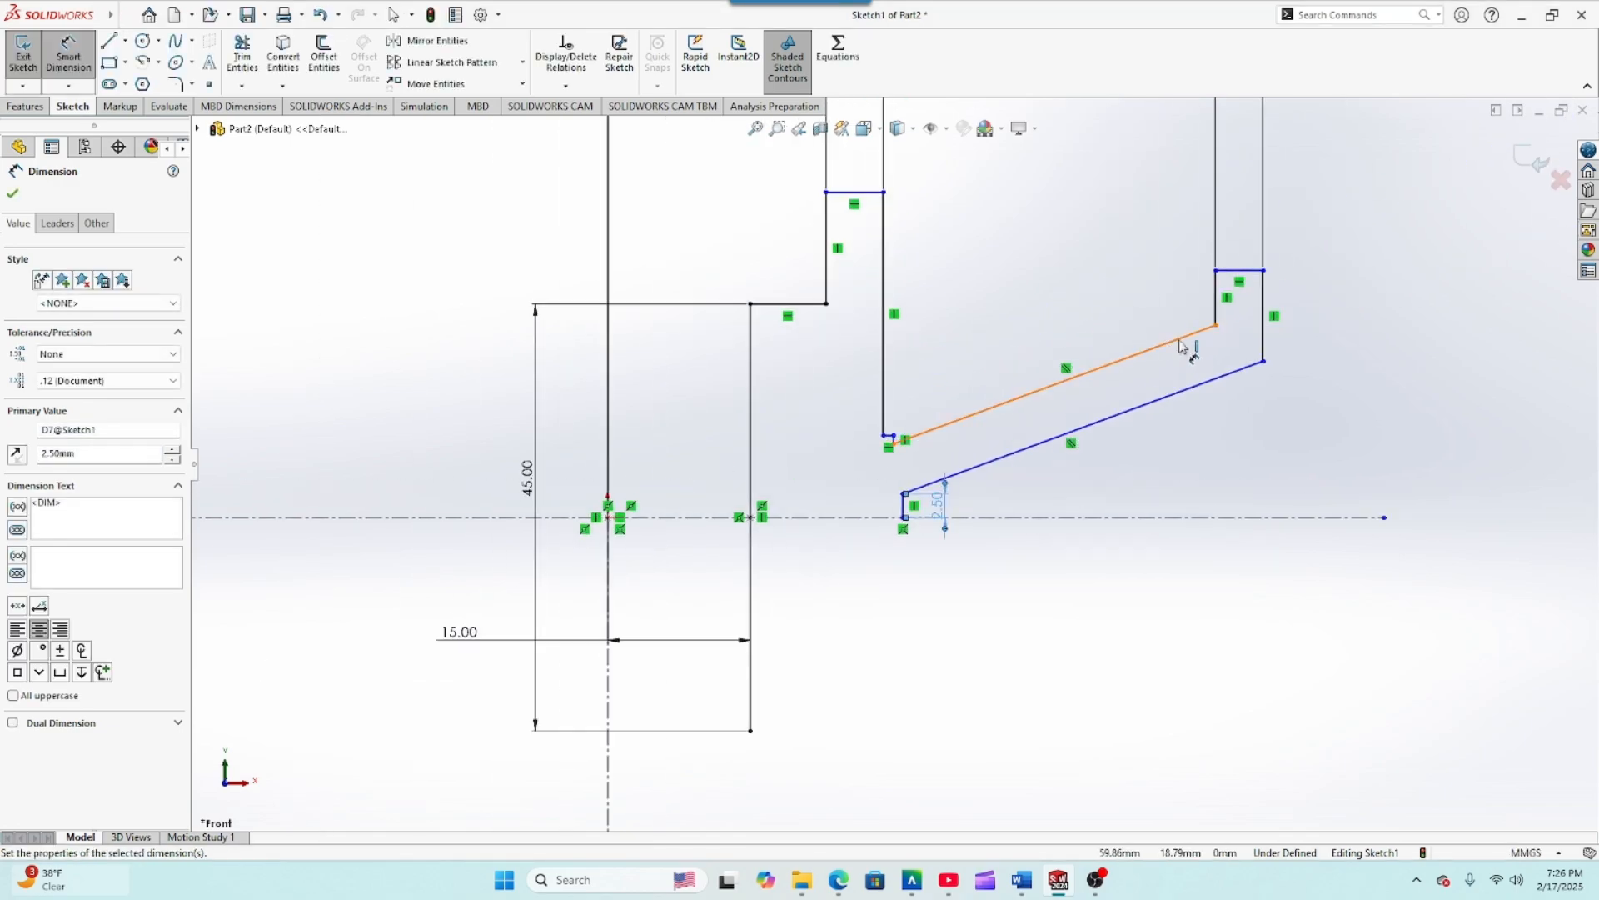
pyautogui.click(1264, 338)
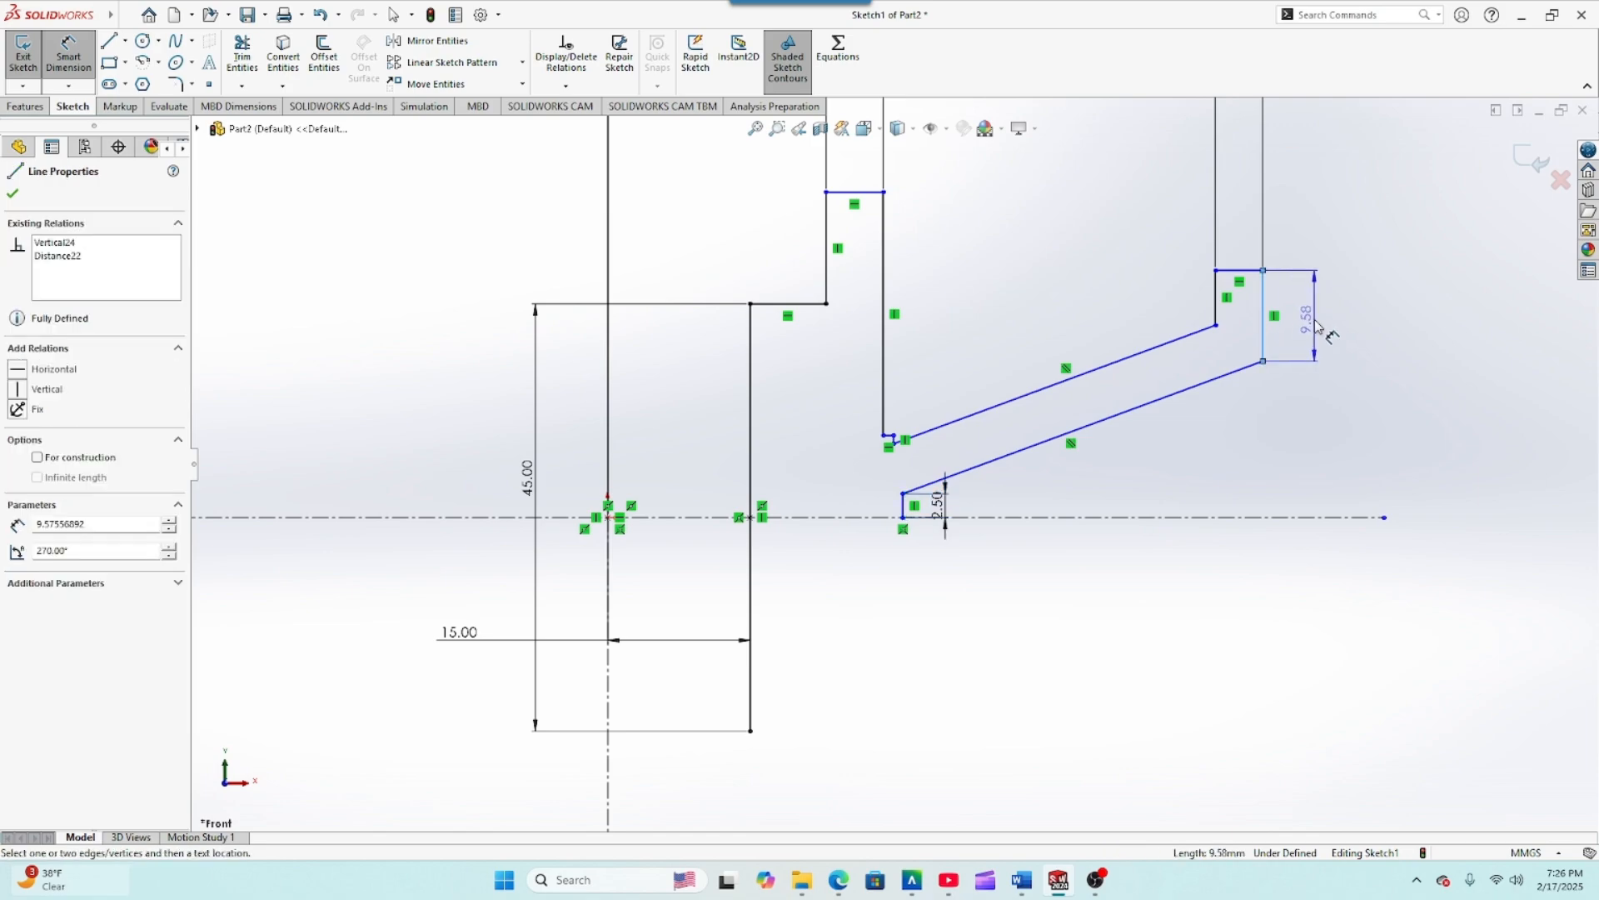
pyautogui.click(1317, 326)
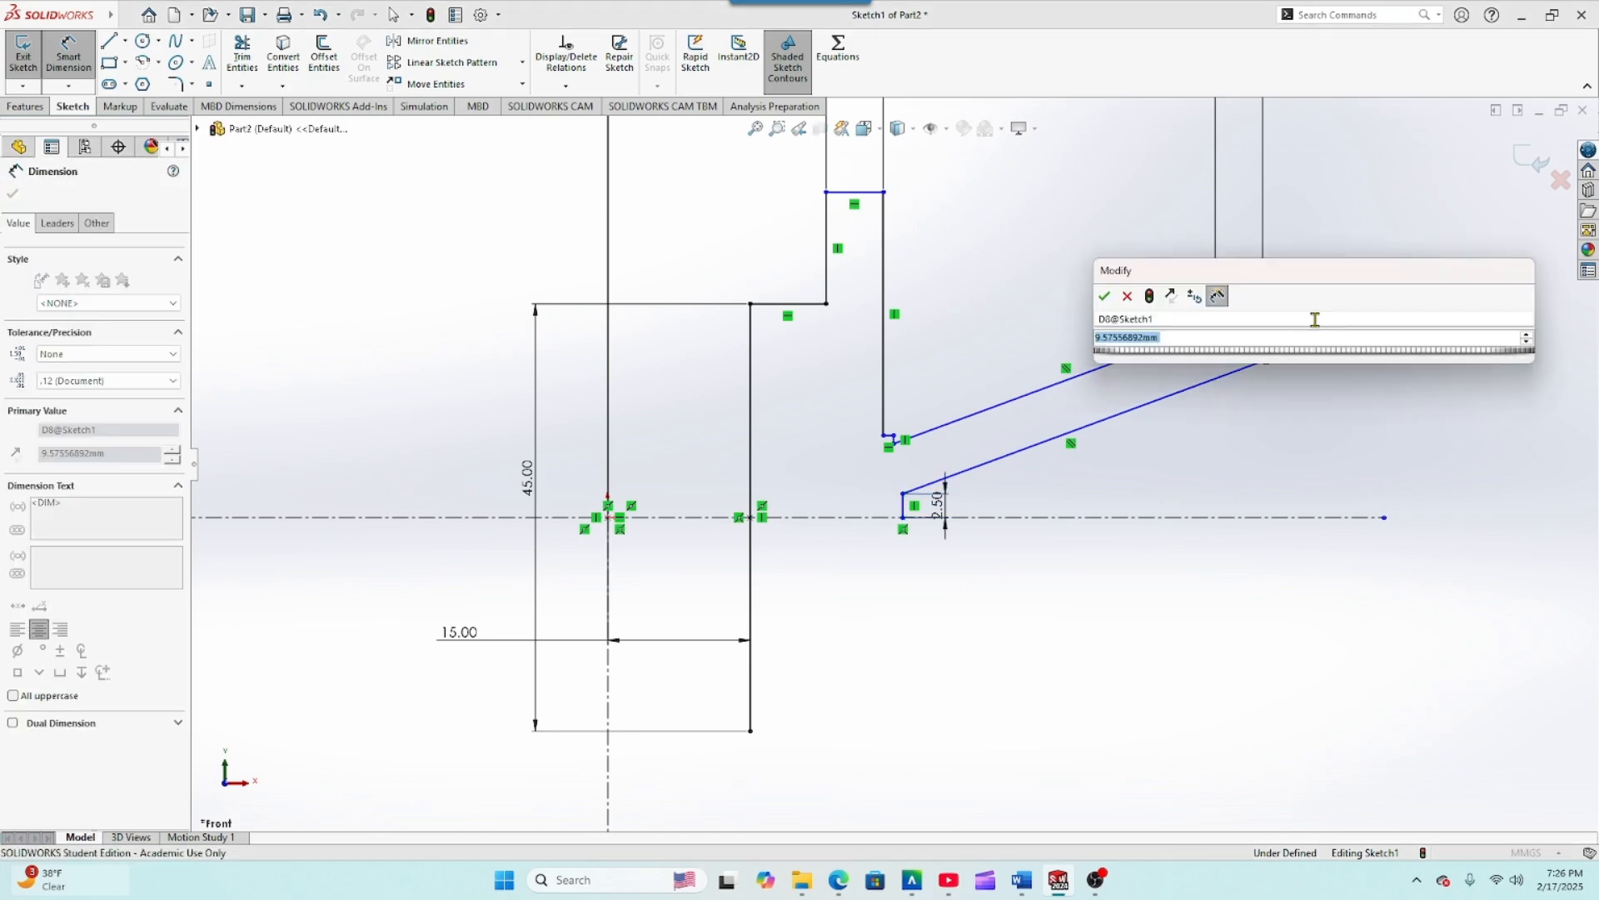
pyautogui.write('8')
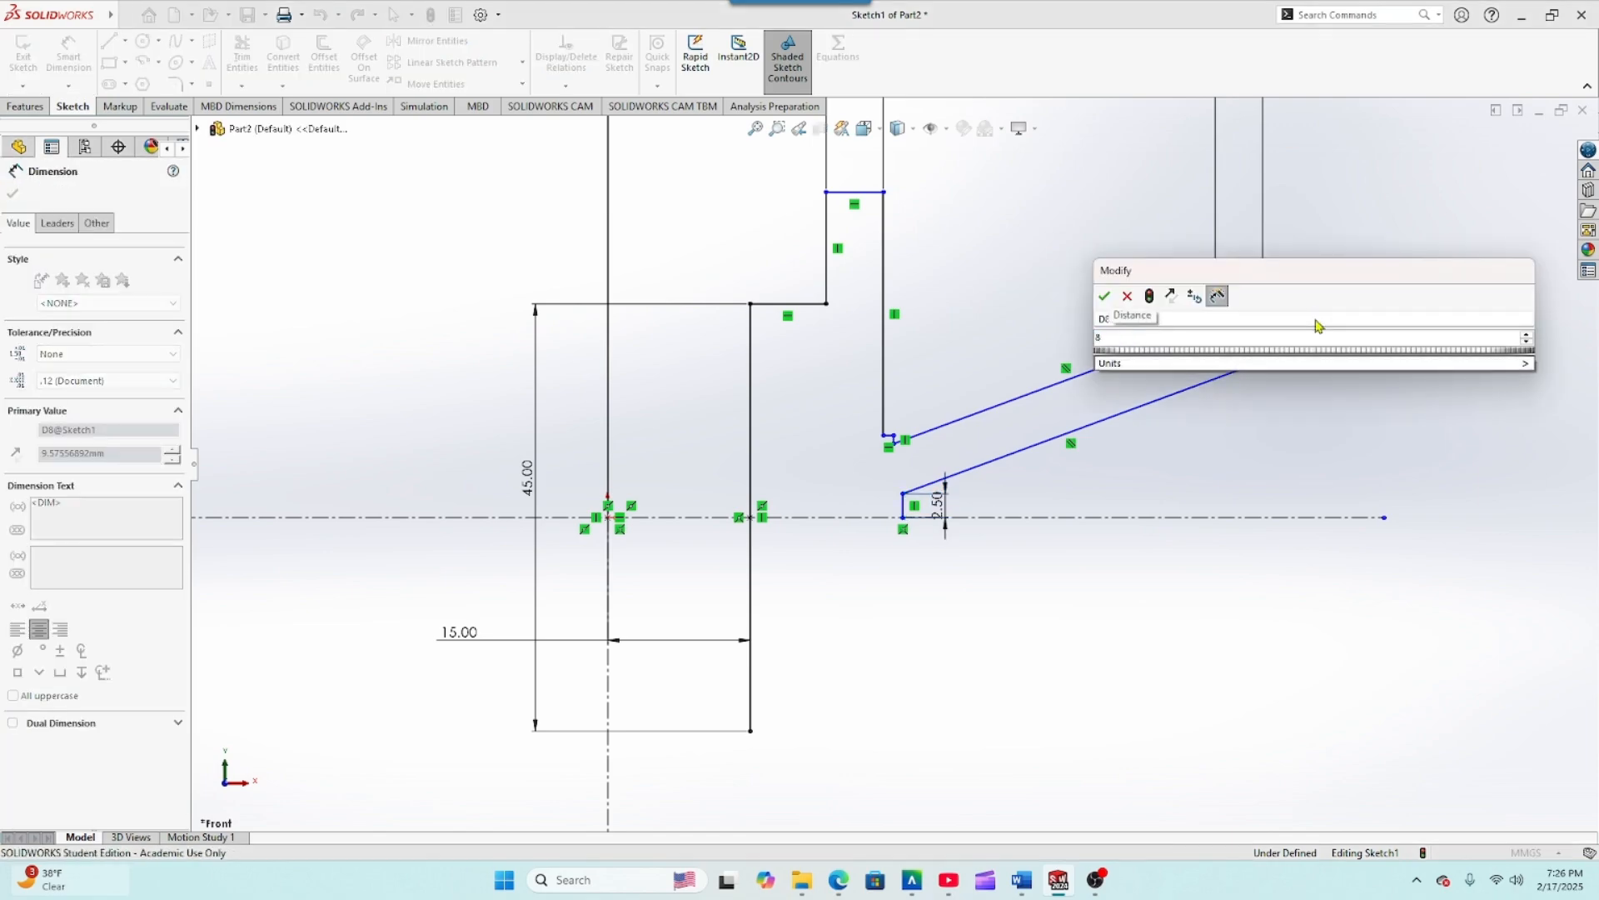
pyautogui.click(1106, 298)
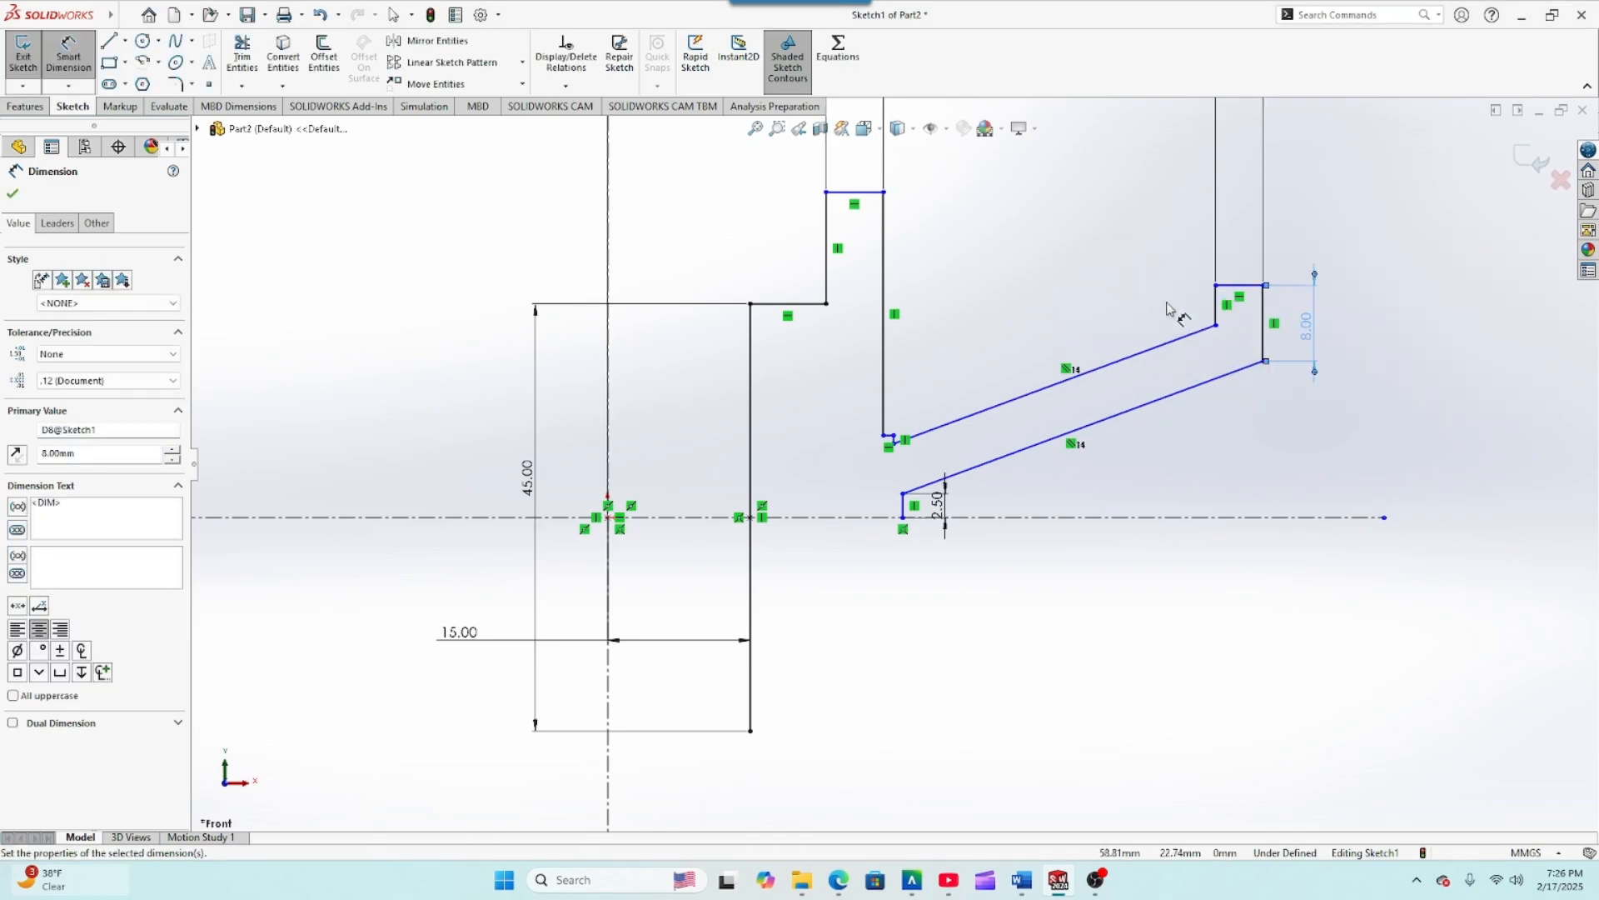
# Step: Dimension the length of the inner vertical edge at the slanted arm's outer end and set it to 4 mm
pyautogui.click(1219, 323)
pyautogui.click(1150, 317)
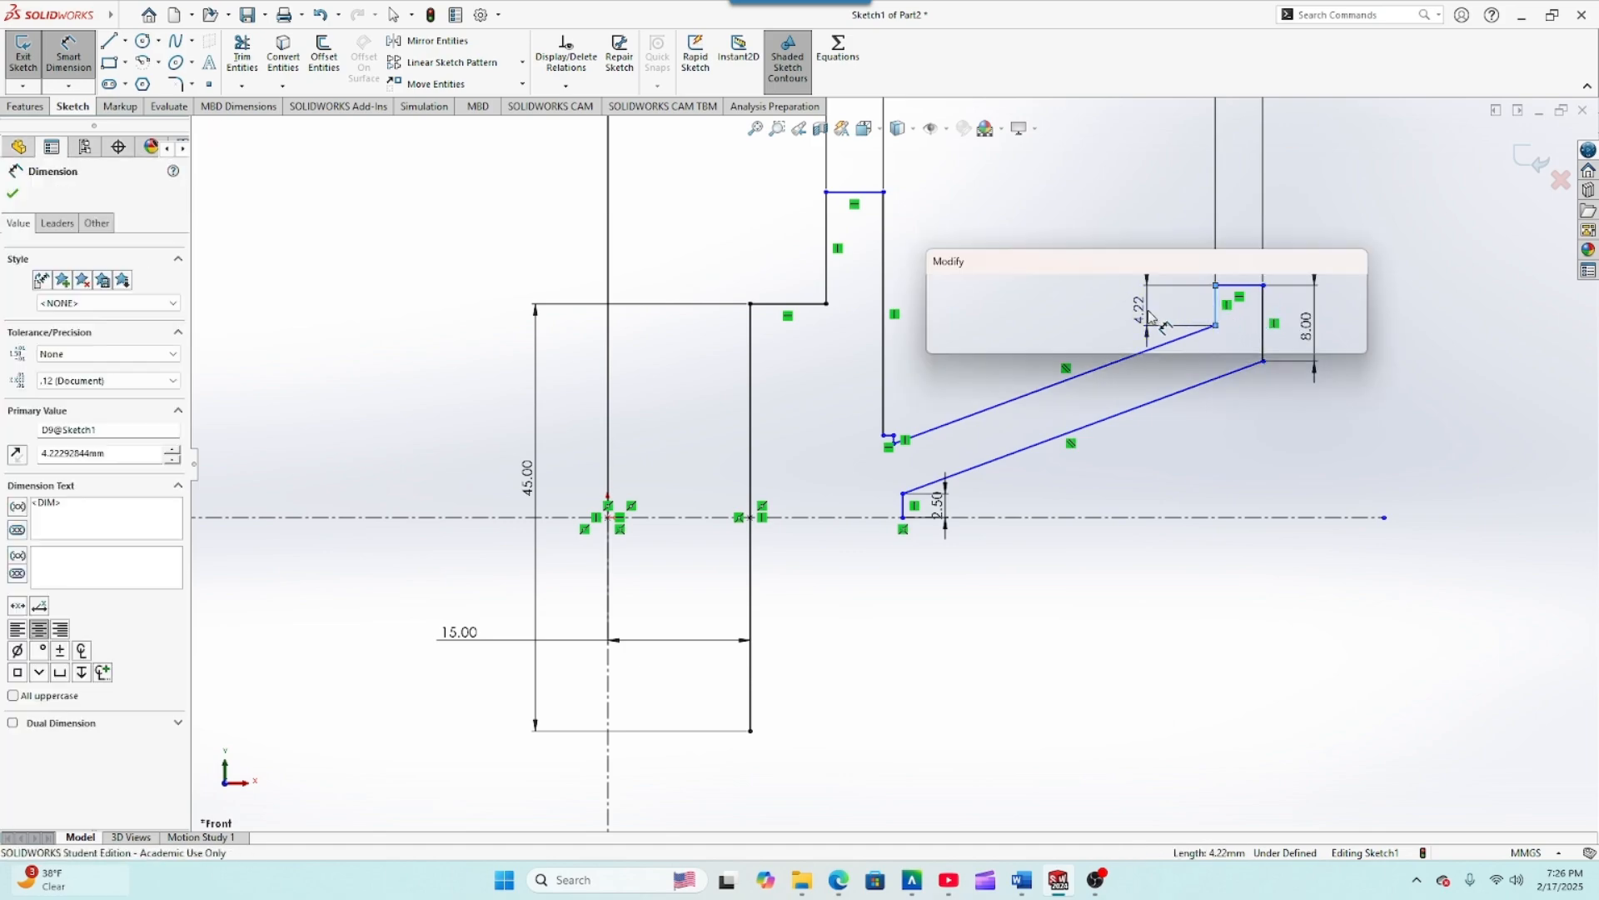
pyautogui.write('4')
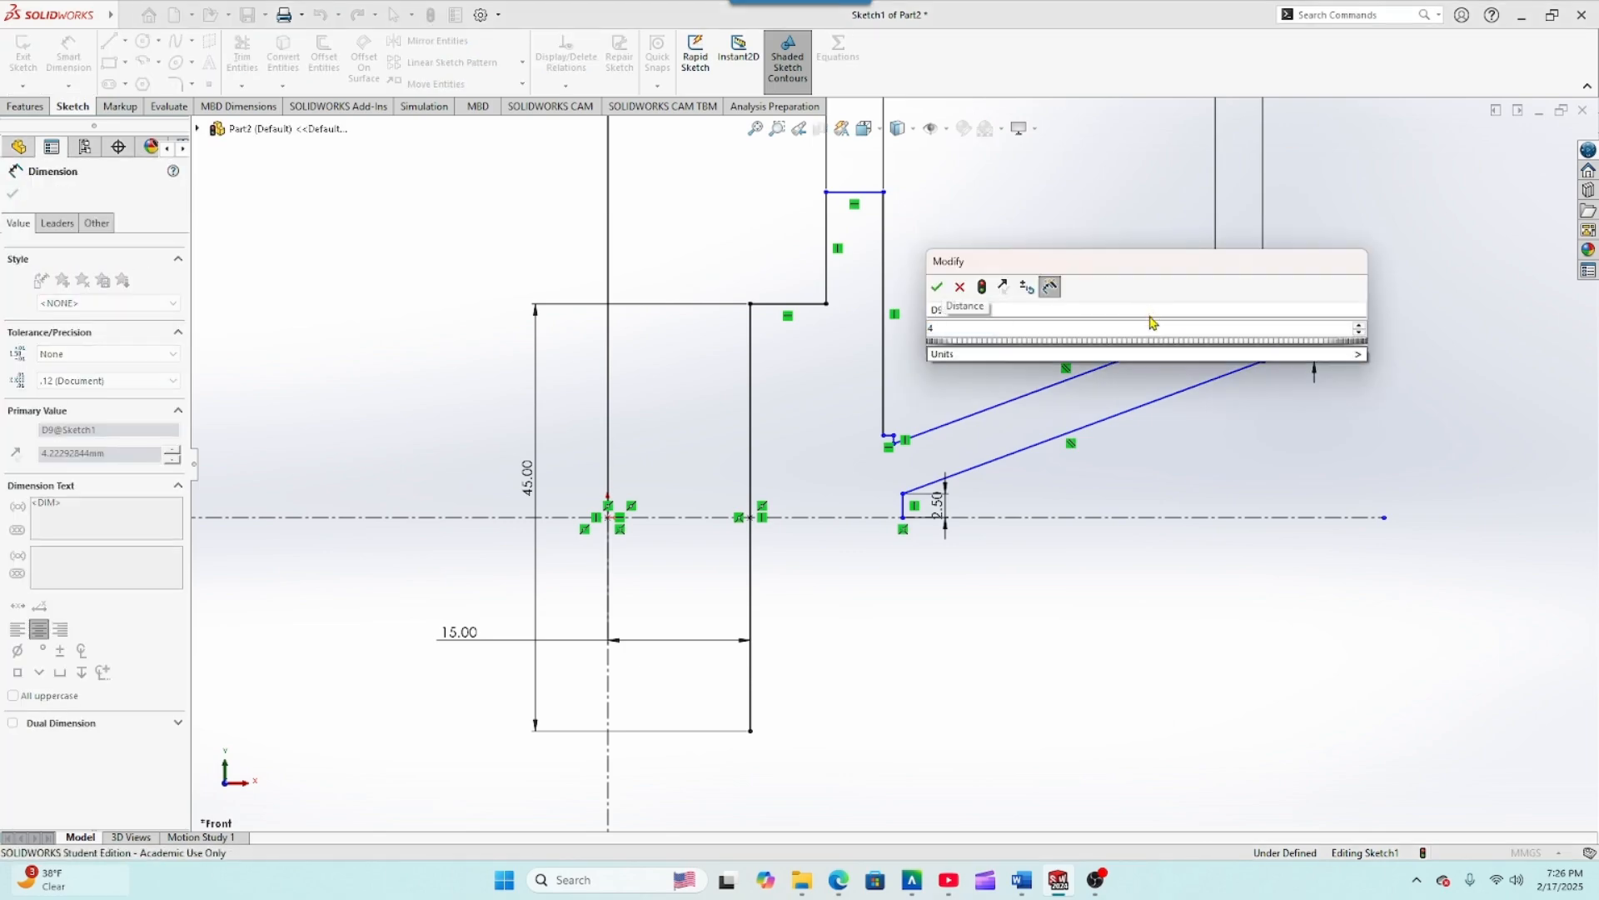
pyautogui.click(939, 290)
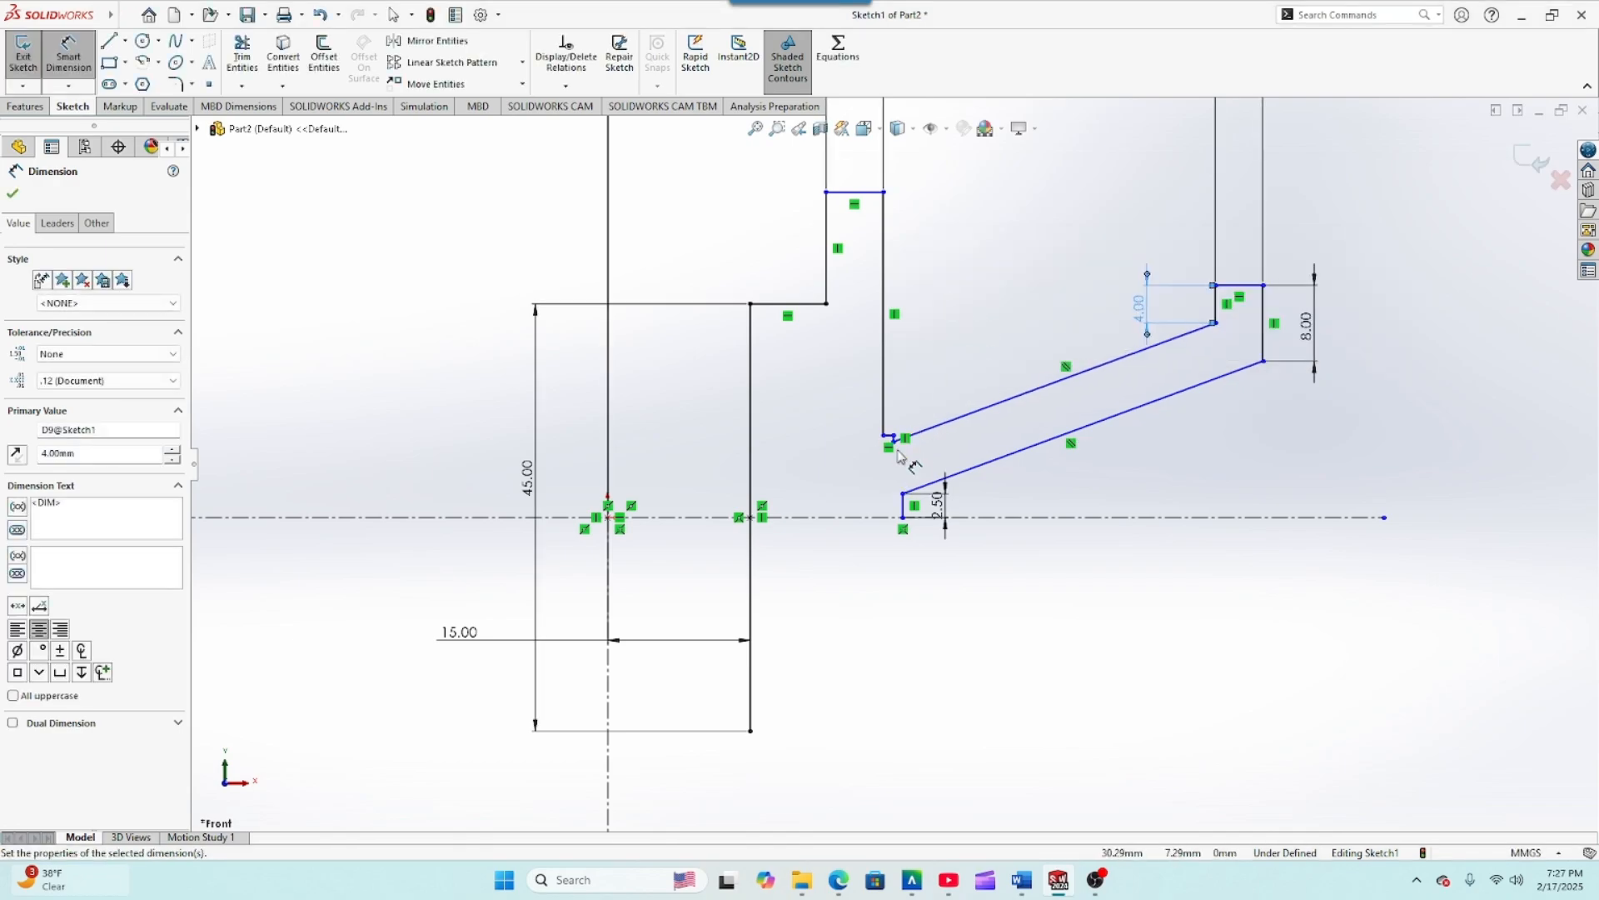
pyautogui.scroll(2, 898, 457)
pyautogui.scroll(-2, 893, 473)
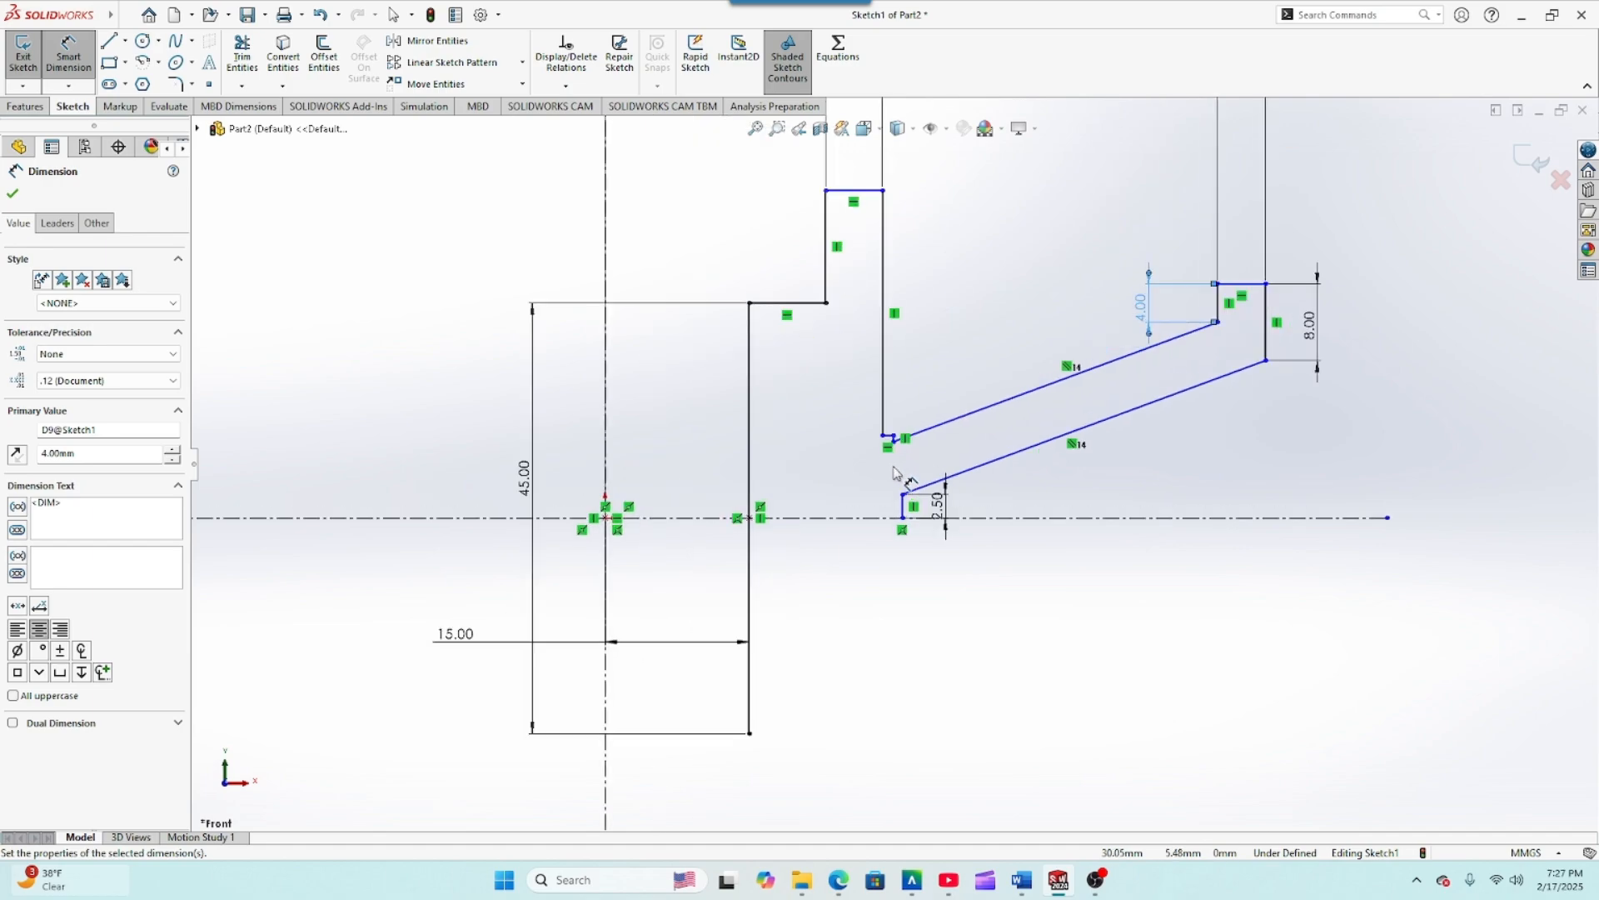
pyautogui.scroll(-1, 893, 472)
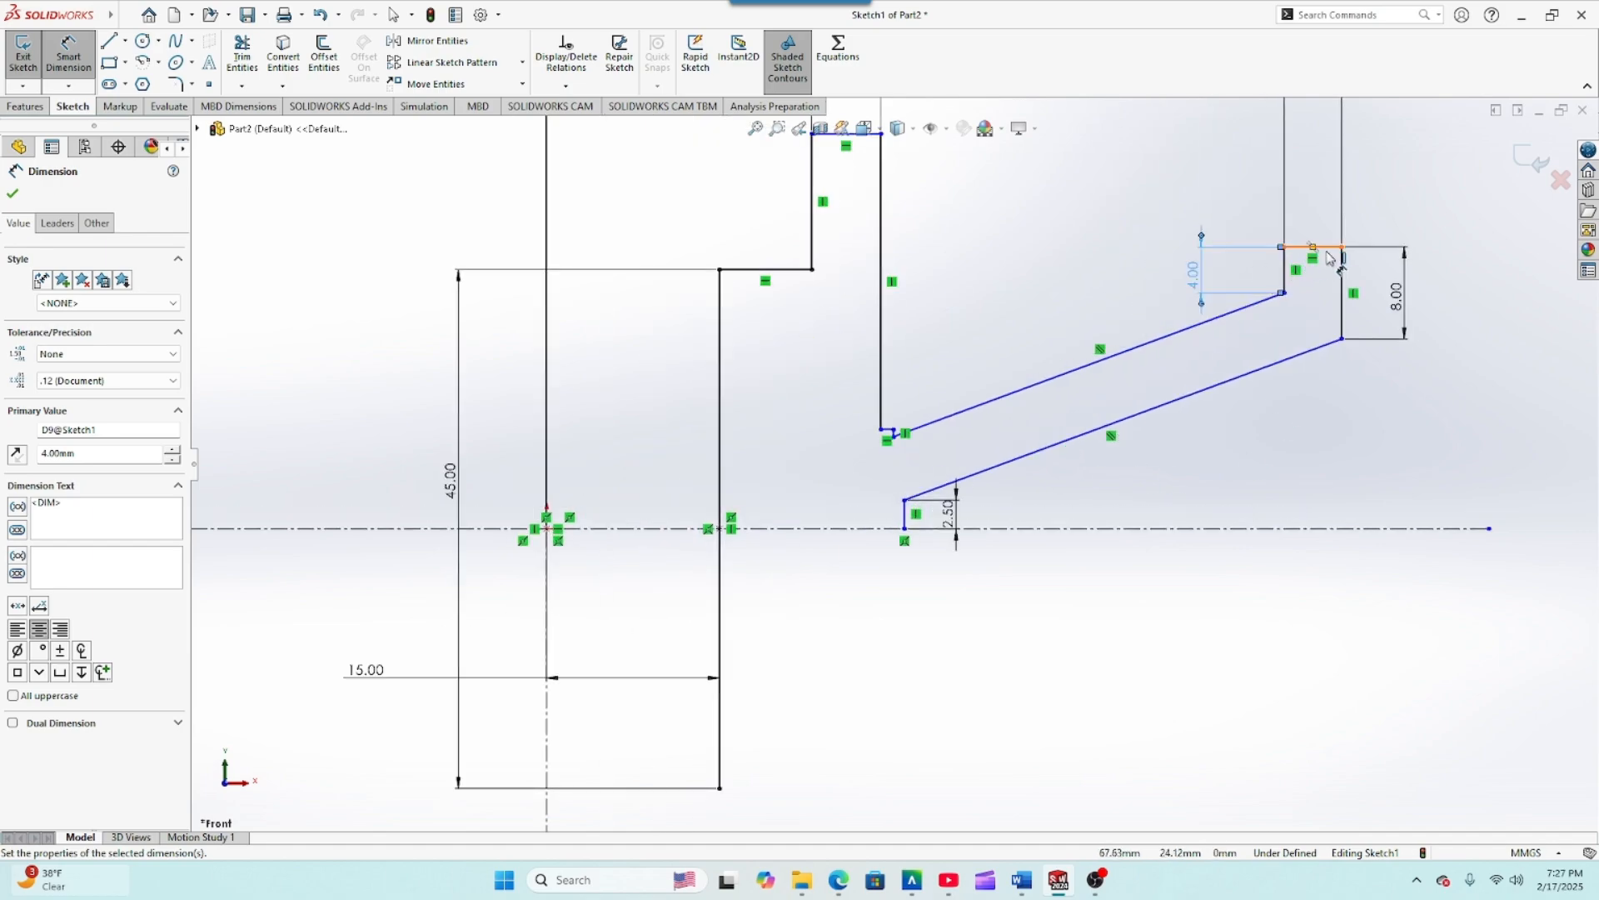
pyautogui.click(1328, 248)
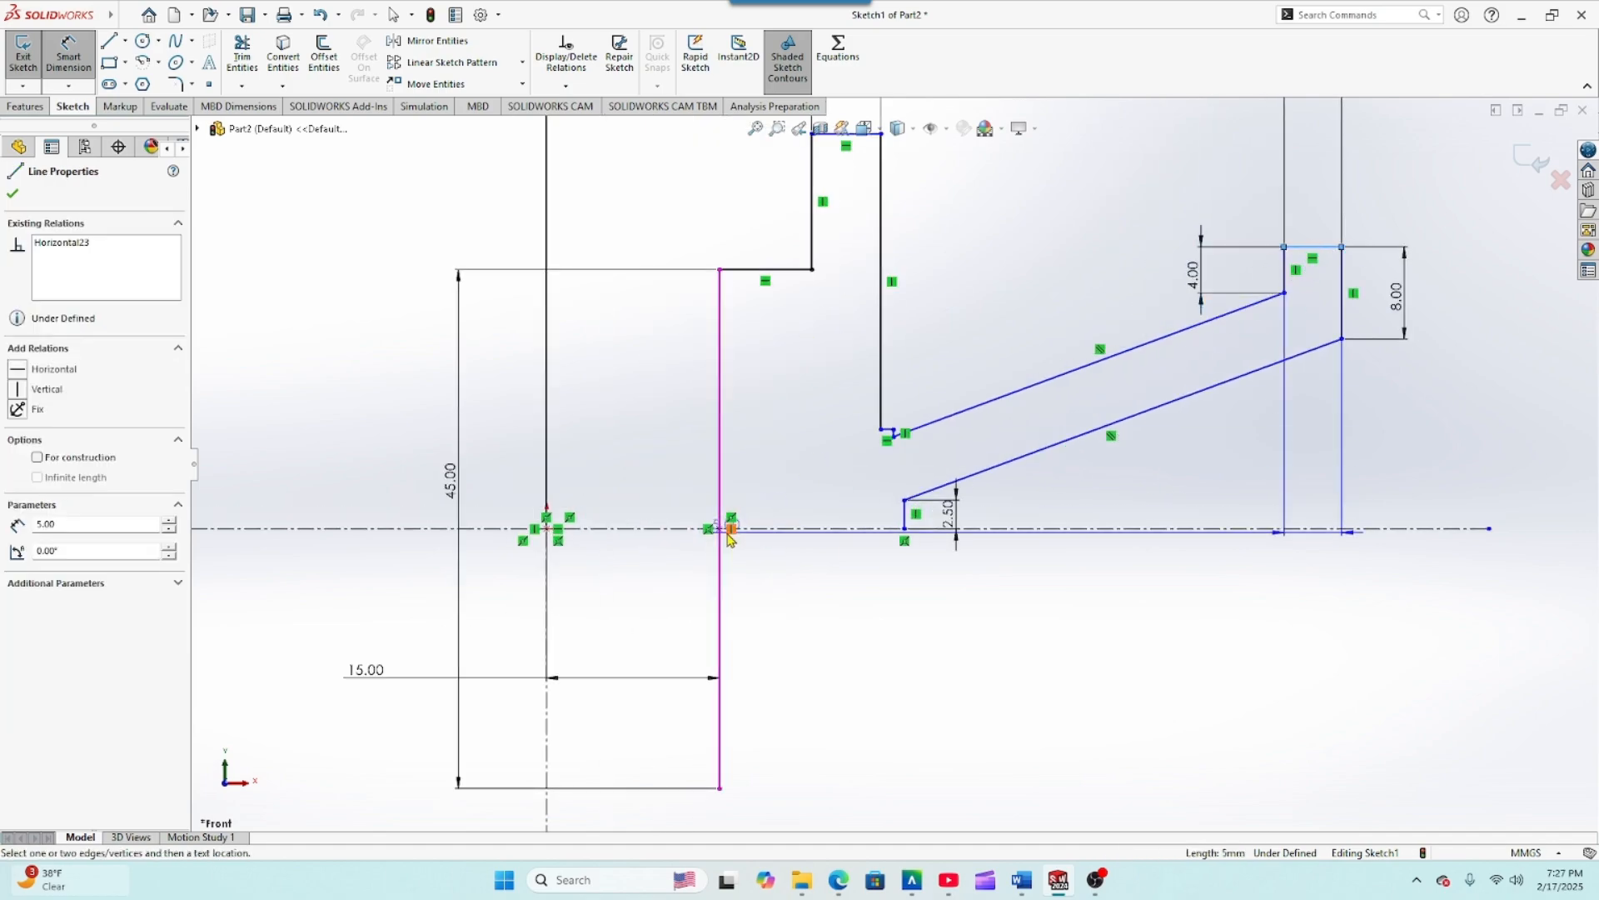
pyautogui.click(721, 529)
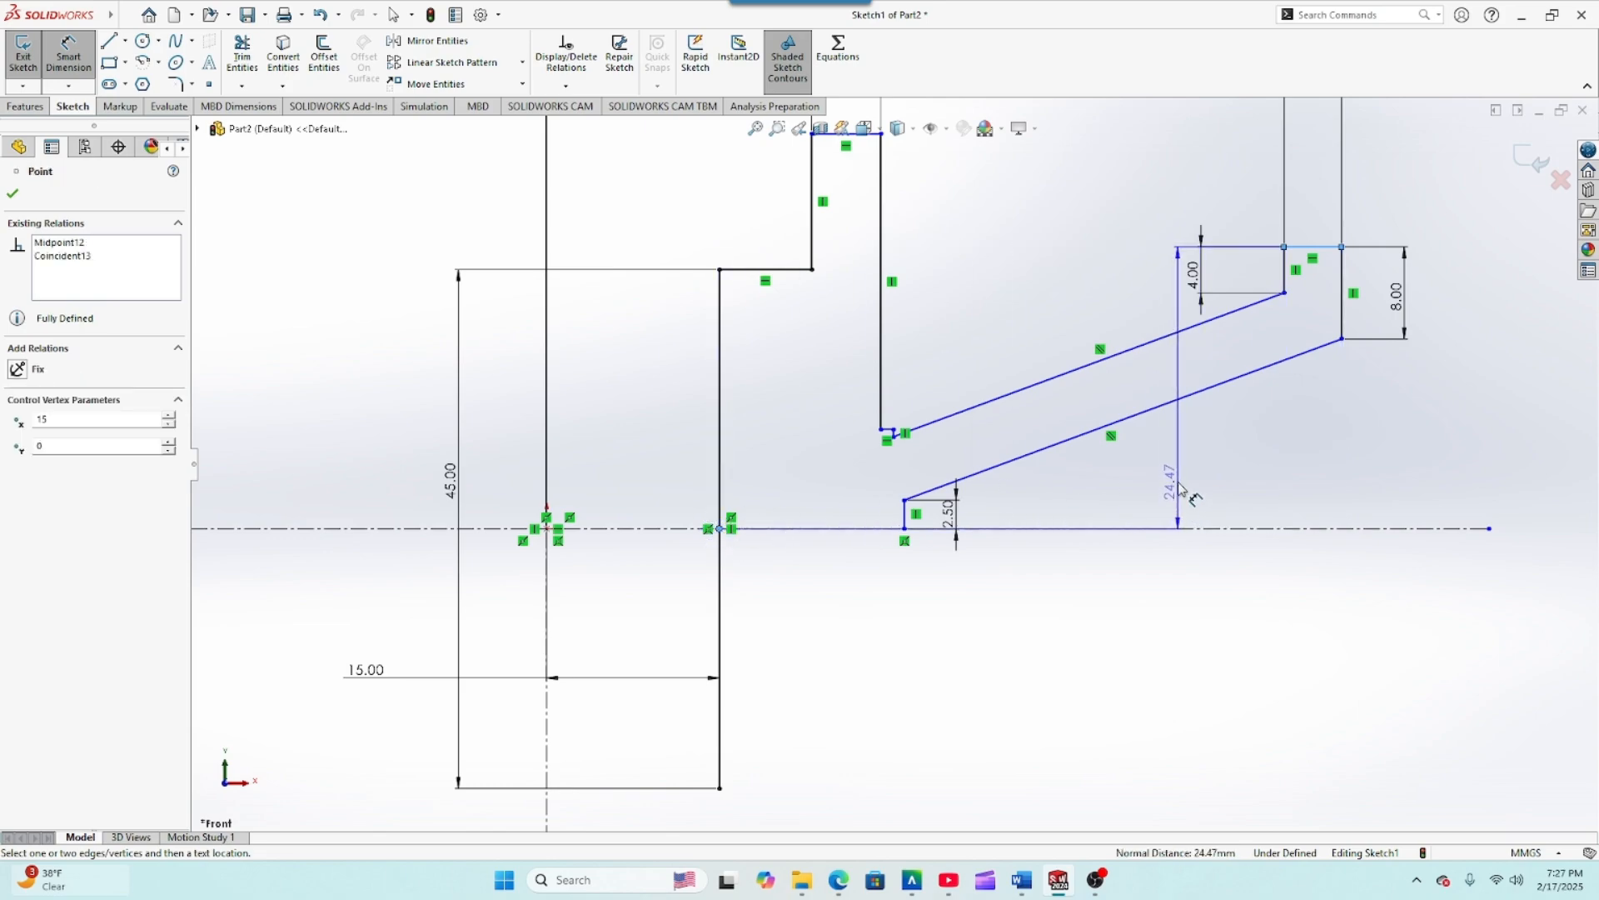
pyautogui.press('Escape')
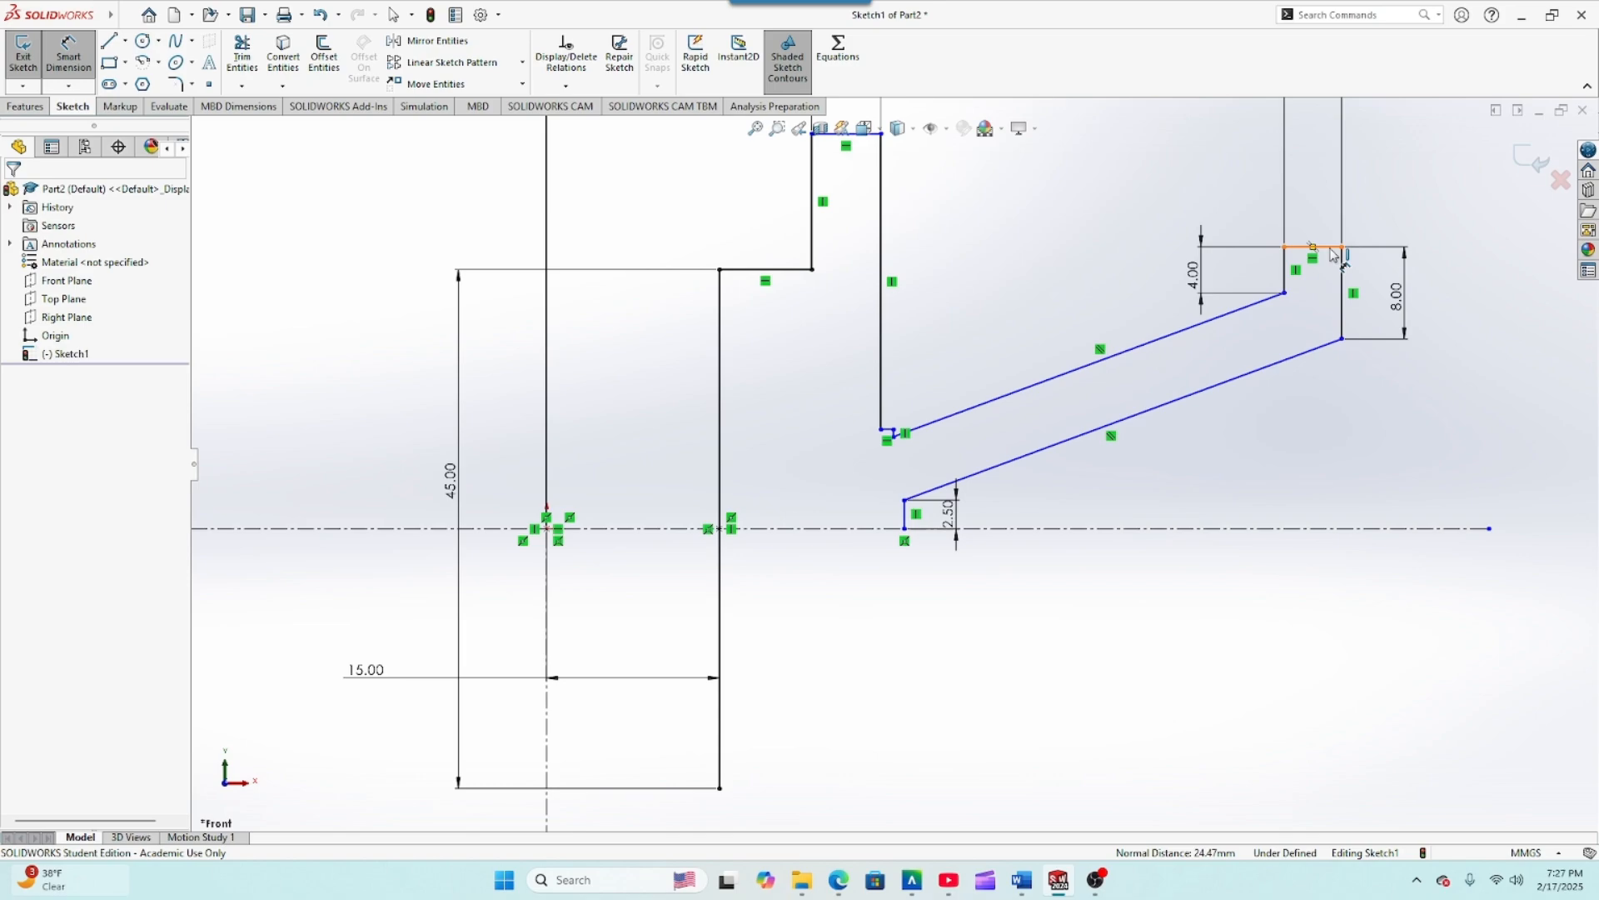
# Step: Dimension the vertical distance from the origin to the horizontal edge capping the slanted arm's outer end and set it to 20 mm
pyautogui.click(1329, 249)
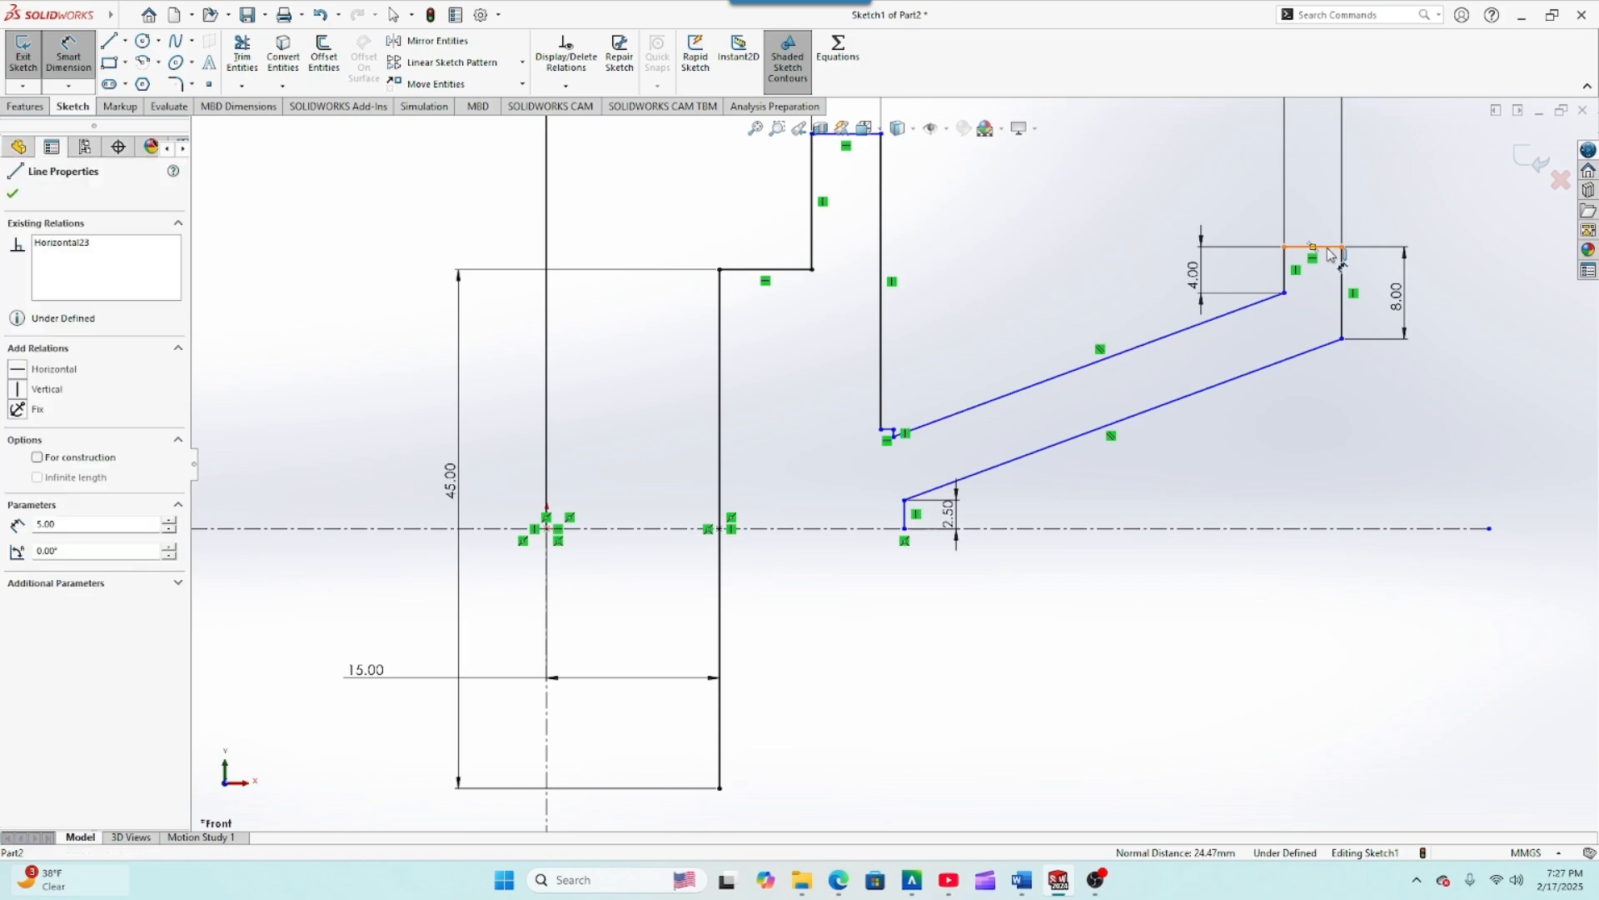
pyautogui.click(547, 528)
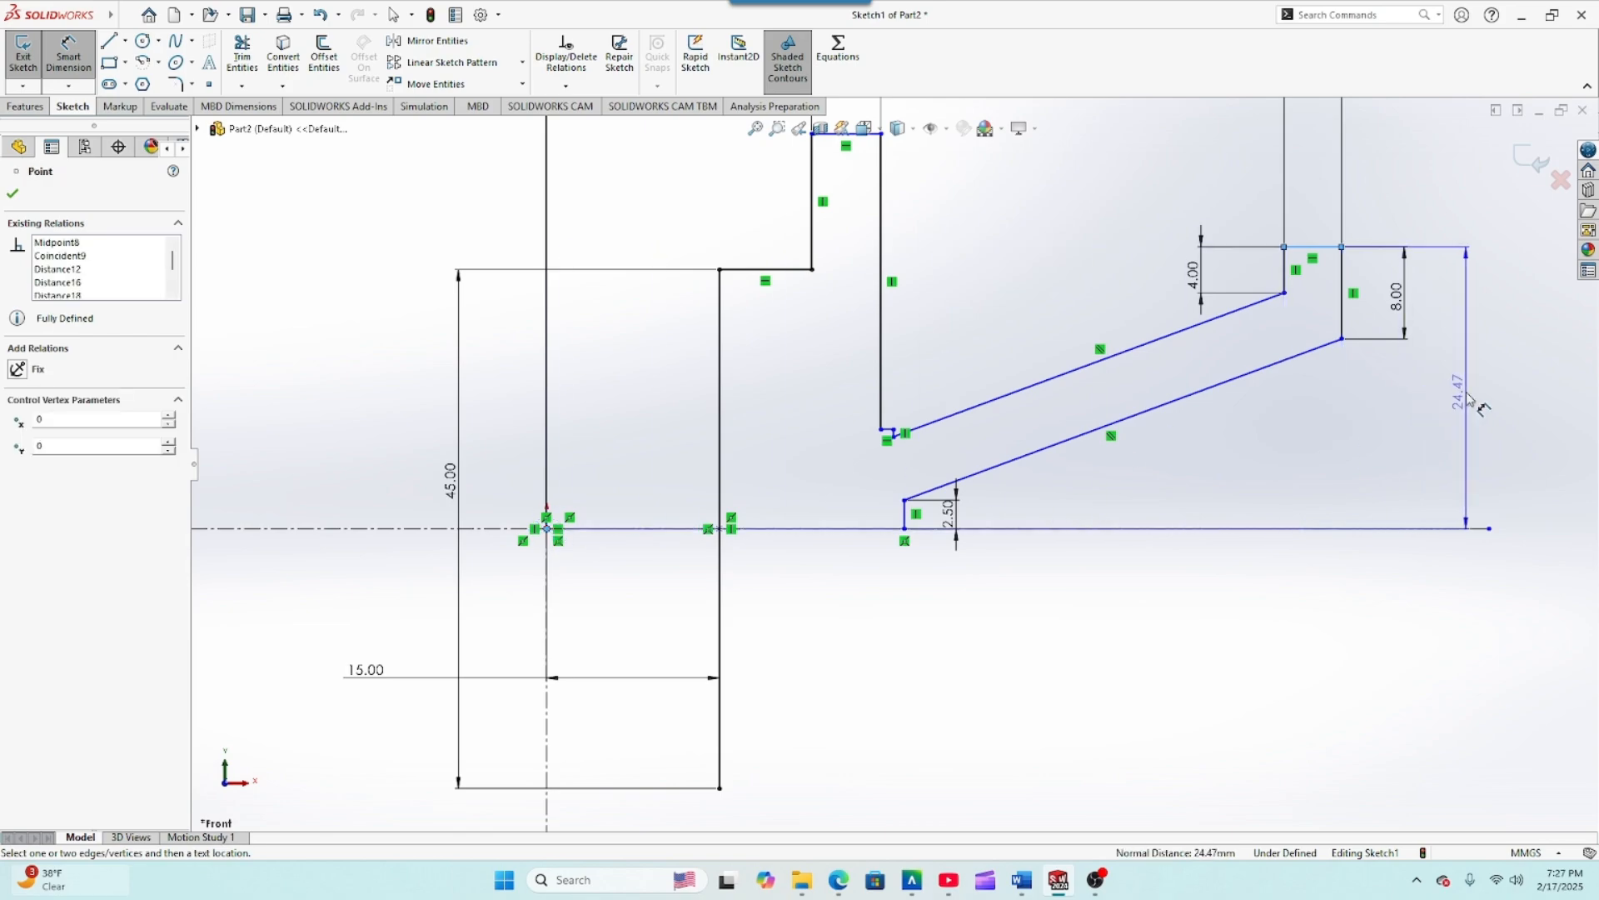
pyautogui.click(1468, 398)
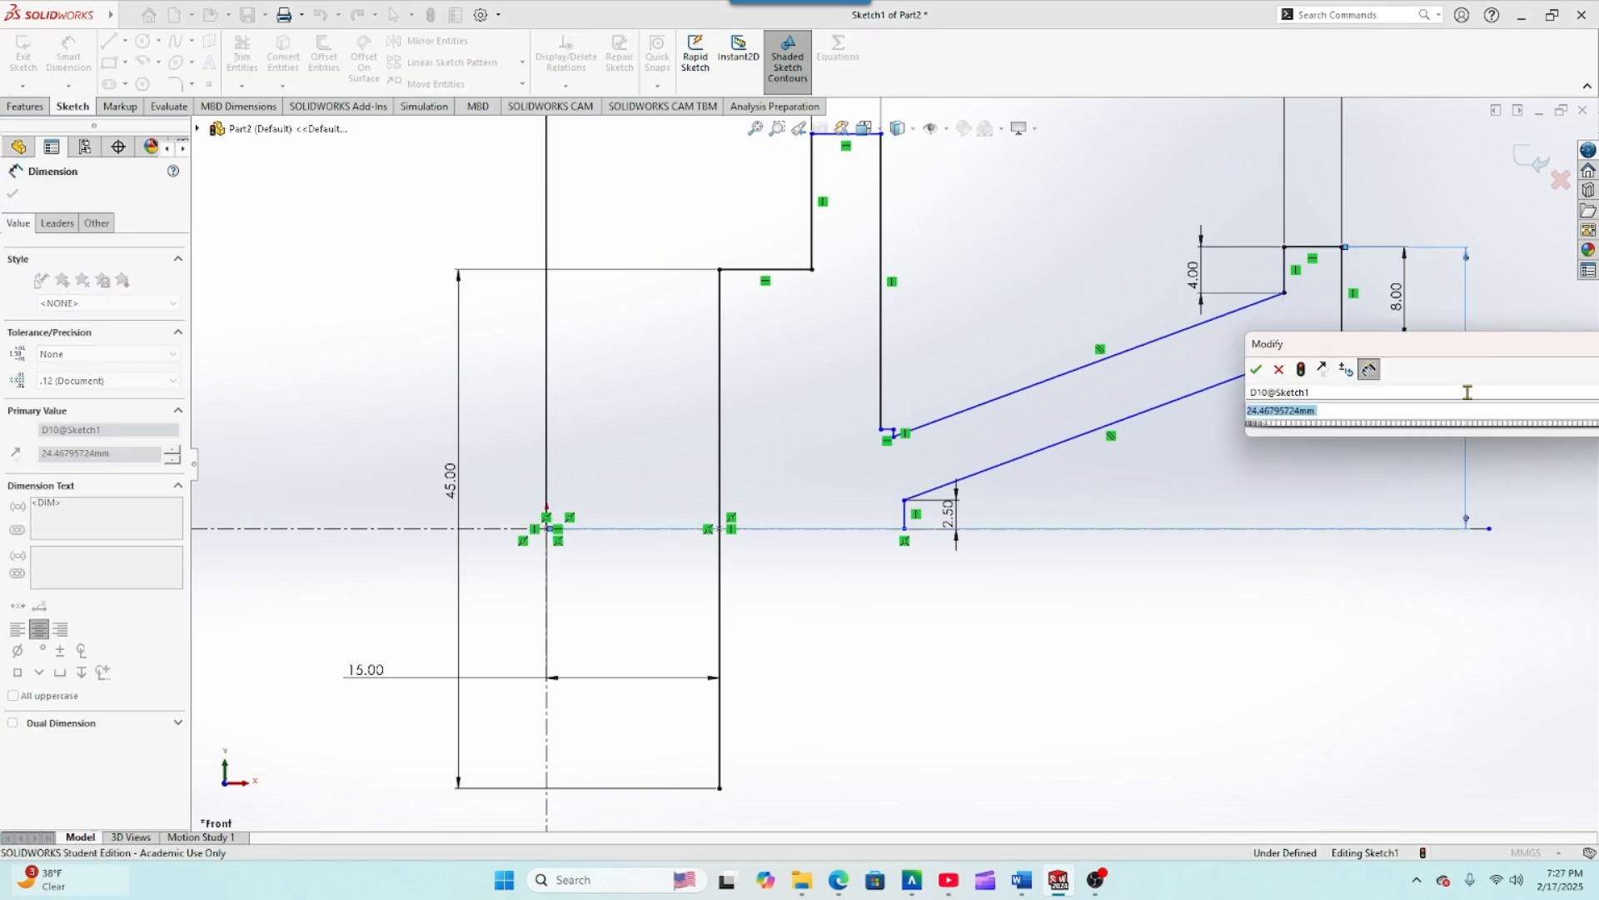
pyautogui.write('2')
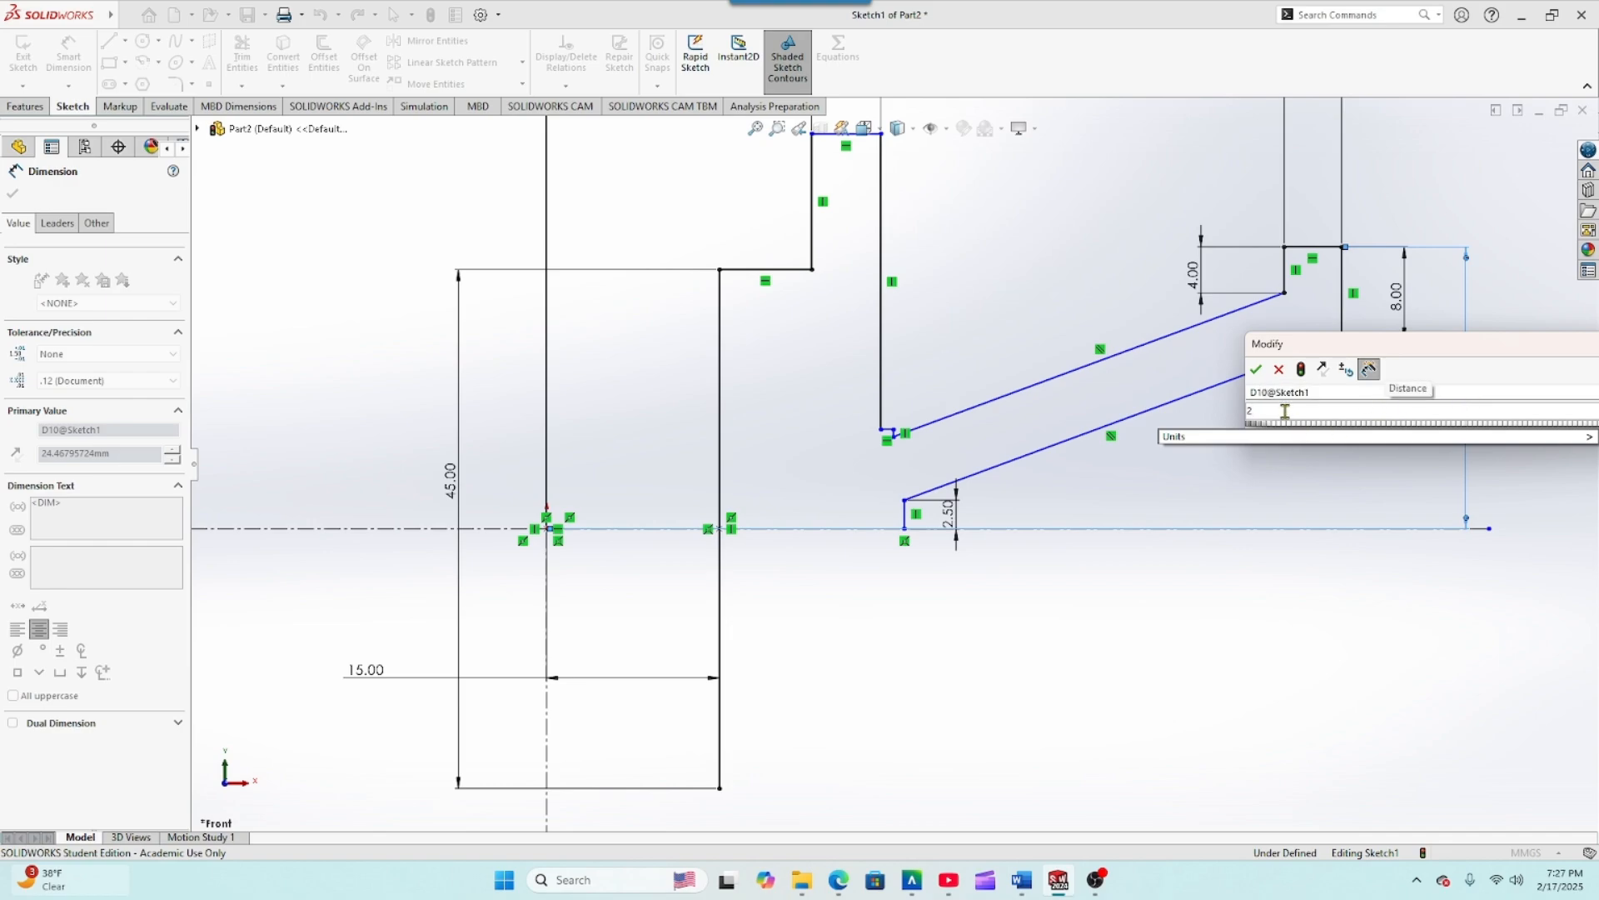
pyautogui.write('000')
pyautogui.moveTo(1288, 441)
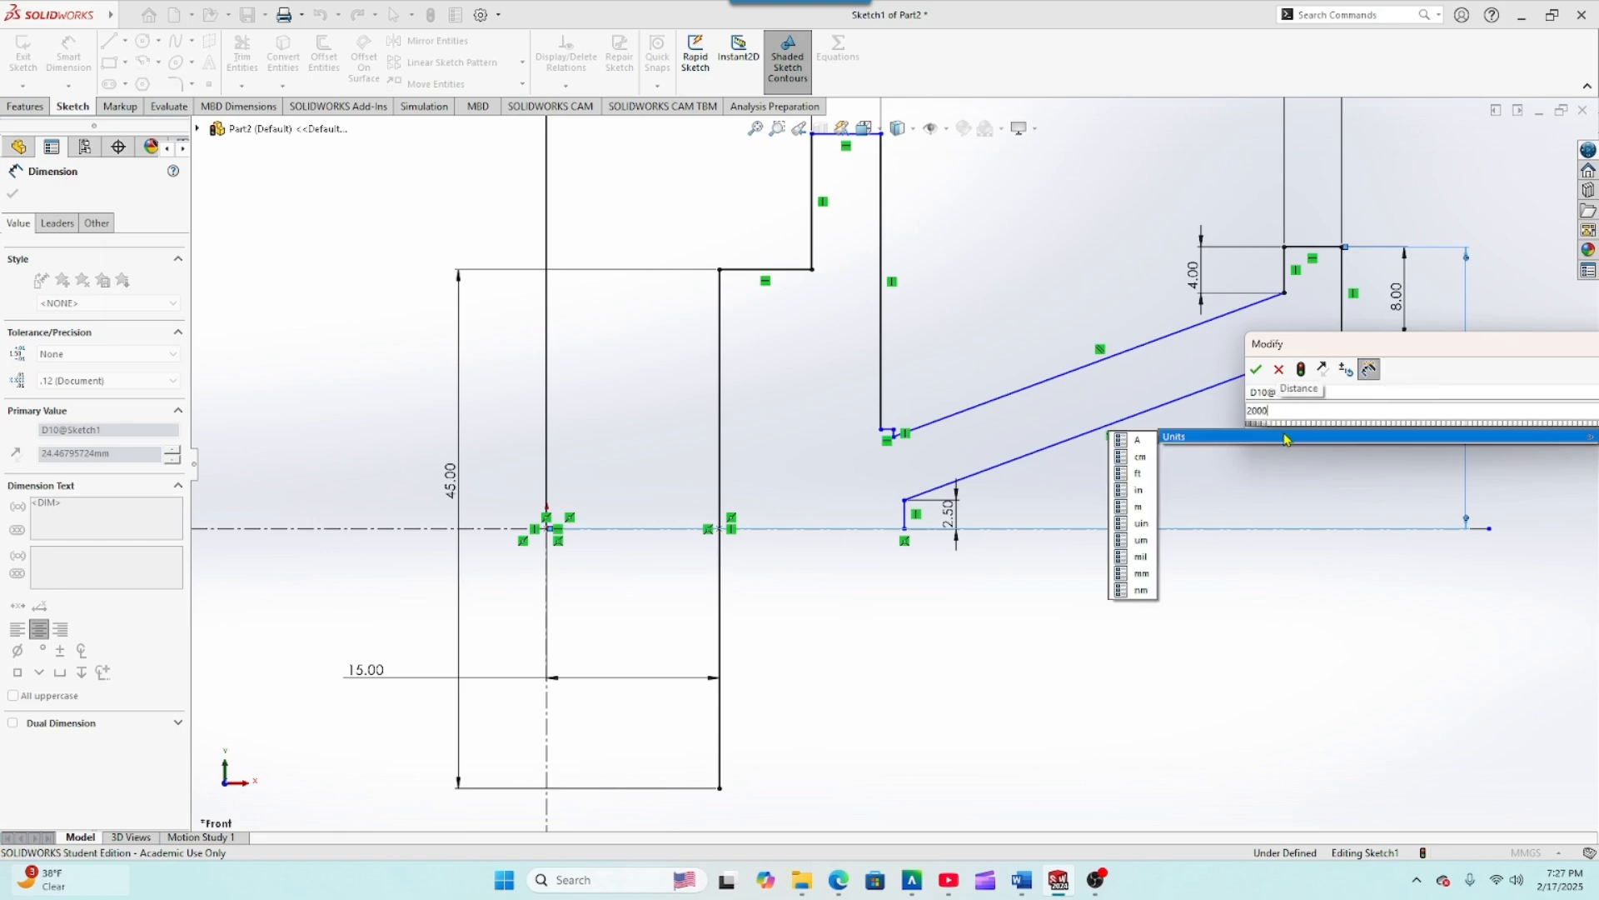
pyautogui.press('BackSpace')
pyautogui.press('BackSpace')
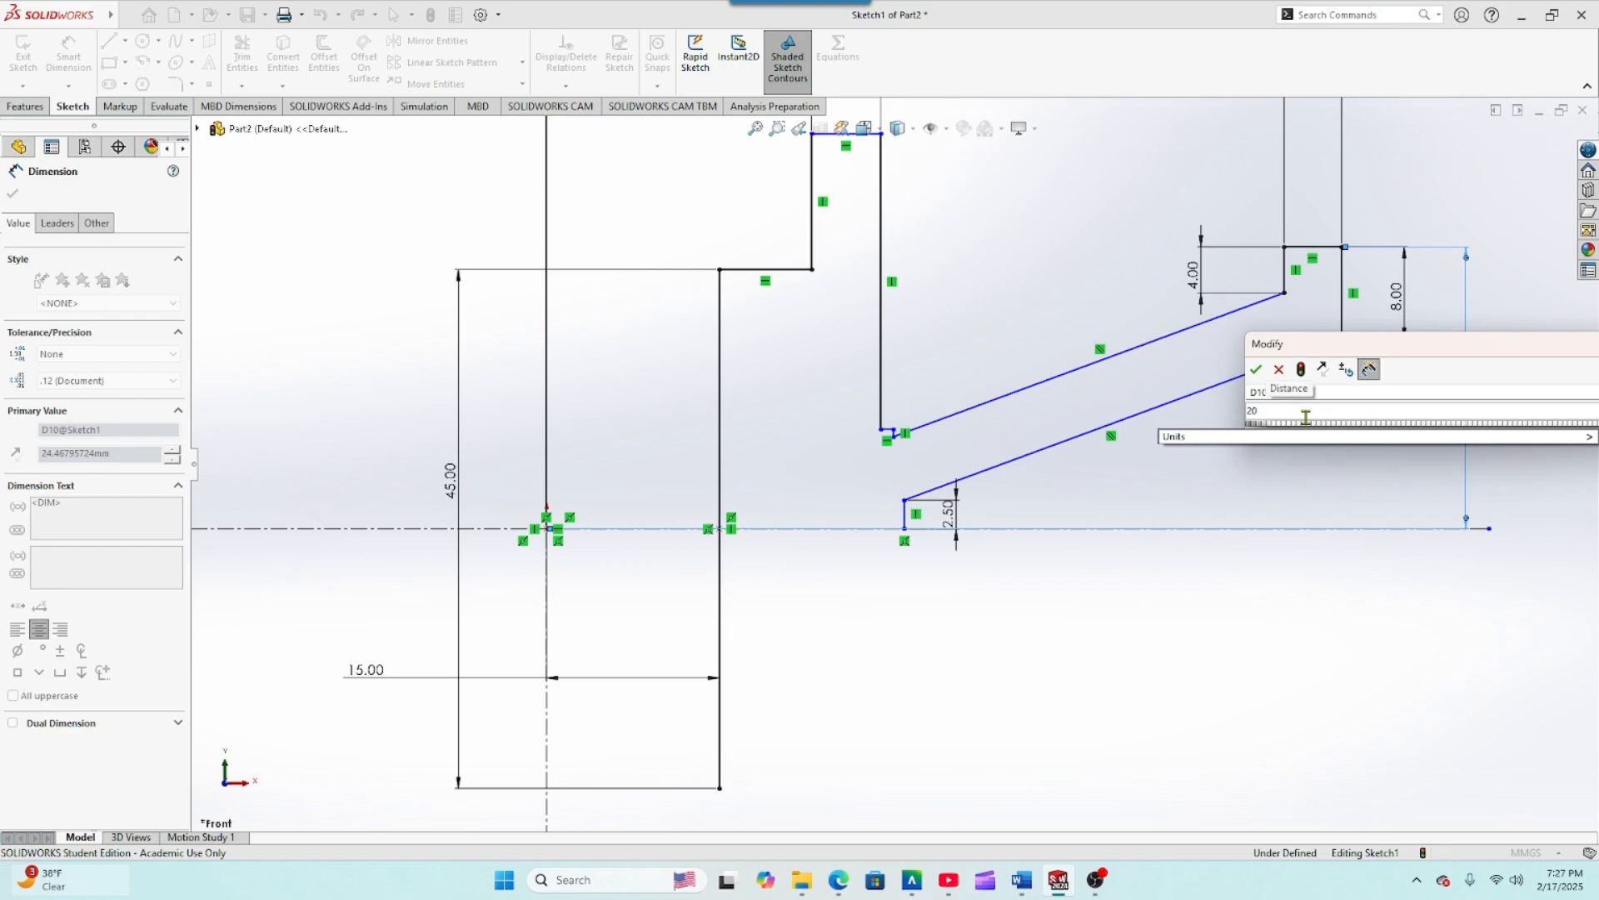
pyautogui.click(1256, 369)
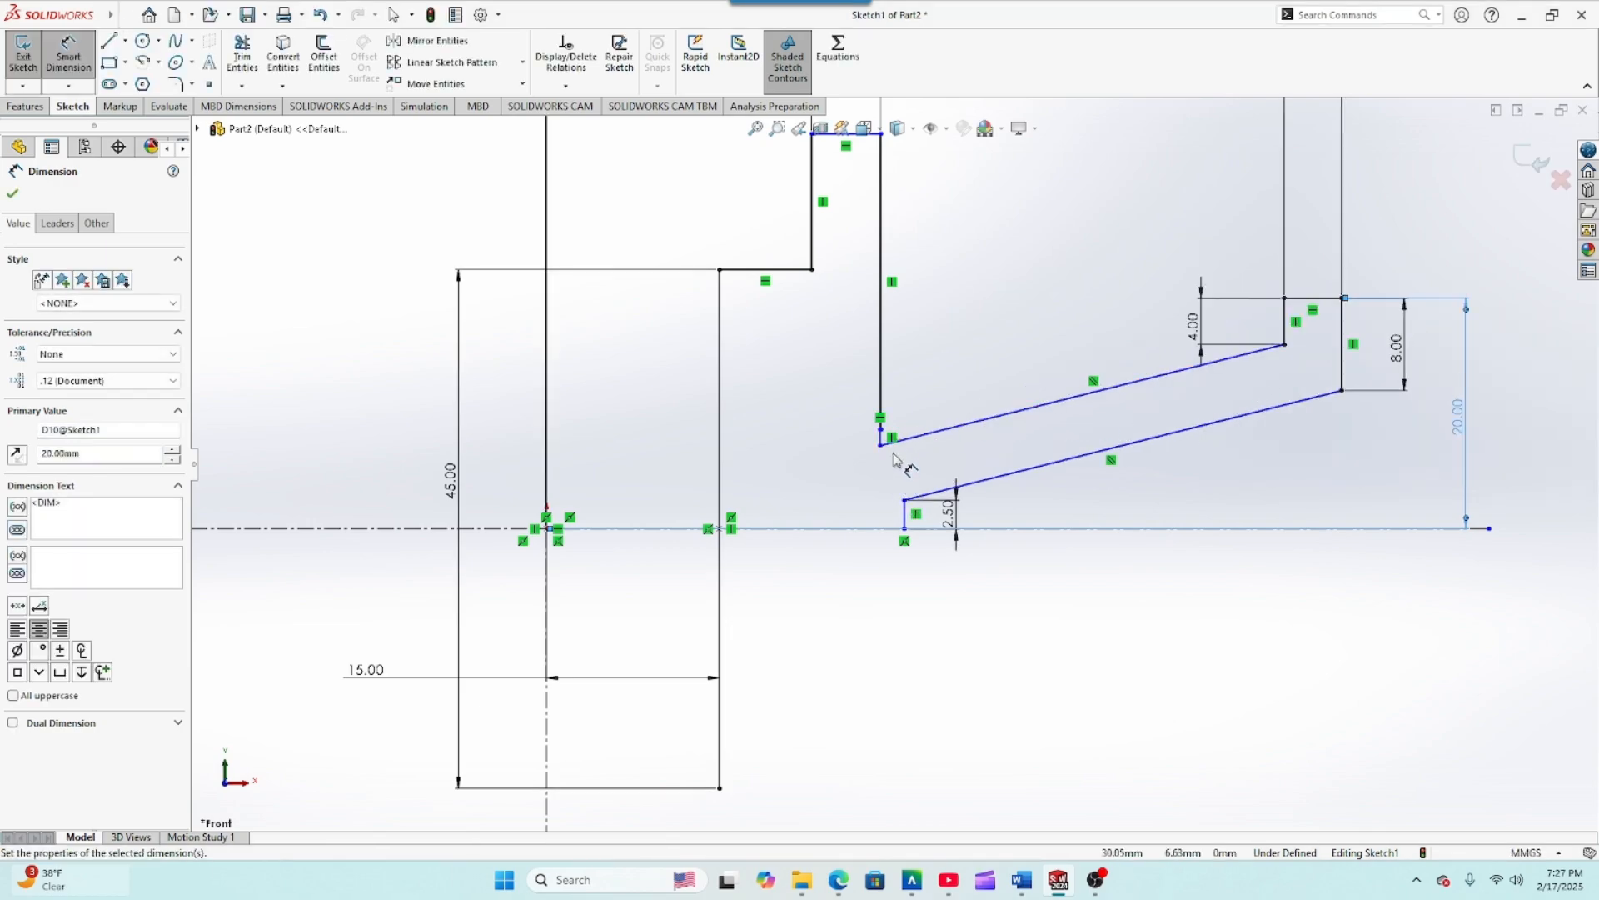
# Step: Move the short vertical line at the upper slanted line's inner end about 1.5 mm outward from the tall step's far vertical edge
pyautogui.scroll(-4, 893, 459)
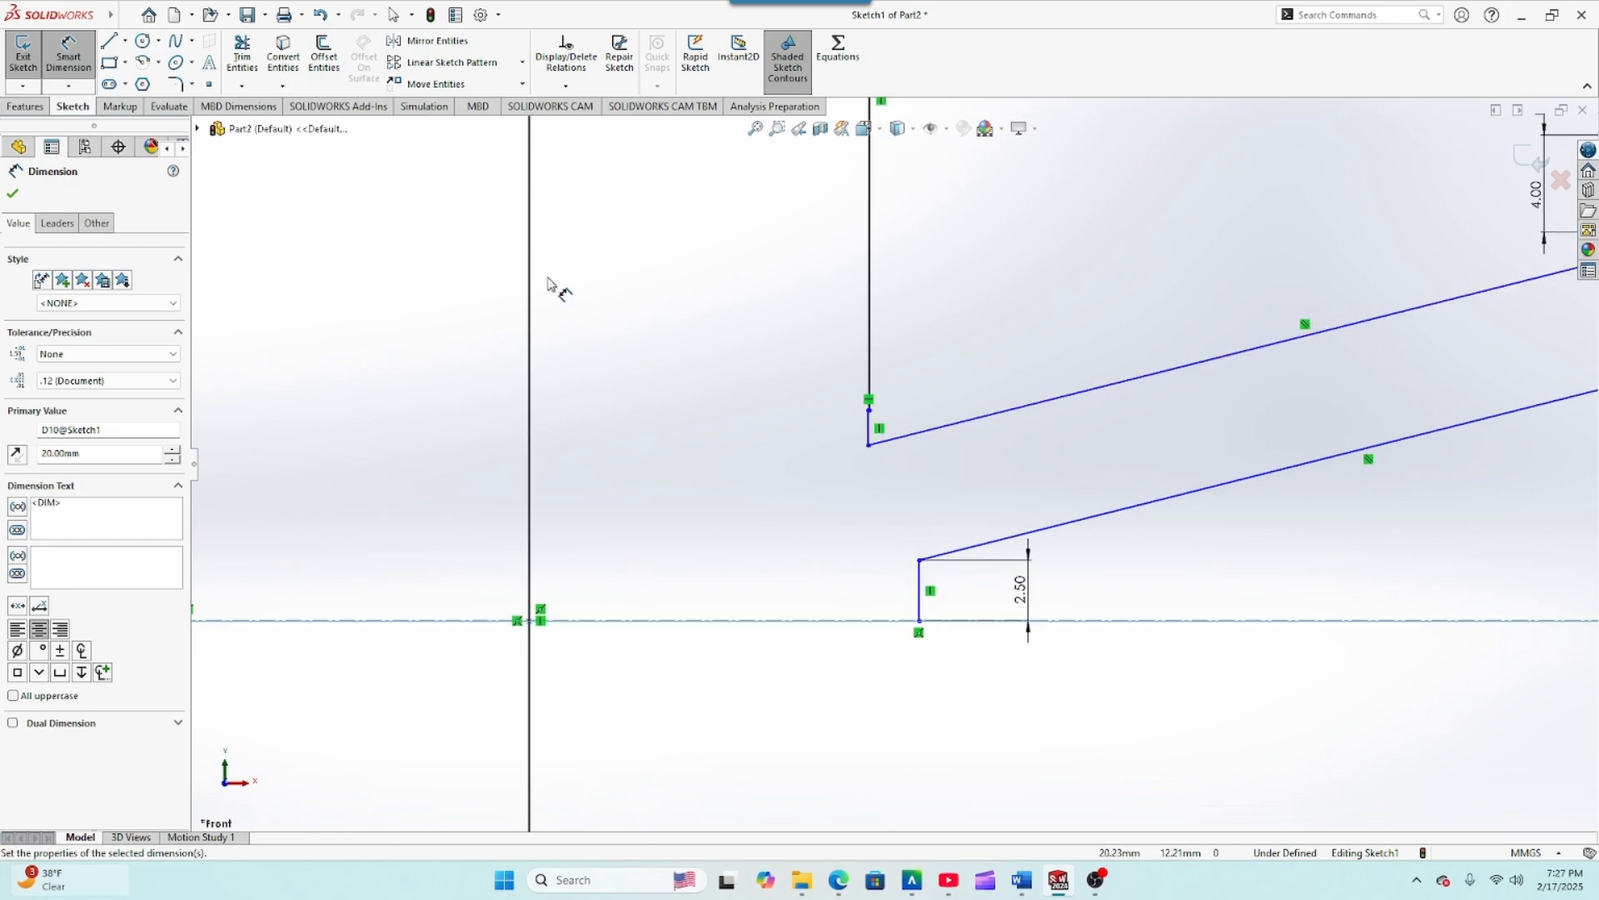
pyautogui.click(13, 198)
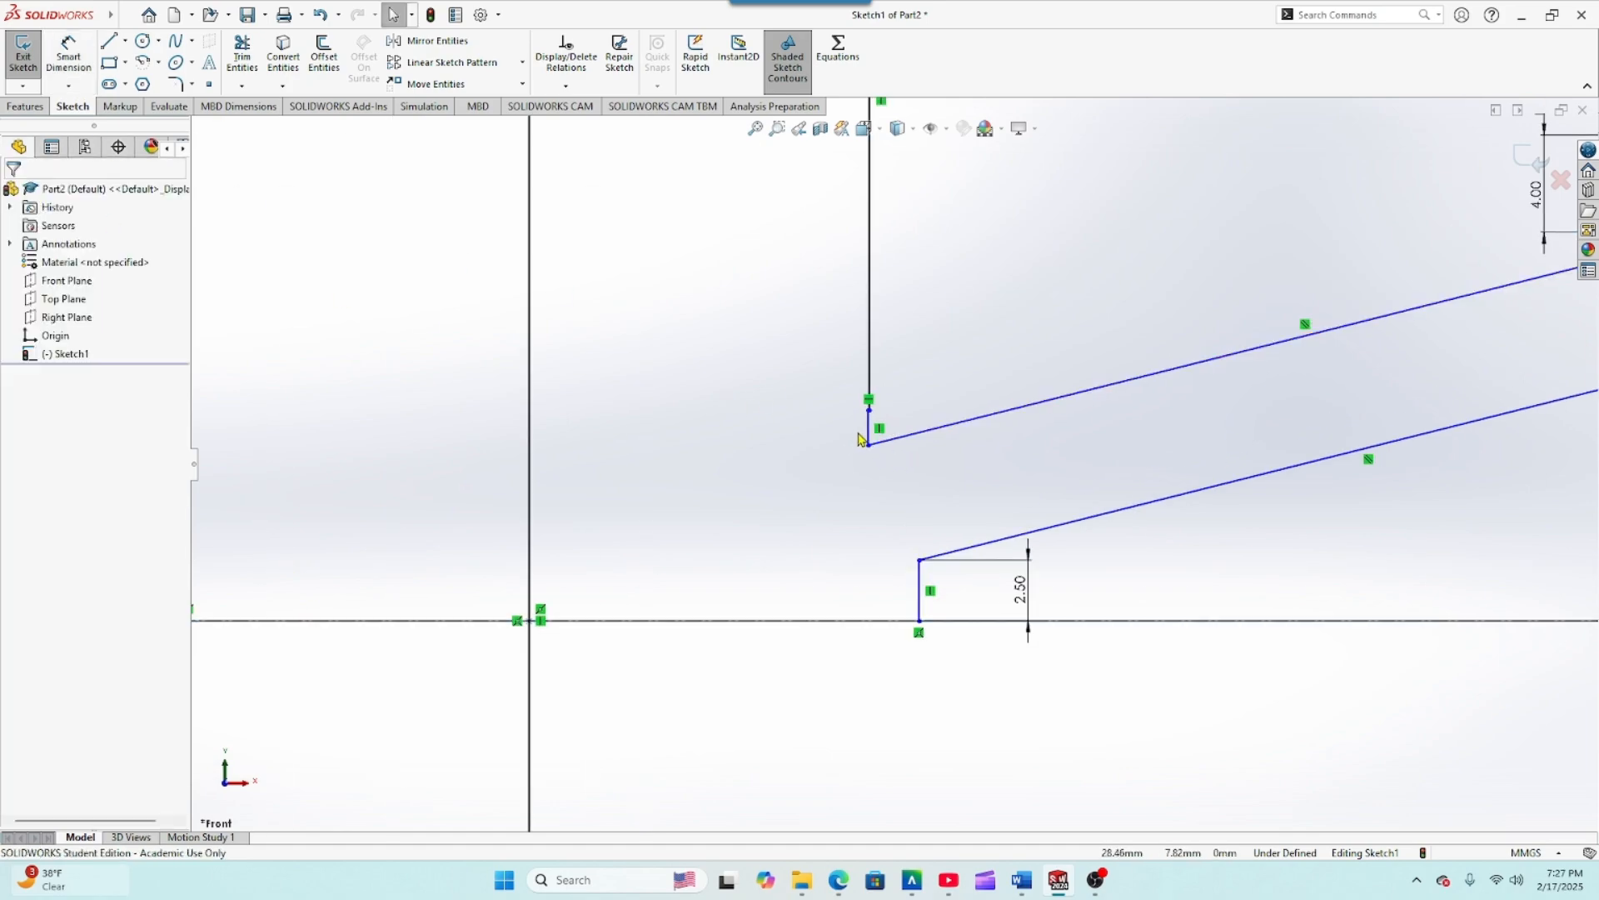
pyautogui.moveTo(869, 440); pyautogui.dragTo(907, 434)
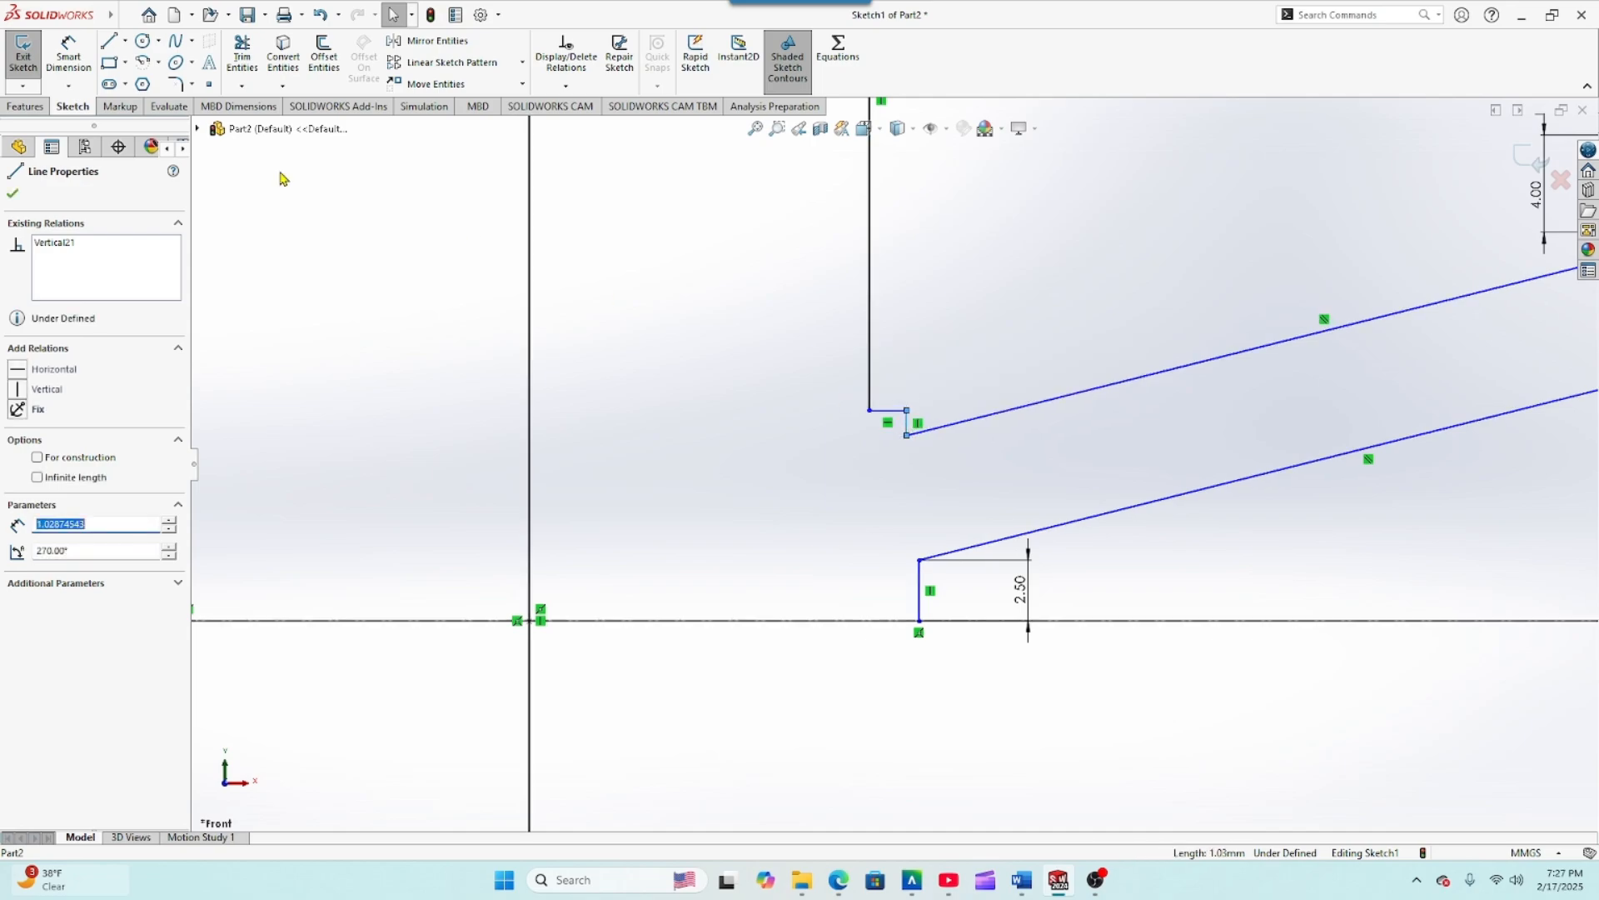
pyautogui.click(13, 197)
# Step: Dimension the short vertical line at the upper slanted line's inner end and set its length to 4 mm
pyautogui.click(69, 58)
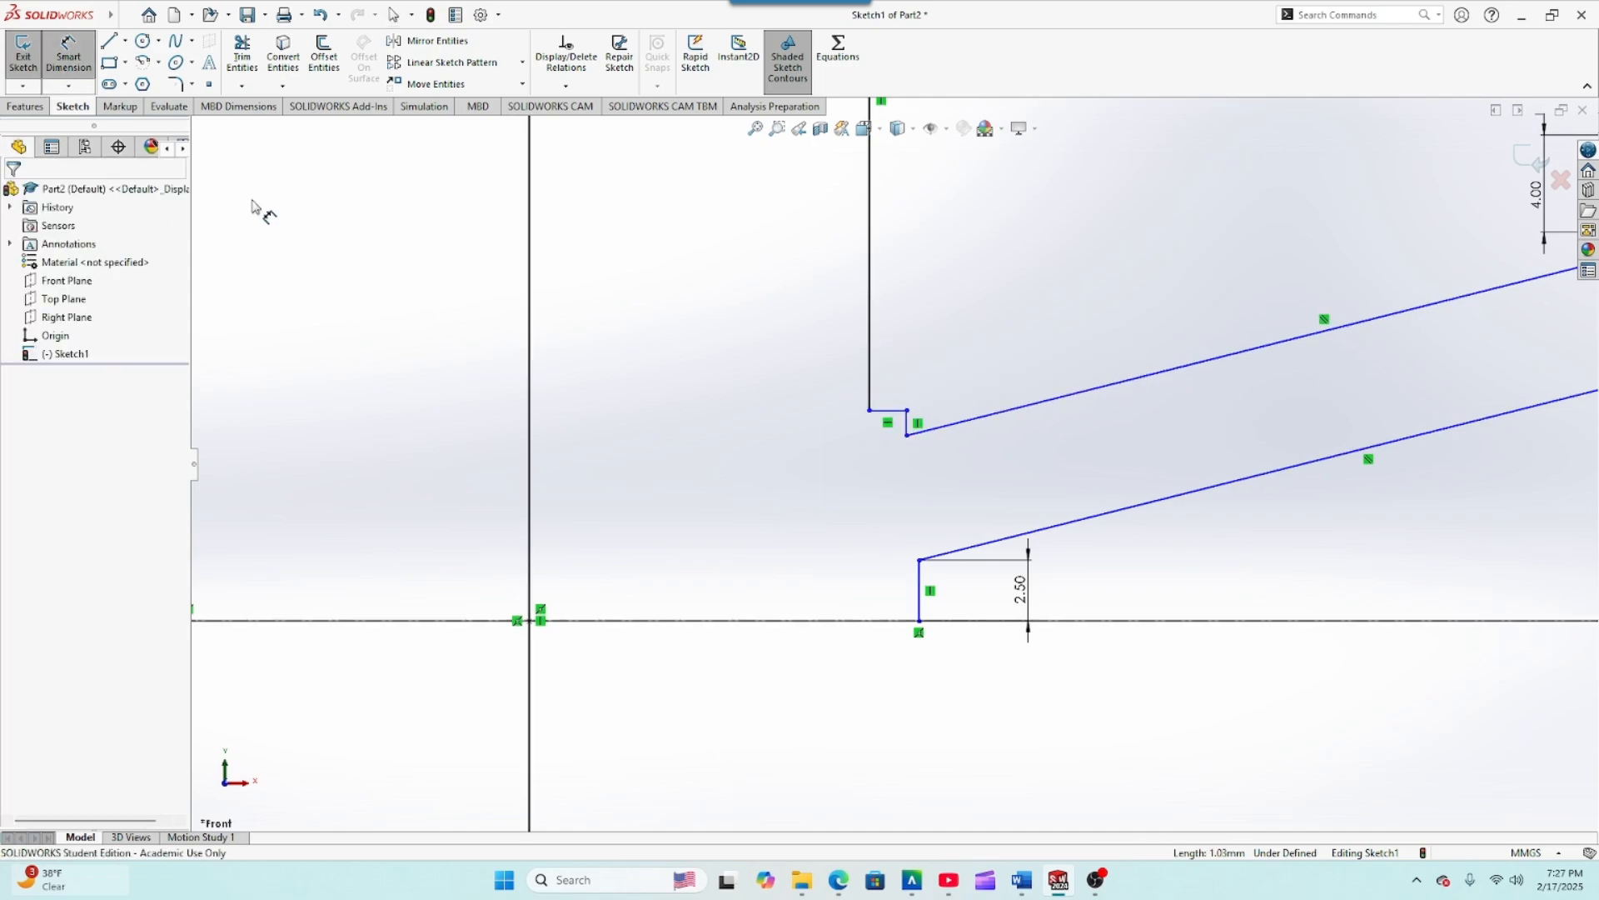
pyautogui.scroll(-3, 889, 403)
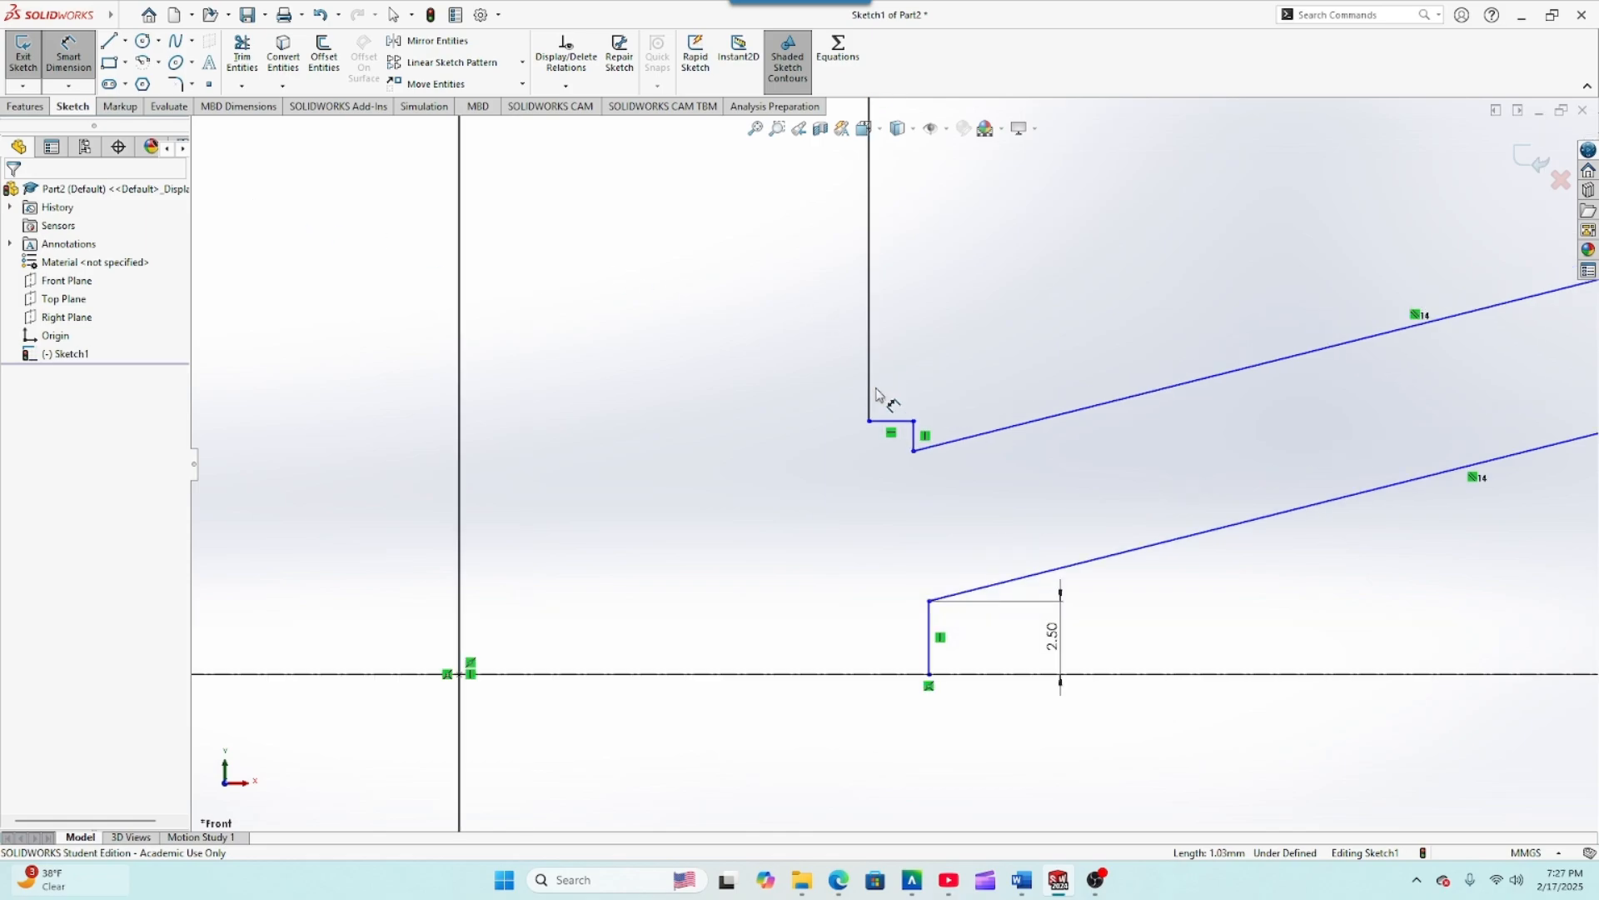
pyautogui.scroll(-2, 923, 480)
pyautogui.click(953, 512)
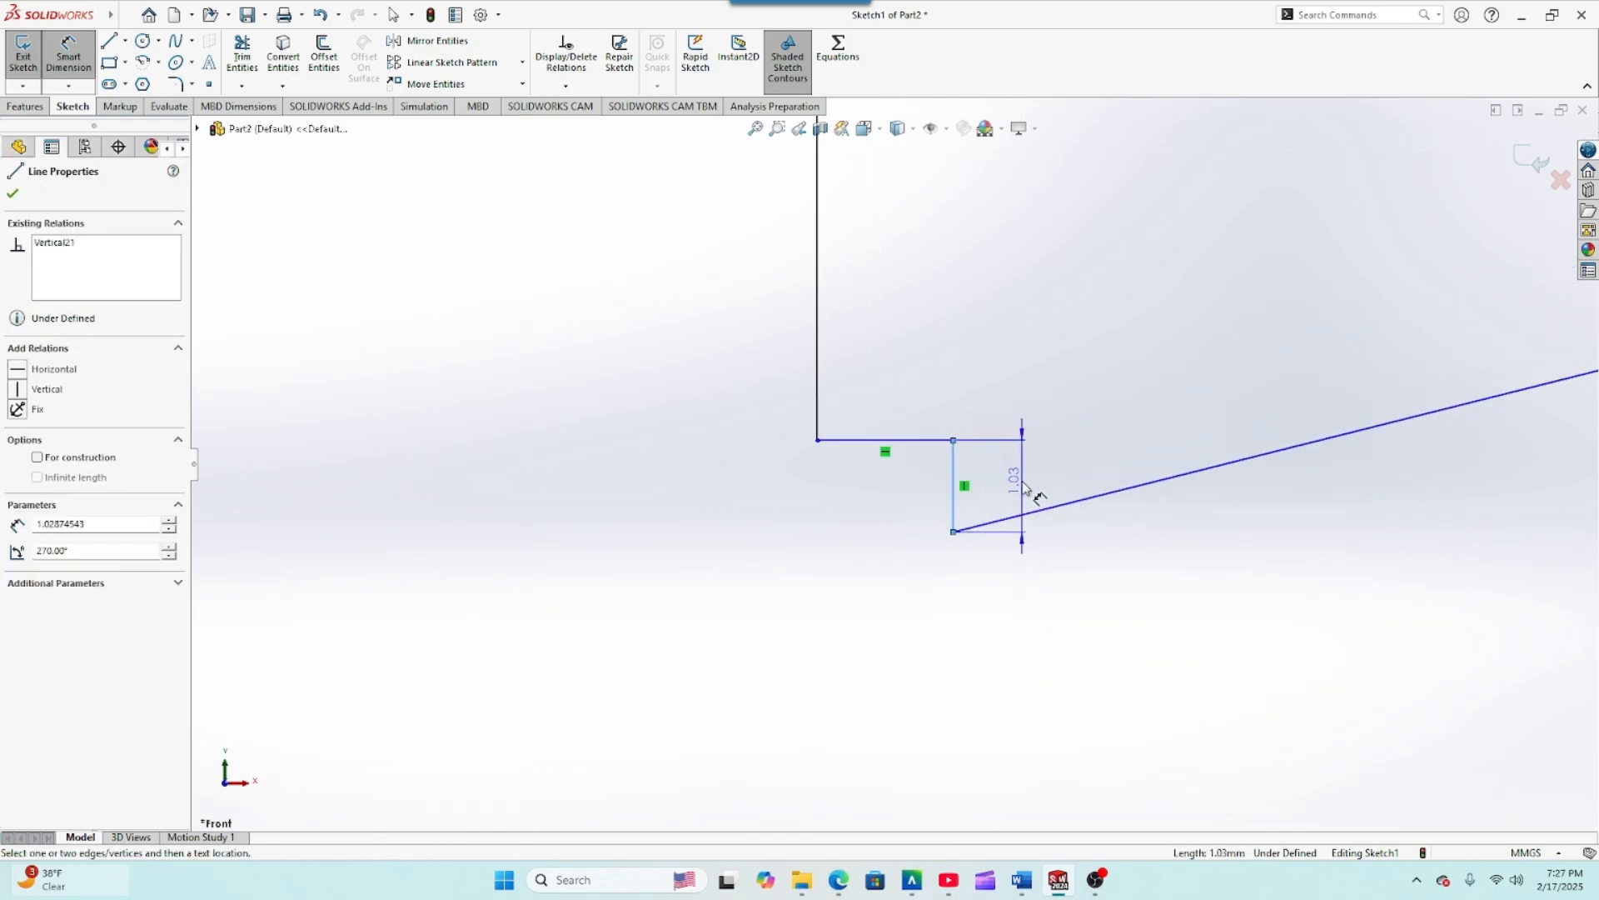
pyautogui.click(891, 509)
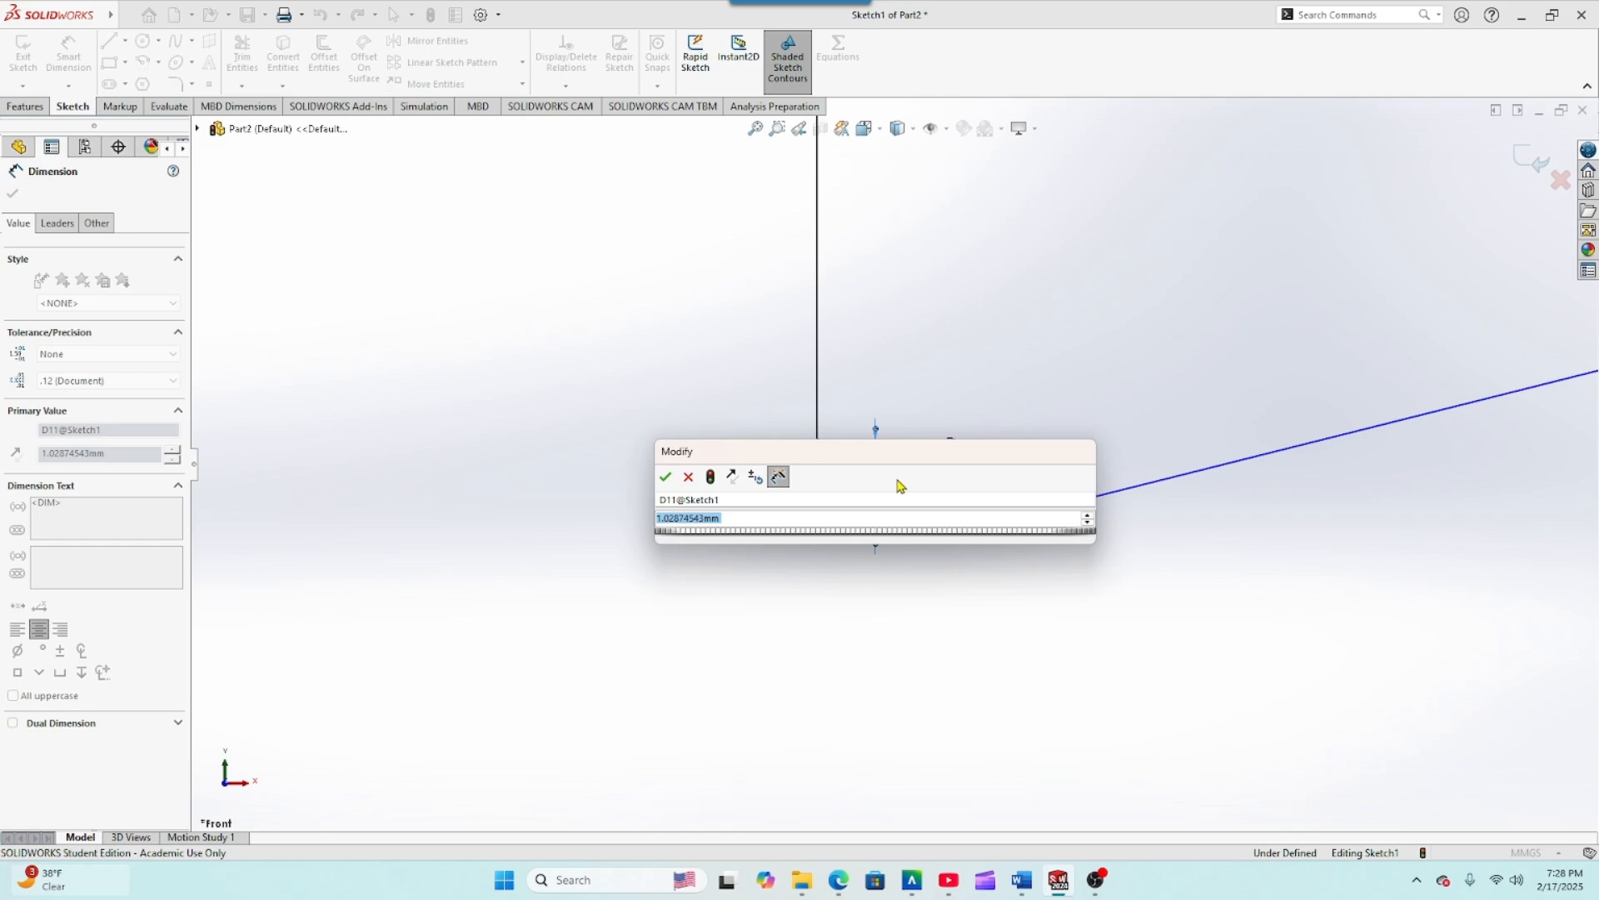
pyautogui.write('4')
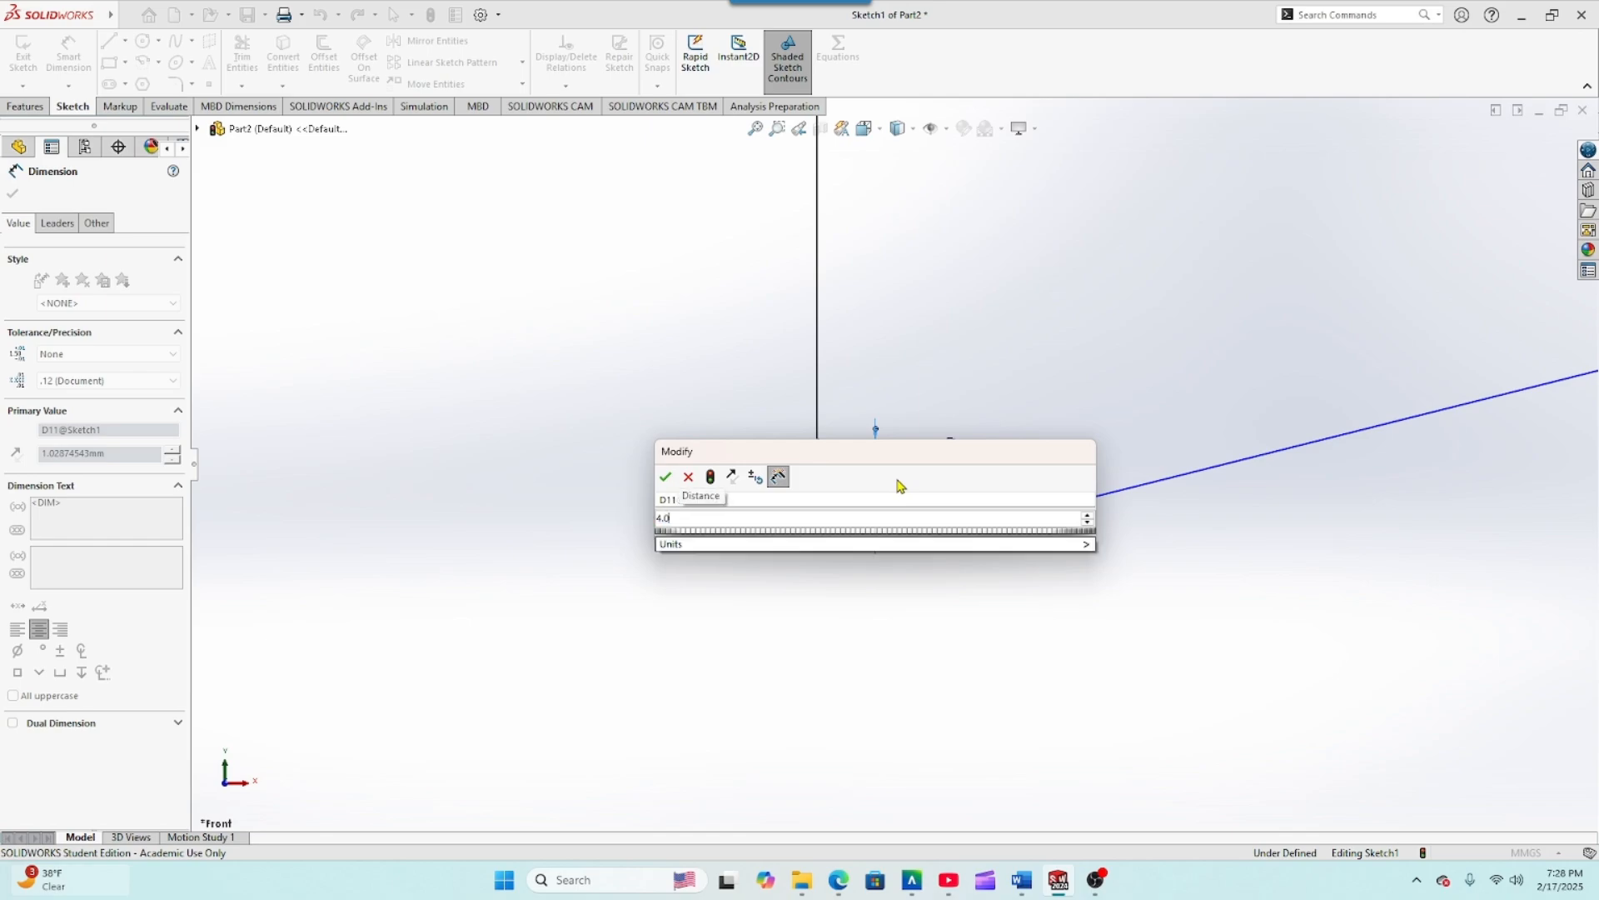
pyautogui.press('Return')
# Step: Dimension the short horizontal line between the tall step's far vertical edge and the 4 mm vertical line, setting it to 6 mm
pyautogui.scroll(3, 897, 419)
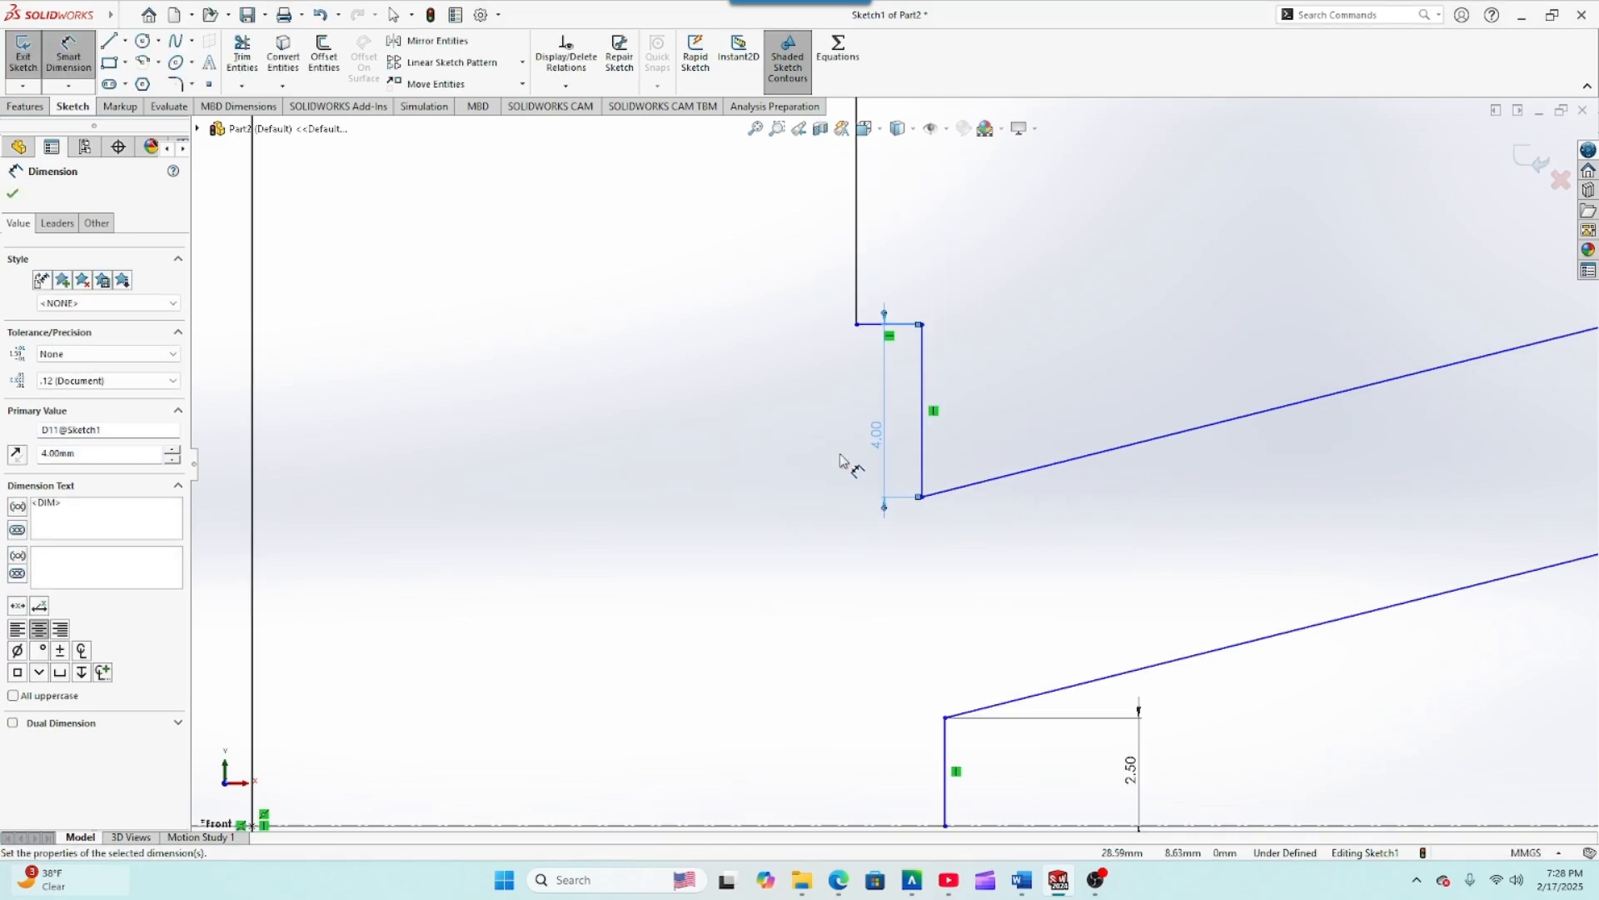
pyautogui.scroll(2, 950, 404)
pyautogui.scroll(-5, 941, 442)
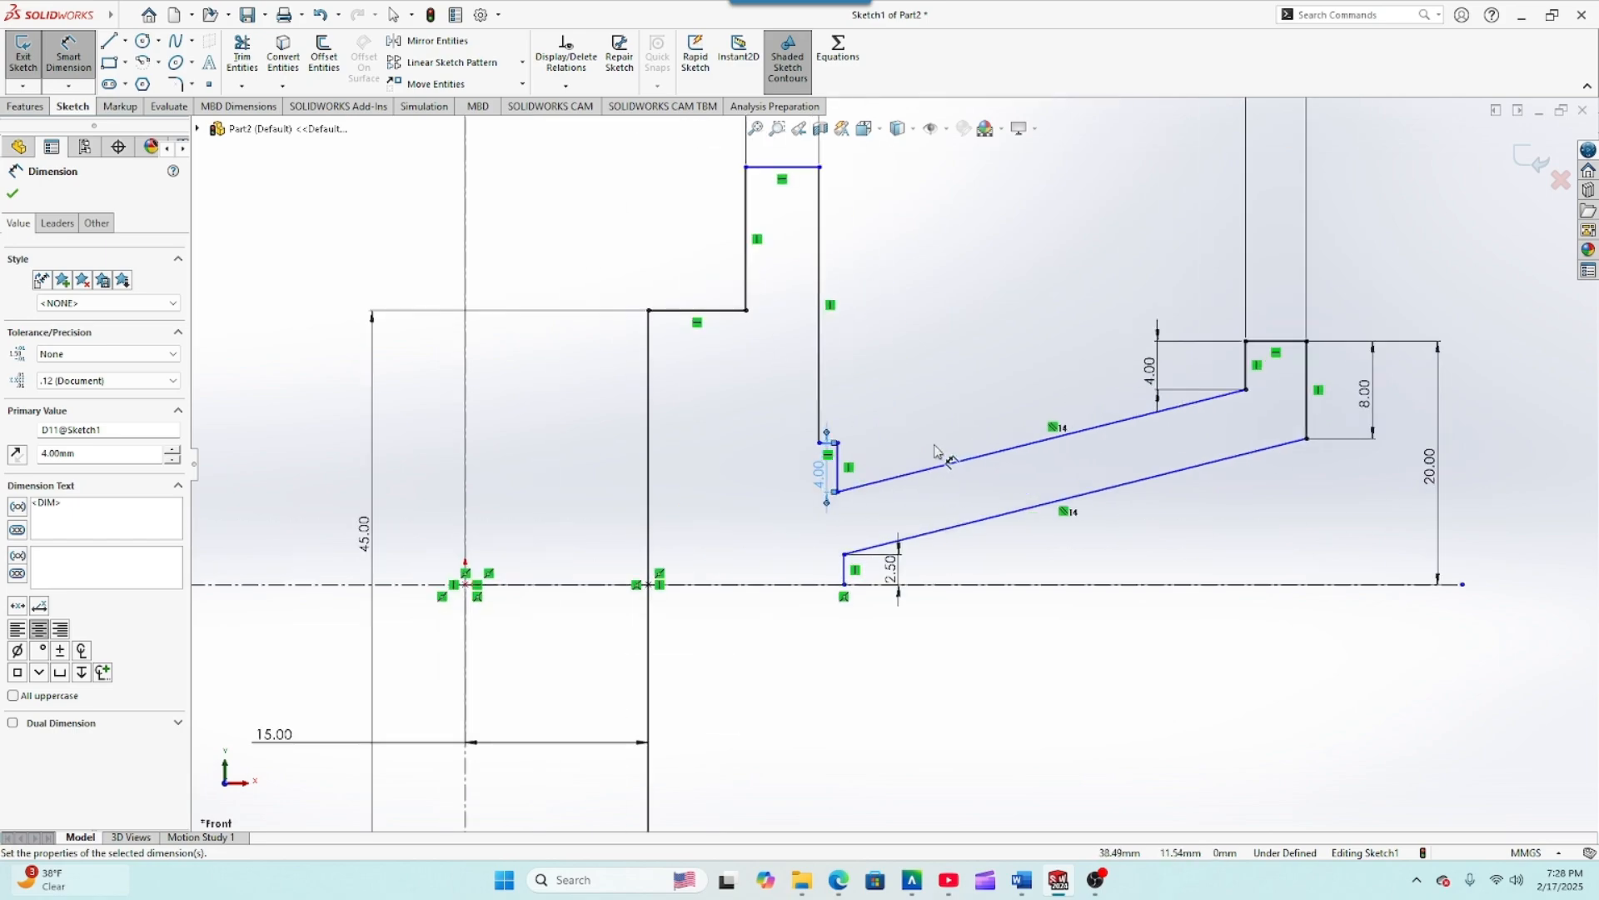
pyautogui.scroll(-3, 844, 468)
pyautogui.click(773, 417)
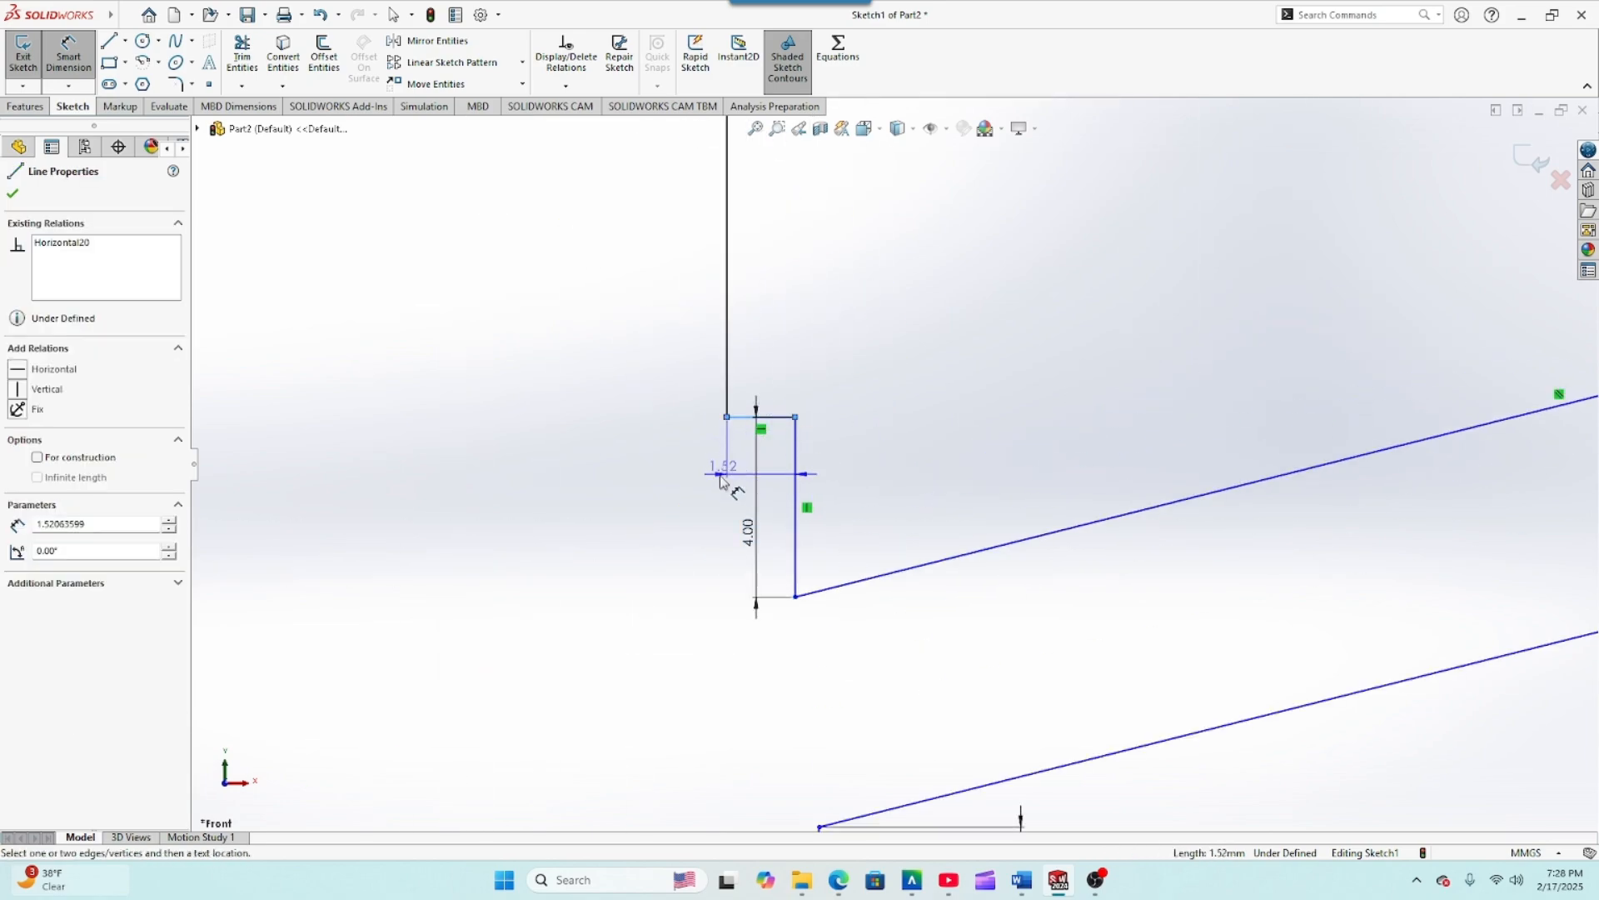
pyautogui.click(620, 479)
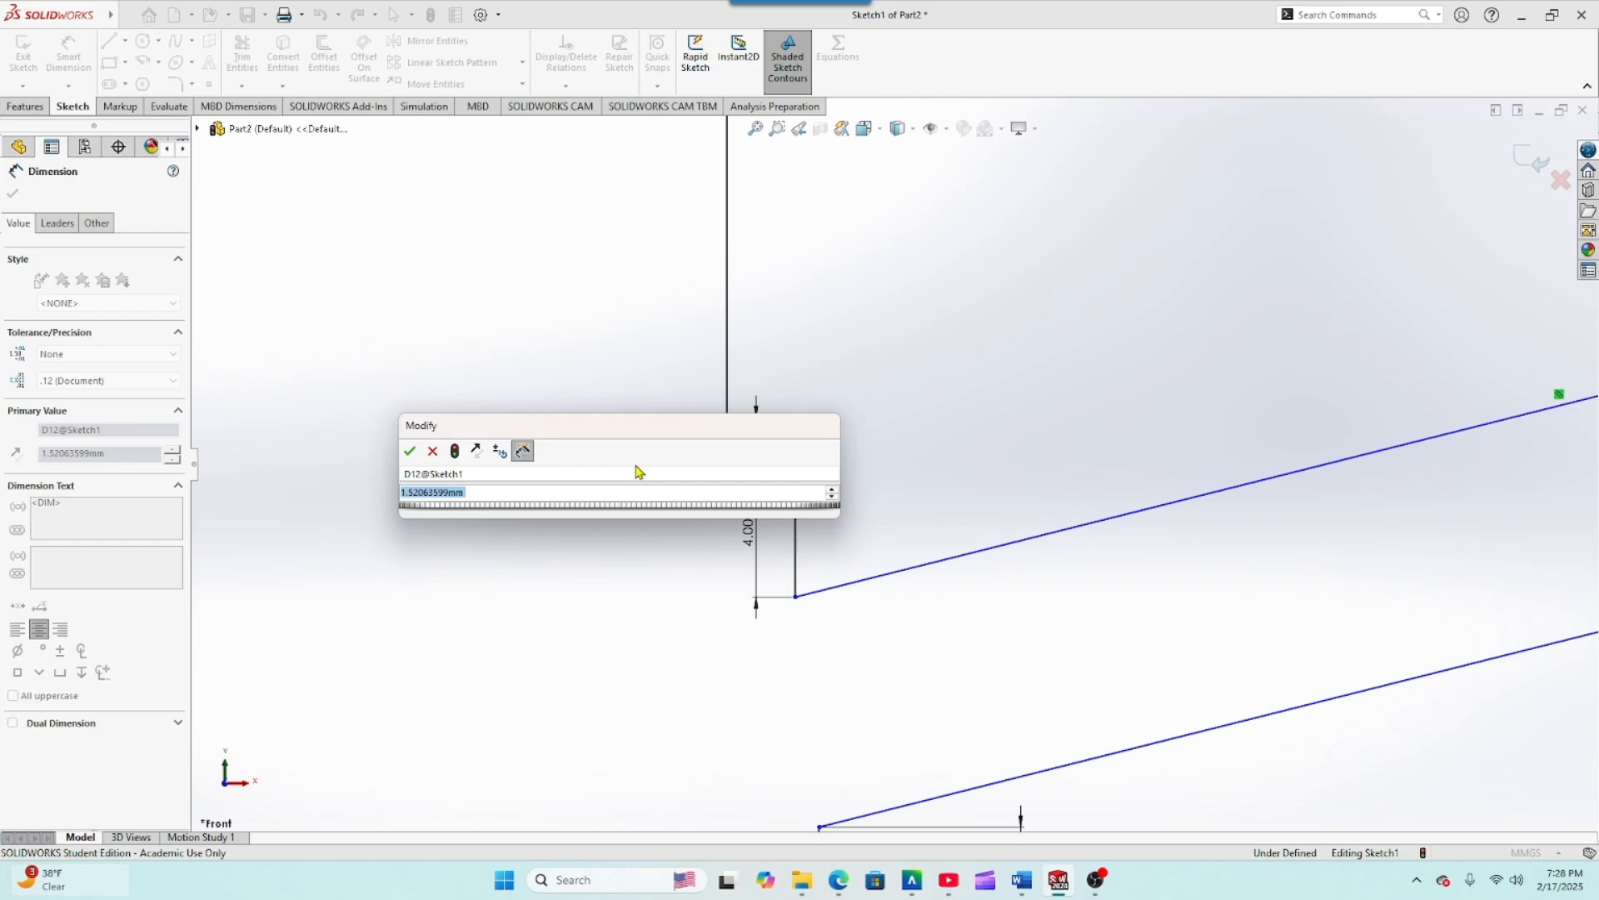
pyautogui.write('6.')
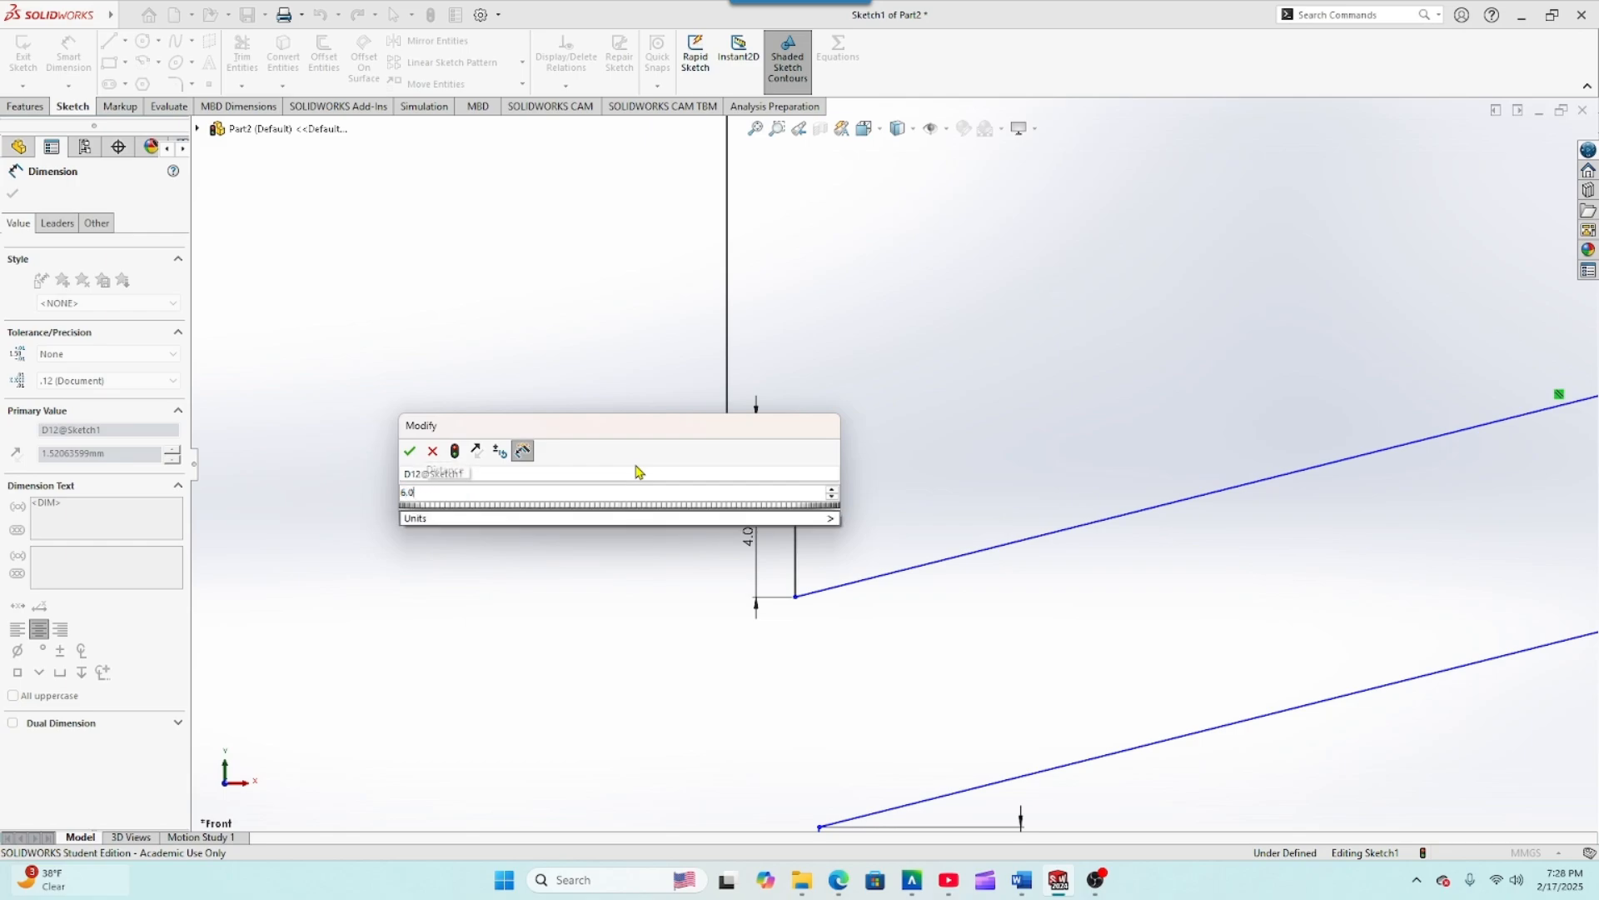
pyautogui.press('Return')
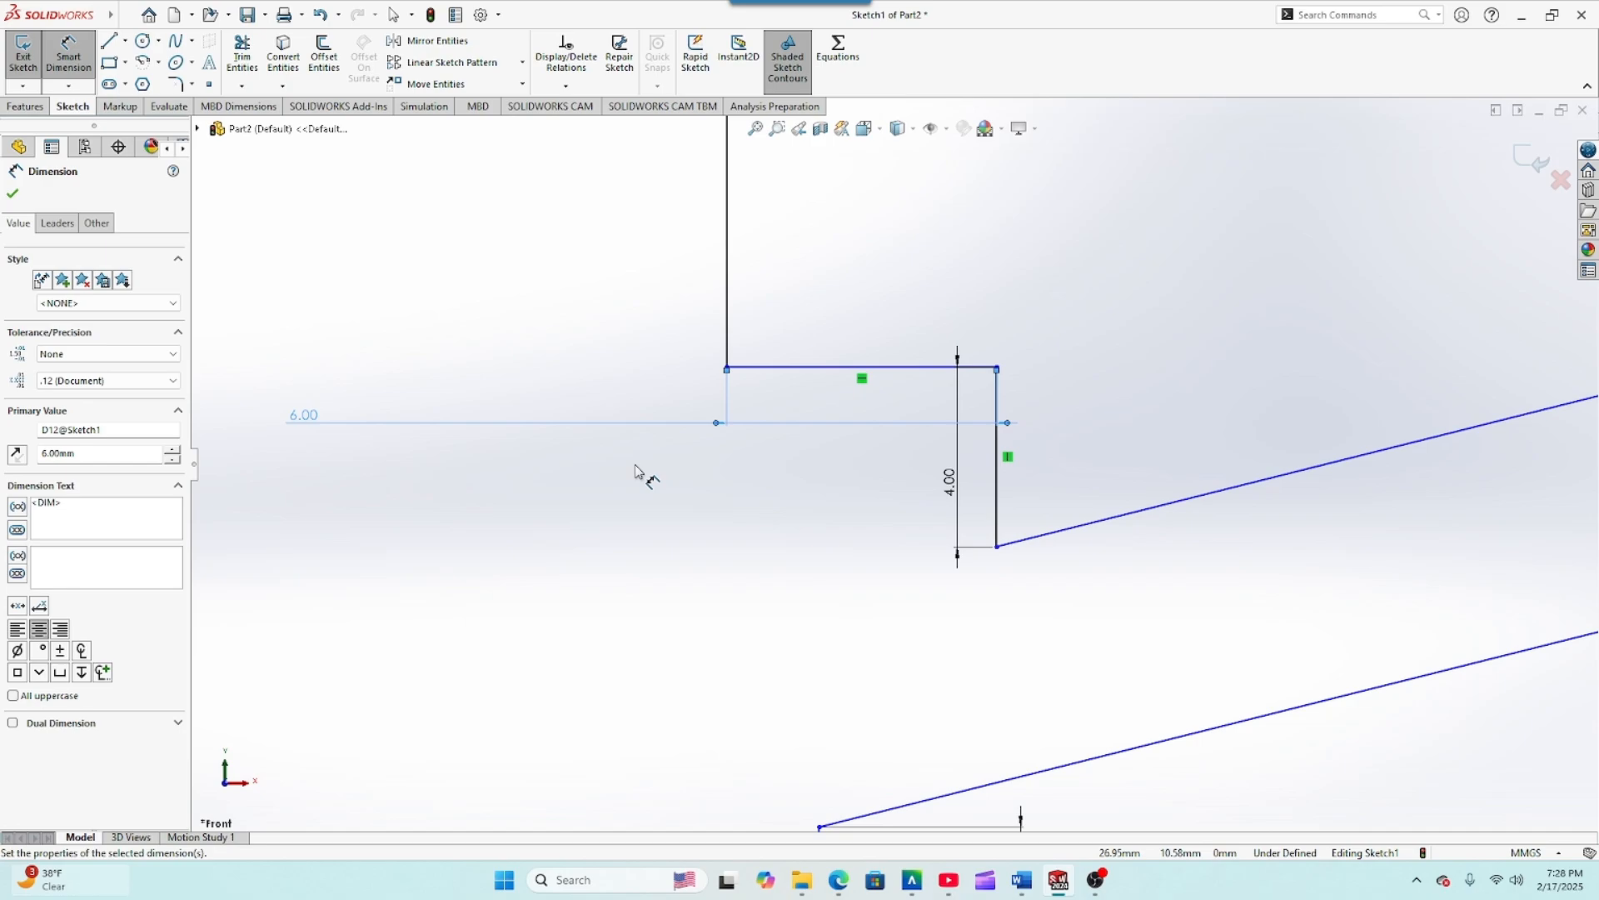
# Step: Dimension the tall step's far vertical edge, next to the slanted arm, and set its length to 25 mm
pyautogui.scroll(6, 703, 453)
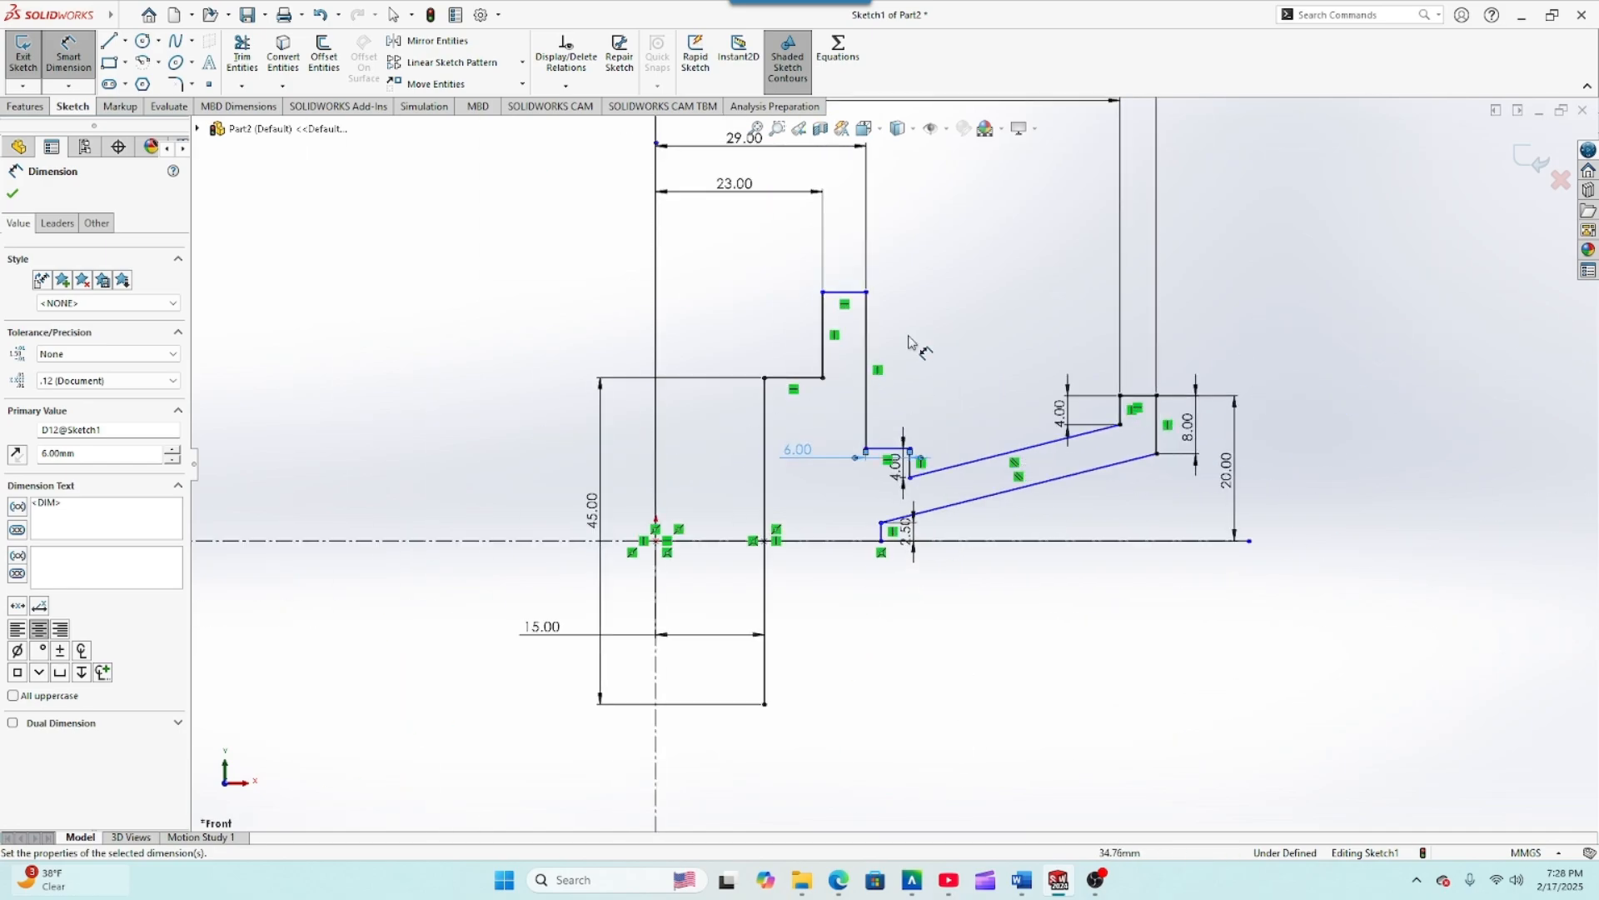
pyautogui.scroll(-2, 912, 343)
pyautogui.click(863, 392)
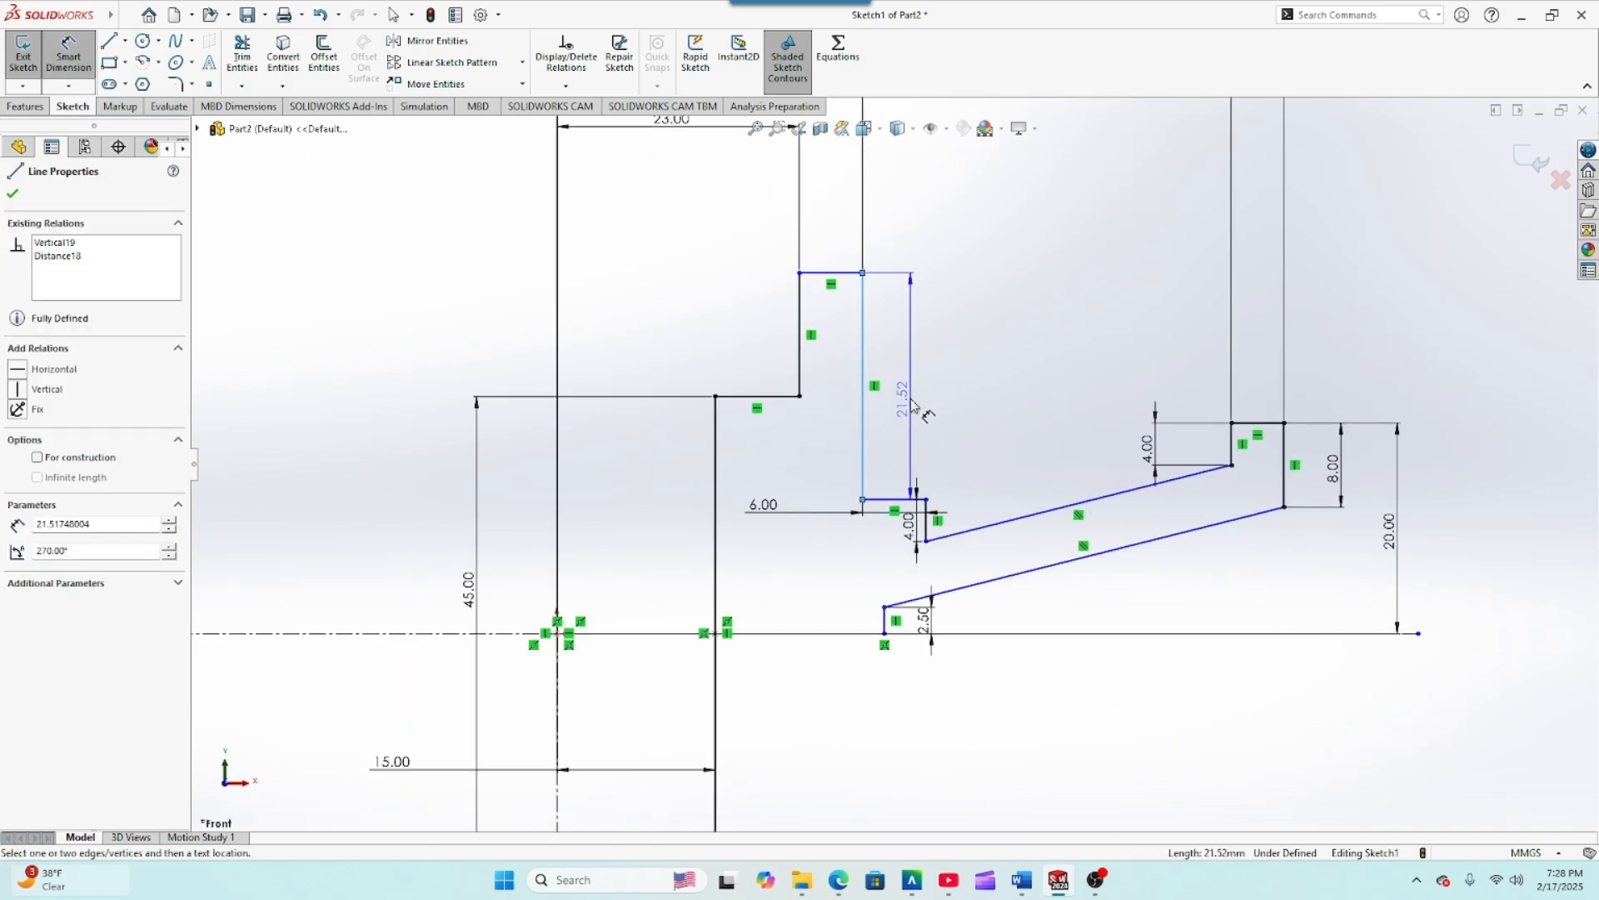
pyautogui.click(910, 416)
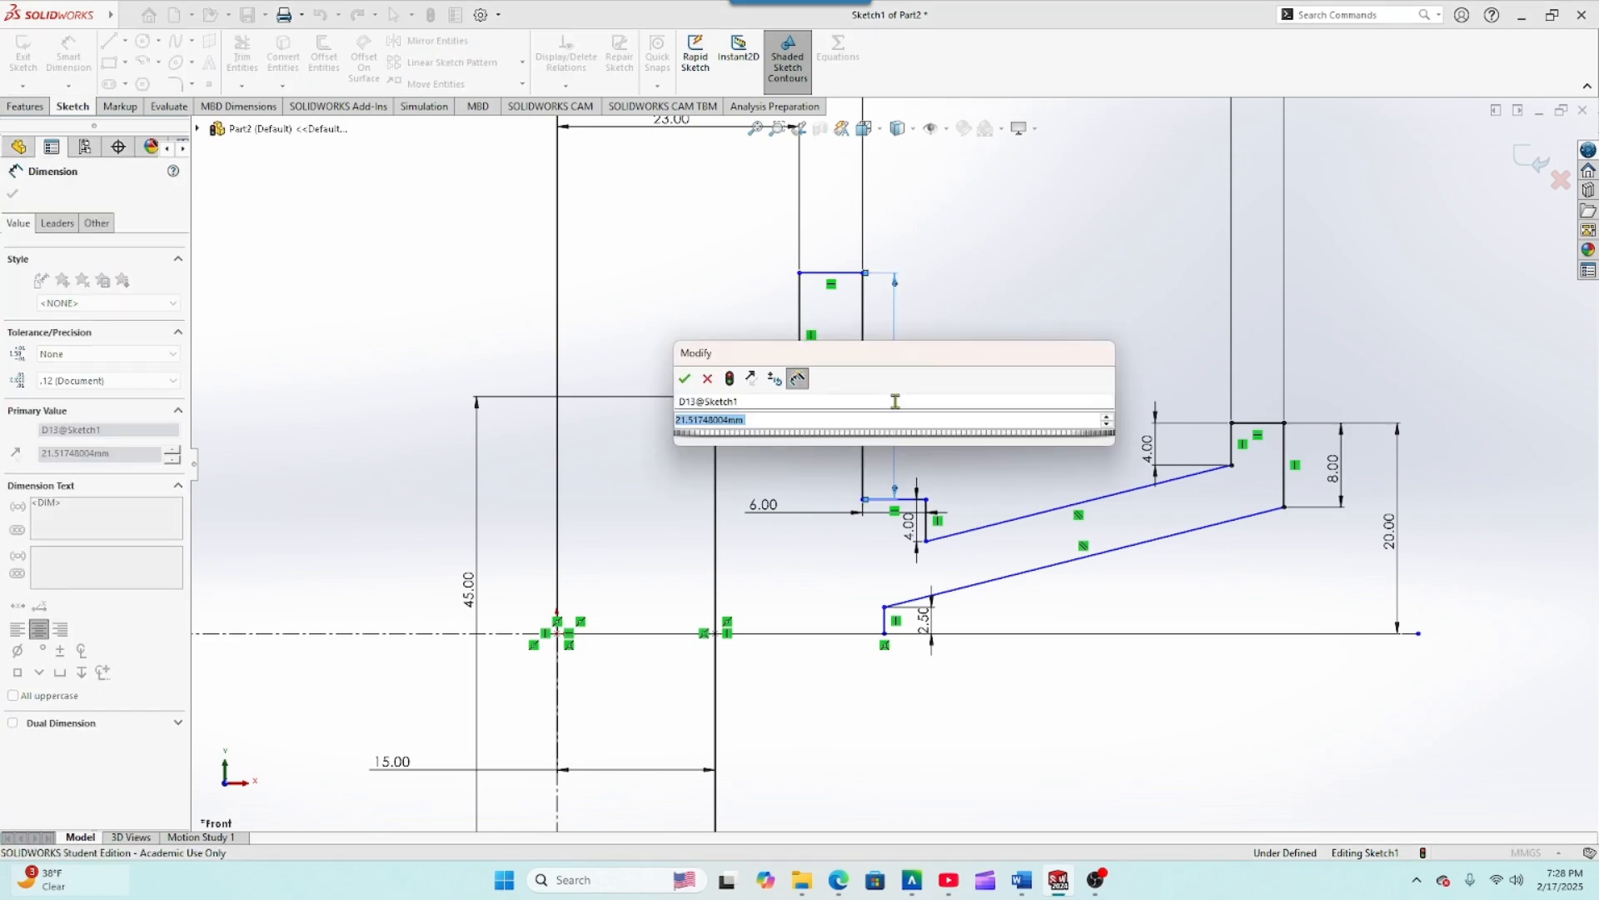
pyautogui.write('25')
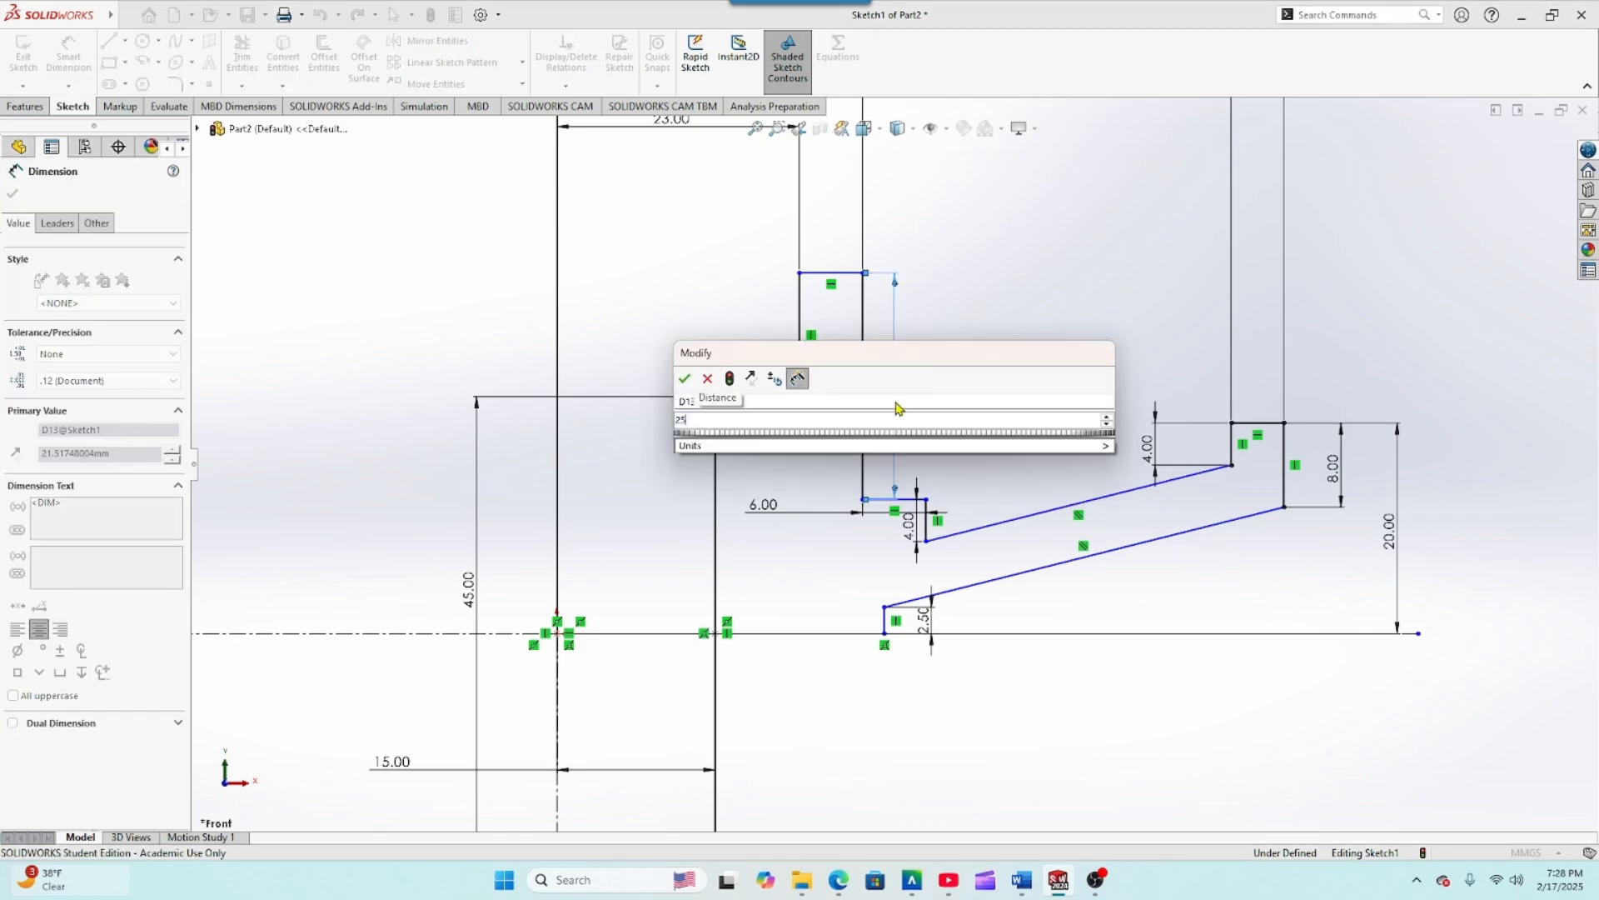
pyautogui.press('Return')
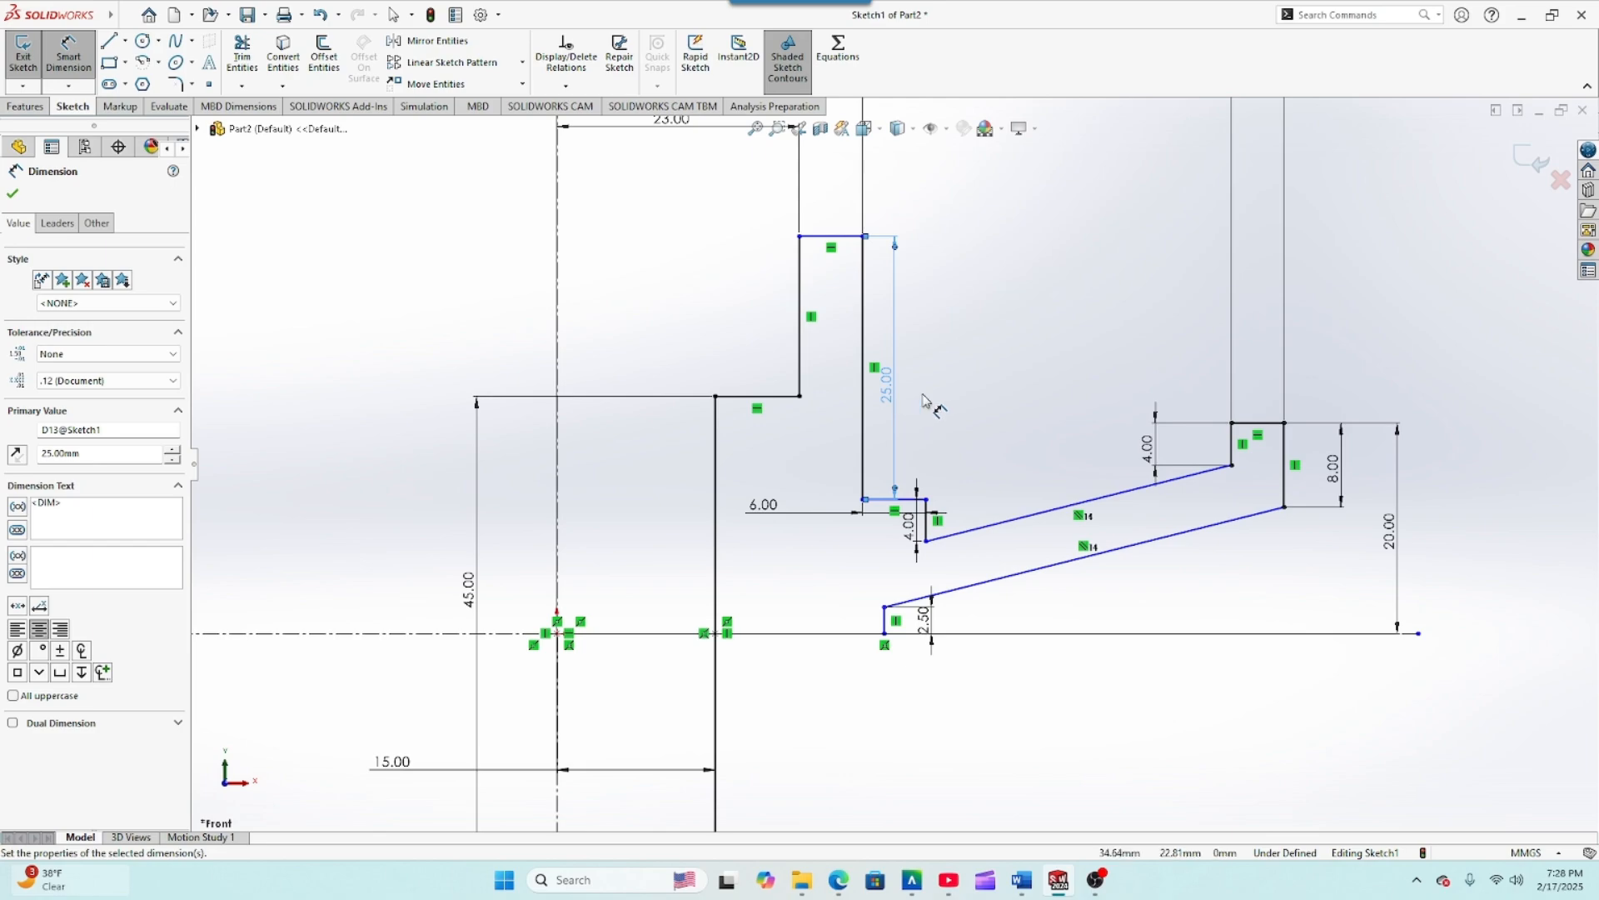
# Step: Dimension the tall step's shorter vertical edge nearer the vertical centerline, set its length to 10 mm, and finish dimensioning
pyautogui.click(800, 346)
pyautogui.click(773, 347)
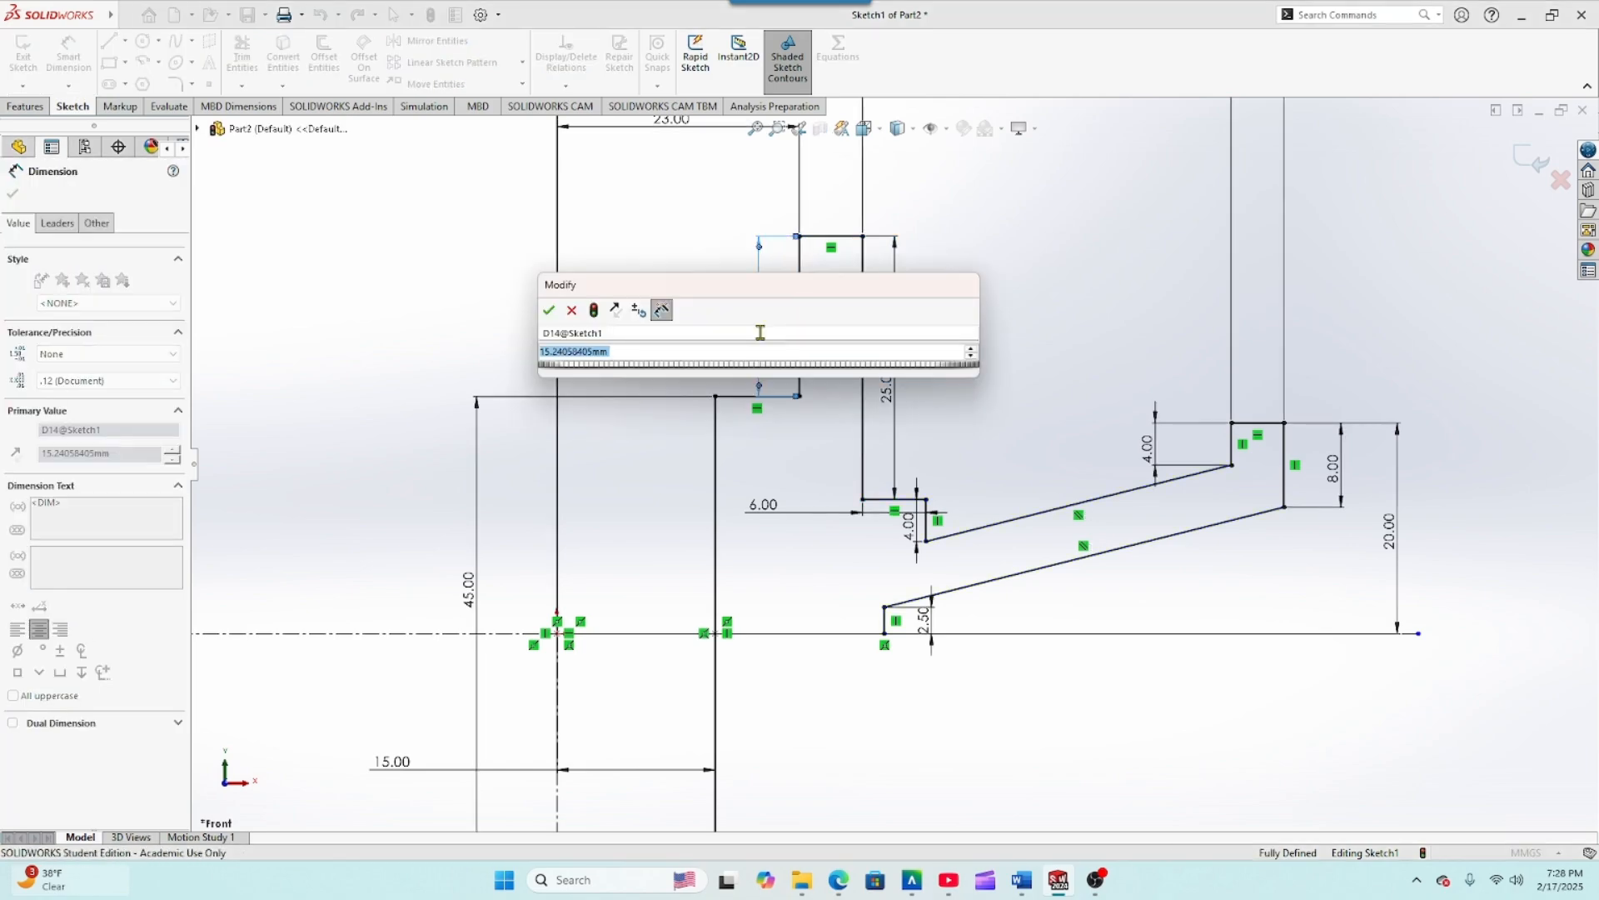
pyautogui.write('10')
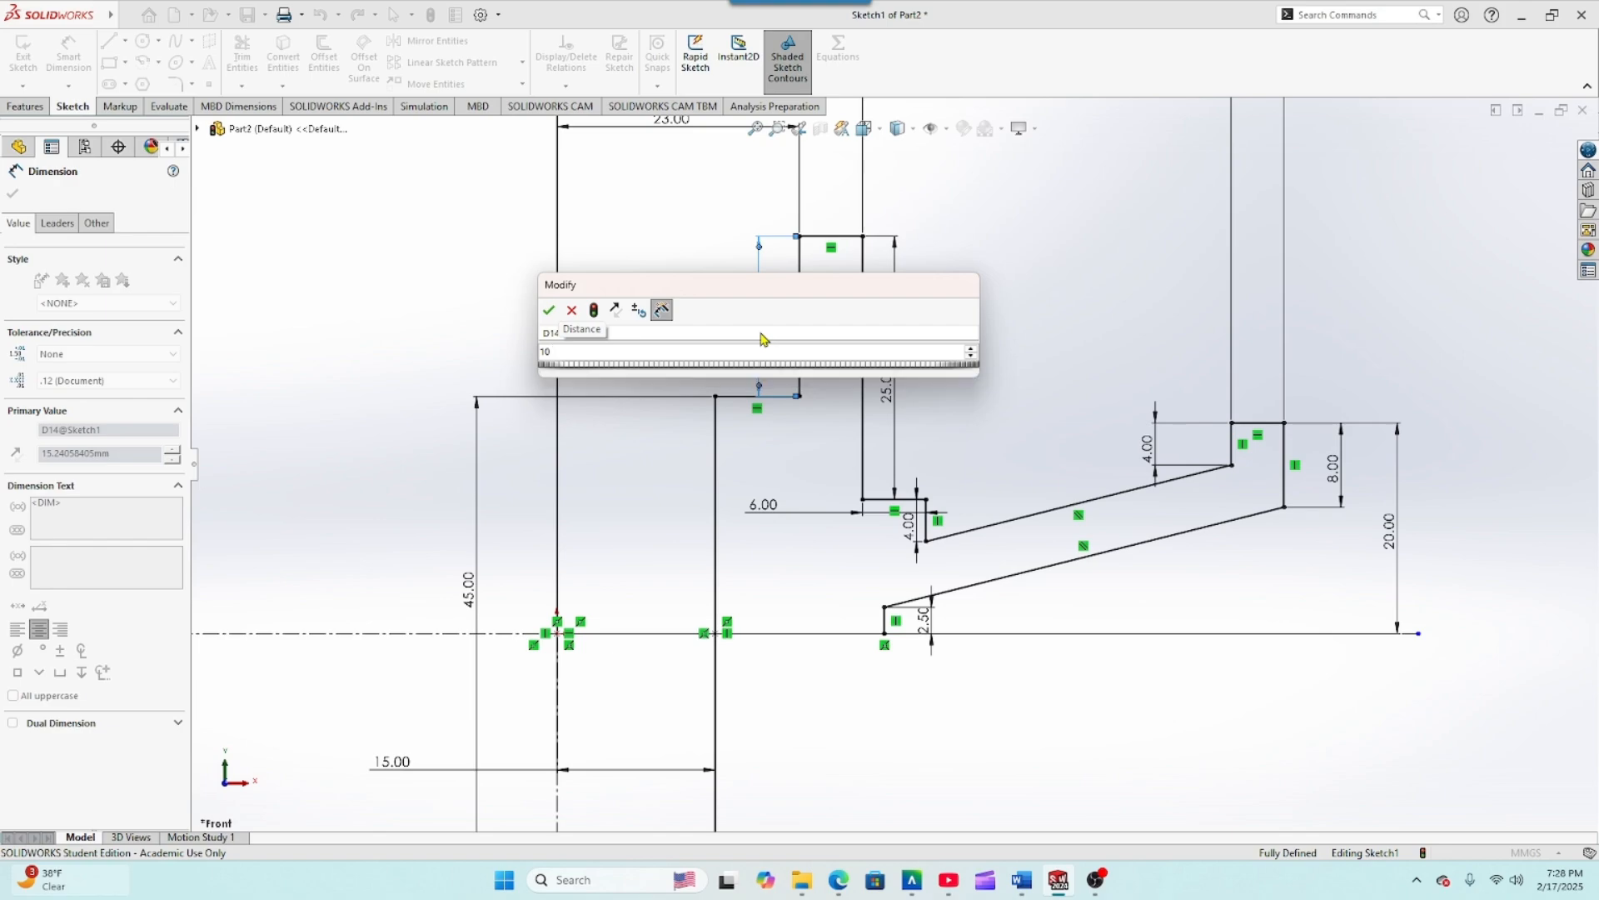
pyautogui.press('Return')
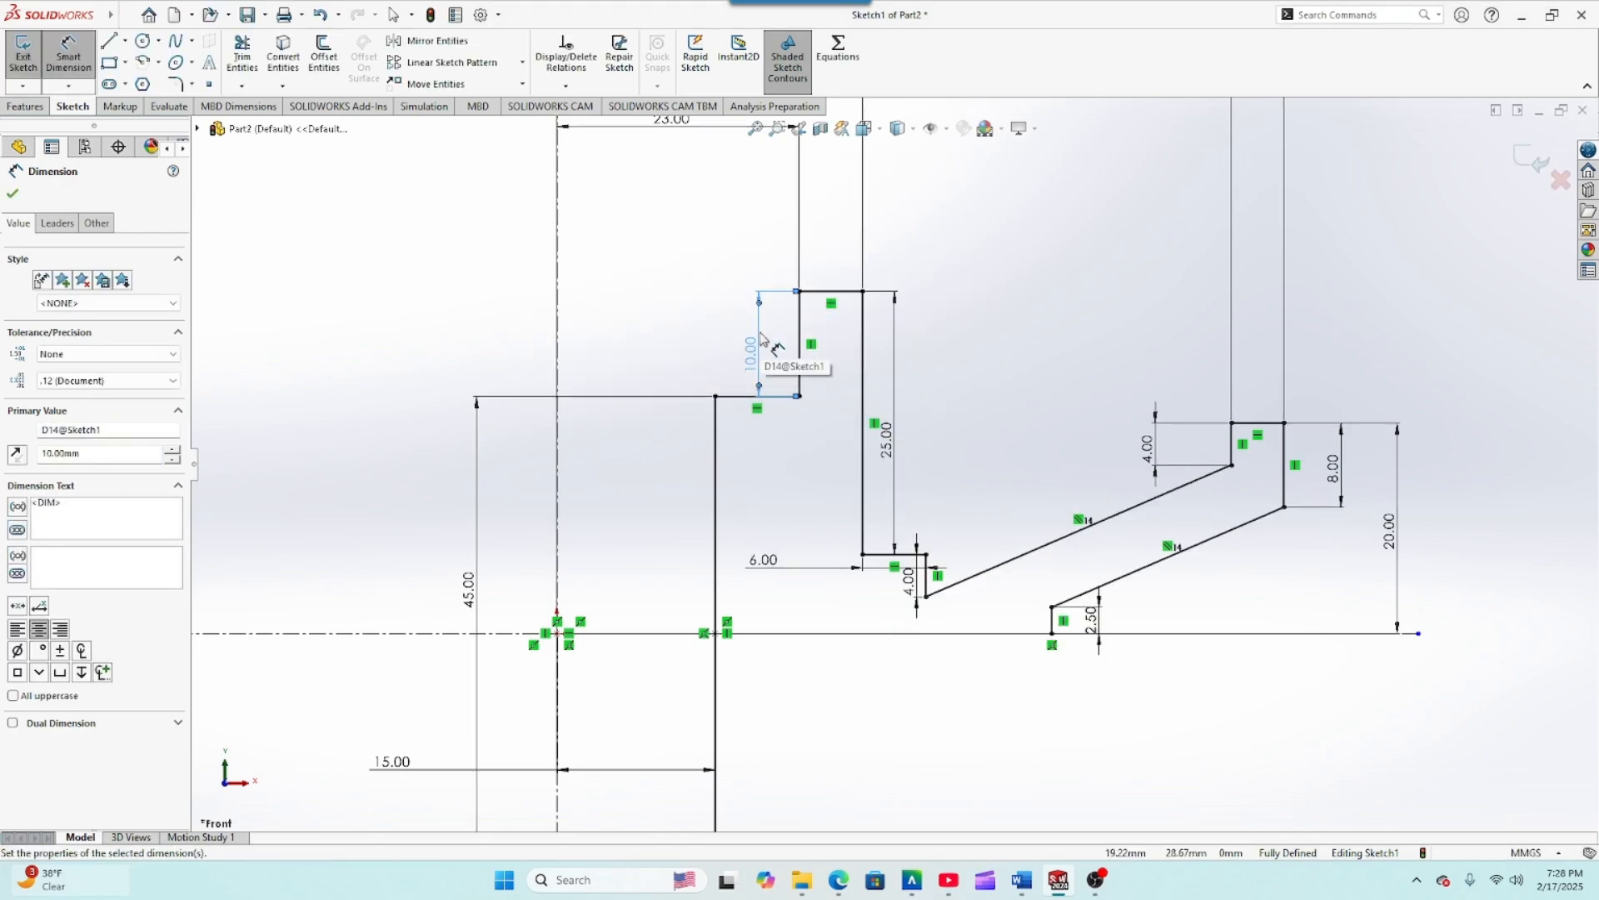
pyautogui.scroll(3, 501, 363)
pyautogui.scroll(1, 1133, 567)
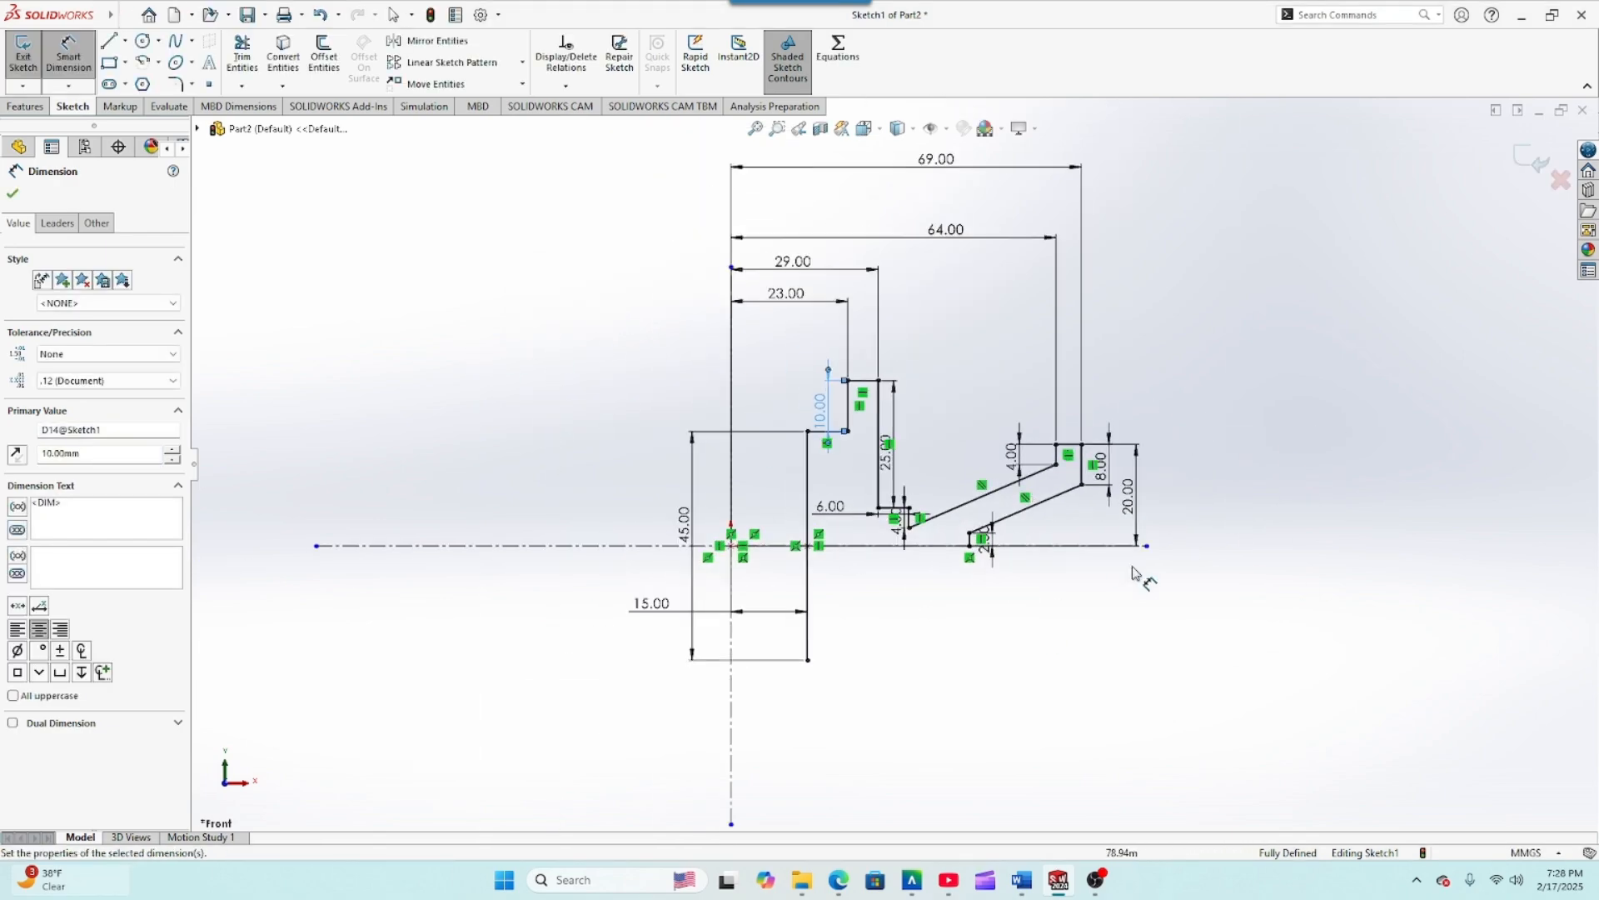
pyautogui.scroll(-3, 1073, 530)
pyautogui.scroll(3, 1034, 531)
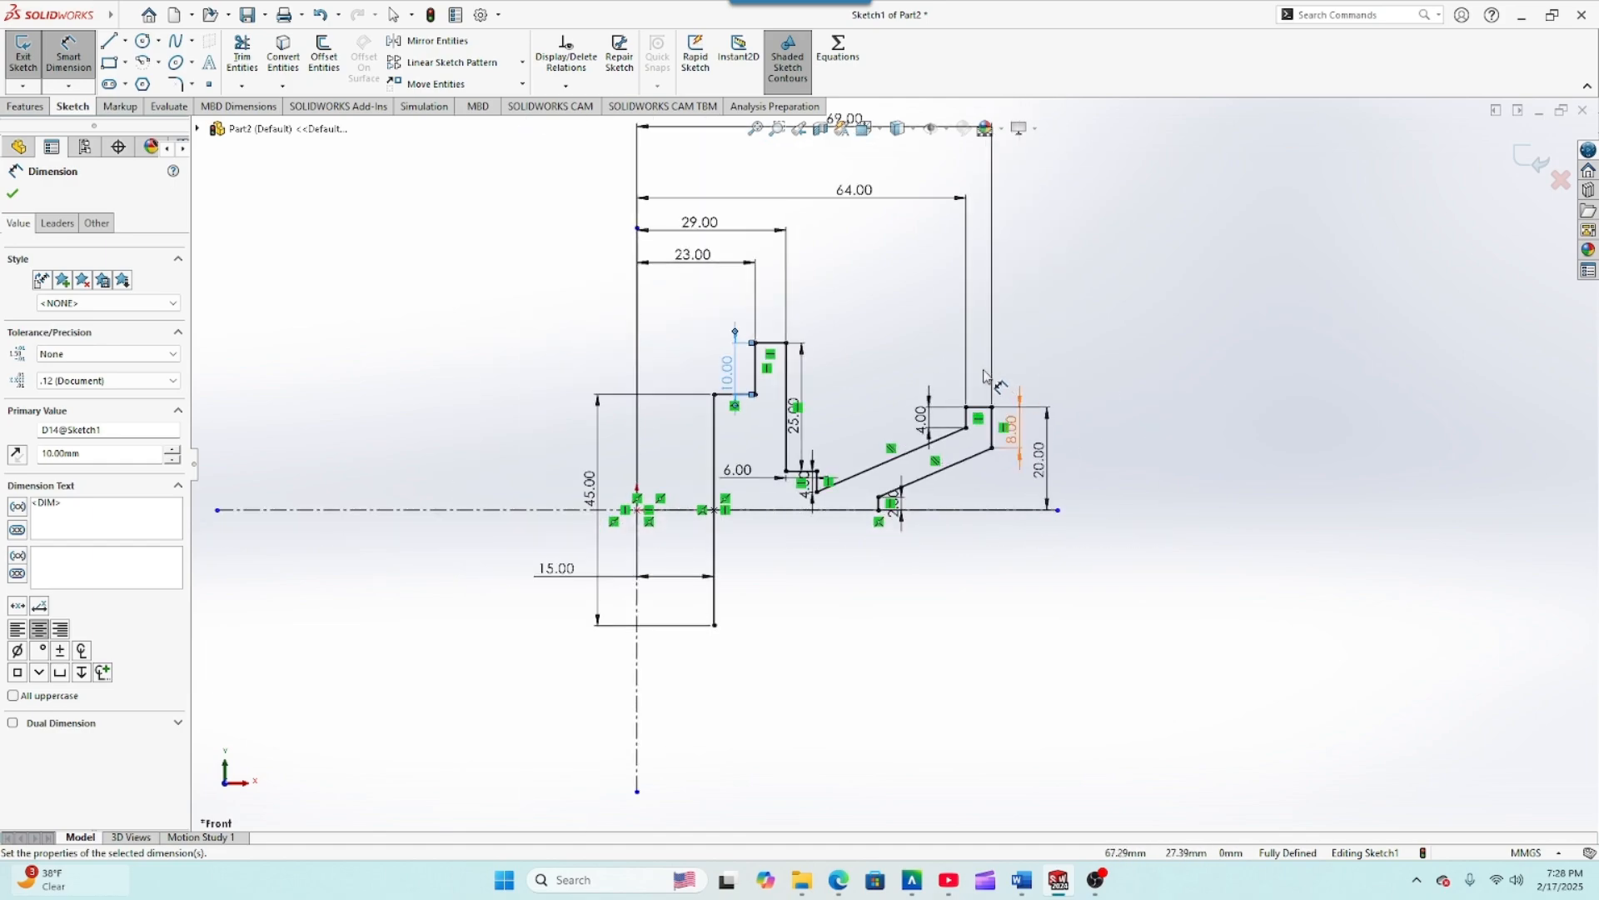
pyautogui.scroll(-2, 985, 377)
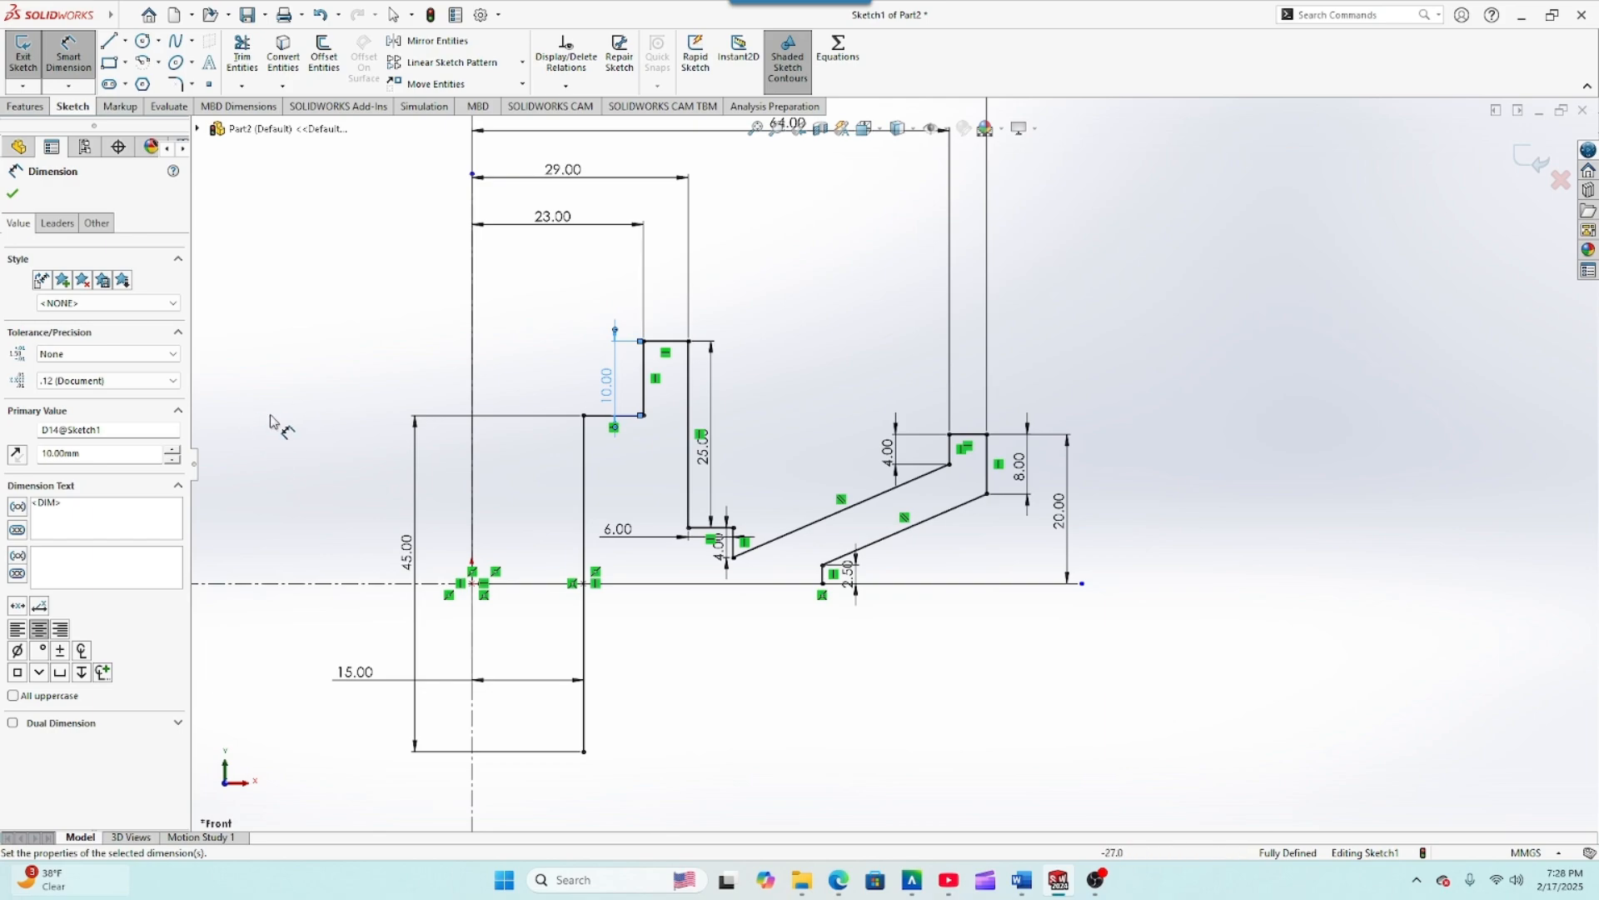
pyautogui.click(15, 194)
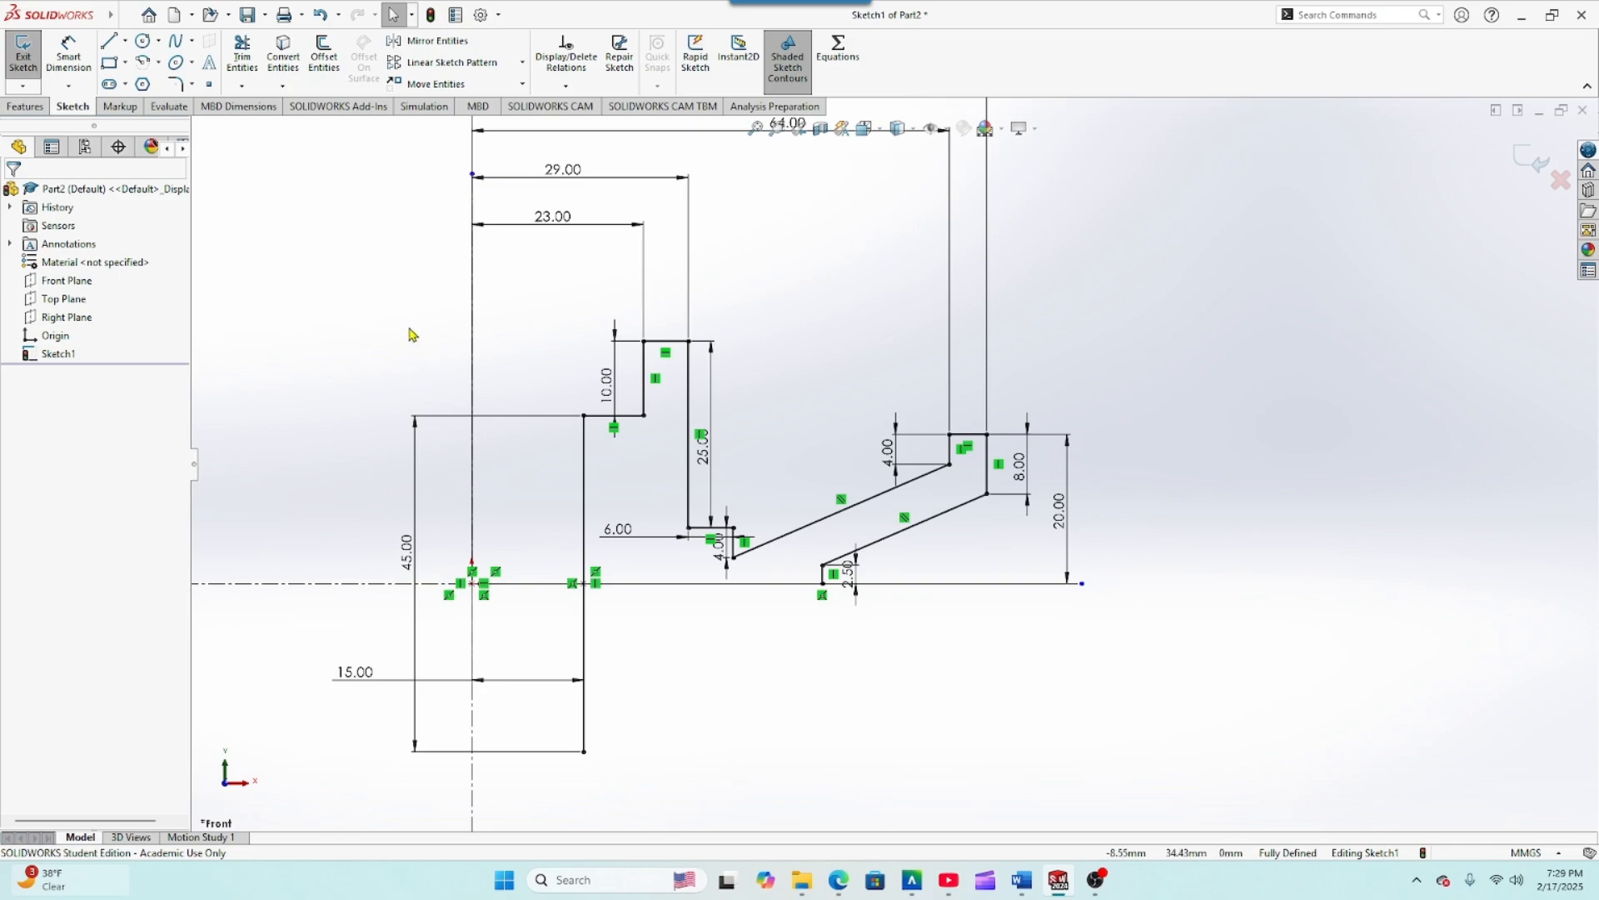
# Step: Mirror the twelve profile lines above the horizontal centerline, excluding the 45 mm vertical line, as a copy about that centerline
pyautogui.press('f')
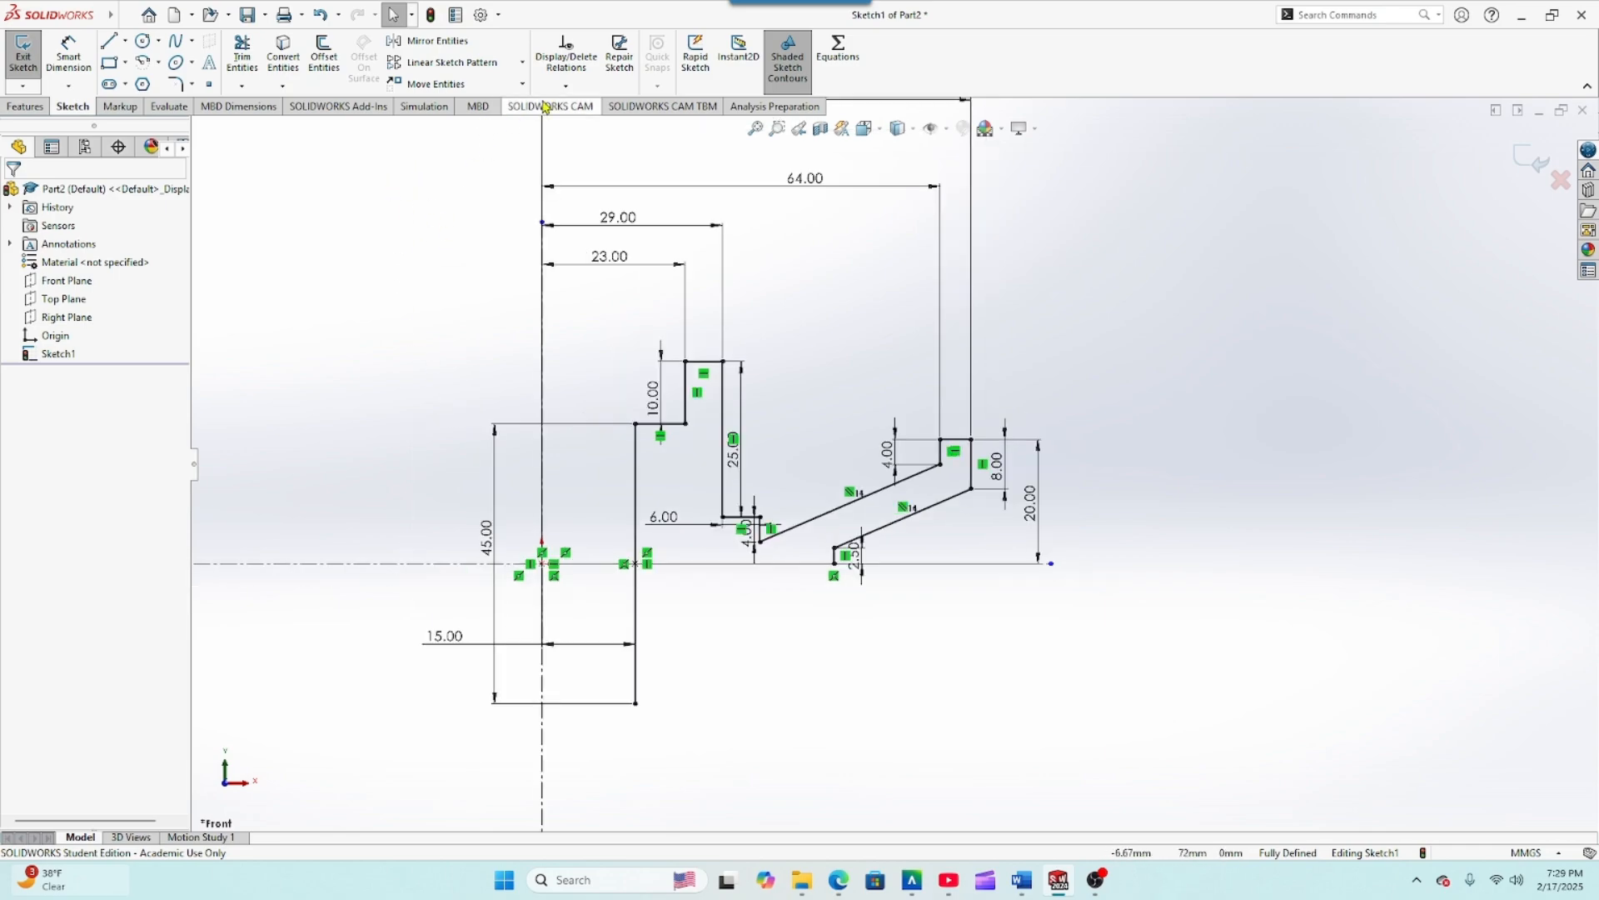
pyautogui.click(433, 43)
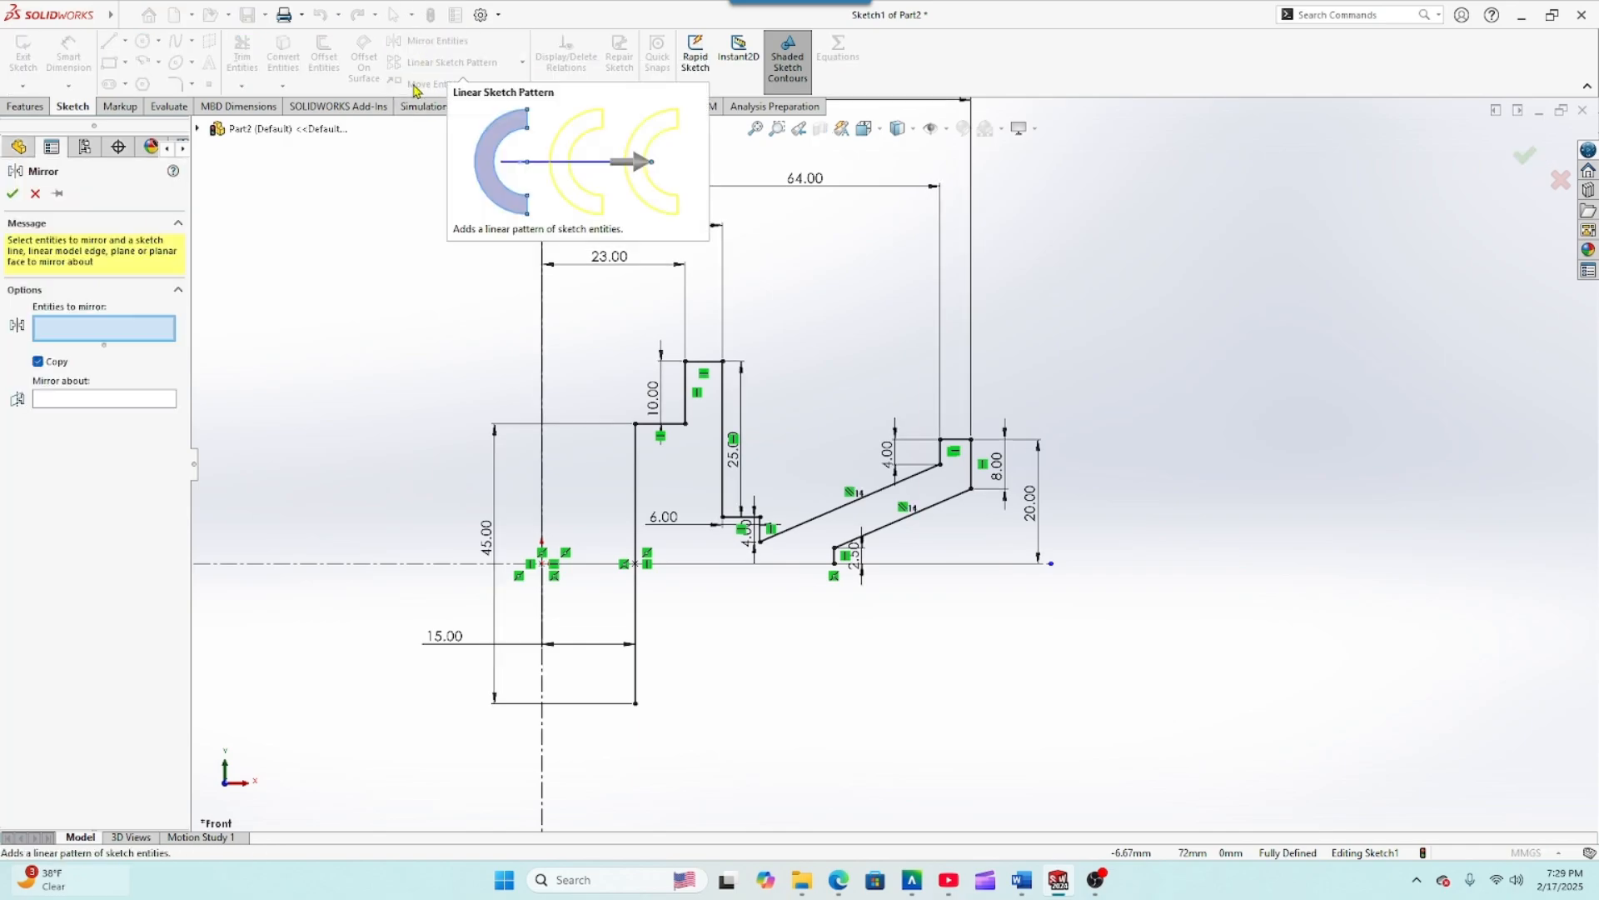
pyautogui.scroll(-2, 672, 465)
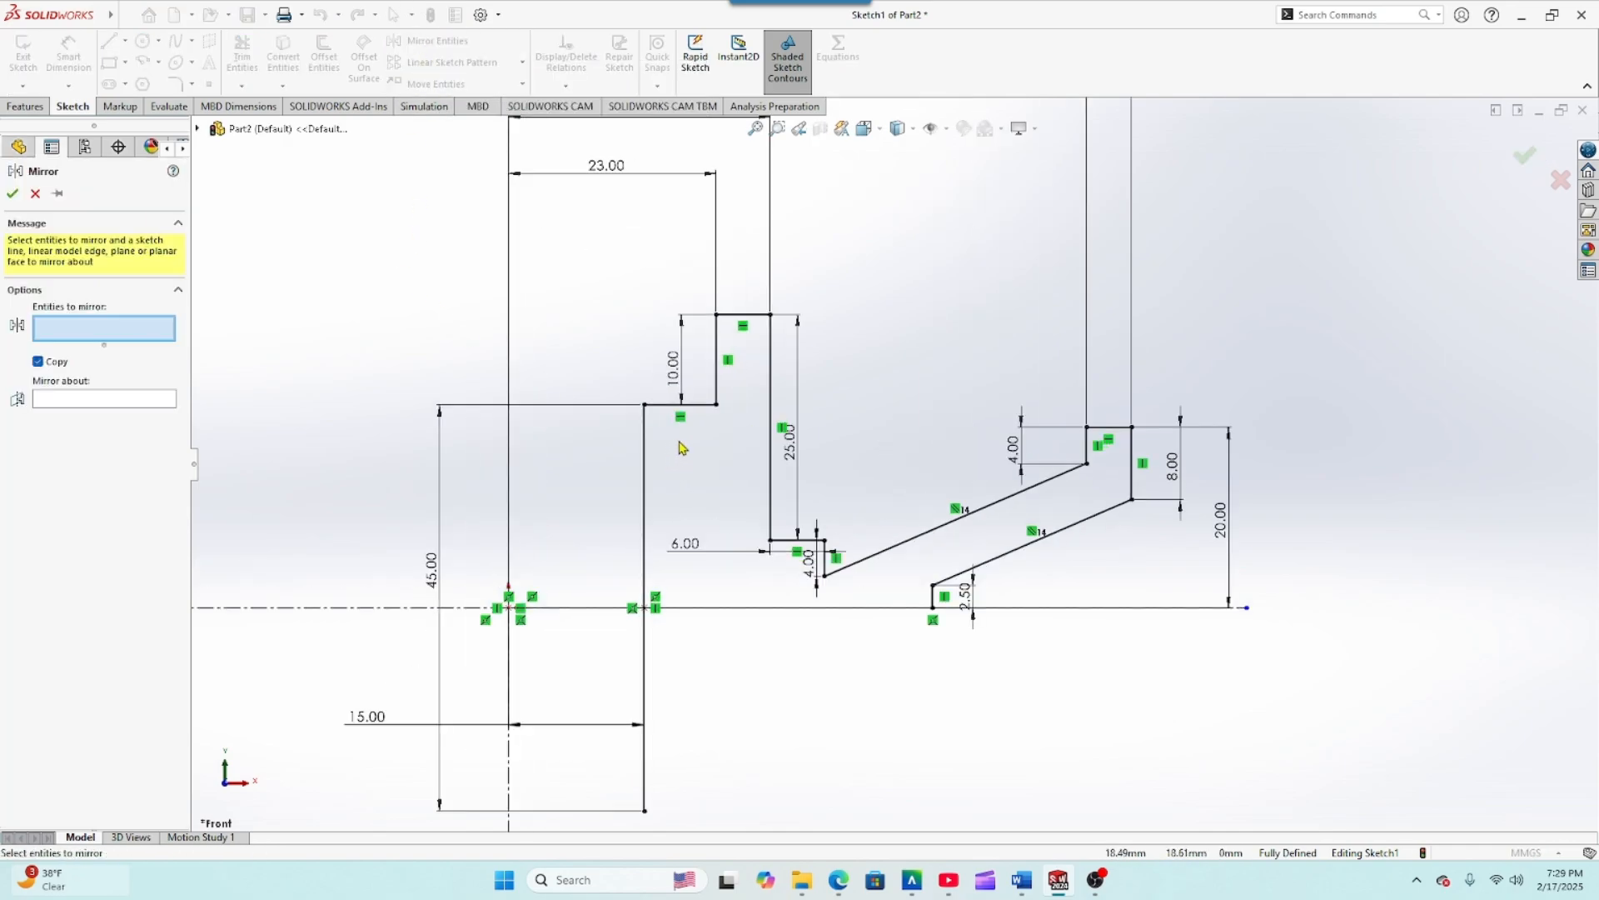
pyautogui.click(701, 407)
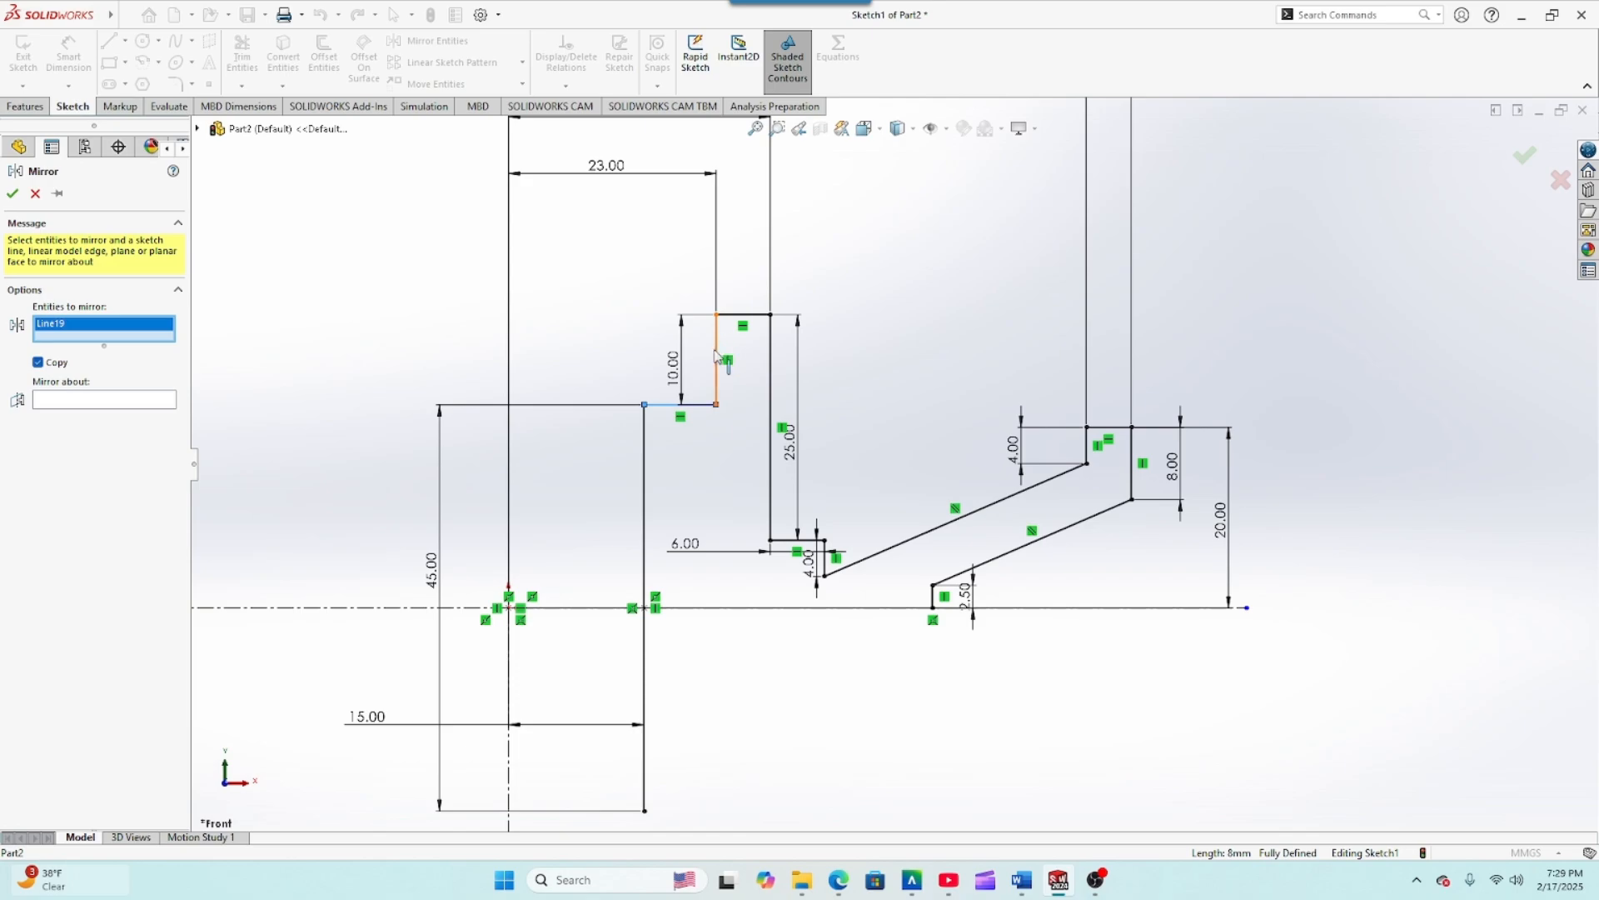
pyautogui.click(717, 337)
pyautogui.click(741, 315)
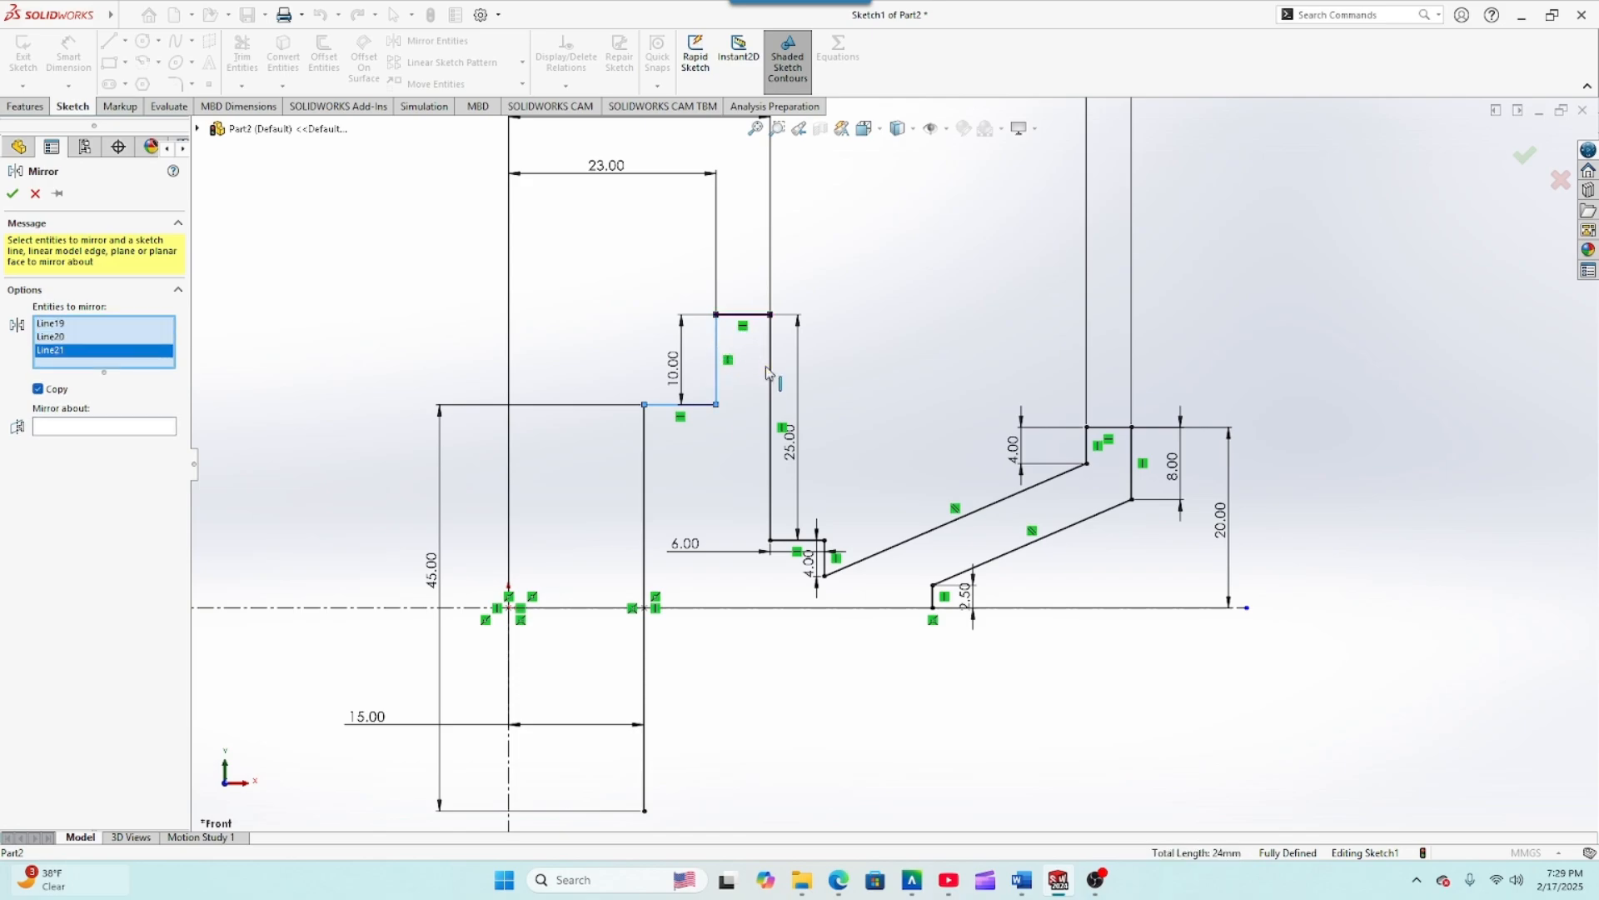
pyautogui.click(771, 379)
pyautogui.click(791, 541)
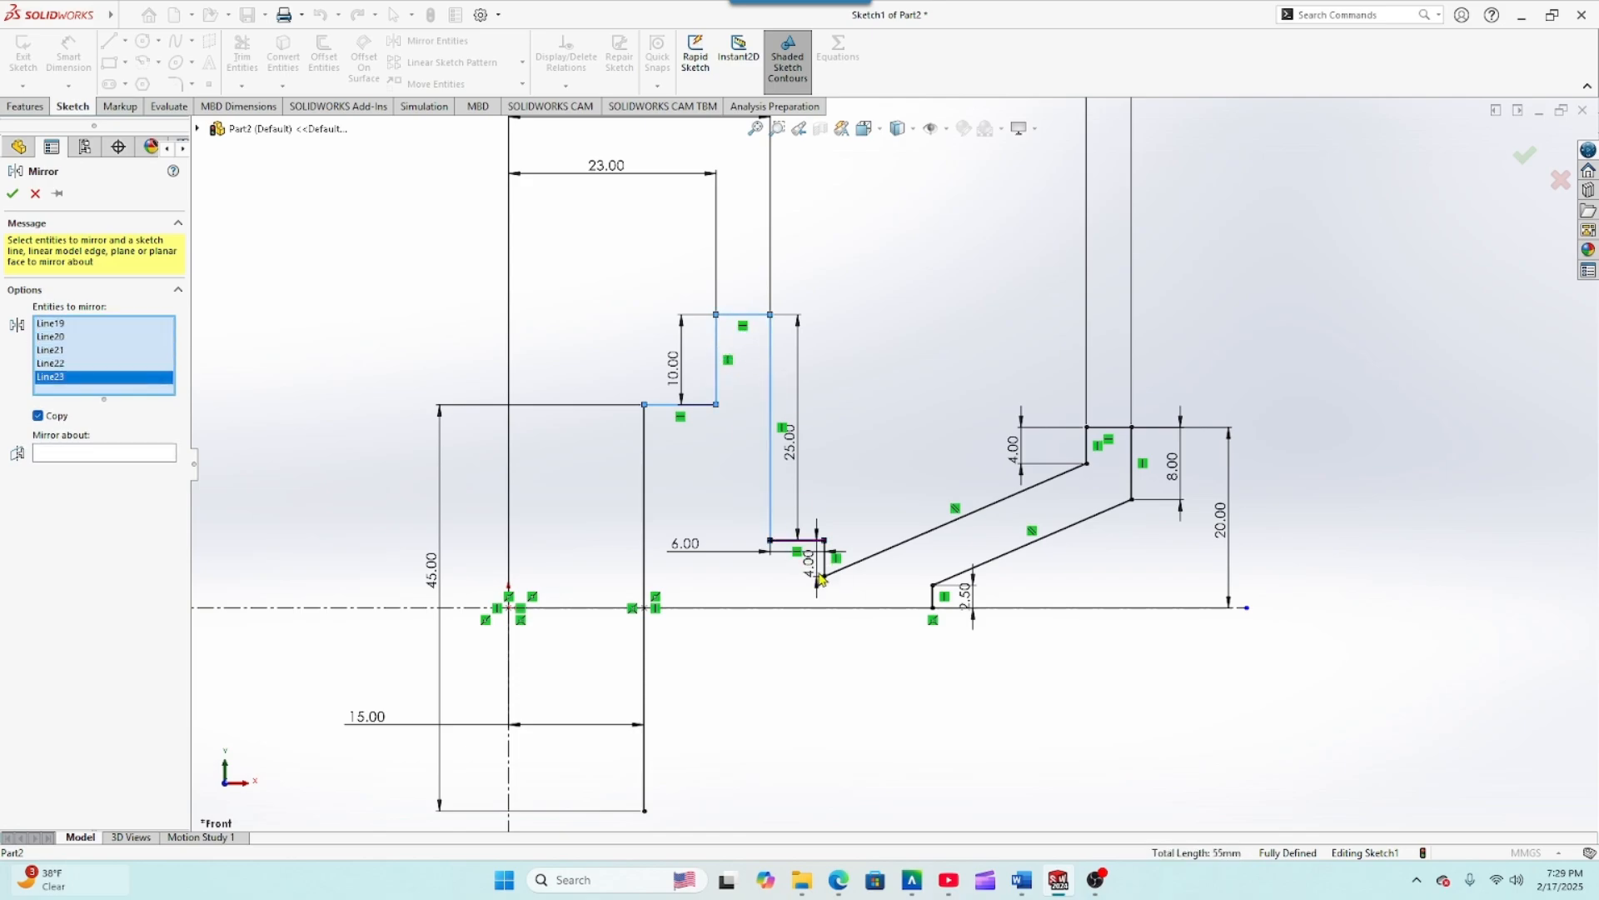
pyautogui.click(825, 559)
pyautogui.click(893, 548)
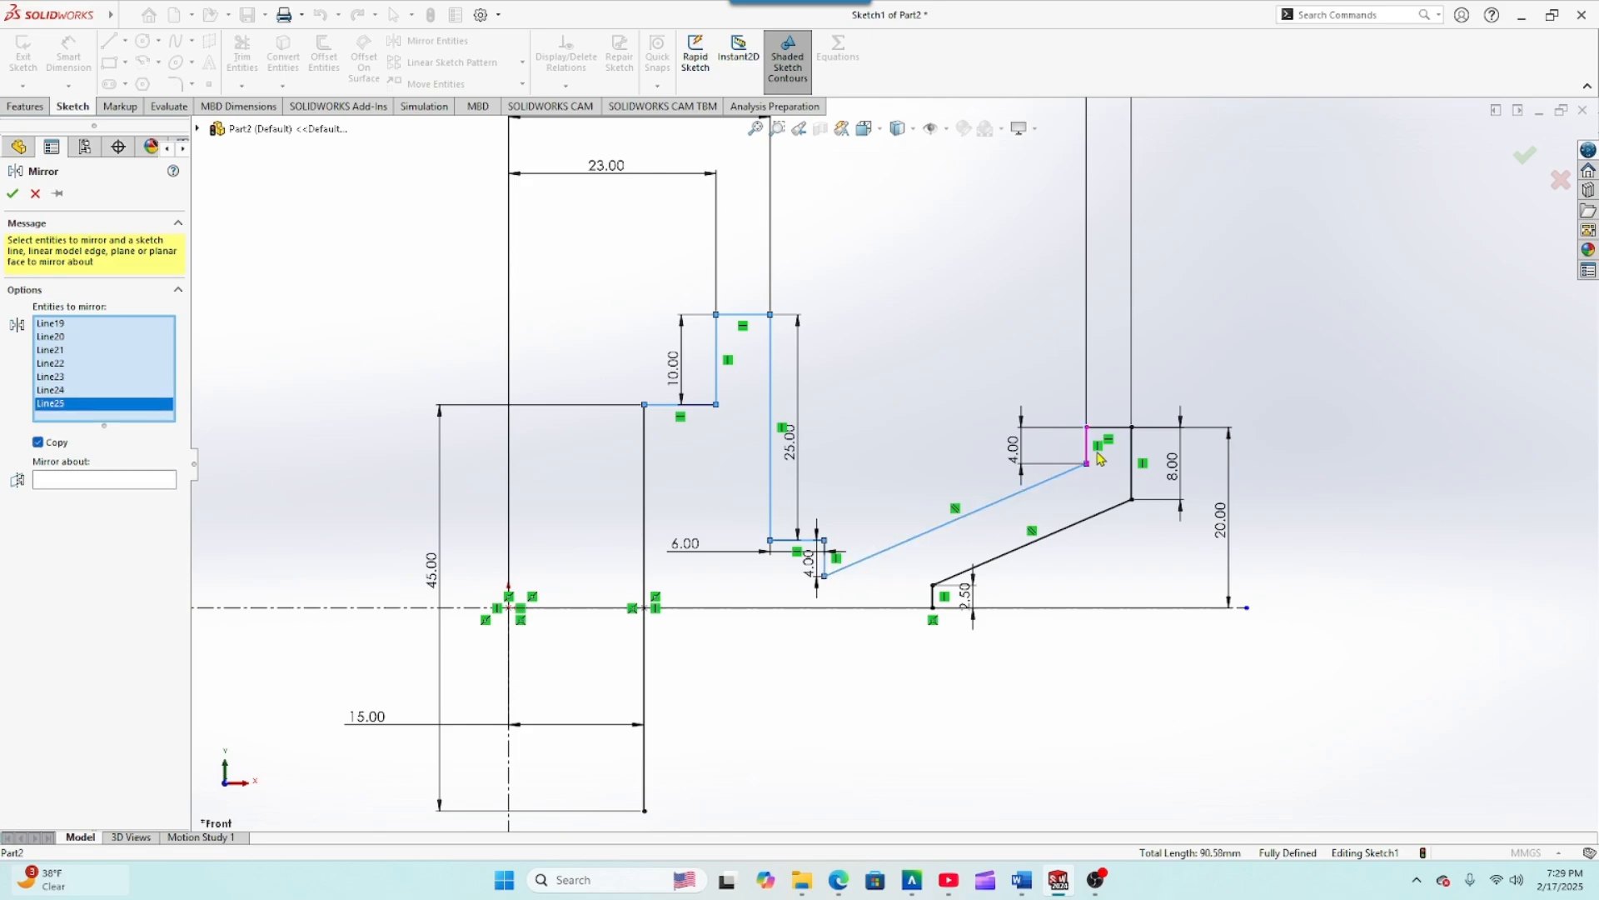
pyautogui.click(1088, 449)
pyautogui.click(1101, 428)
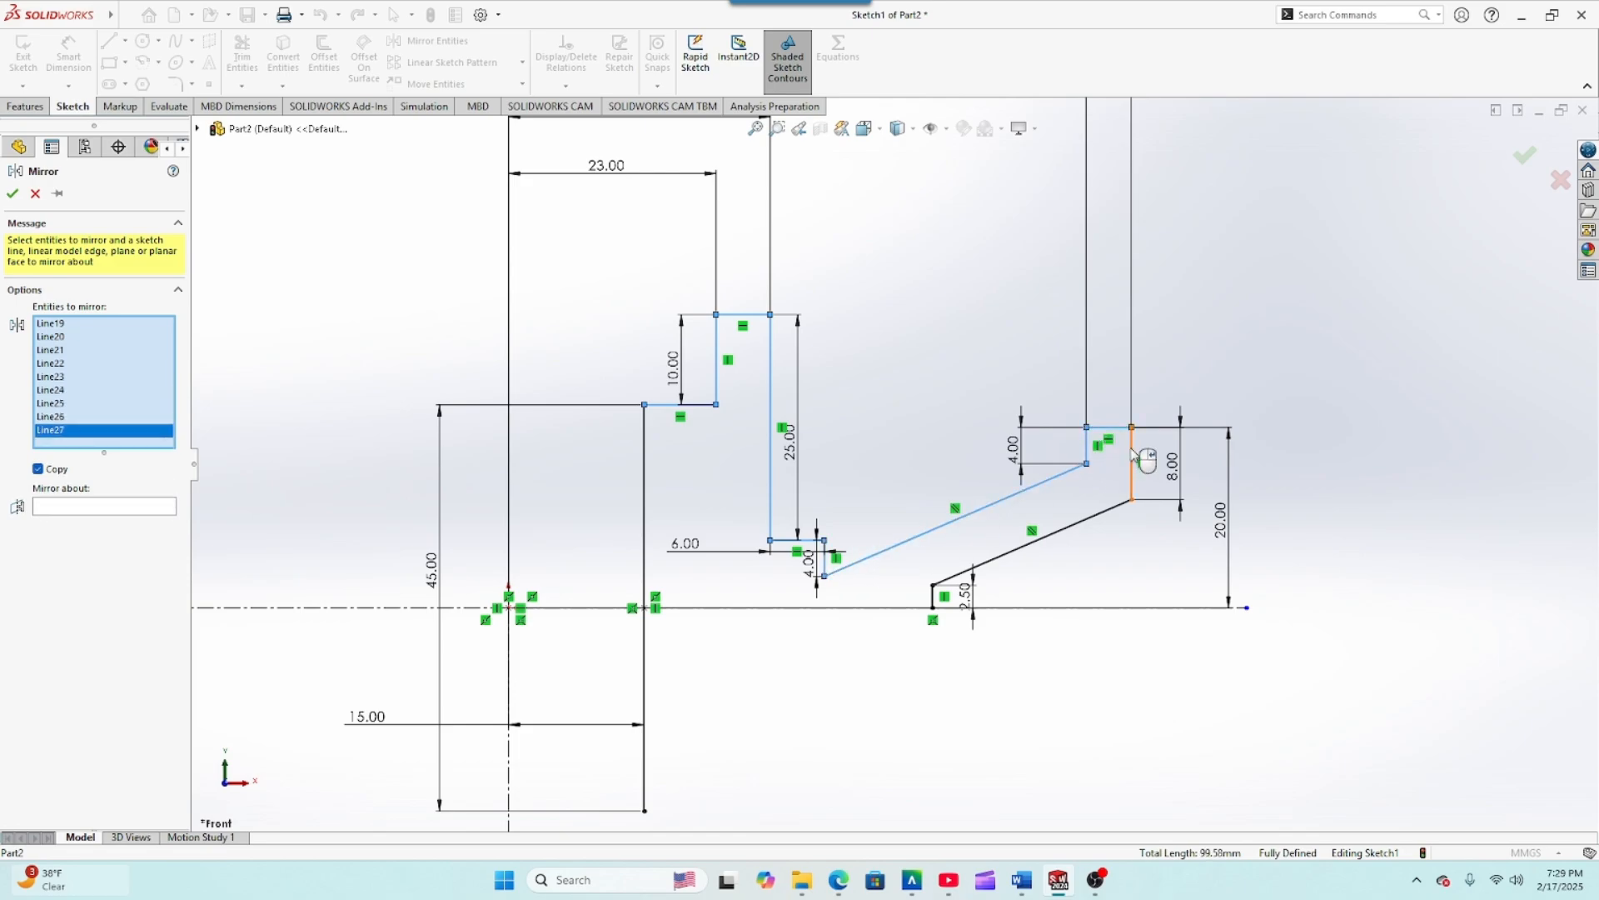
pyautogui.click(1132, 462)
pyautogui.click(1110, 514)
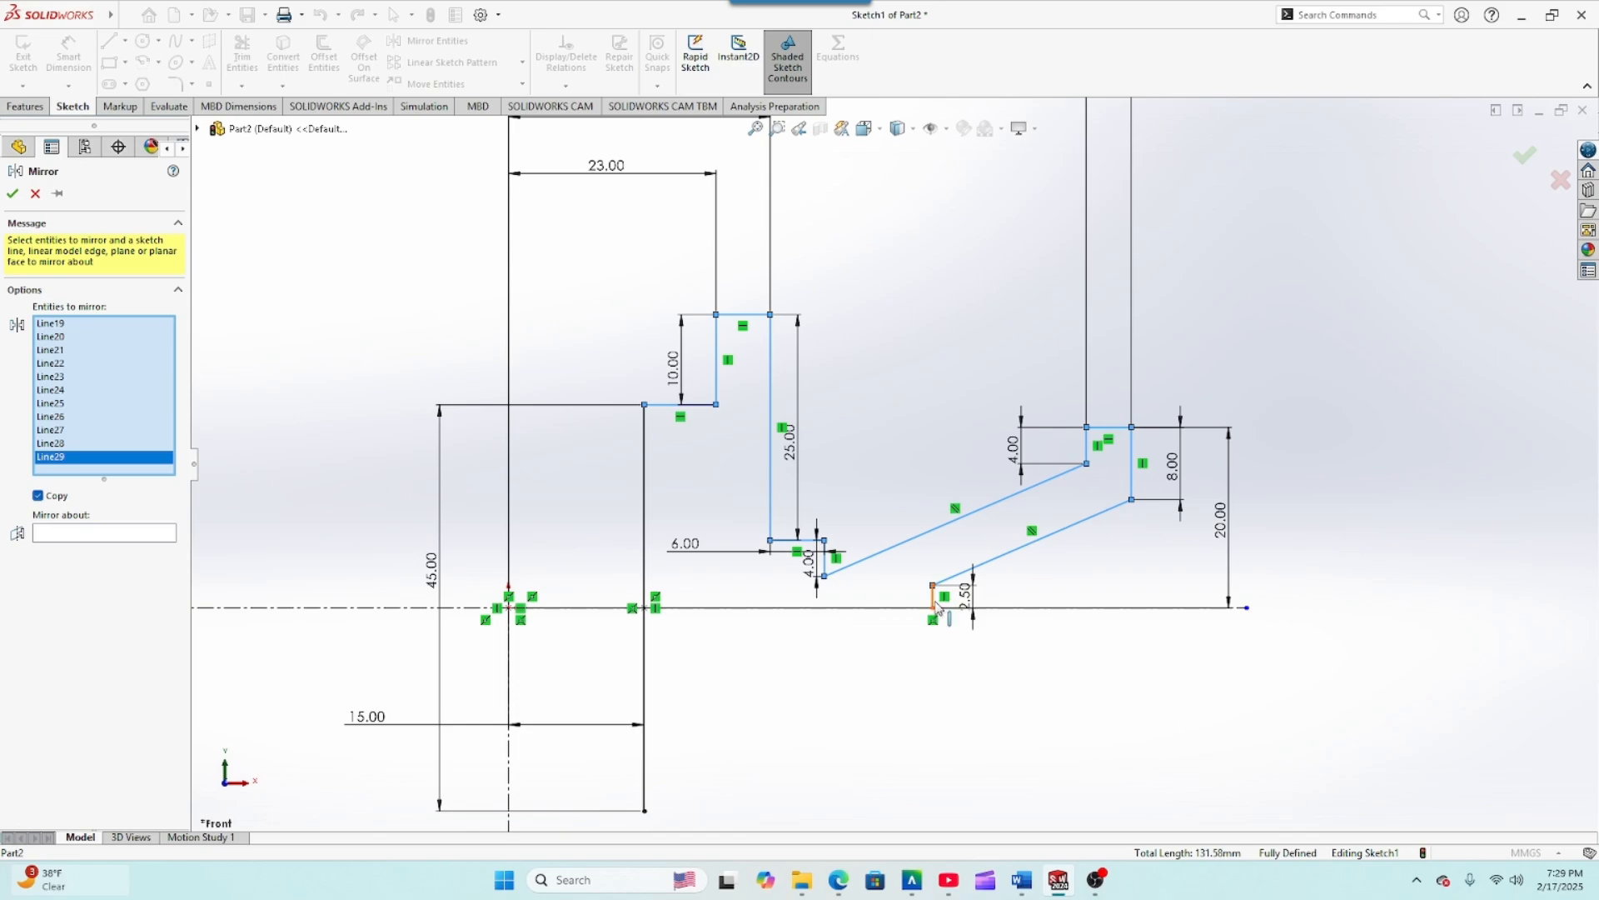
pyautogui.click(934, 596)
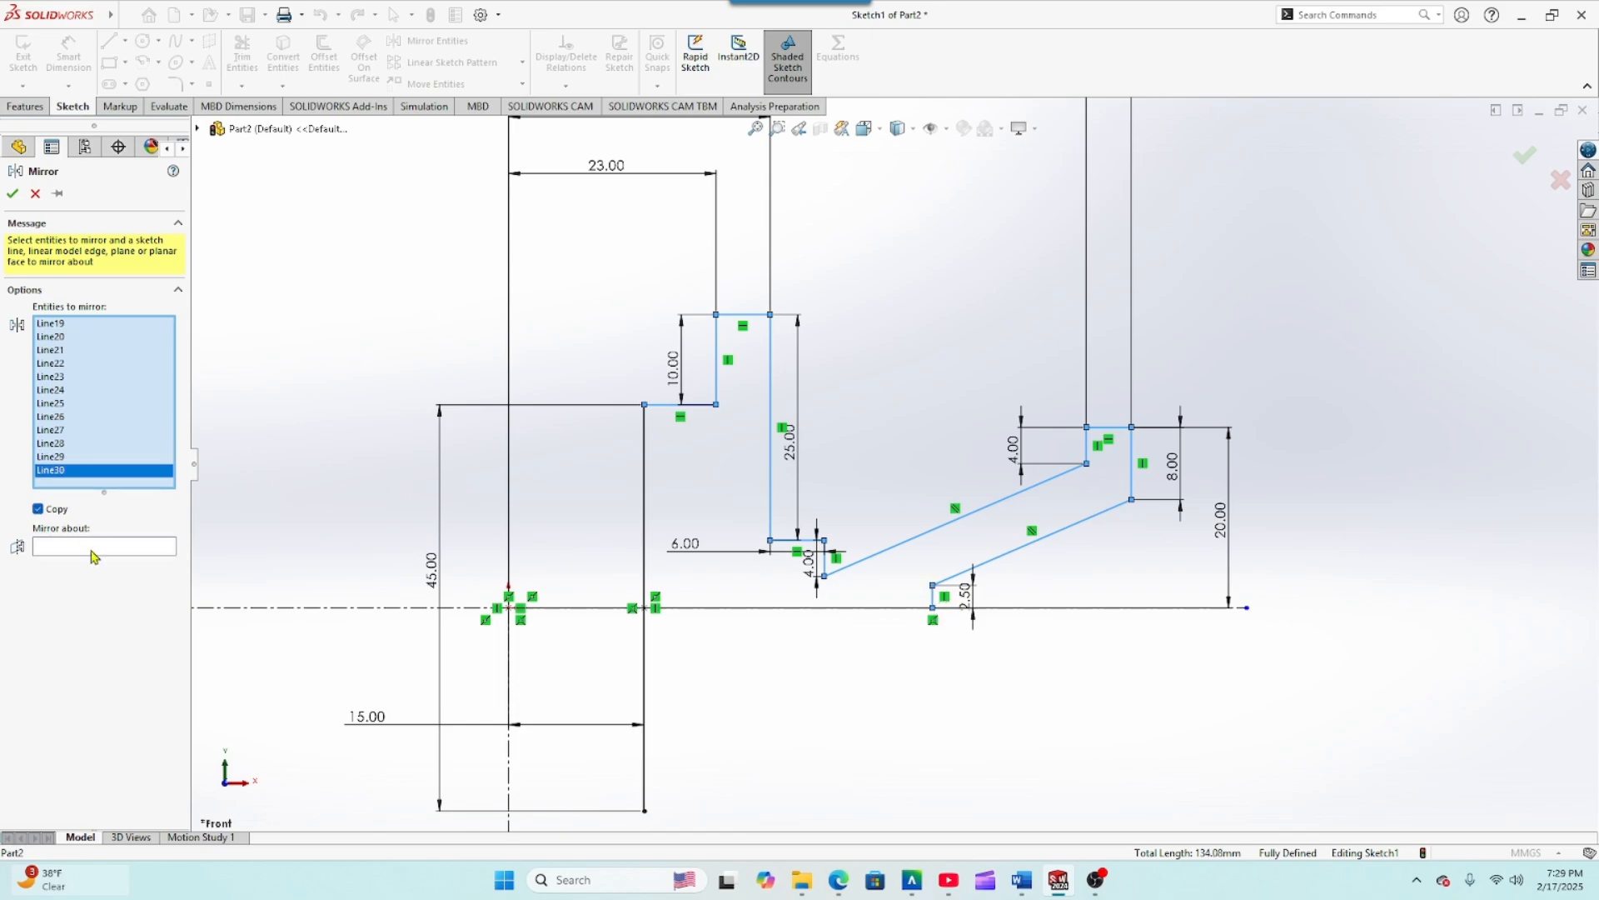
pyautogui.click(46, 549)
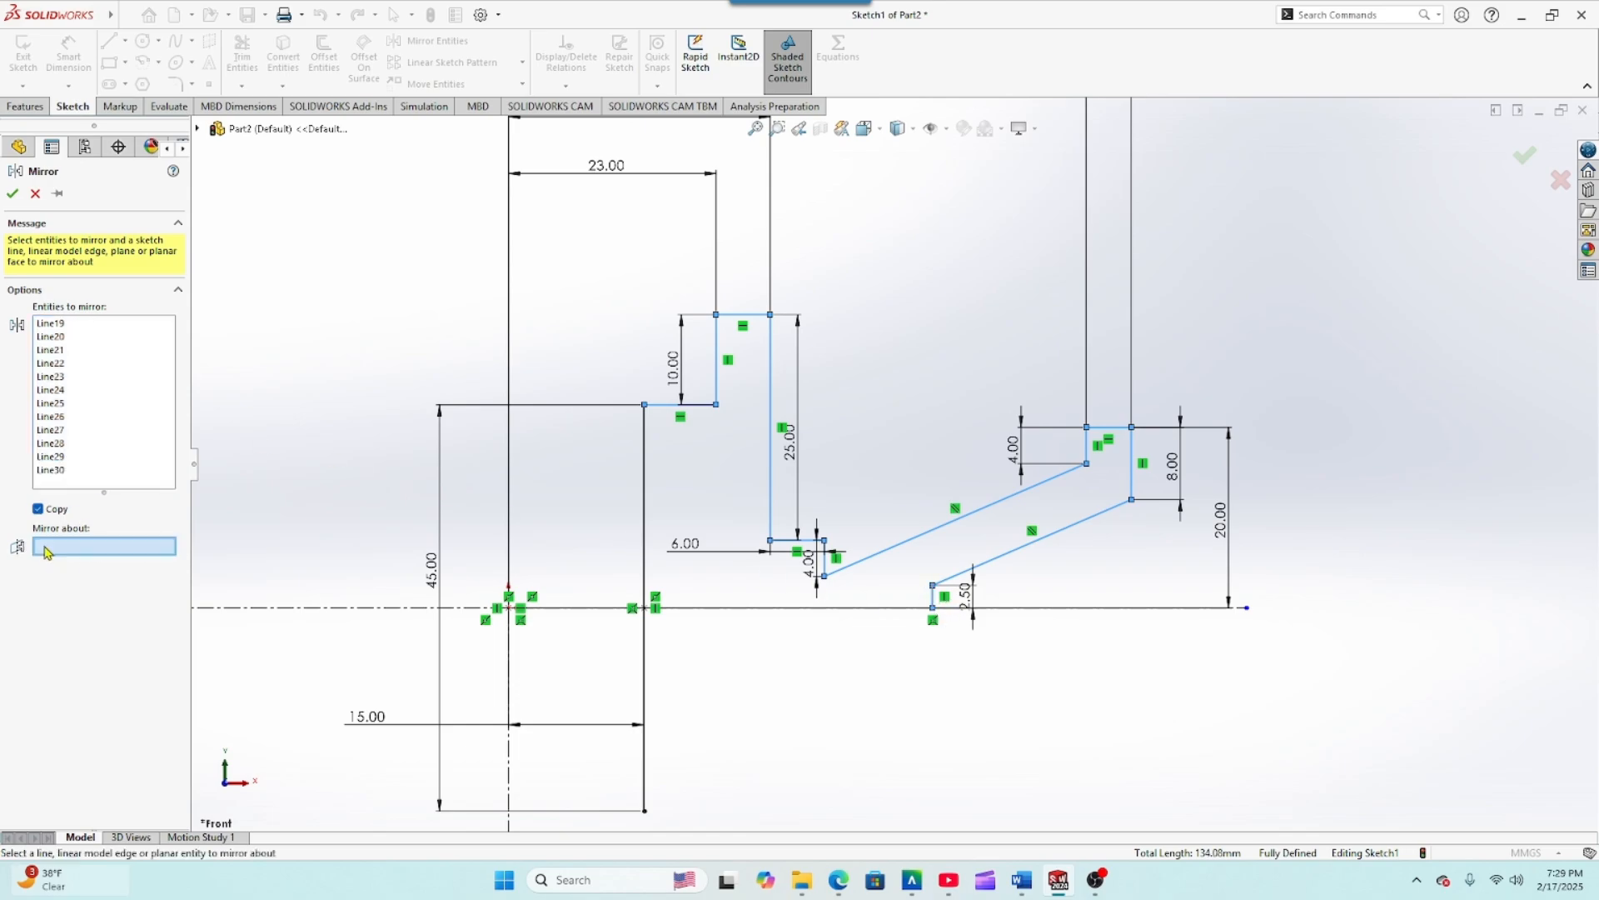
pyautogui.click(409, 608)
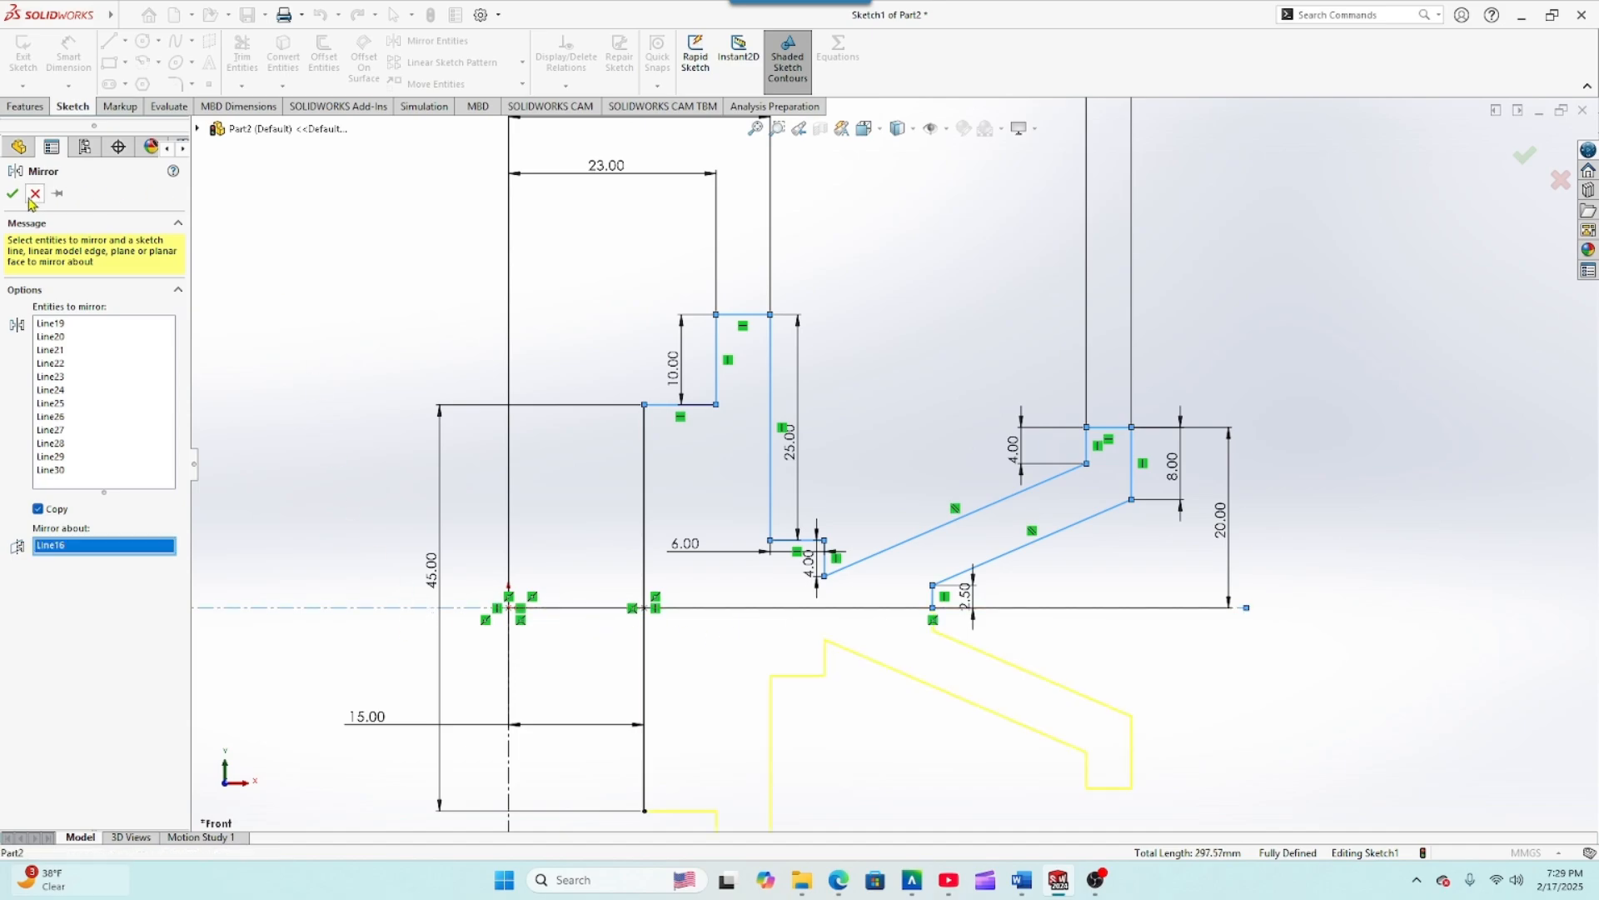
pyautogui.click(12, 194)
pyautogui.press('f')
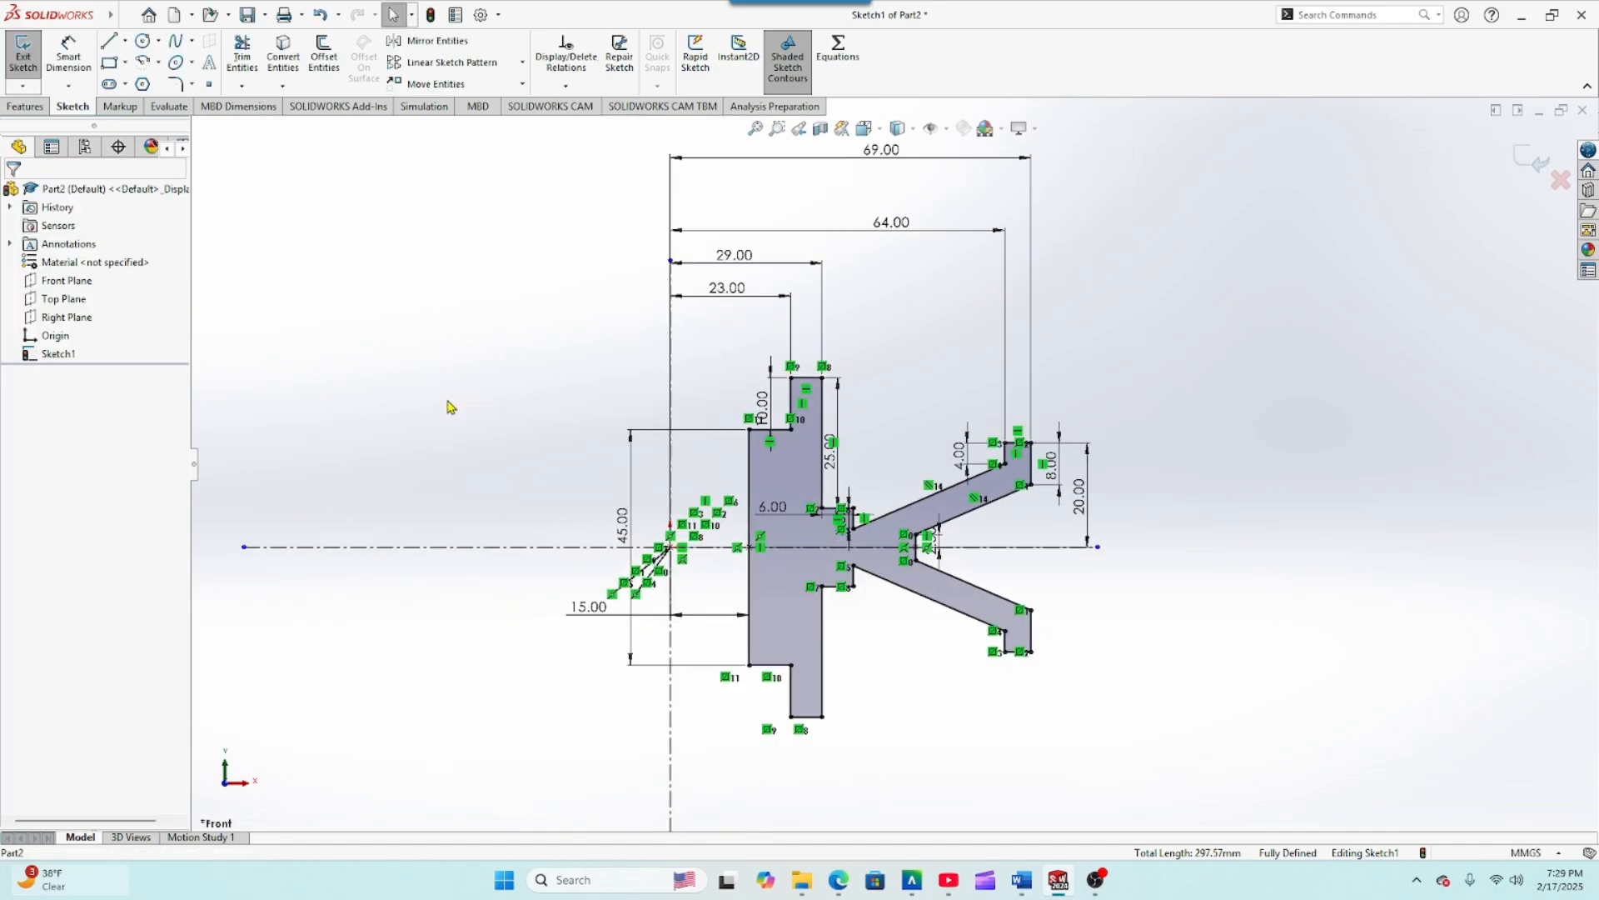
# Step: Create a Revolved Boss/Base from the closed profile about the vertical centerline with a blind angle of 270 degrees
pyautogui.scroll(-2, 1011, 521)
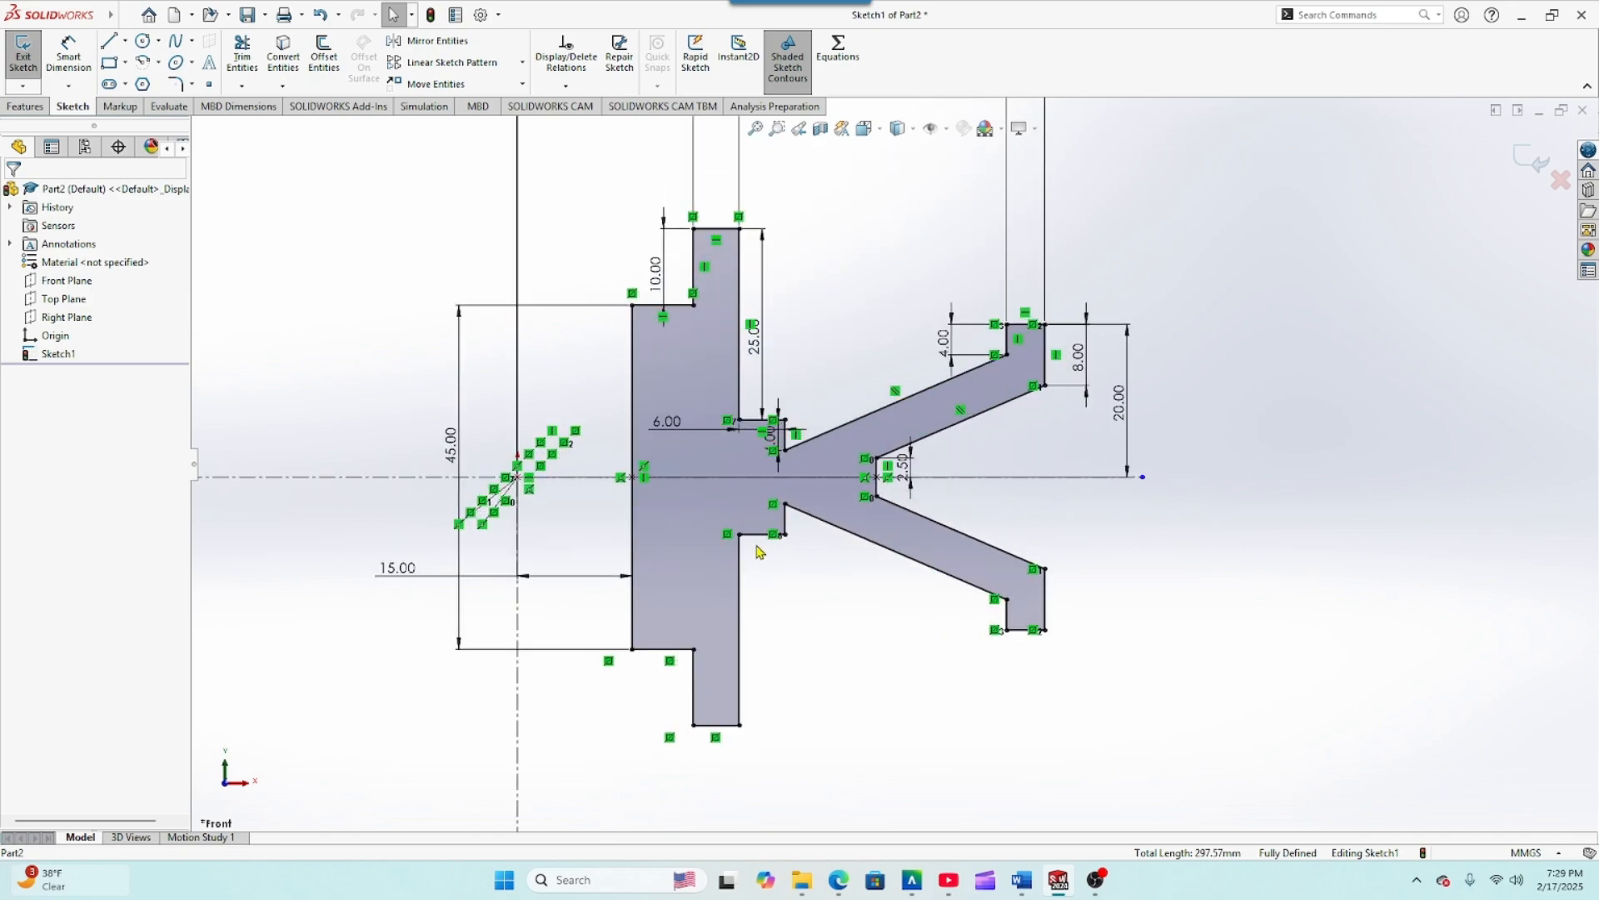
pyautogui.scroll(4, 424, 473)
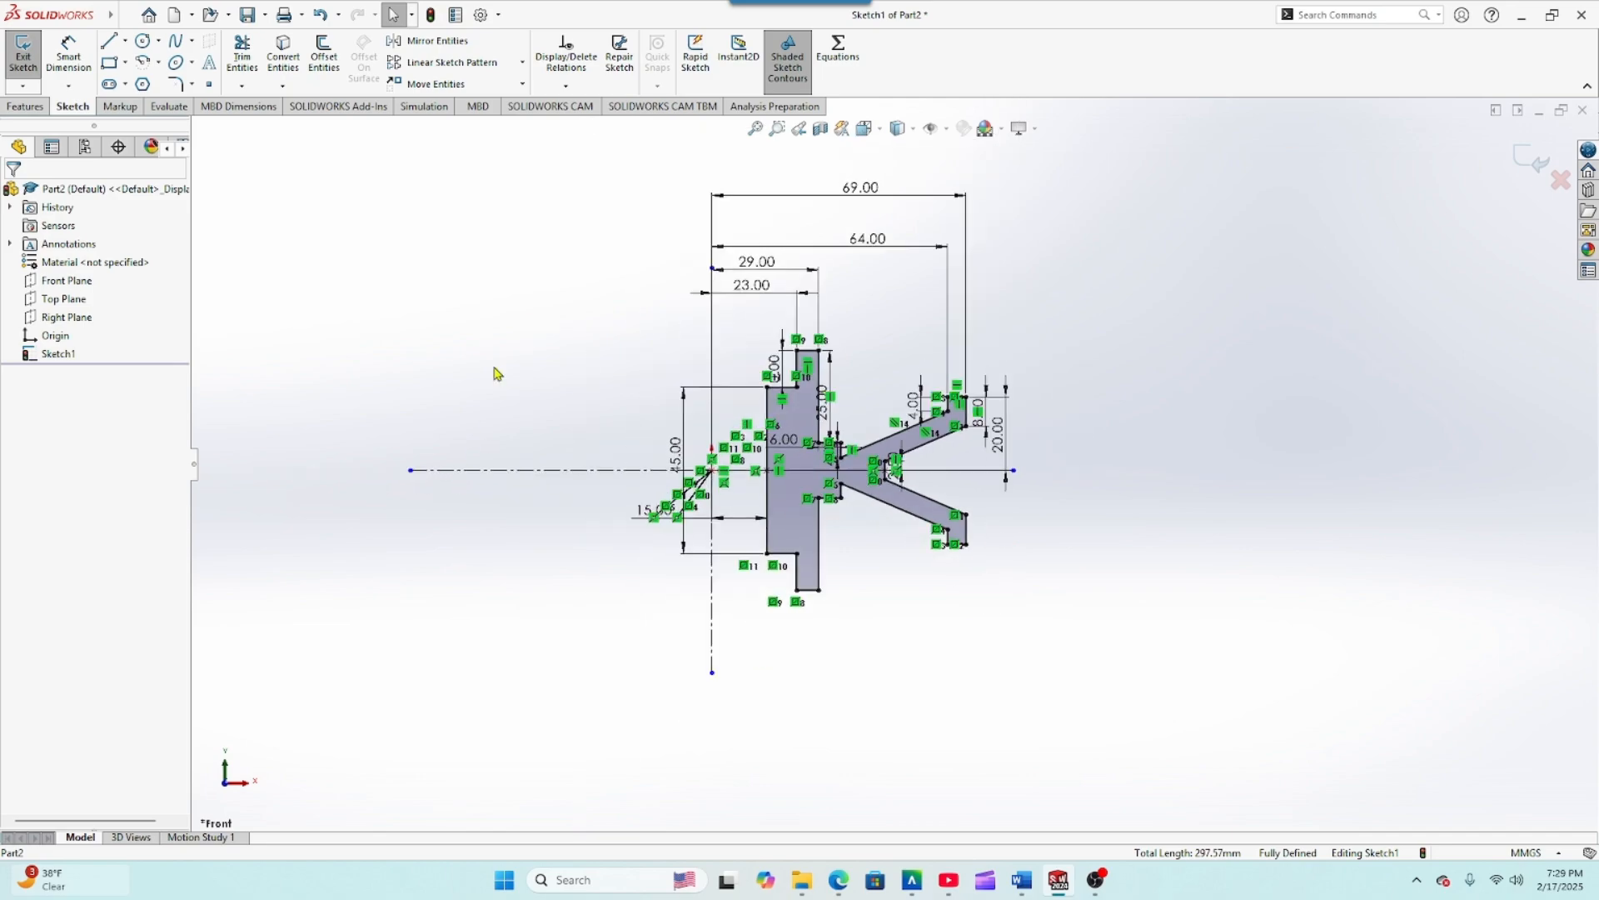
pyautogui.click(24, 106)
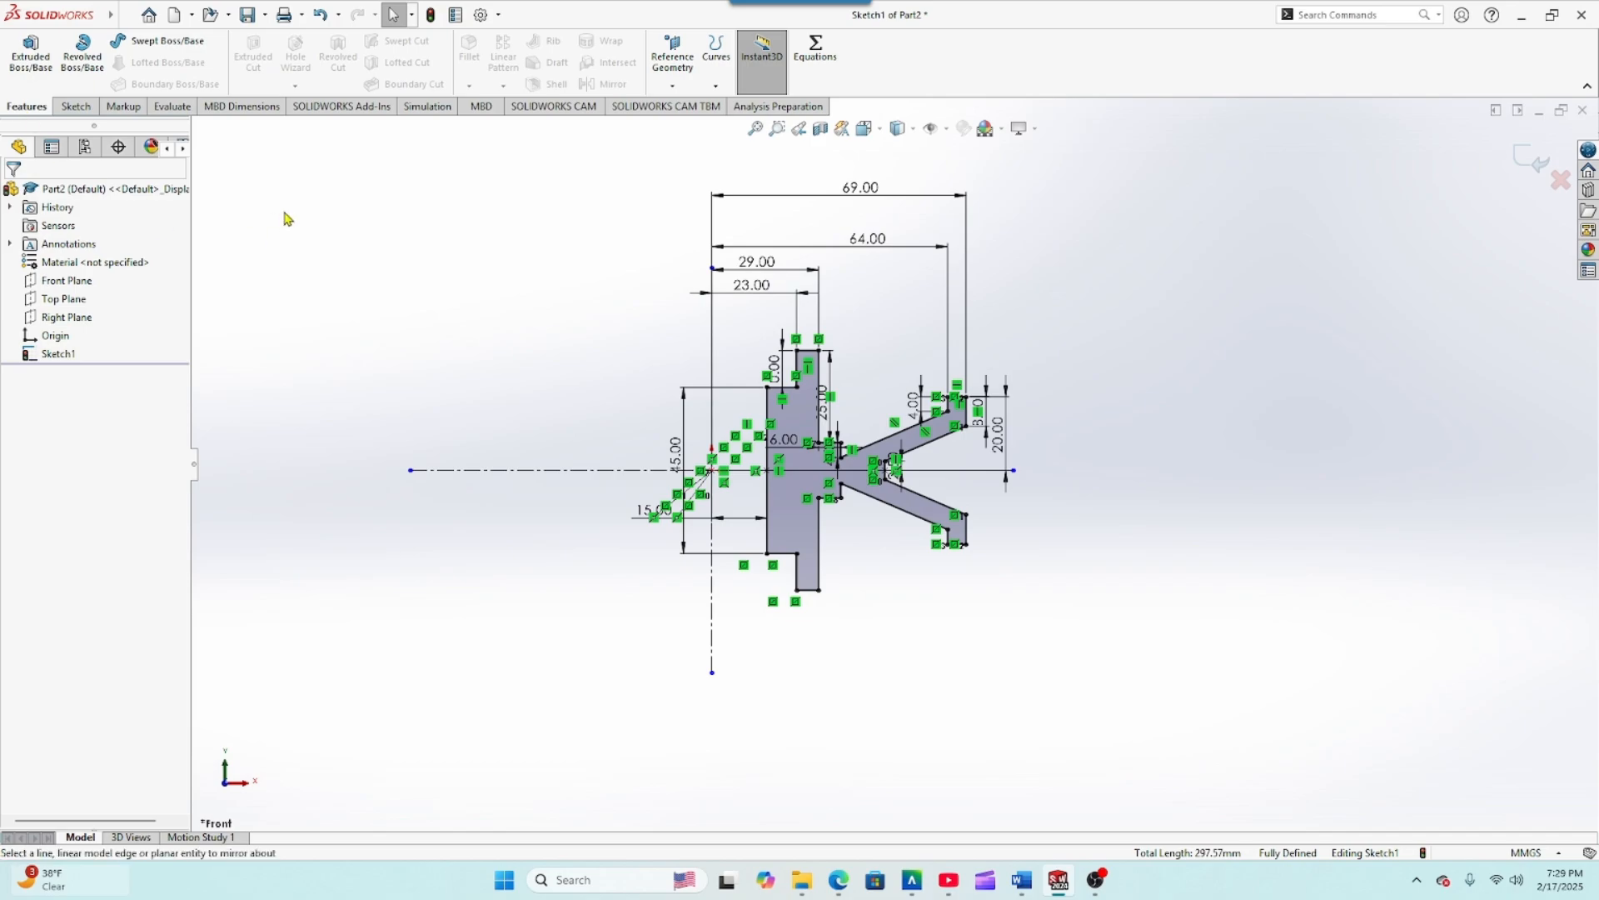
pyautogui.click(83, 54)
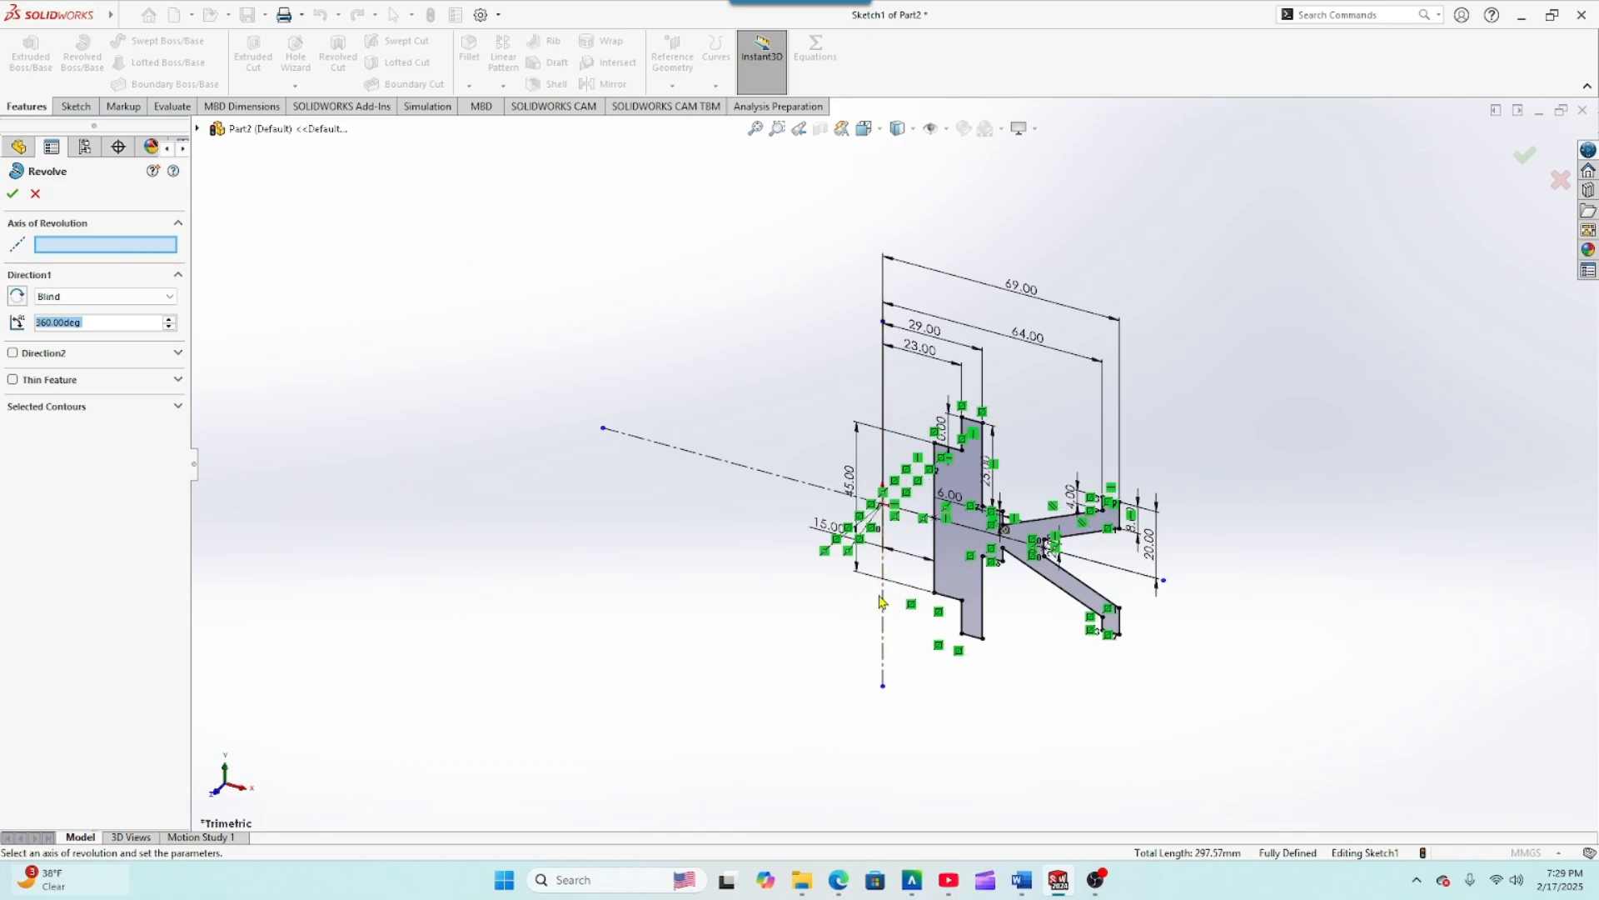
pyautogui.click(884, 625)
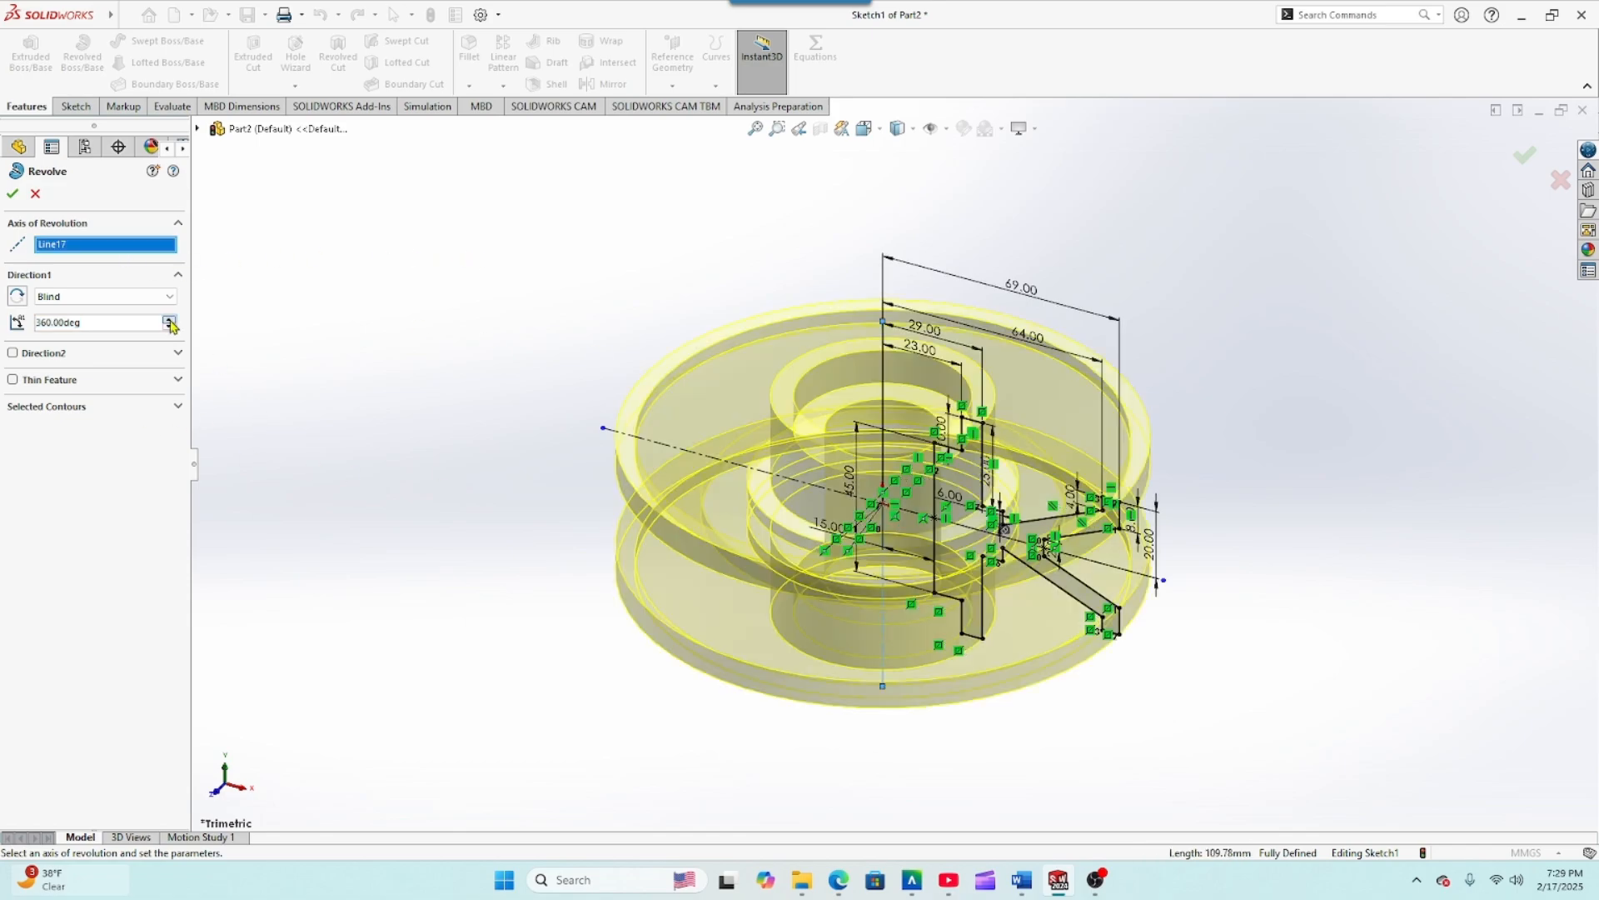
pyautogui.moveTo(119, 326); pyautogui.dragTo(15, 323)
pyautogui.write('27')
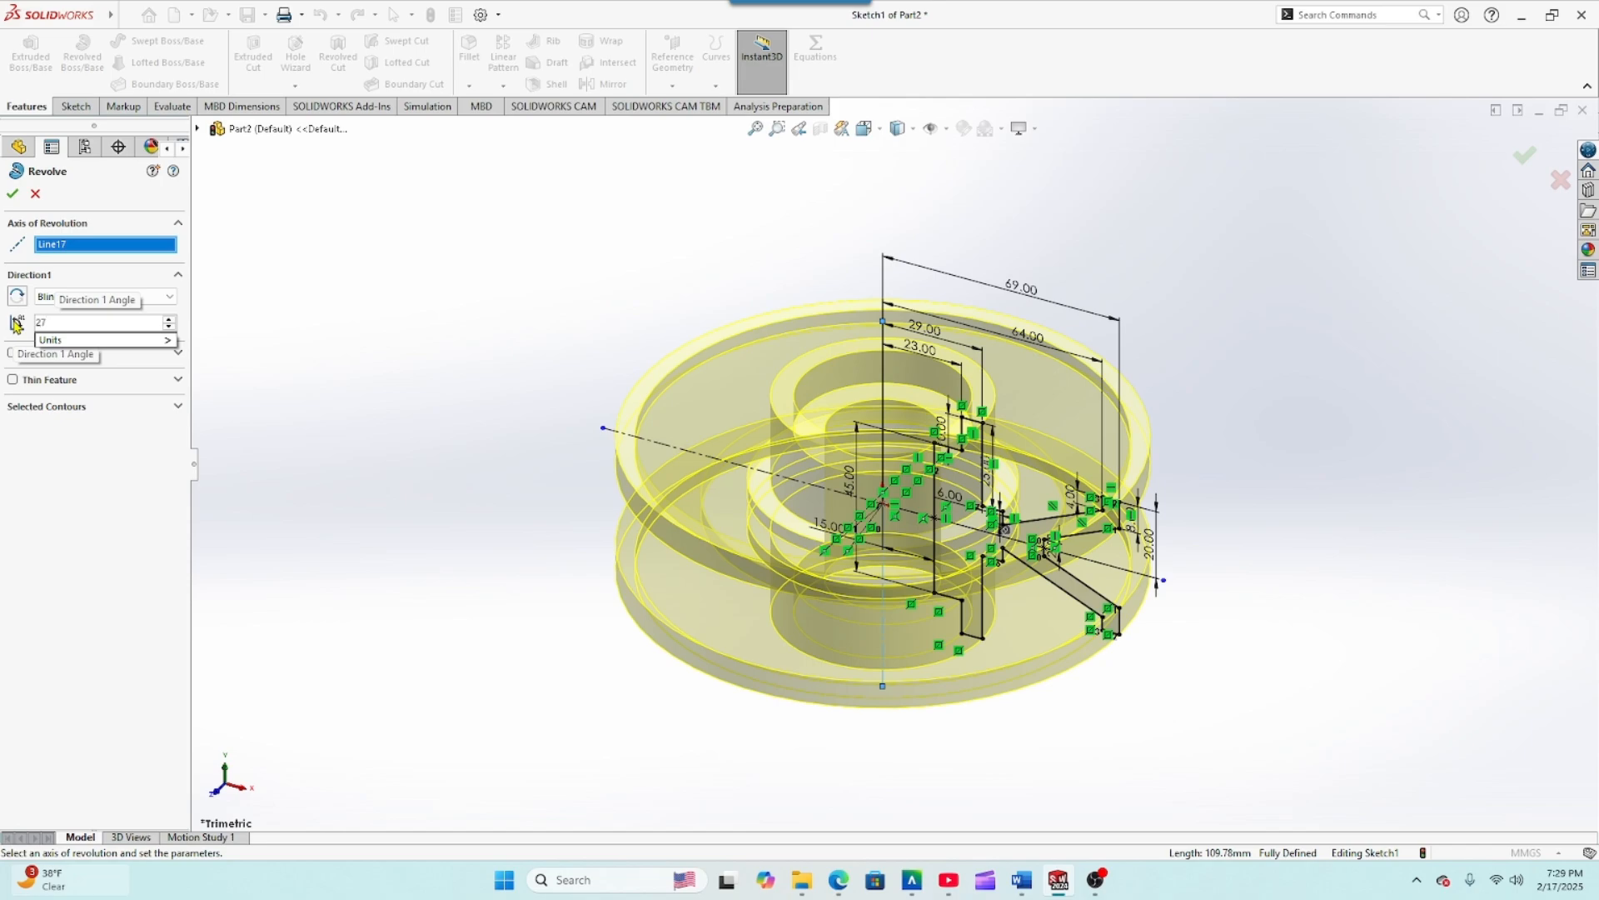
pyautogui.write('0')
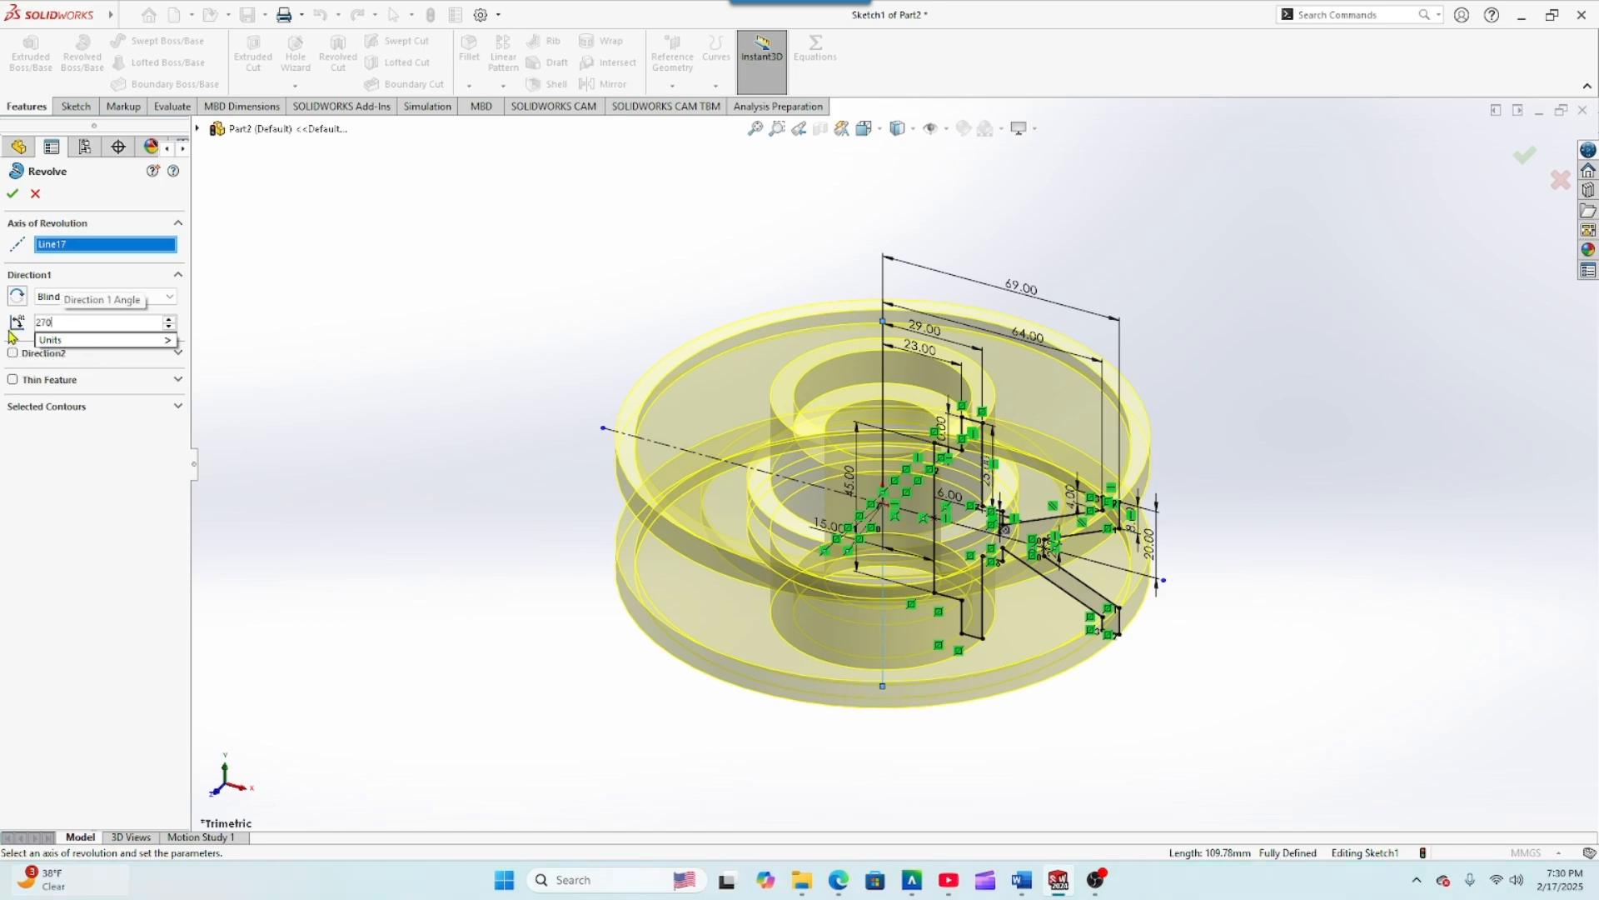
pyautogui.press('Return')
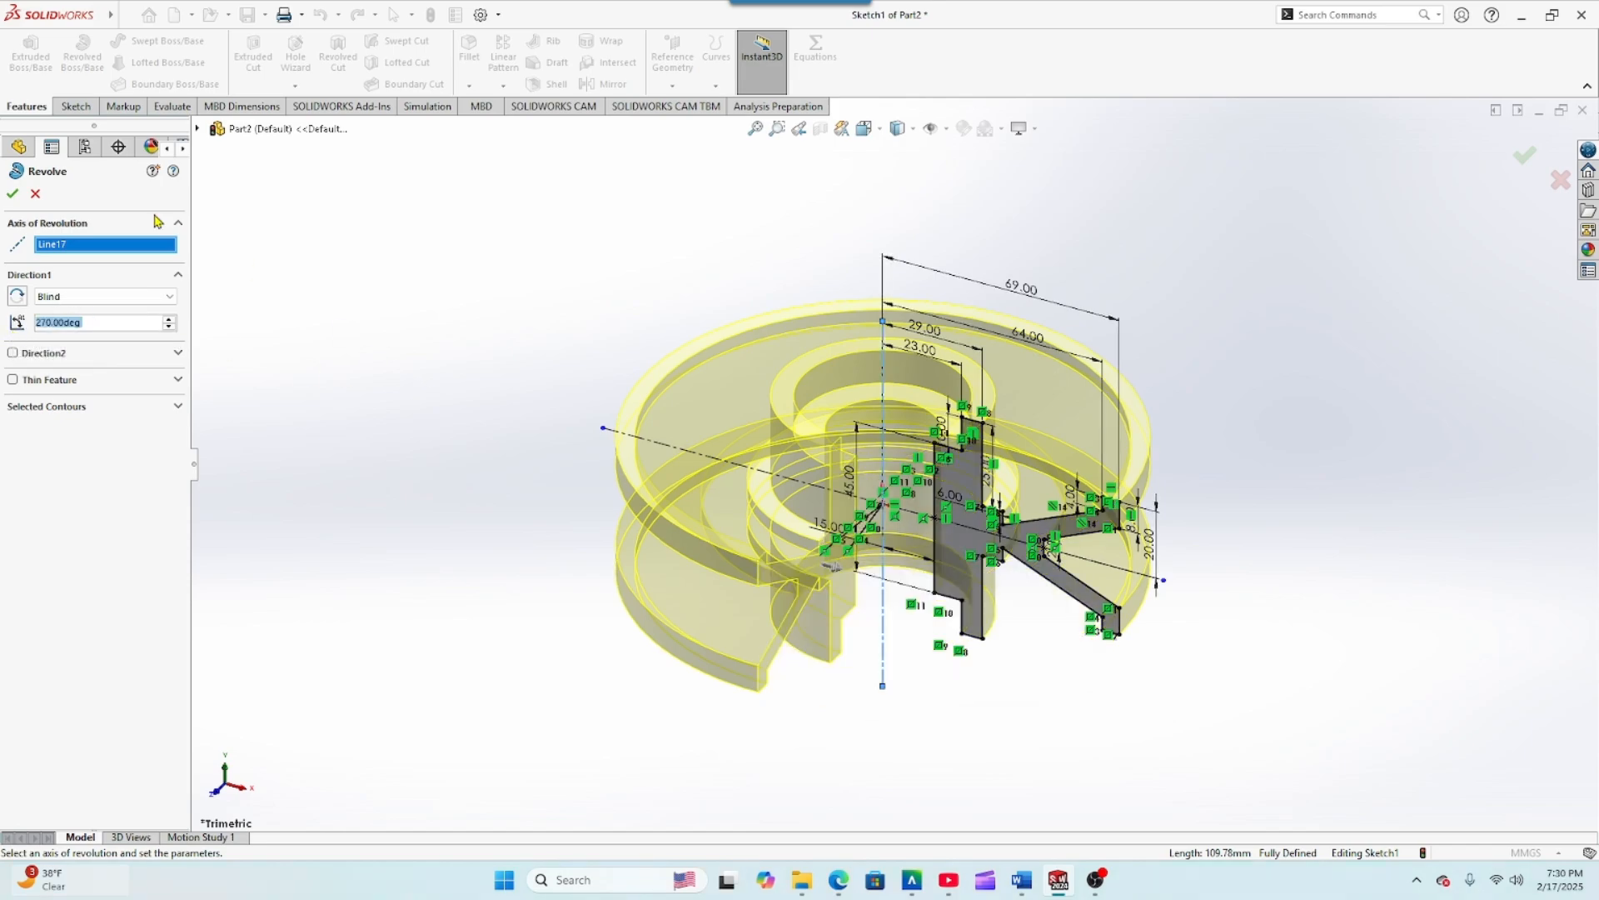
pyautogui.click(10, 195)
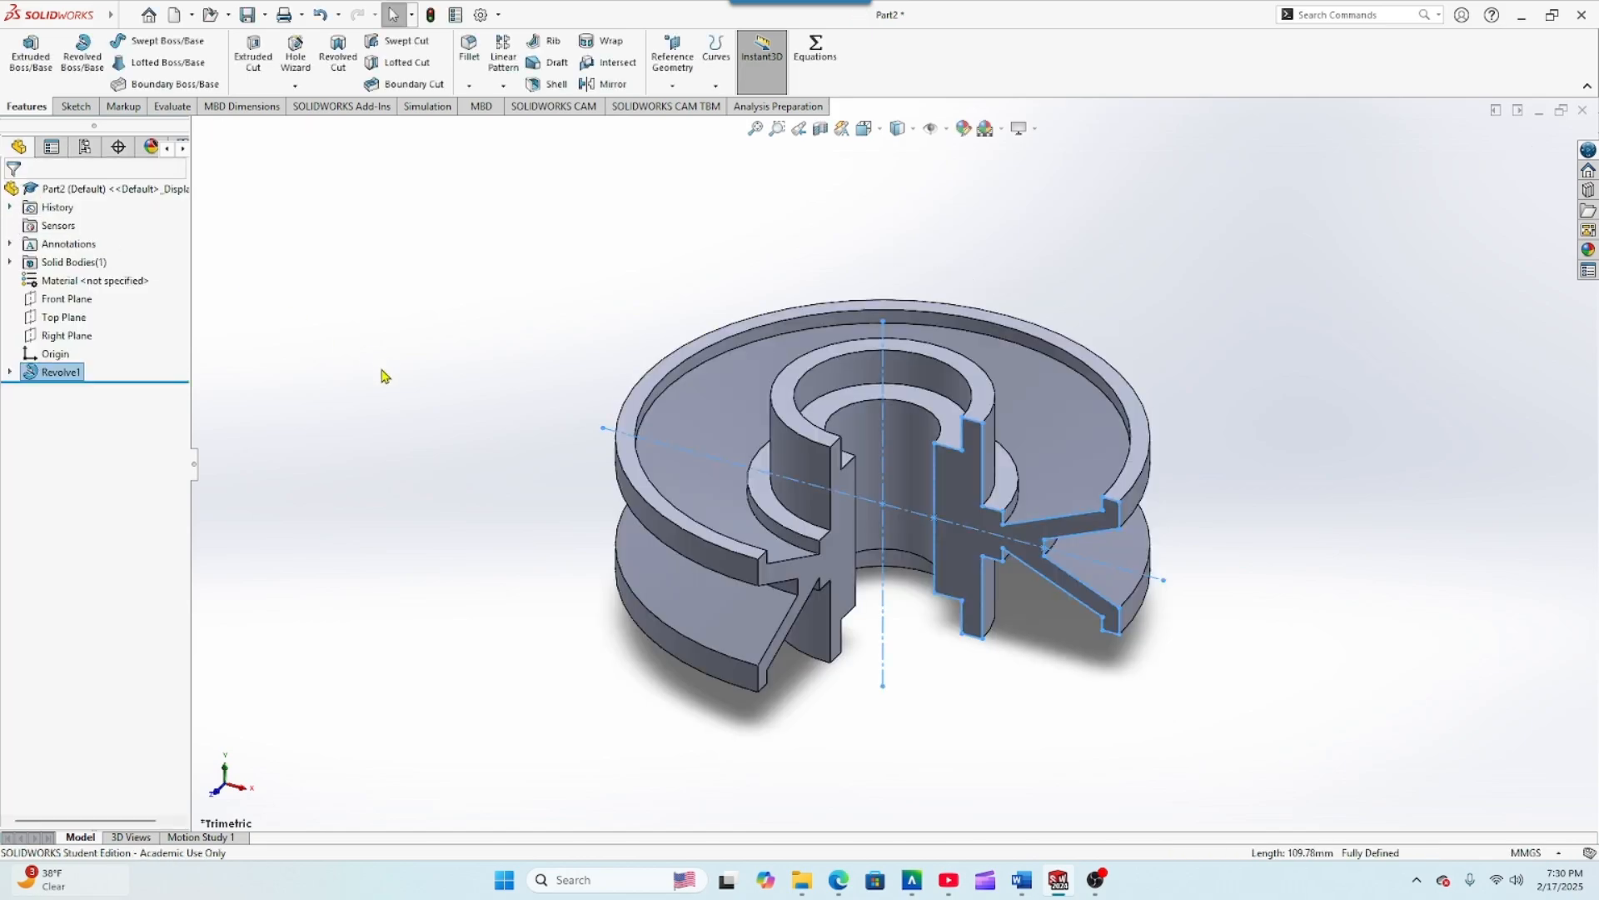
# Step: Show the profile sketch under the revolve feature on the model, and hide it again
pyautogui.moveTo(449, 442); pyautogui.dragTo(480, 433, button='middle')
pyautogui.click(12, 372)
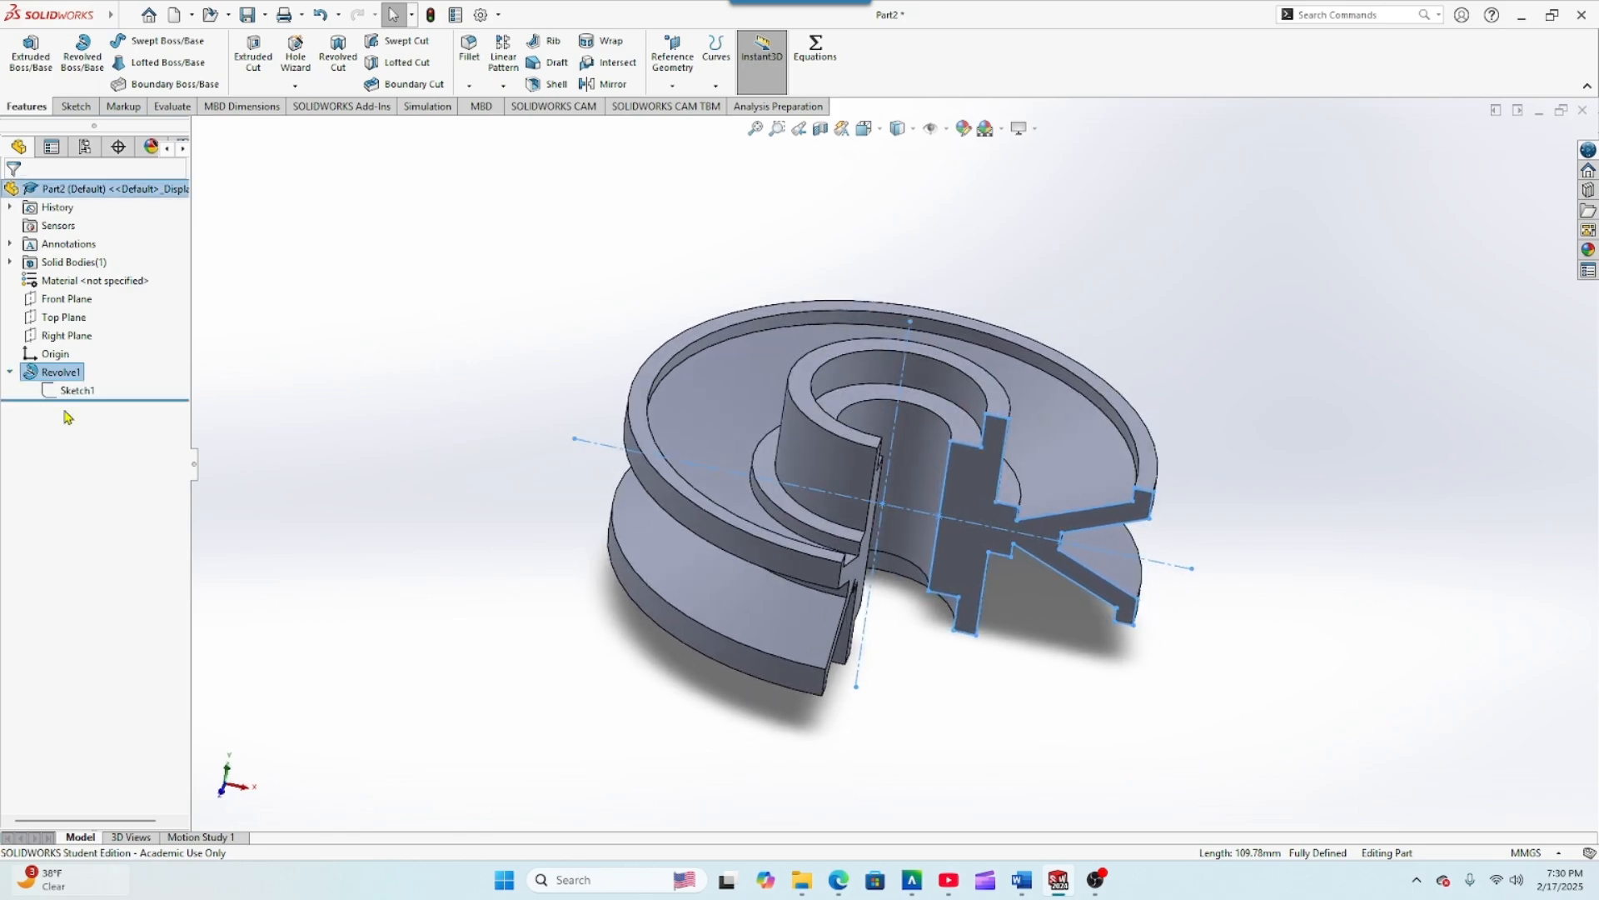
pyautogui.rightClick(59, 398)
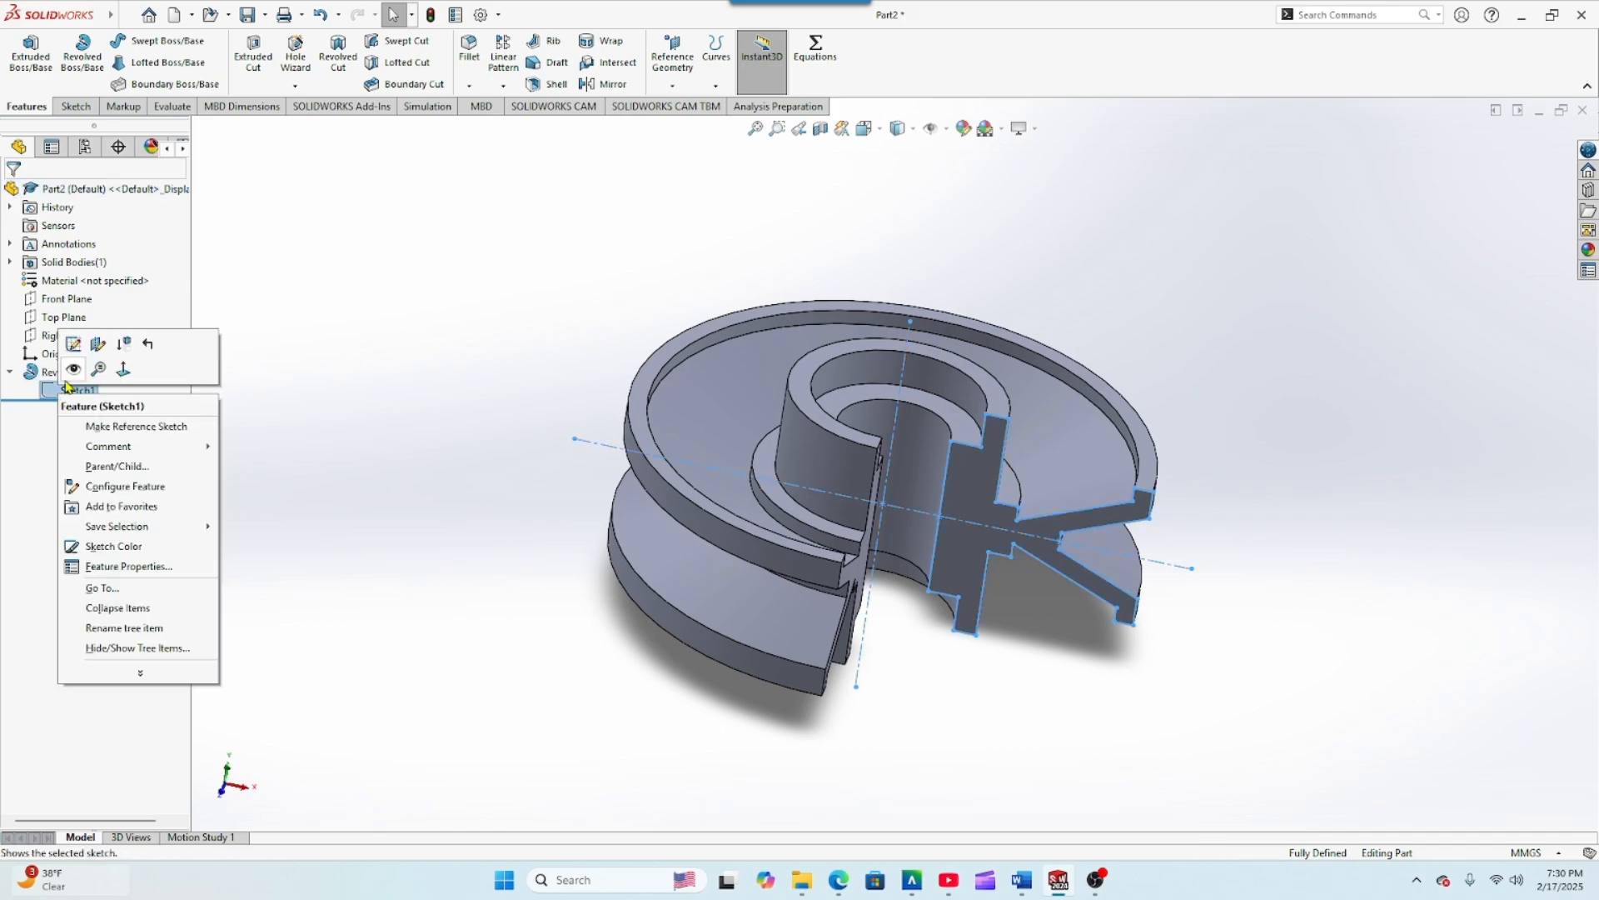
pyautogui.click(72, 374)
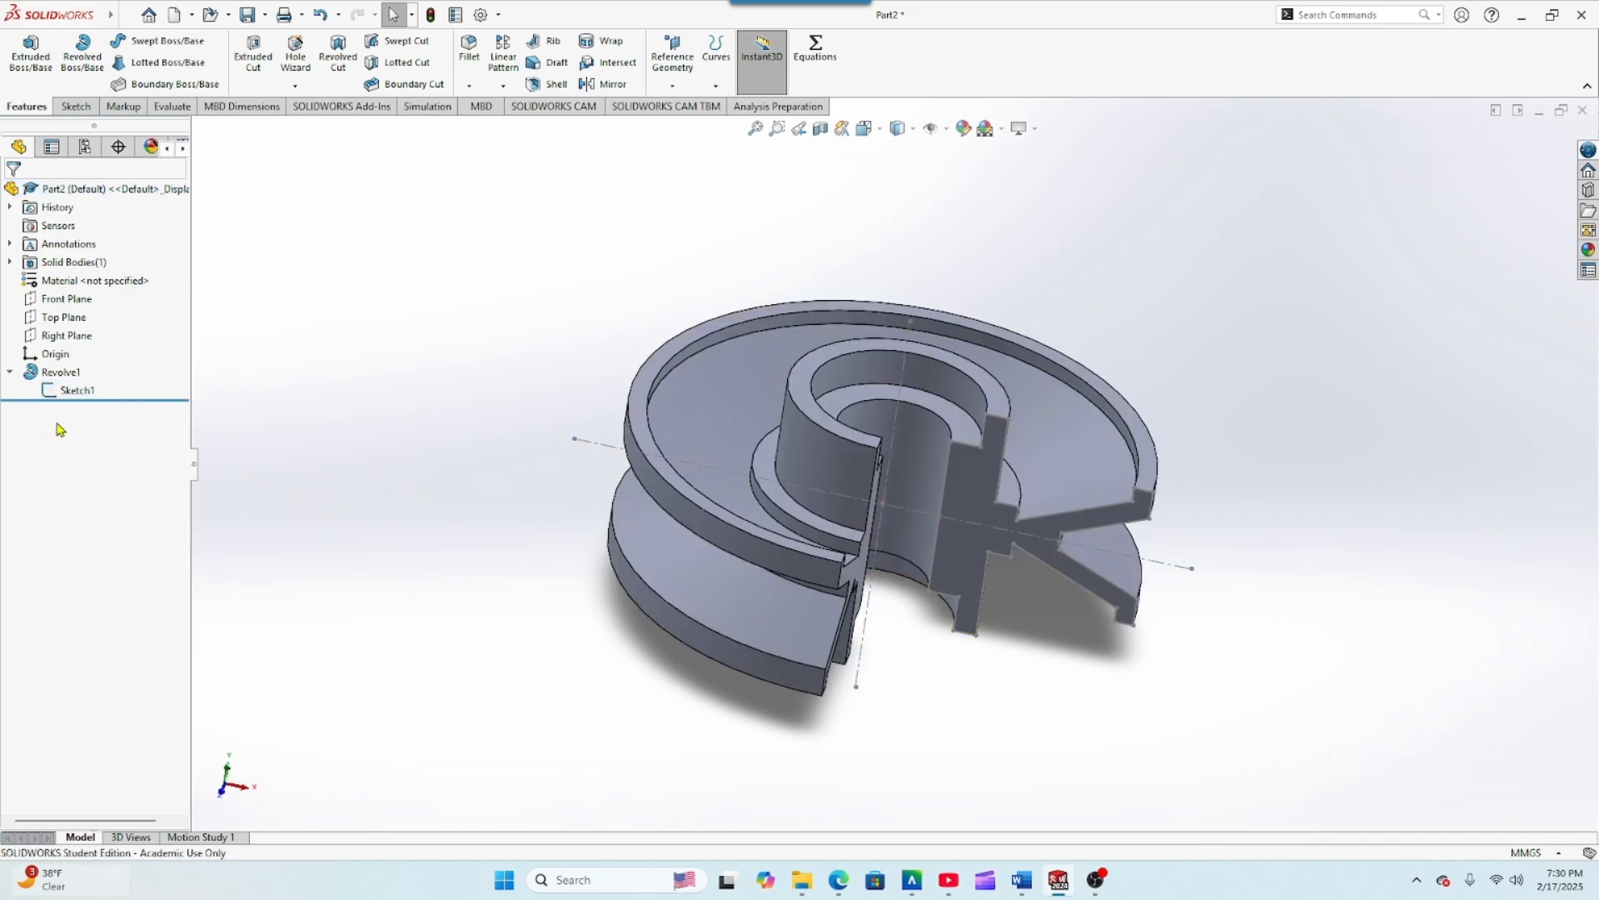
pyautogui.rightClick(55, 391)
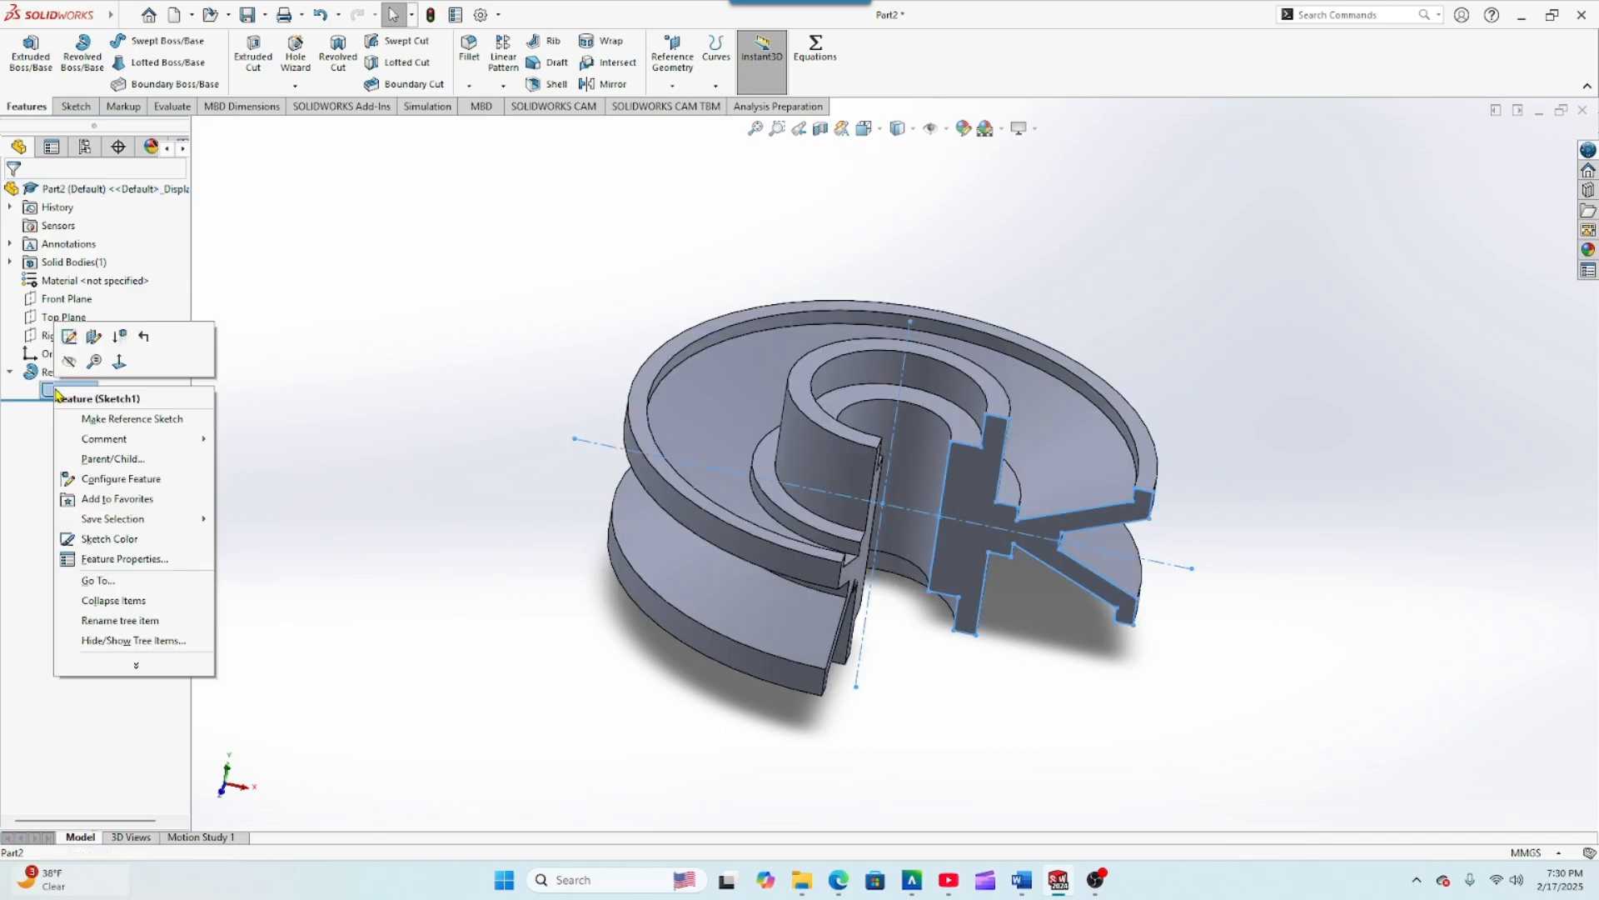
pyautogui.click(69, 362)
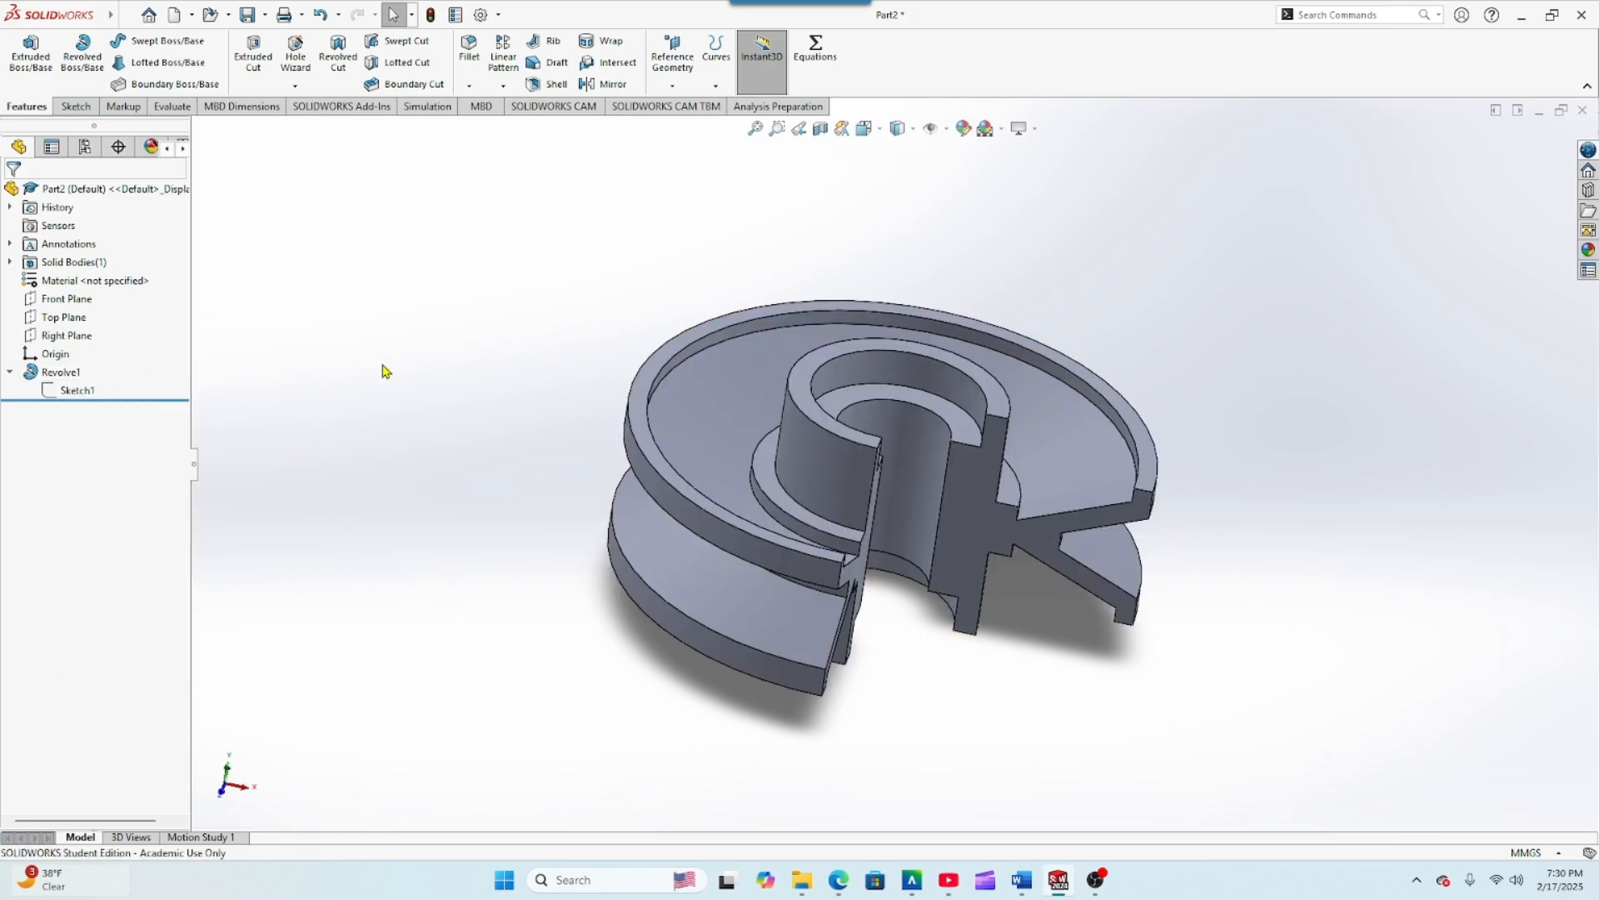
pyautogui.moveTo(489, 436); pyautogui.dragTo(419, 362, button='middle')
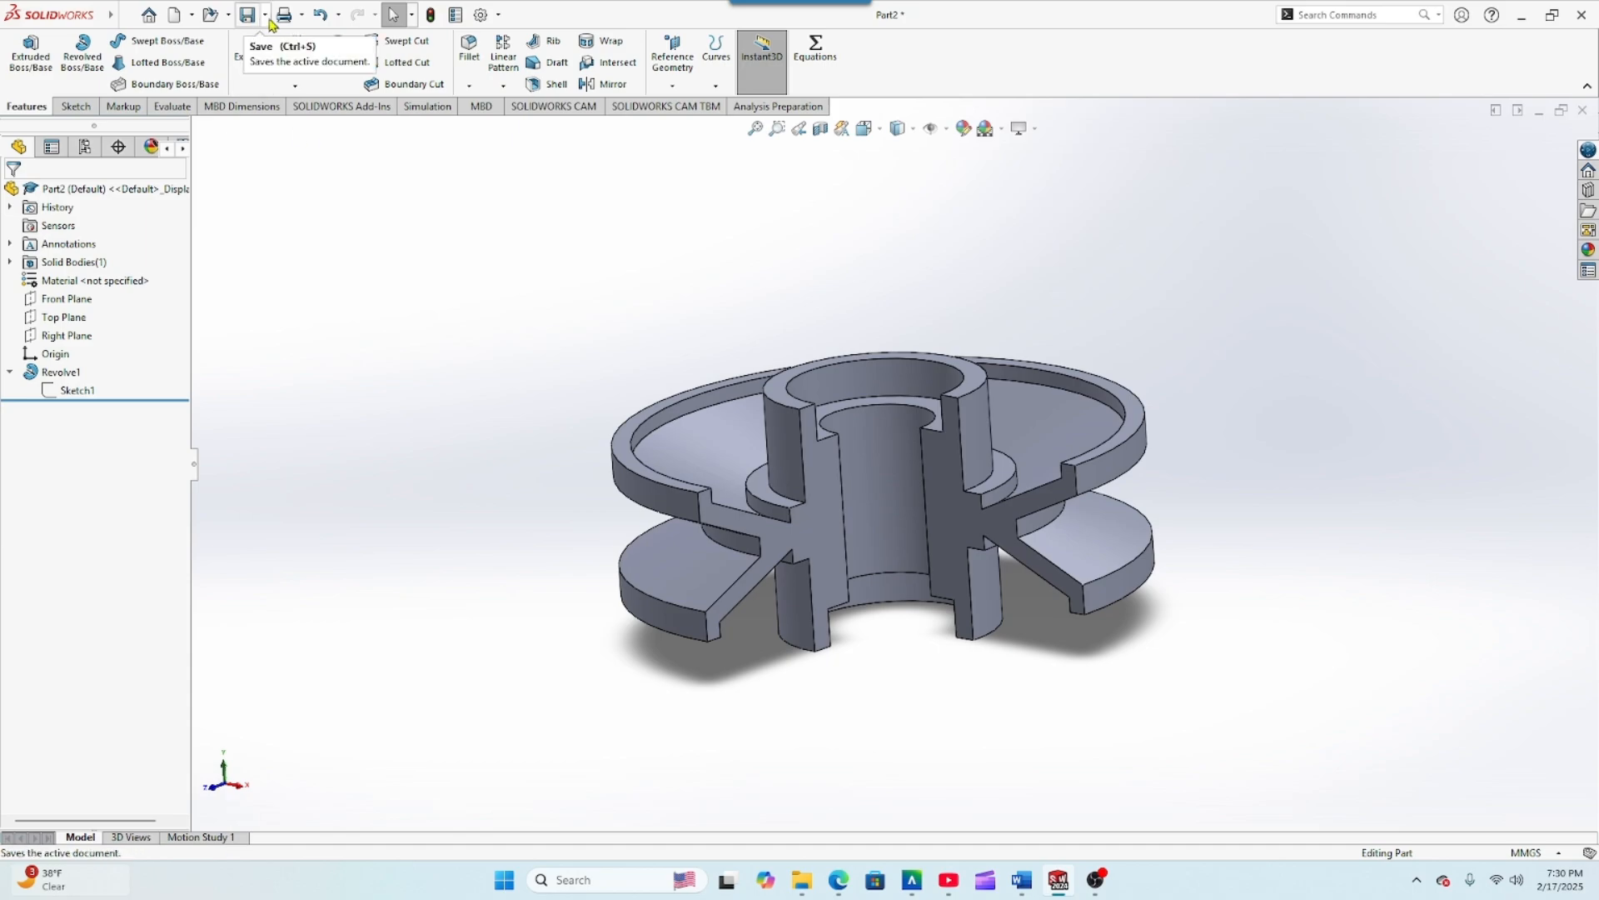
# Step: Save the part as "Chapter 4- Tutorial 2" in the DFT-119 Drawings folder, as a SOLIDWORKS Part file
pyautogui.click(244, 17)
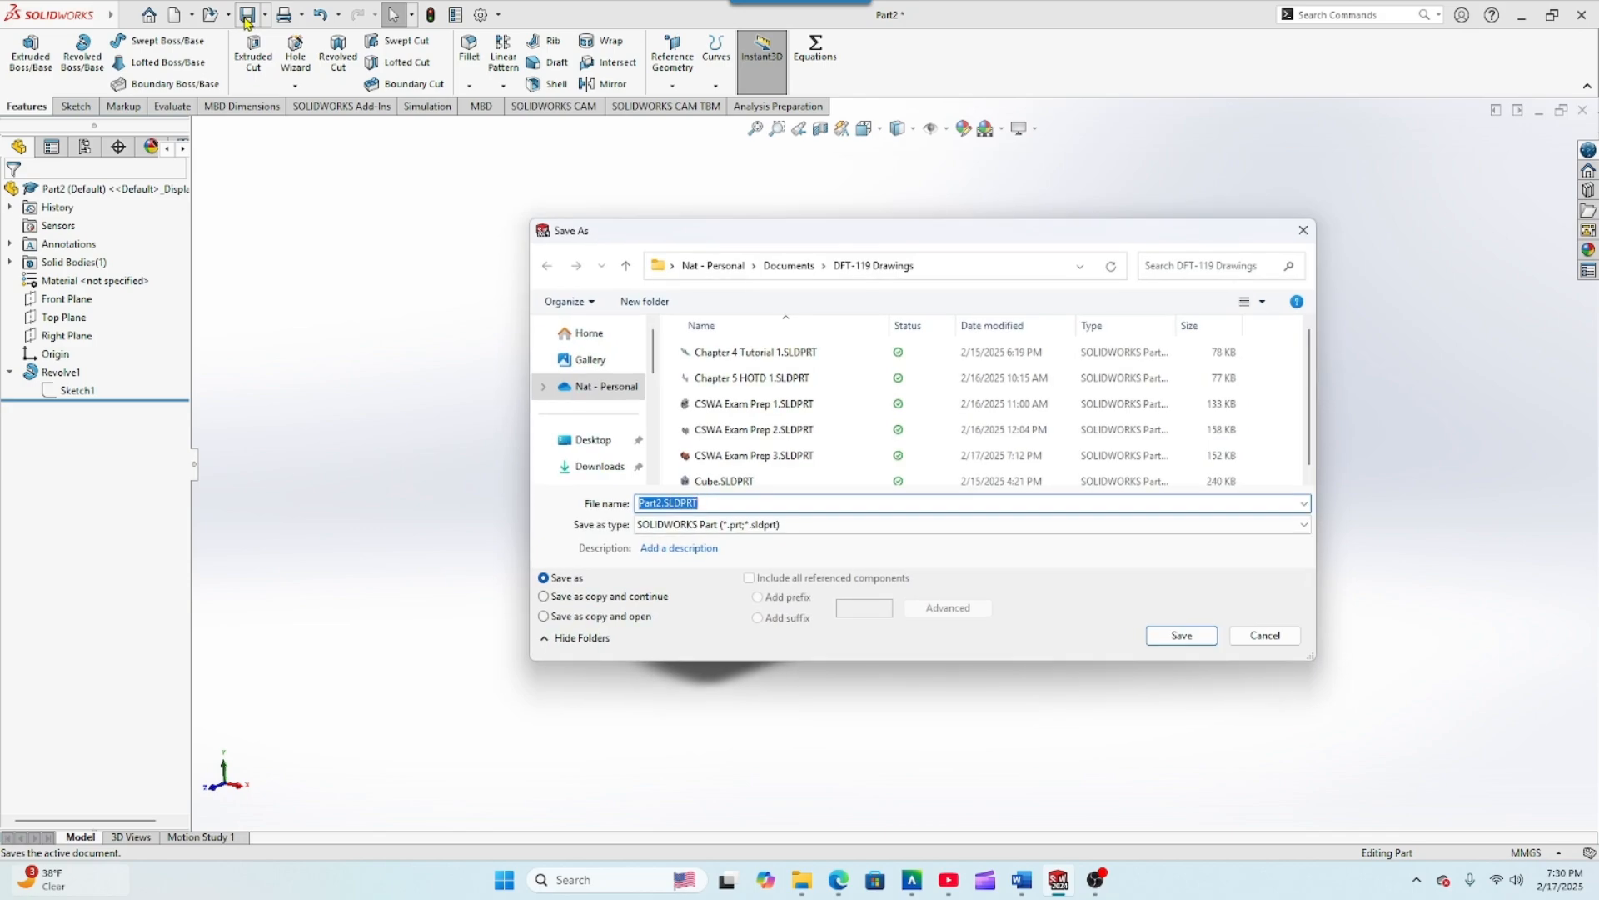
pyautogui.write('C')
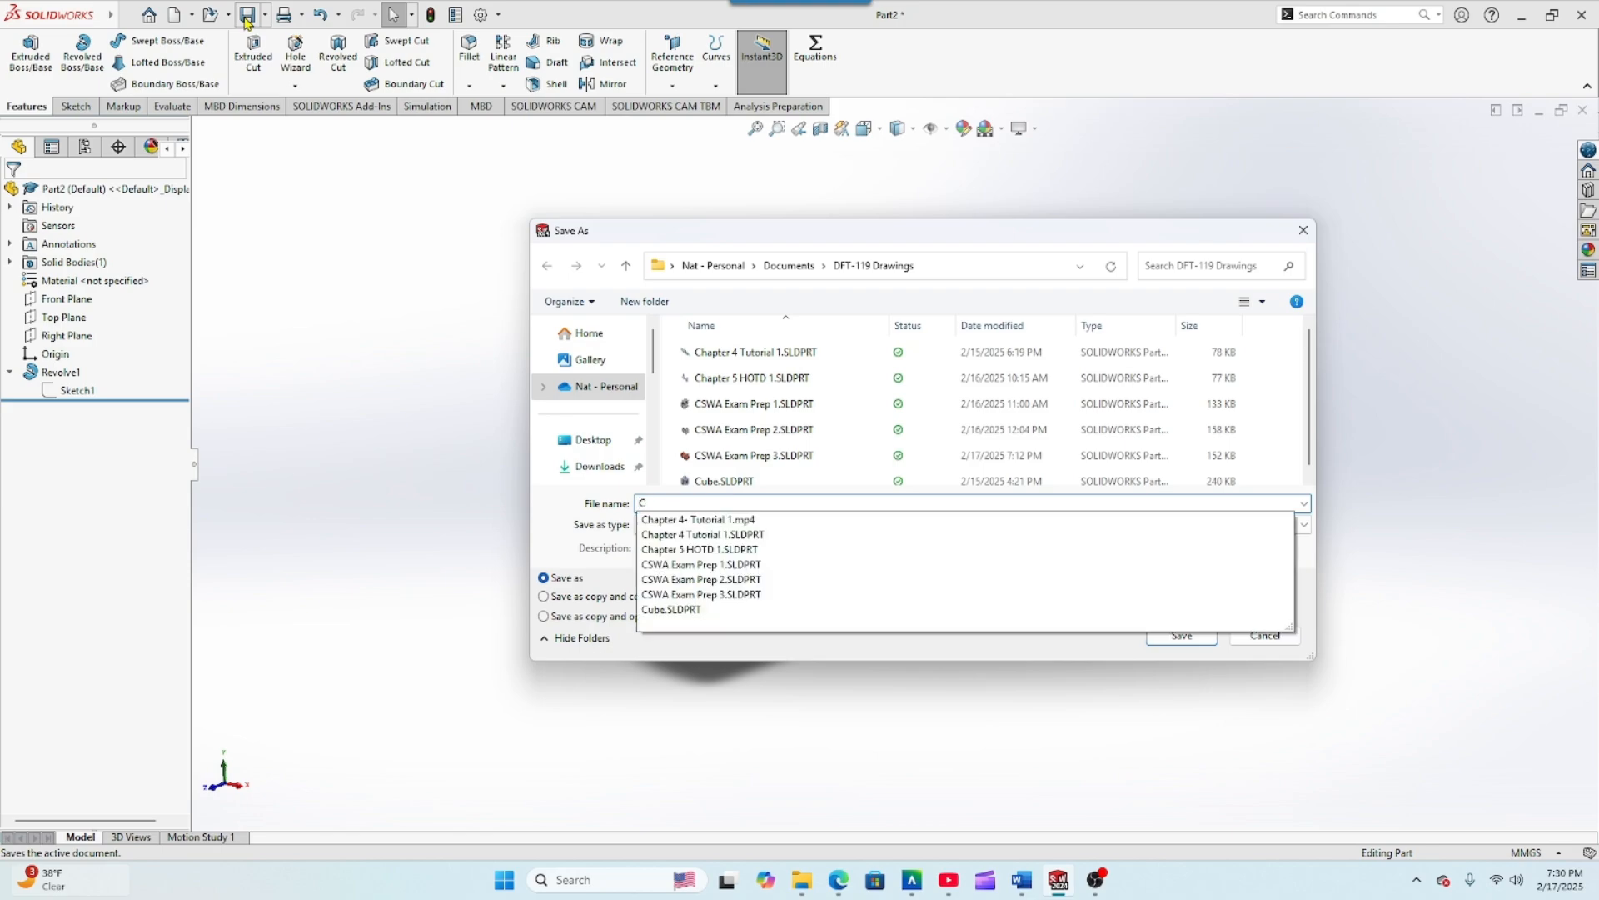
pyautogui.write('ha')
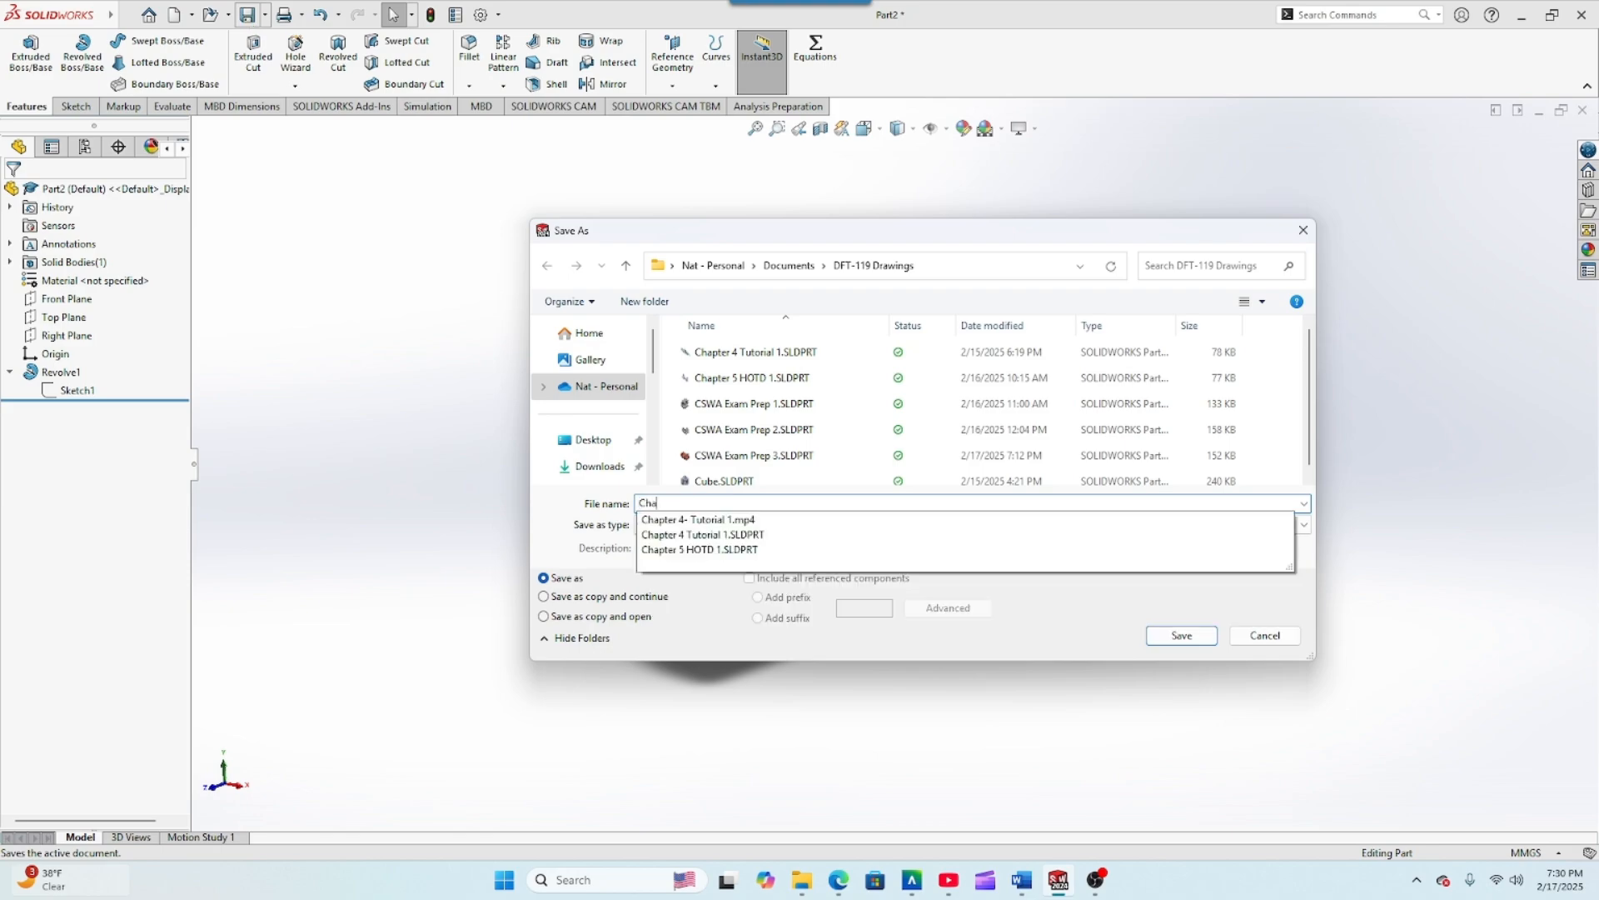
pyautogui.write('pter 4-')
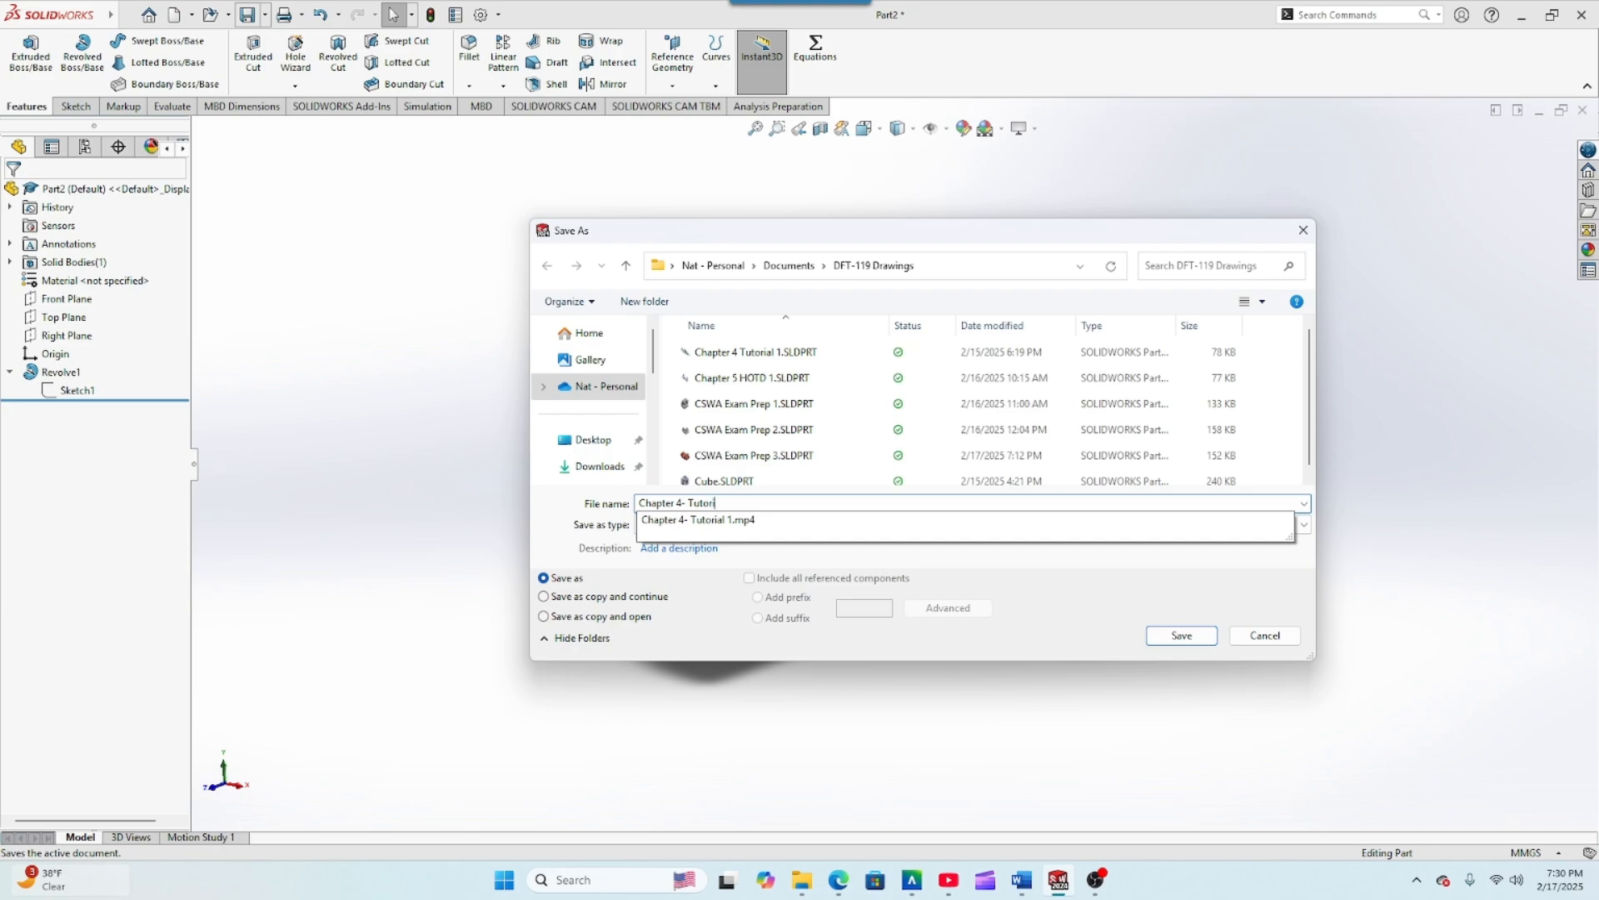
pyautogui.write('Tutorial 2')
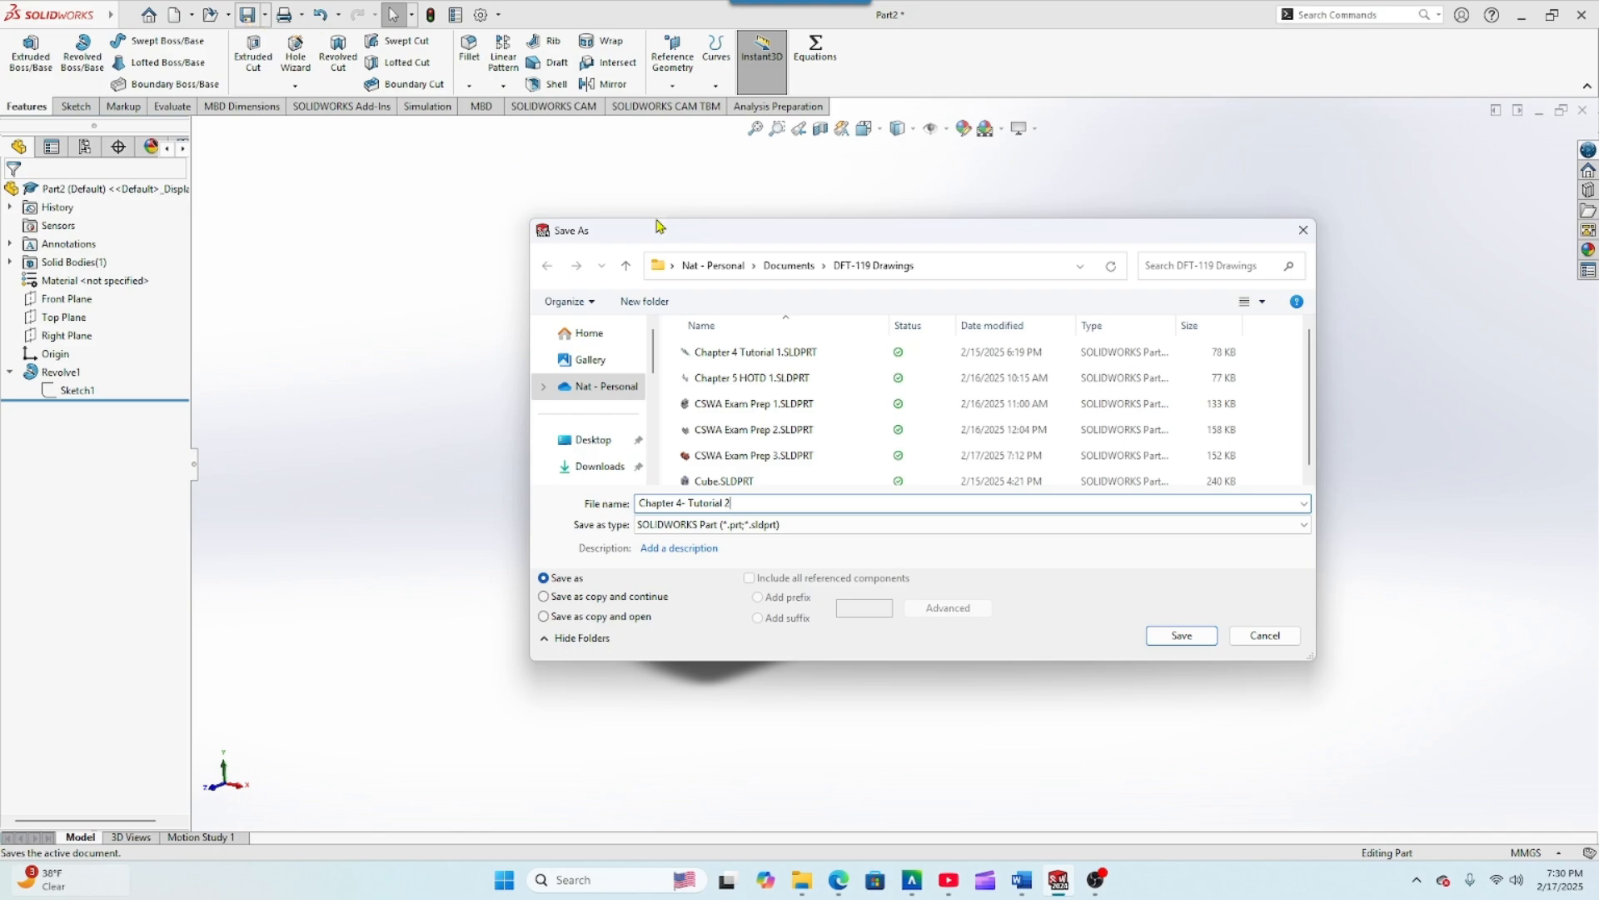
pyautogui.click(1183, 635)
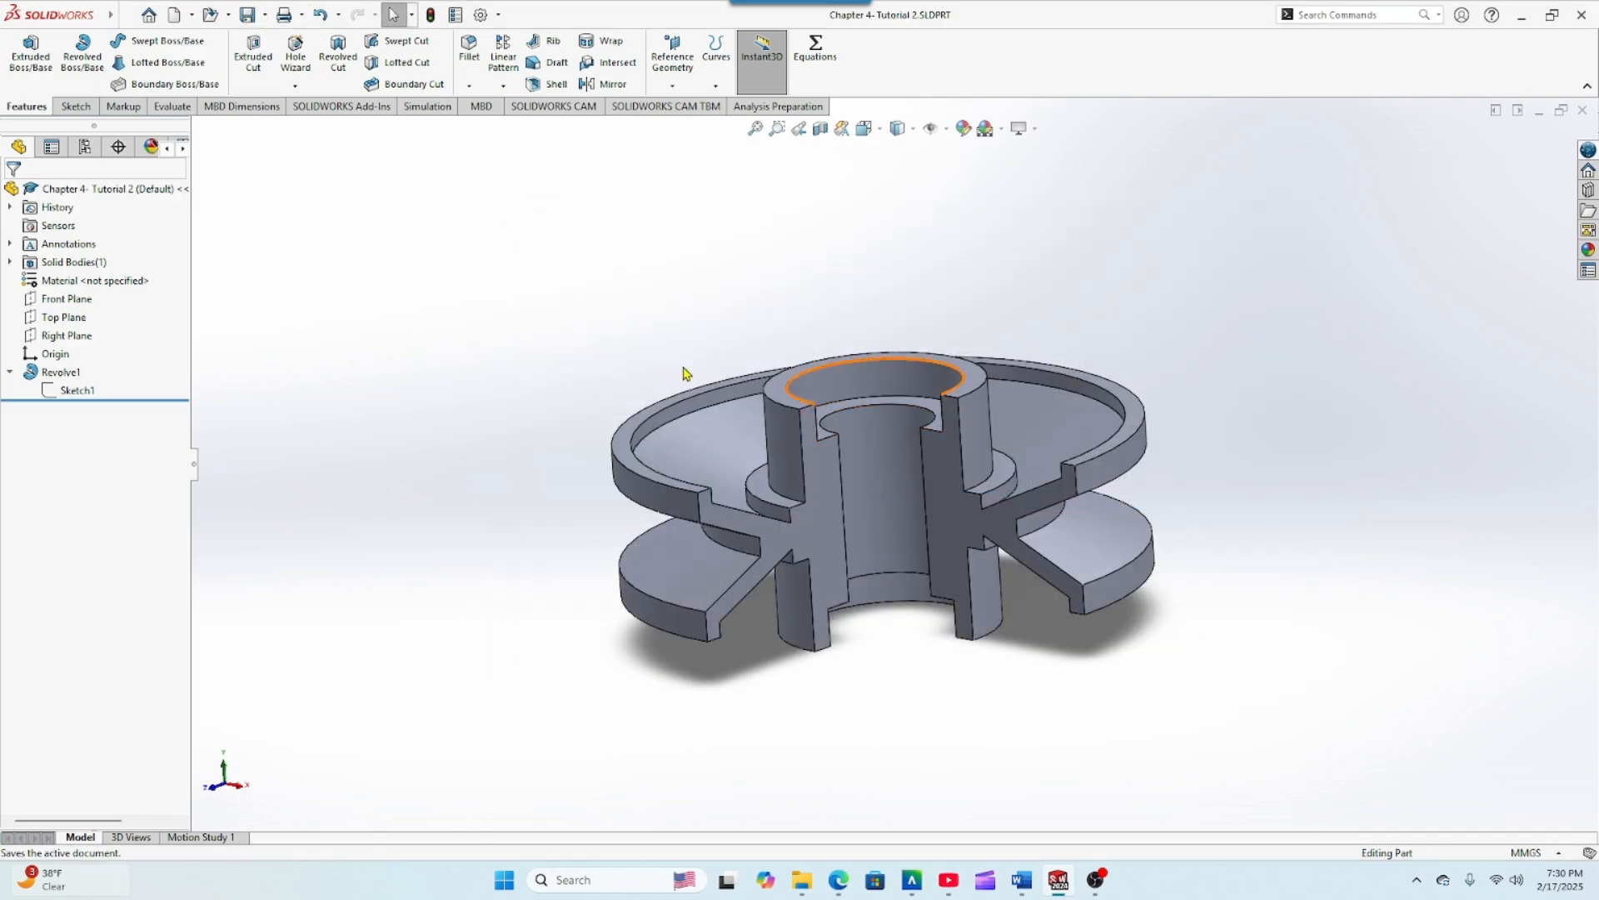